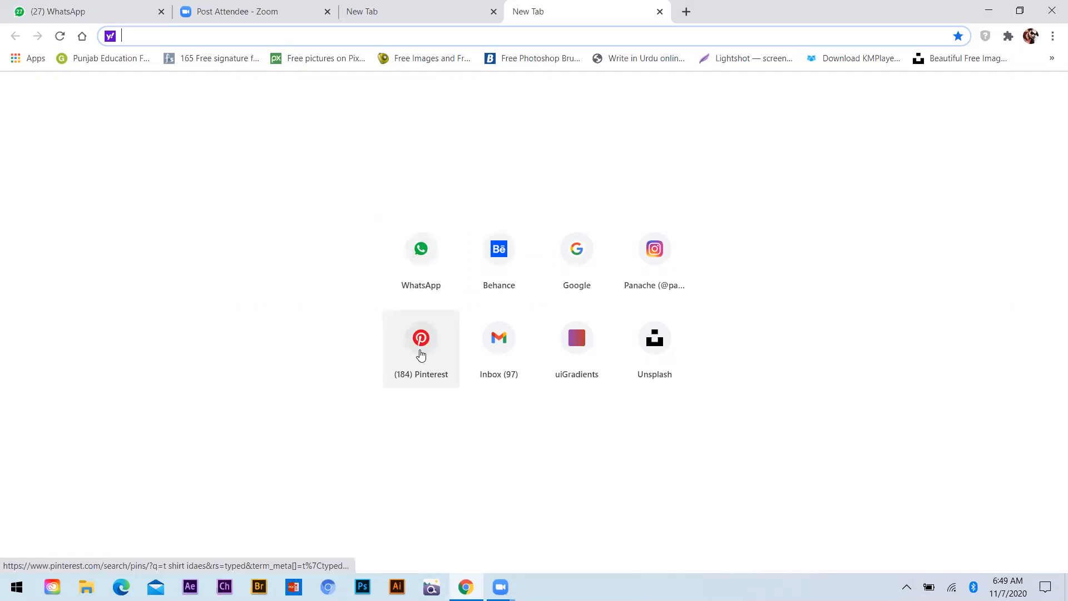
Open Pinterest and search its pins for "flyer layouts"
click(424, 355)
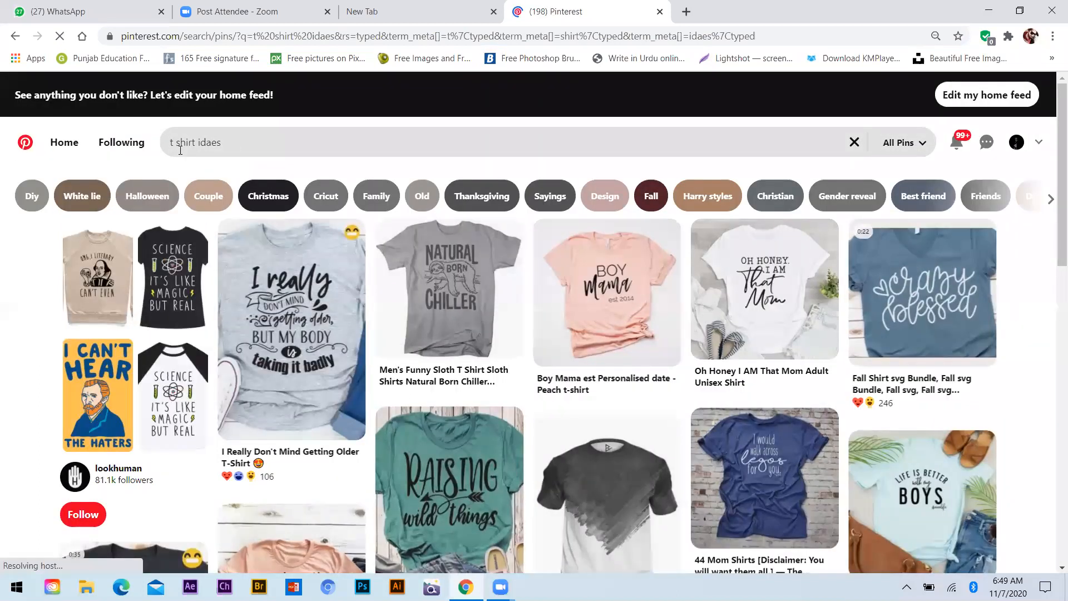
click(179, 149)
text(fly)
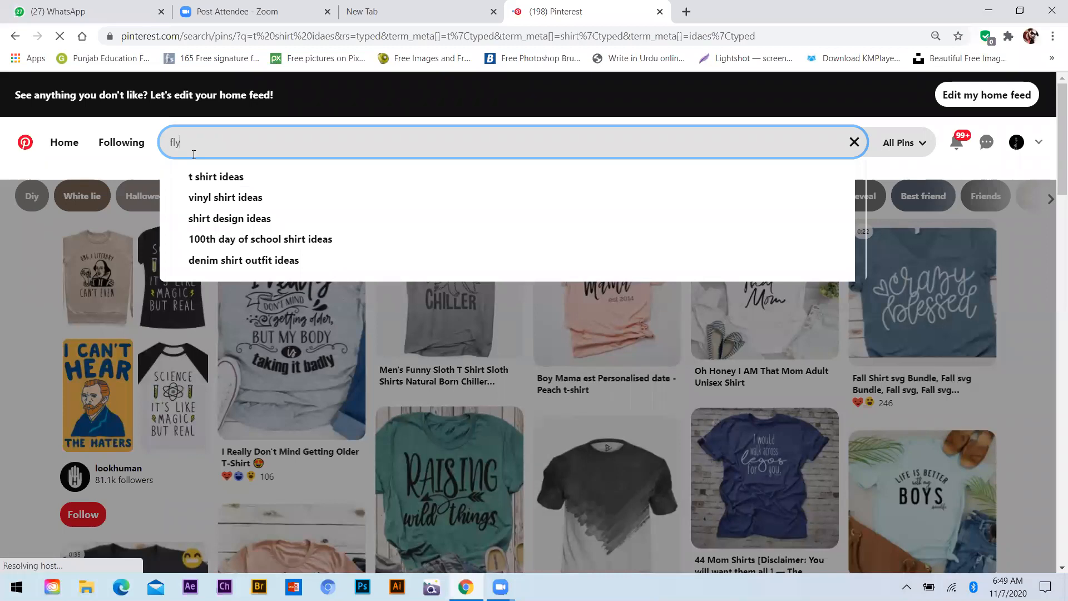
text(er layouts)
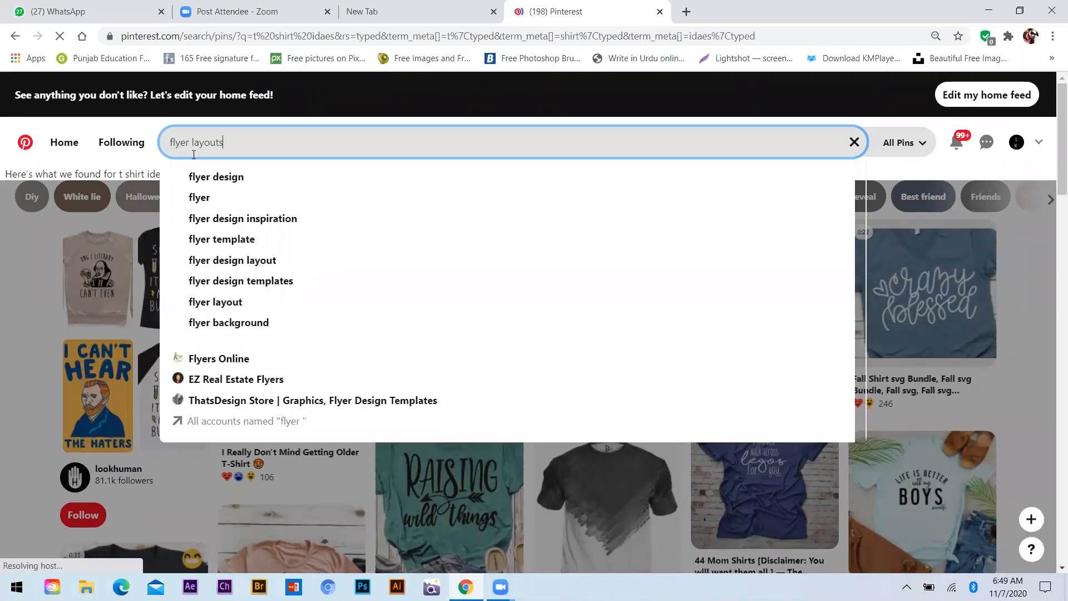
key(Return)
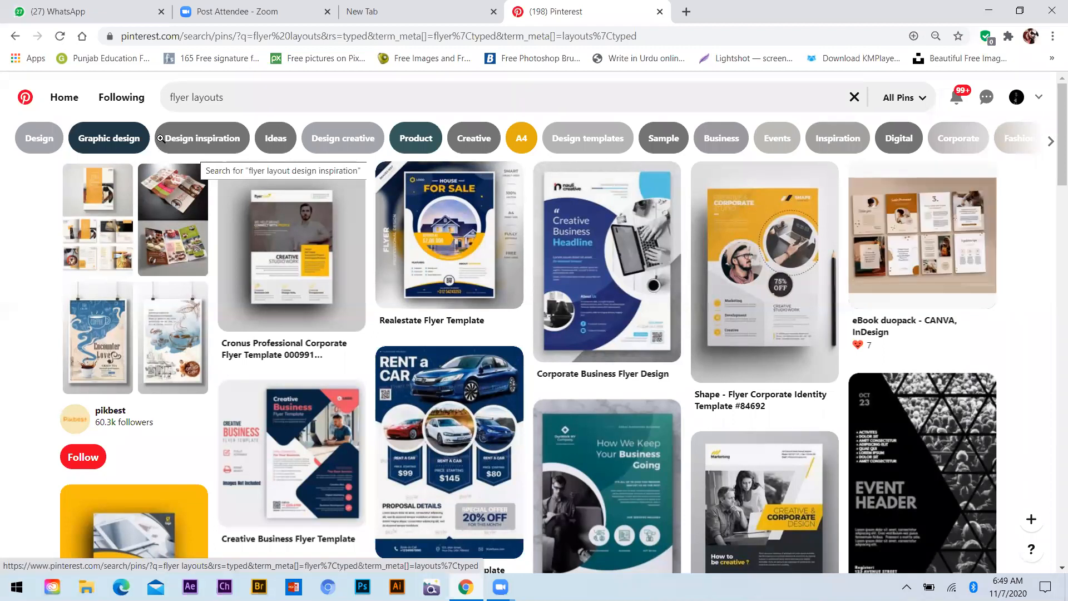
Browse the flyer layout results and examine the "Creative & Corporate Design" flyer pin and its related designs
mouse_move(793, 291)
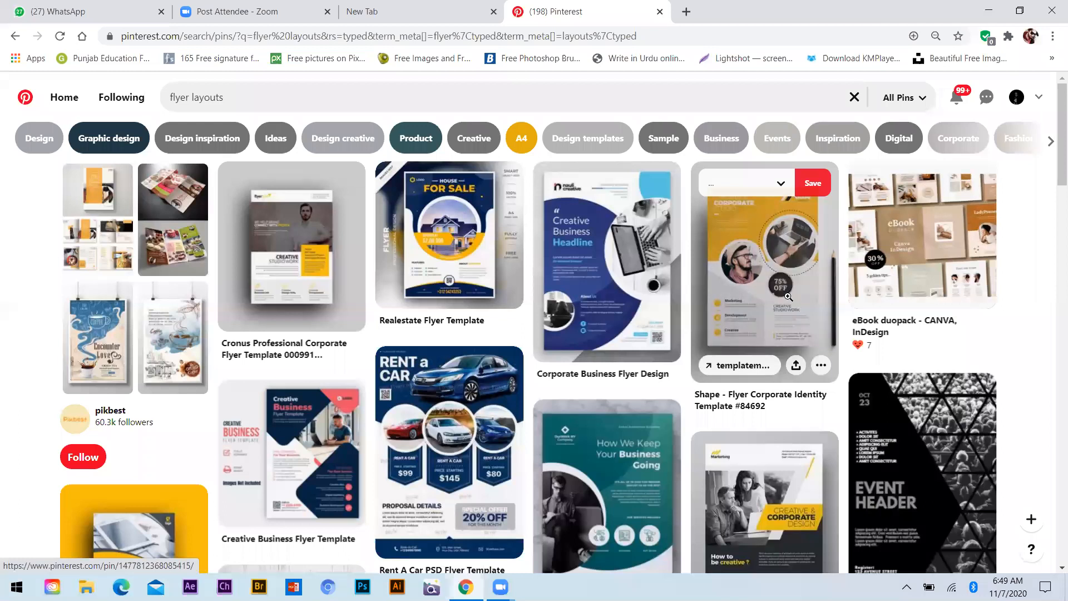
scroll(789, 296, down, 5)
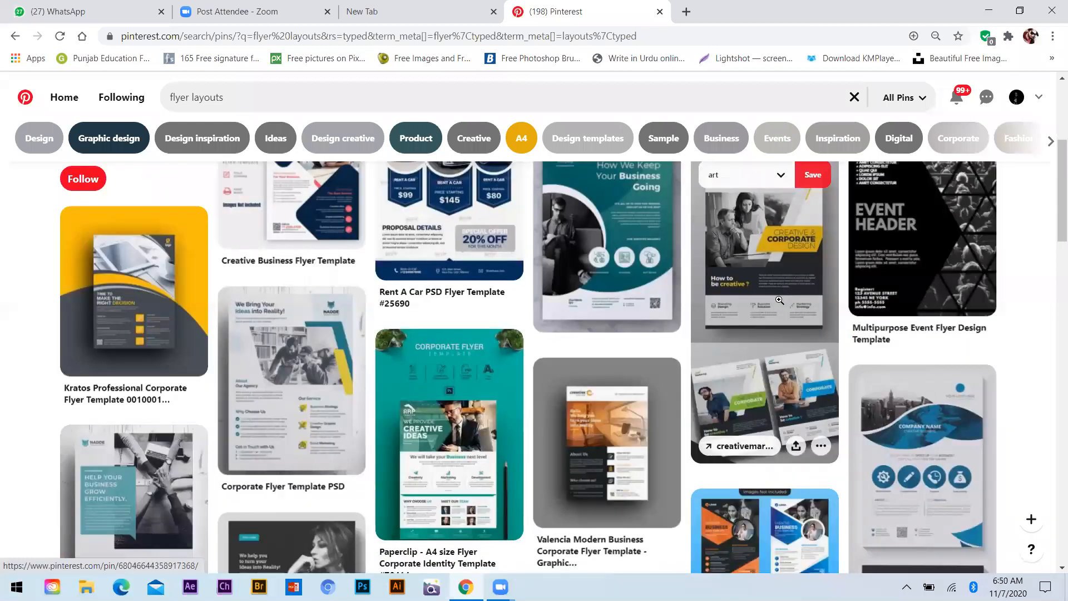
mouse_move(437, 467)
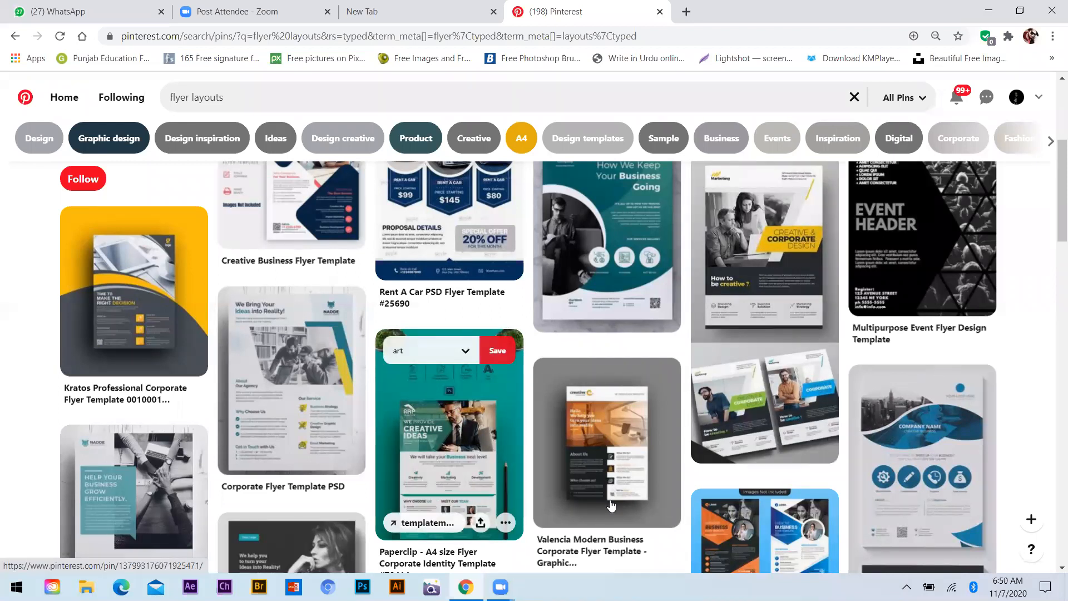
mouse_move(612, 505)
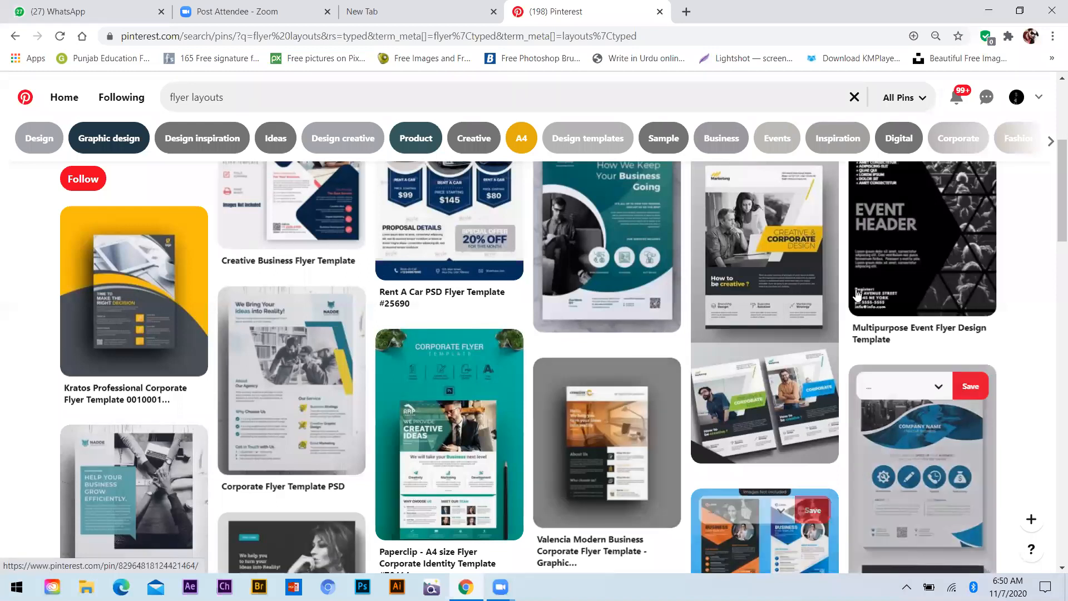
click(771, 257)
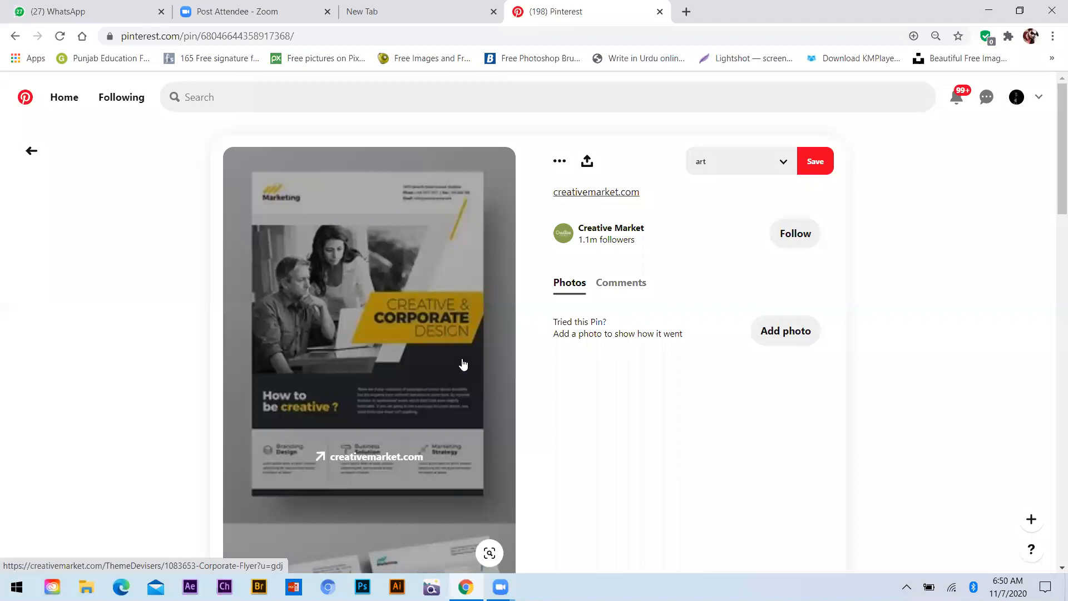
scroll(431, 359, down, 5)
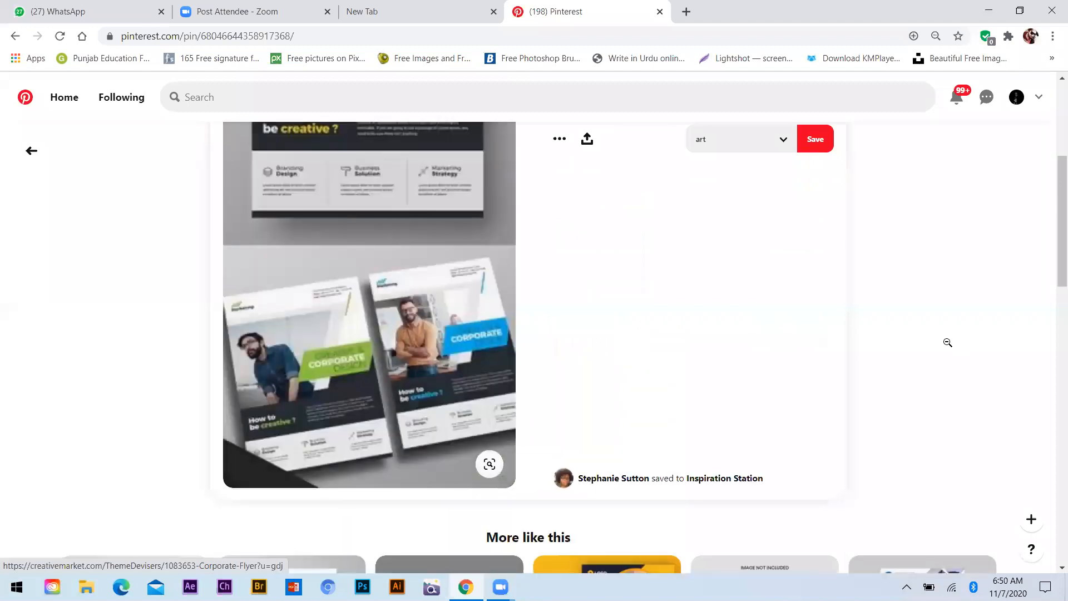
scroll(891, 343, down, 4)
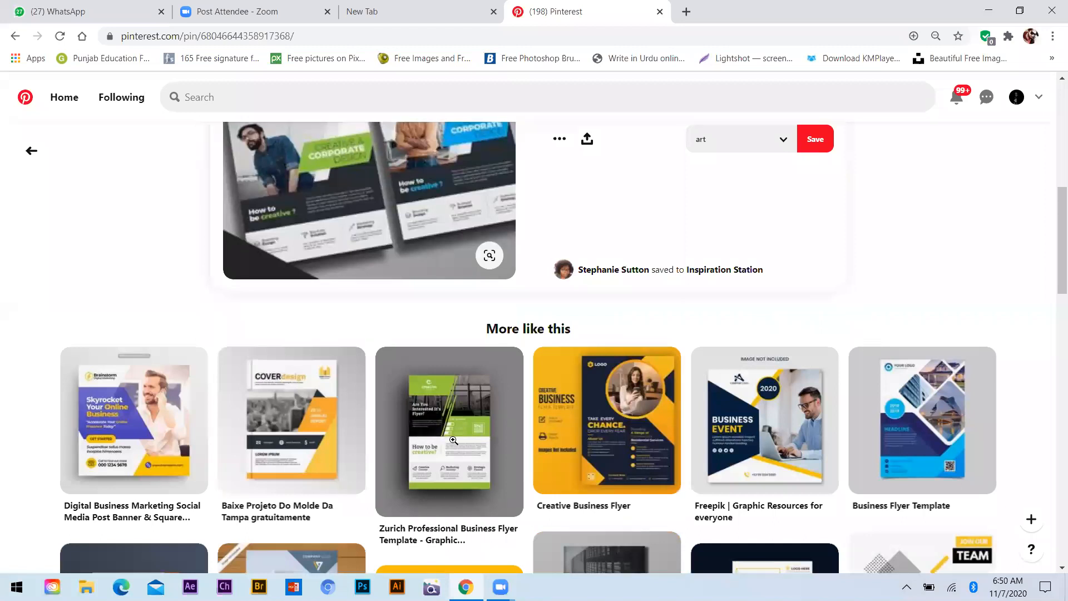
Open the yellow and navy Creative Business Flyer pin and save its image to the Class references folder on the desktop
click(627, 434)
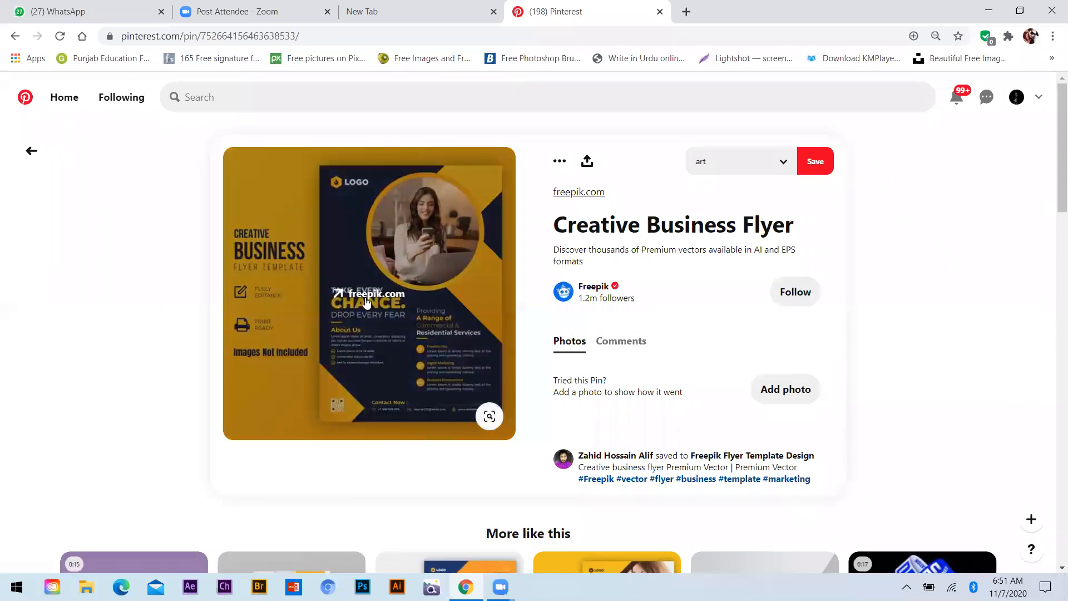
right_click(424, 472)
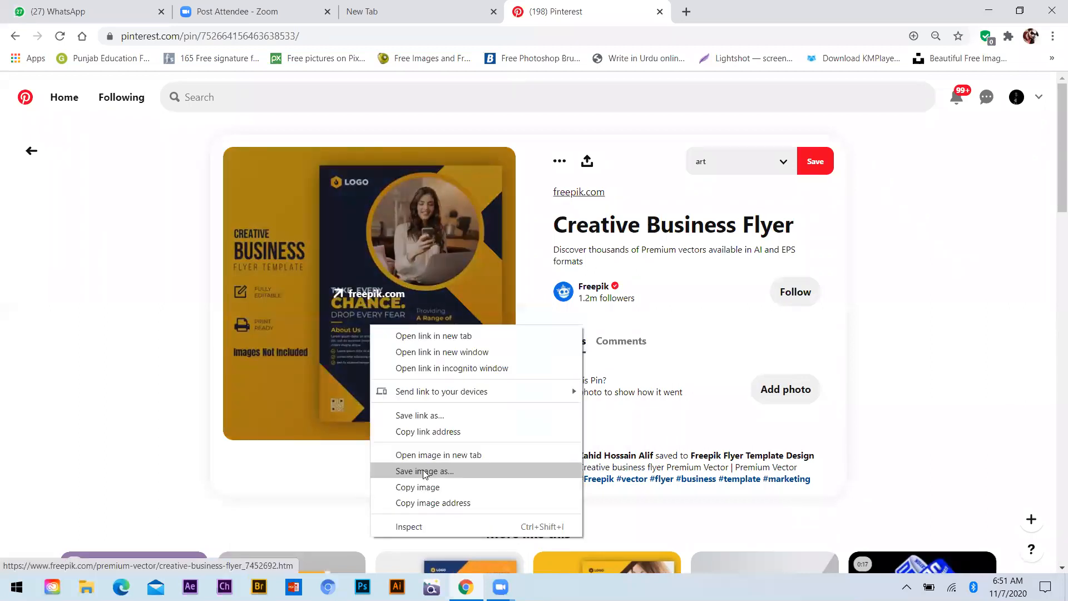
click(356, 133)
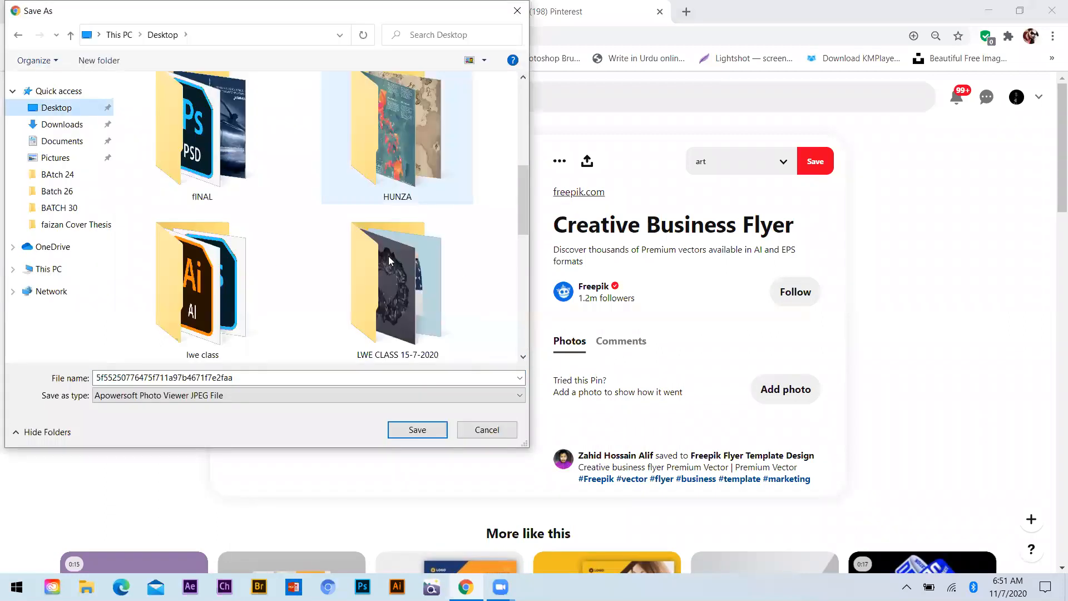
scroll(388, 259, down, 2)
scroll(284, 271, up, 2)
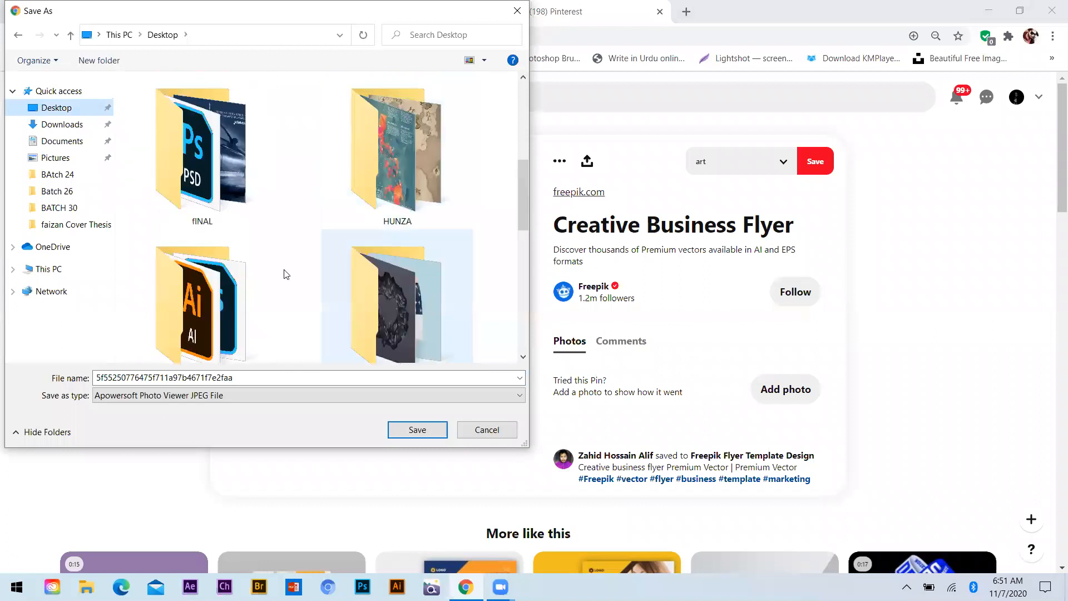
scroll(284, 274, down, 1)
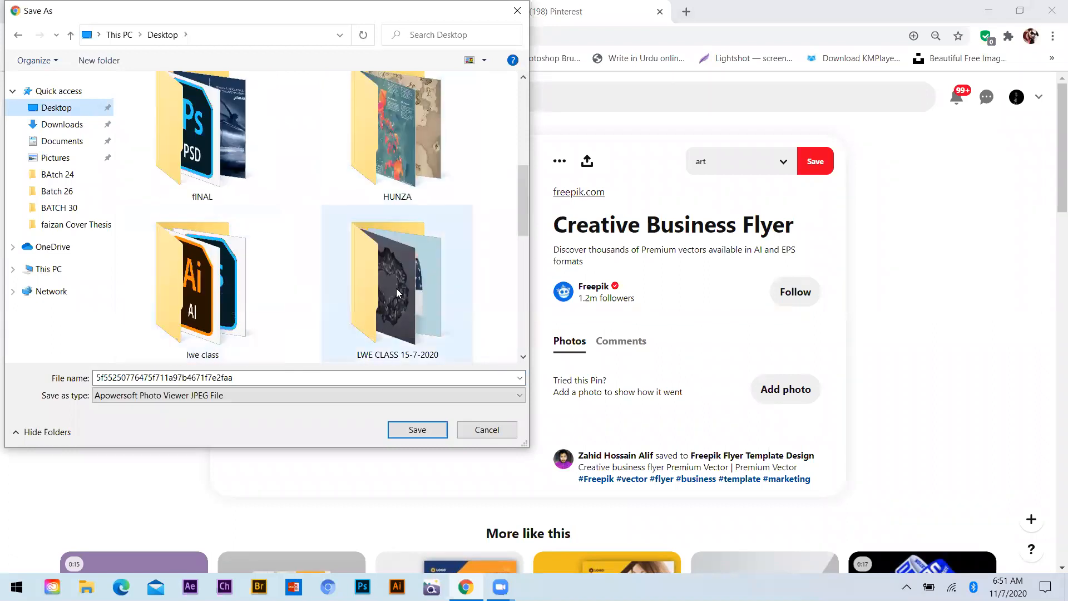
scroll(378, 266, down, 3)
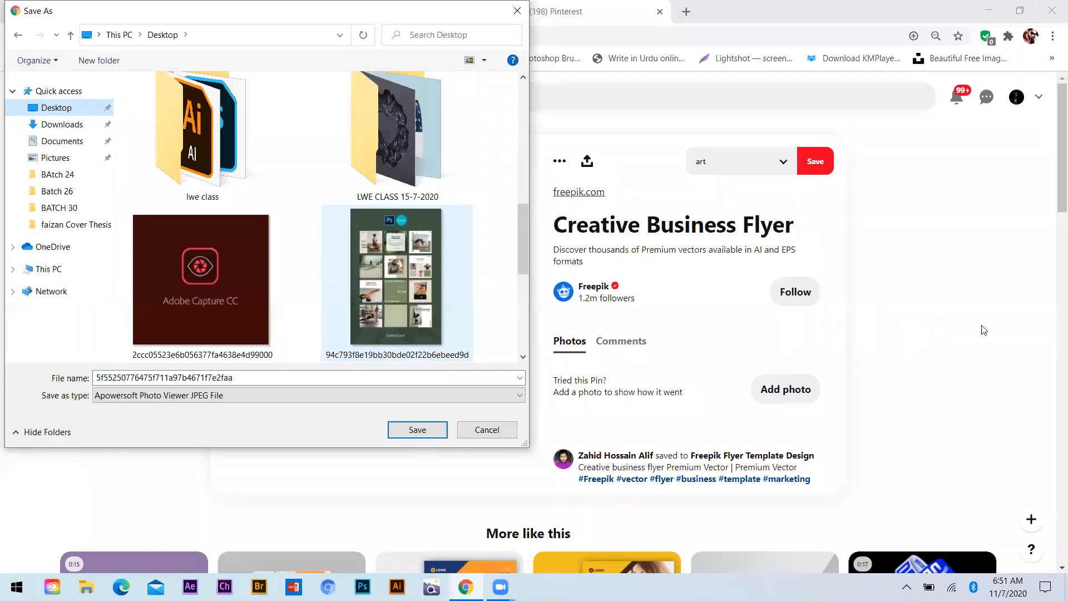
scroll(400, 255, up, 2)
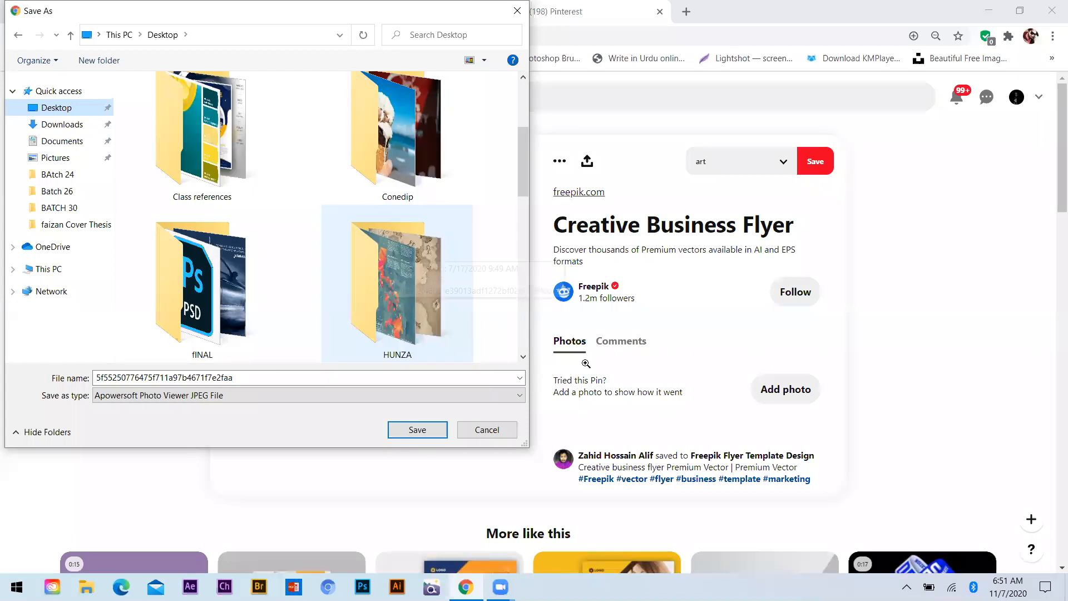
double_click(201, 133)
click(417, 429)
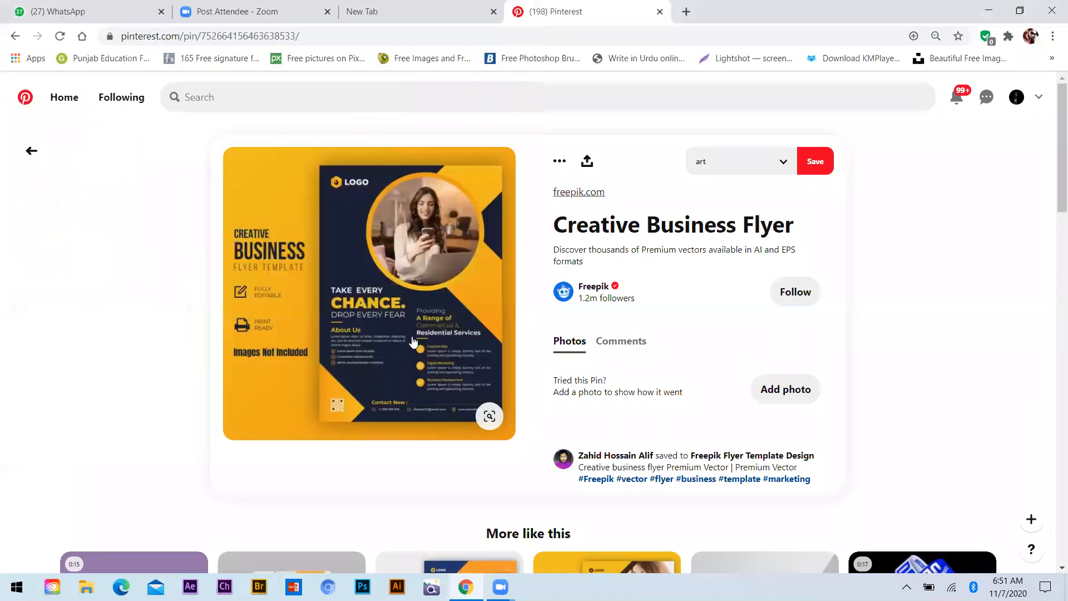
Open the orange Corporate Business Flyer Template pin and save its image to the Class references folder
scroll(390, 326, down, 7)
click(595, 340)
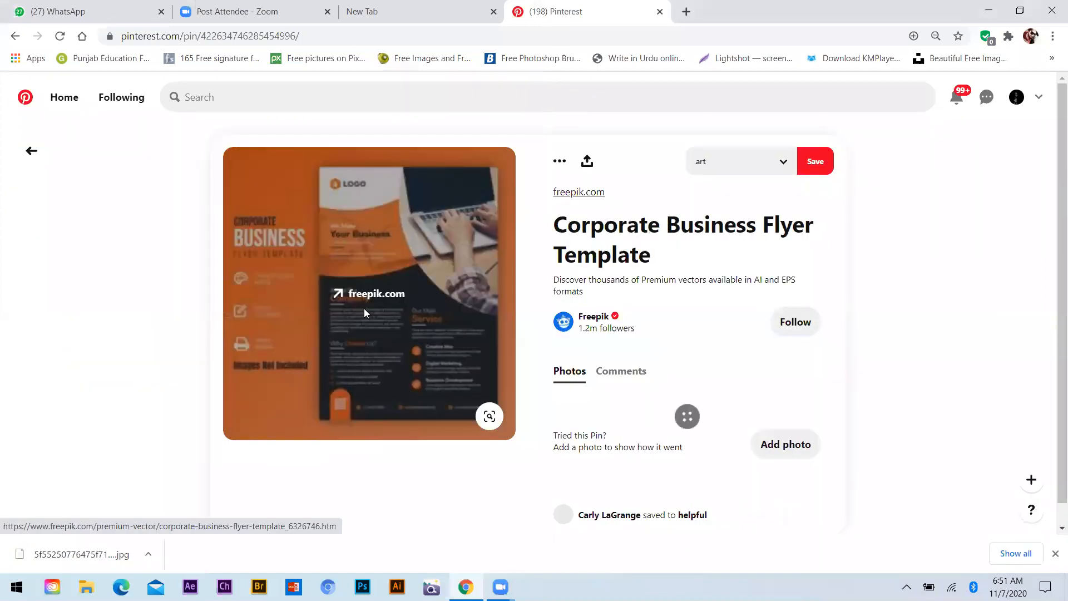
right_click(384, 317)
click(588, 429)
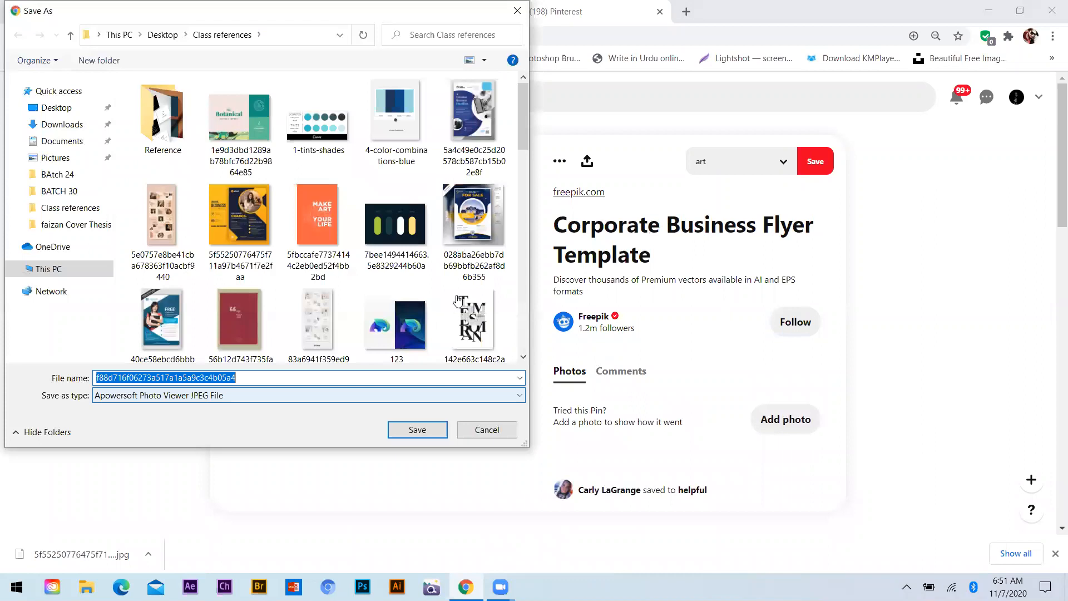
key(Return)
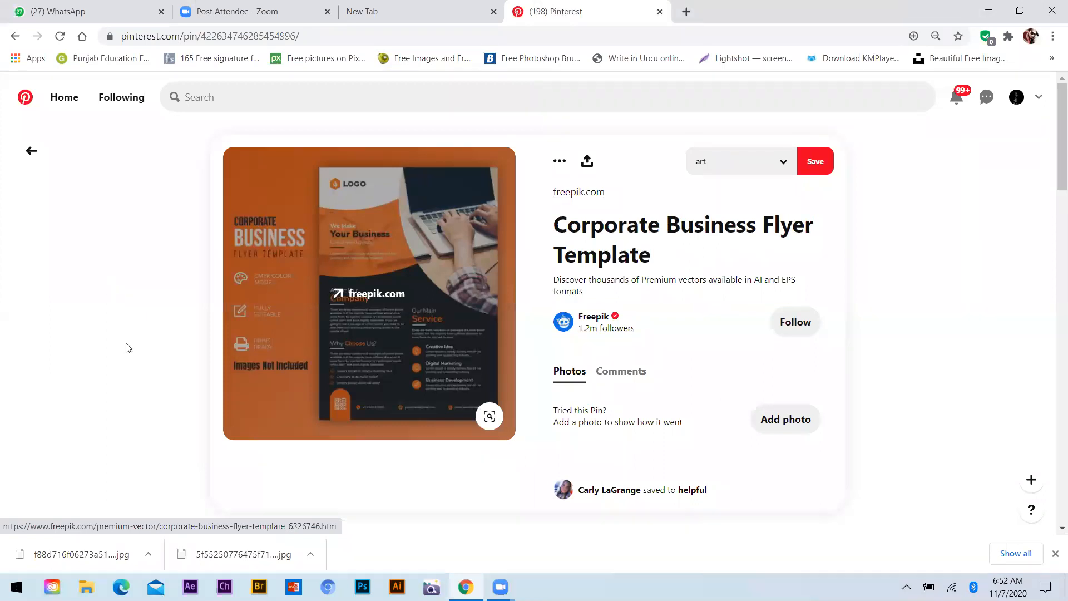
Look through the related flyer designs and minimise the browser
scroll(126, 349, down, 5)
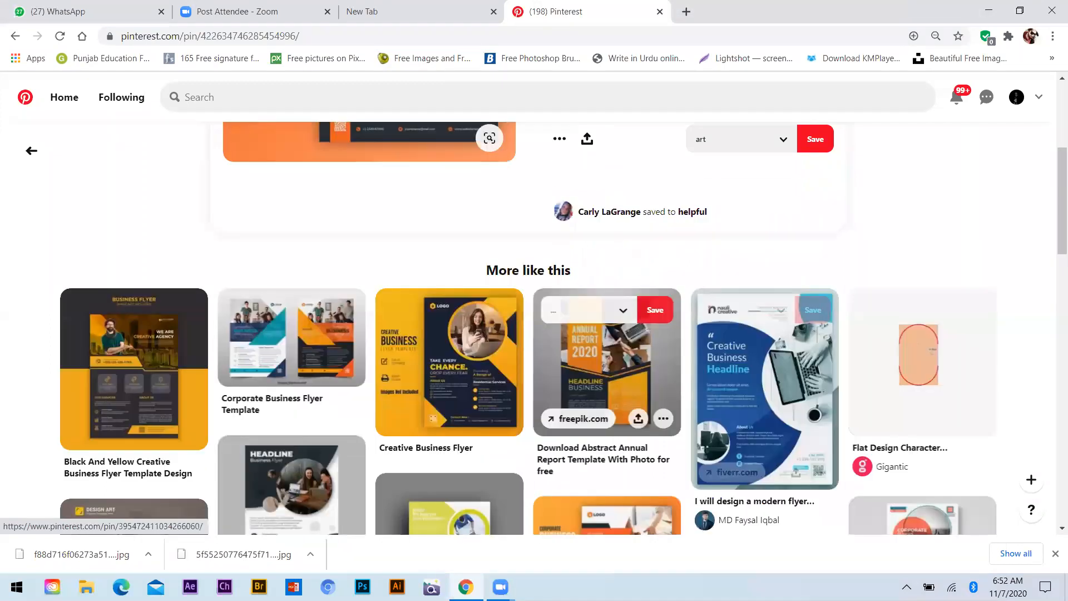
scroll(606, 361, down, 4)
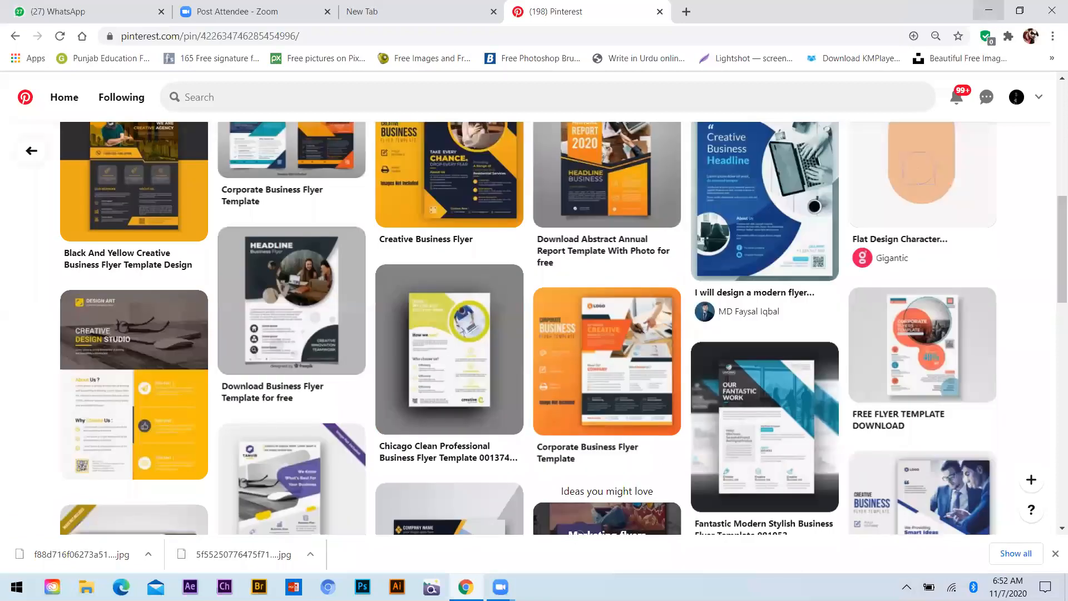
click(988, 10)
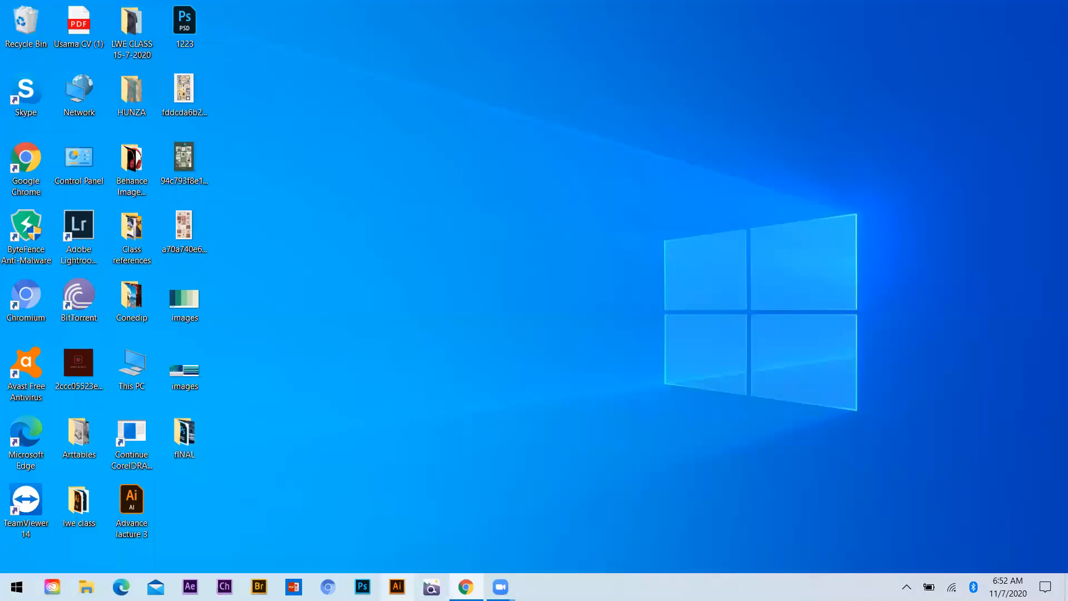
Switch to Illustrator, create a portrait A4 print document with two artboards, and dock the floating Transform, Align and Pathfinder panel group
click(396, 586)
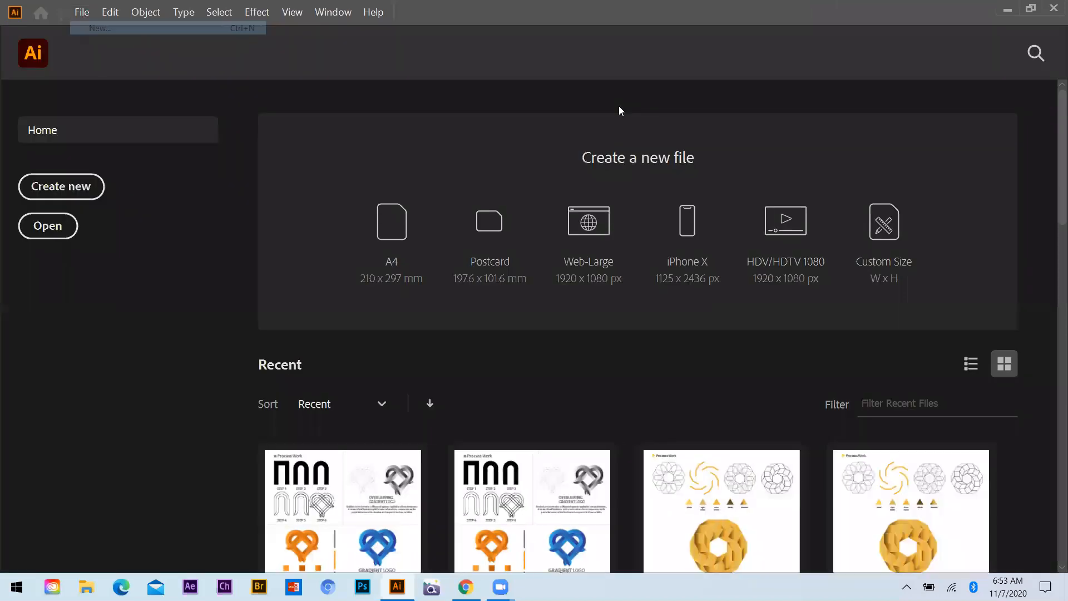
key(ctrl+n)
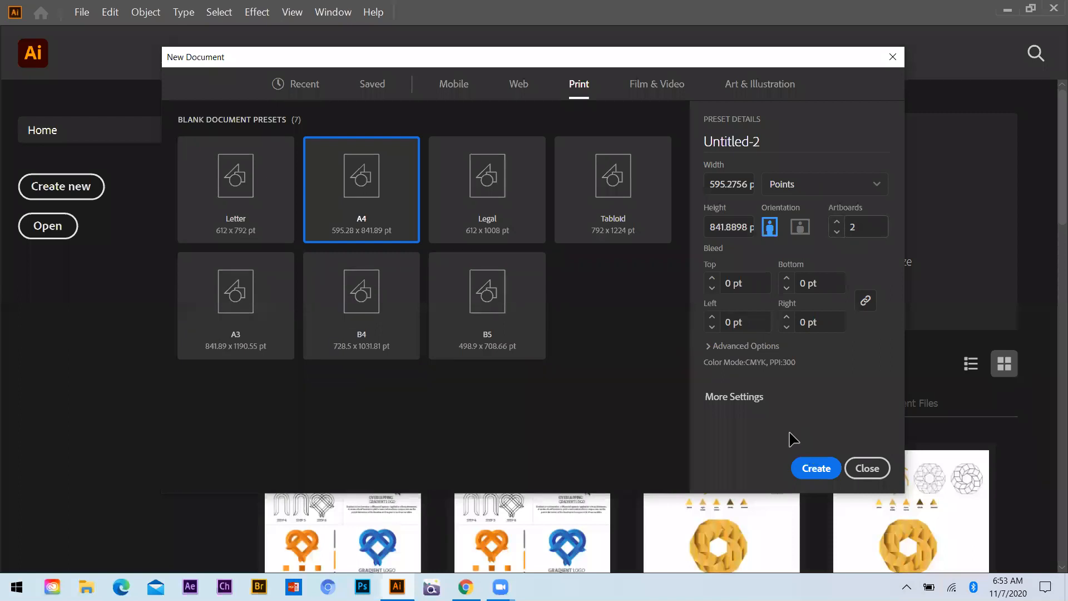
key(Escape)
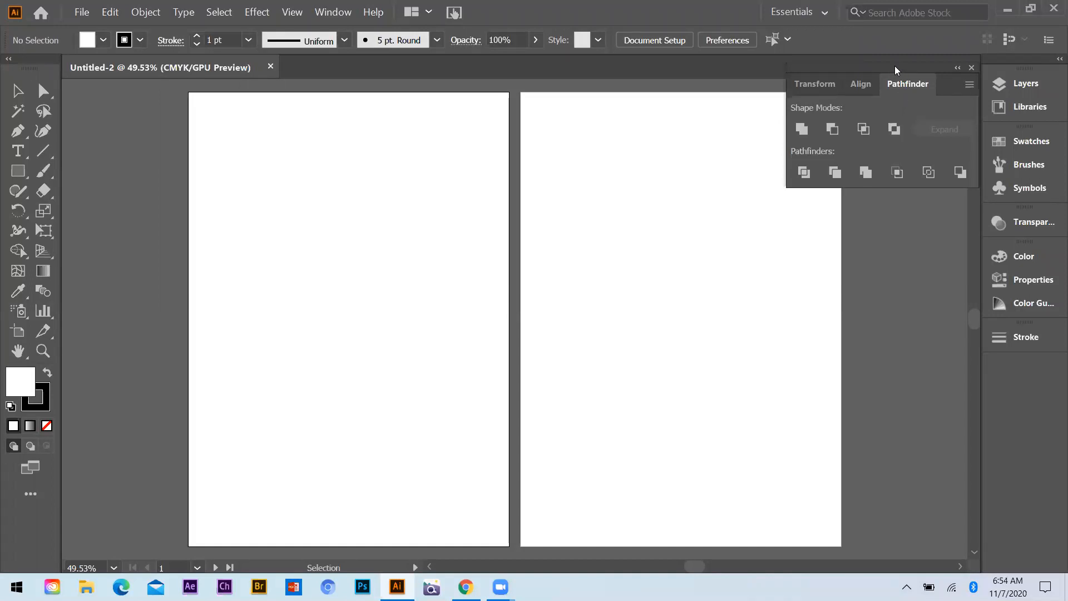
drag(897, 76, 999, 365)
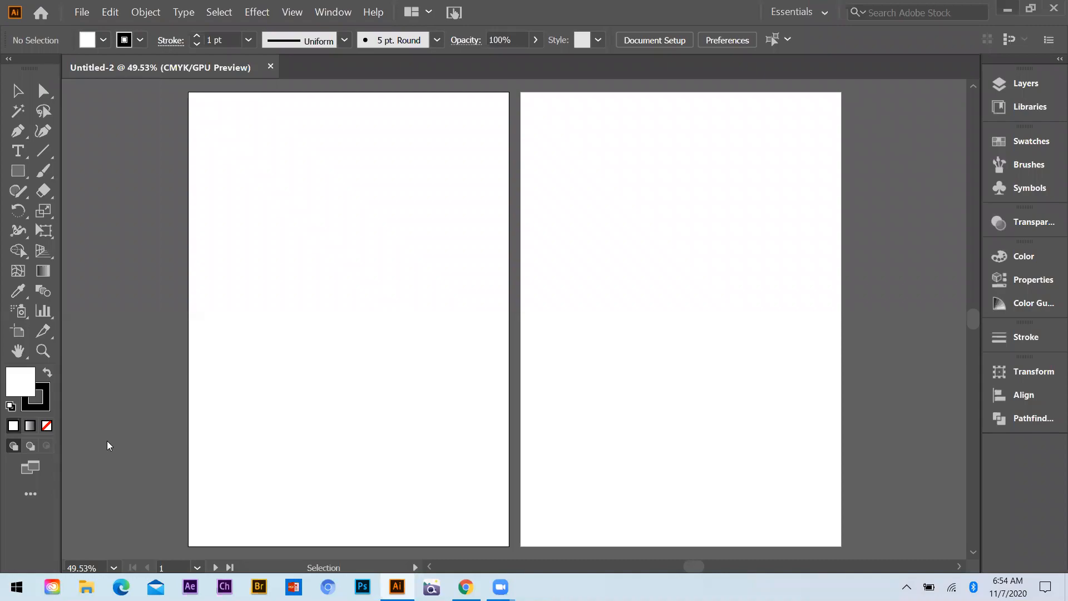
Place the images "LActure no 6 batch 18-01" and "LActure no 6 batch 18-02" from the Class references folder into the document
key(super+d)
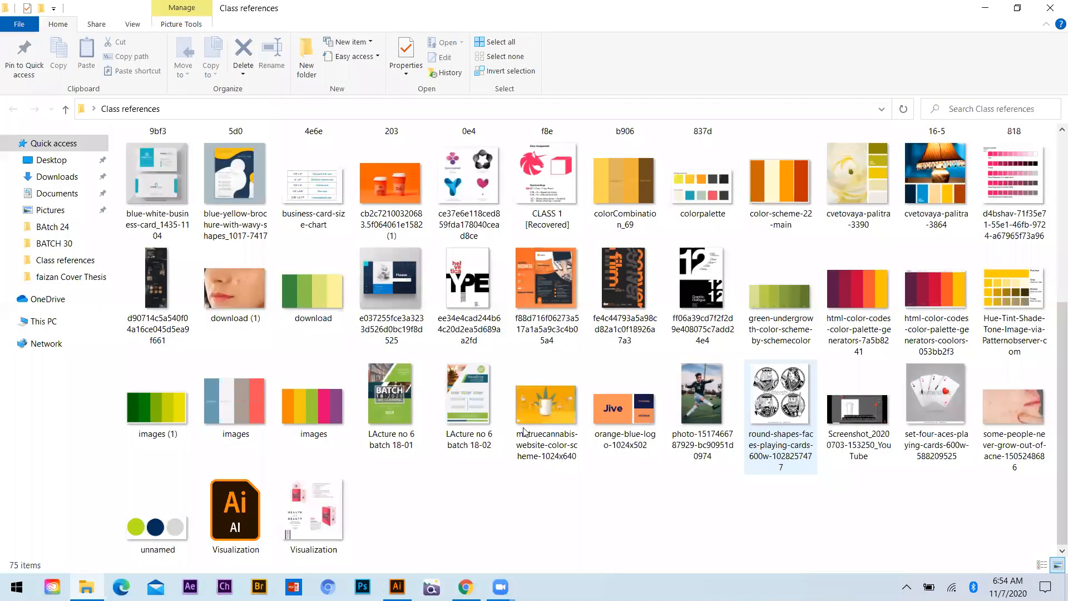
drag(513, 445, 411, 434)
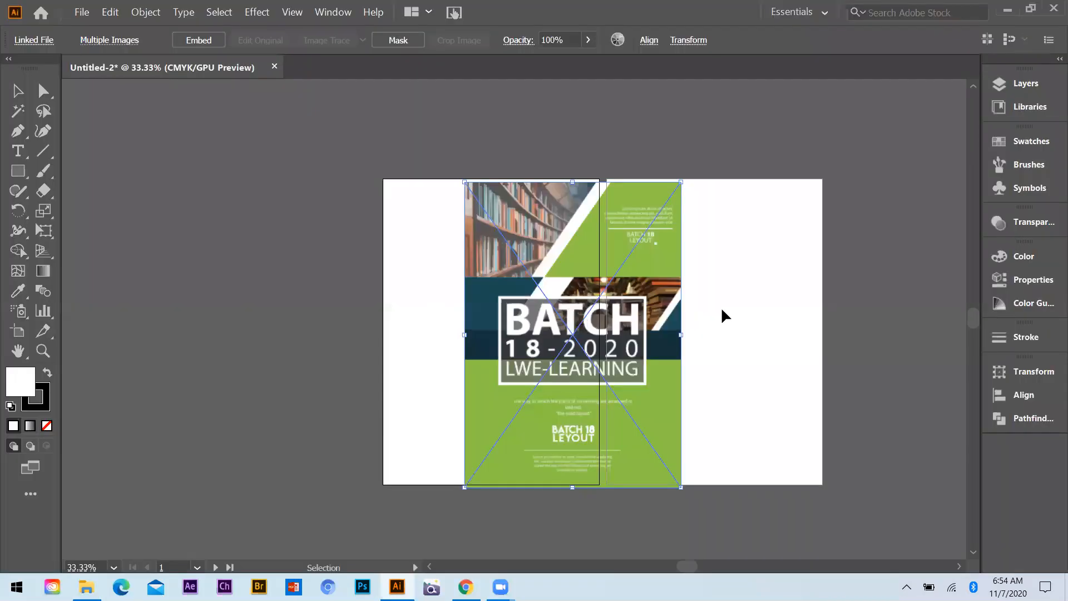
click(773, 317)
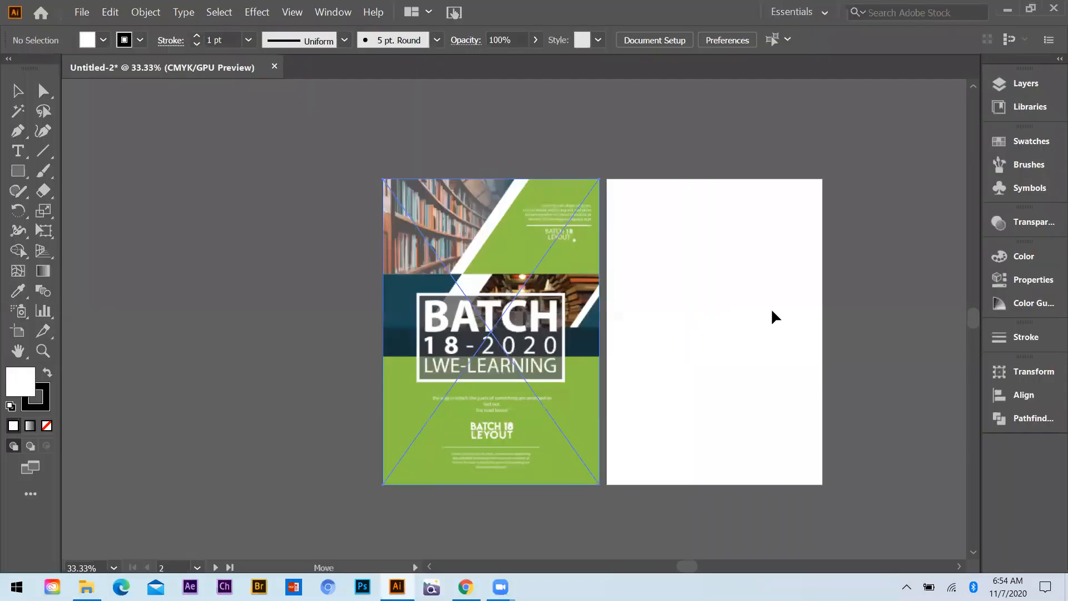
Position the "LActure no 6 batch 18-02" page on the second artboard and the BATCH 18-2020 cover beside the empty first artboard
drag(484, 300, 427, 286)
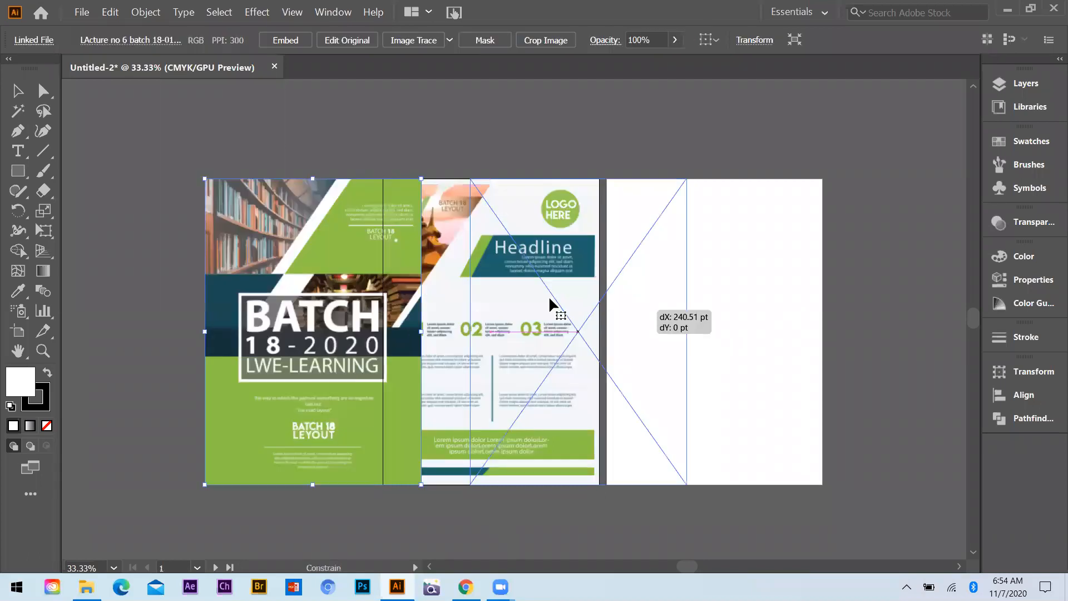
drag(549, 295, 580, 302)
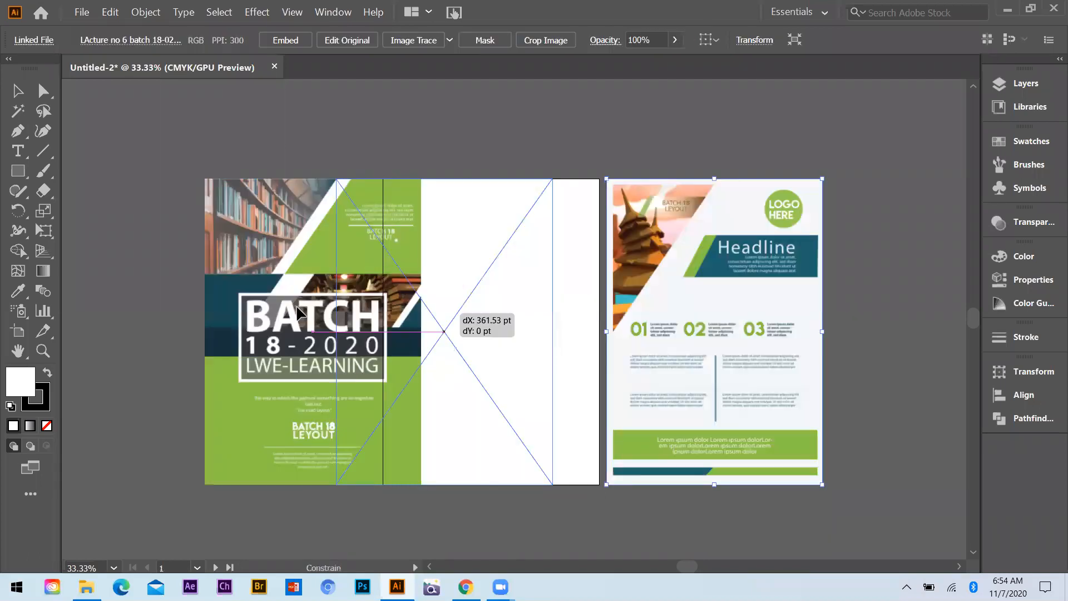
drag(305, 315, 483, 315)
scroll(426, 286, up, 1)
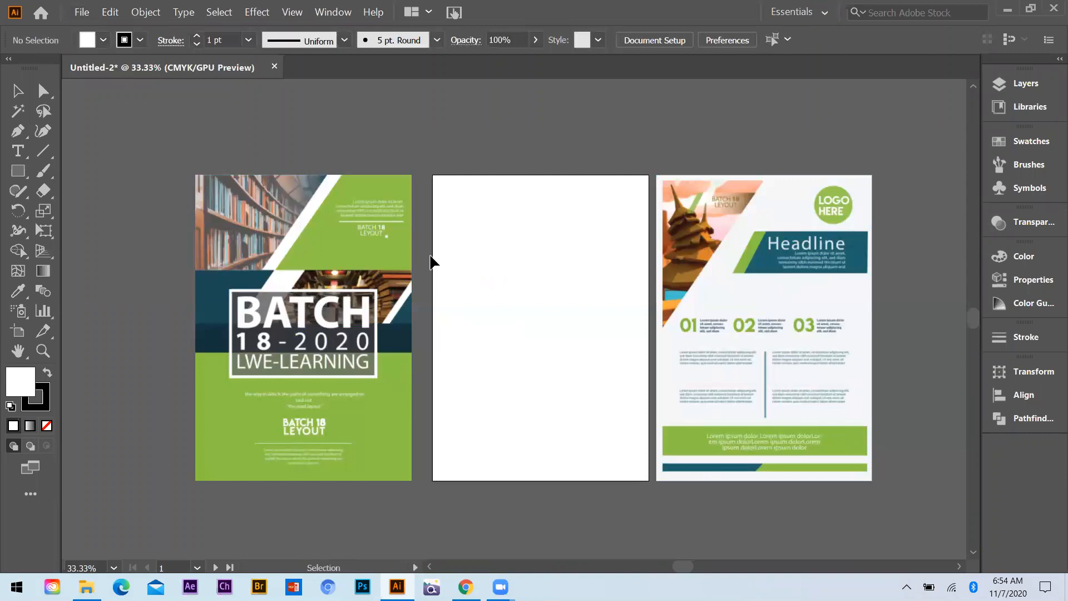
Examine the sections and diagonal shapes of the BATCH 18-2020 cover image up close
scroll(398, 291, up, 3)
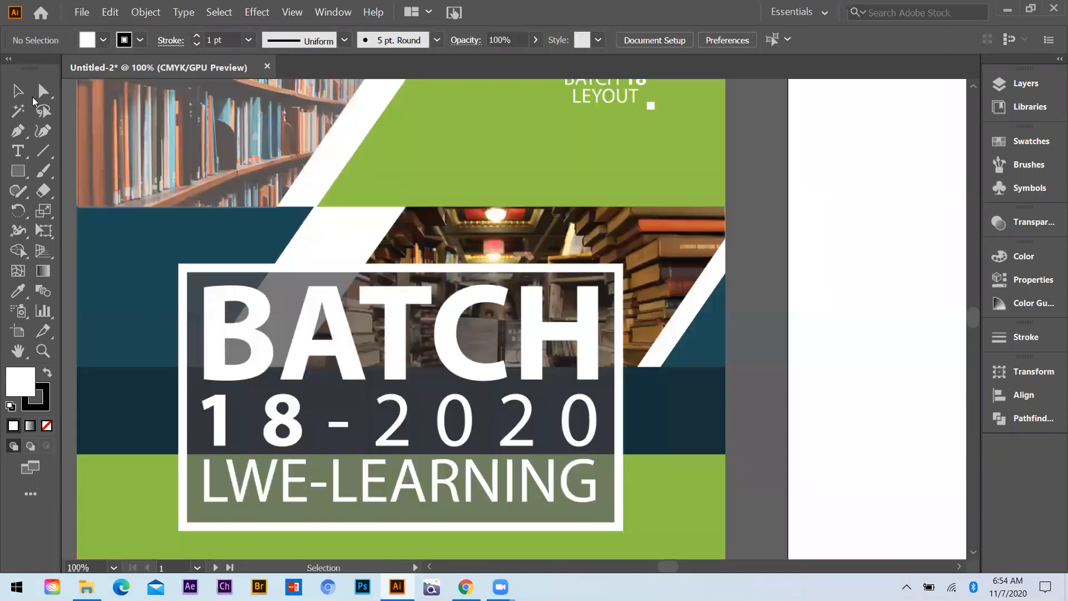
key(ctrl+minus)
key(ctrl+minus)
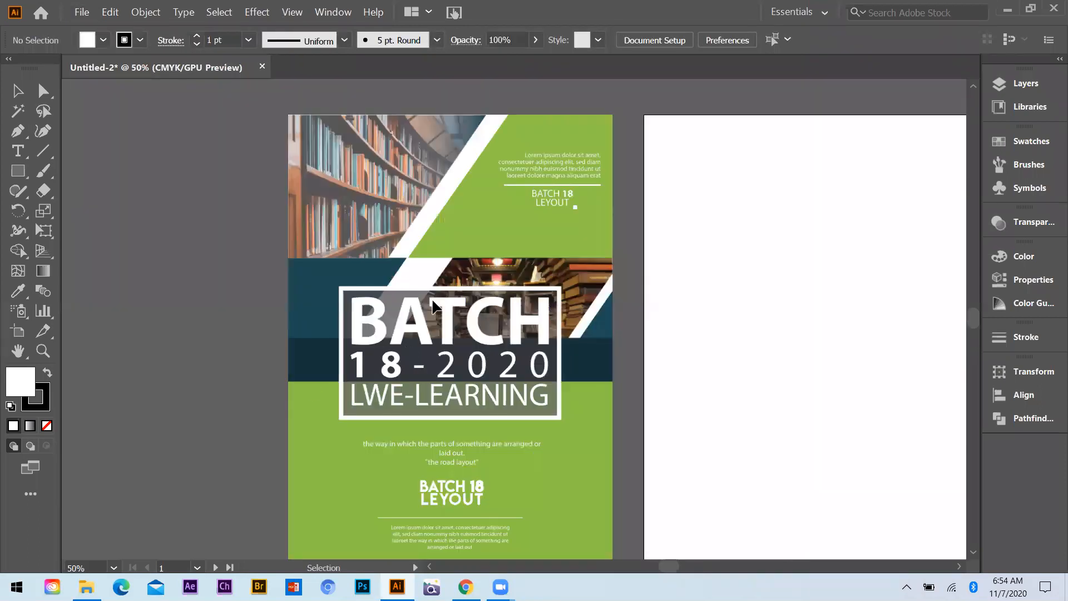
key(shift+grave)
key(v)
key(alt)
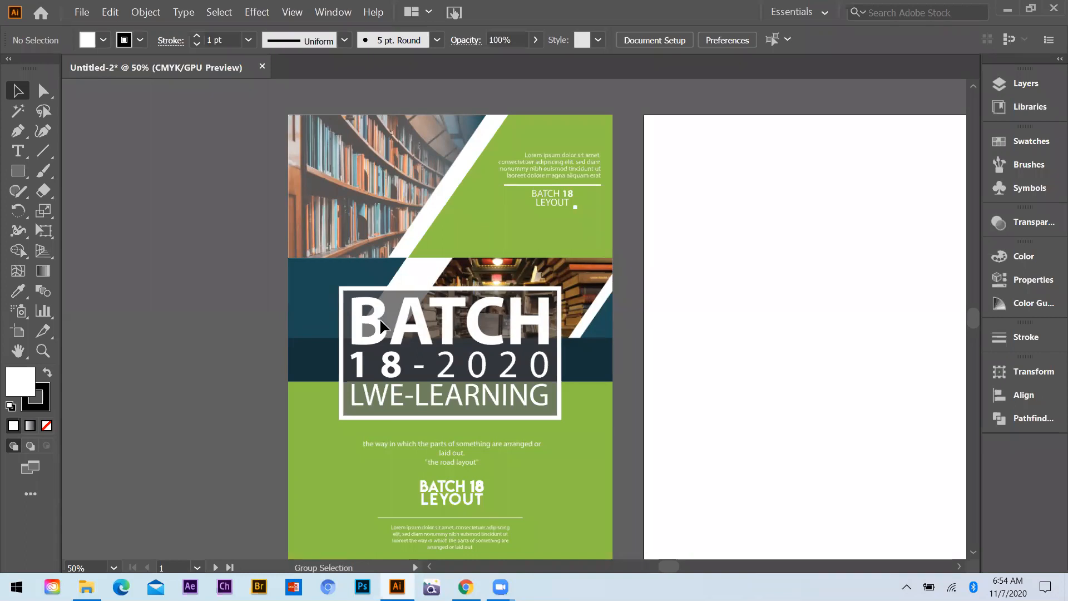
click(567, 243)
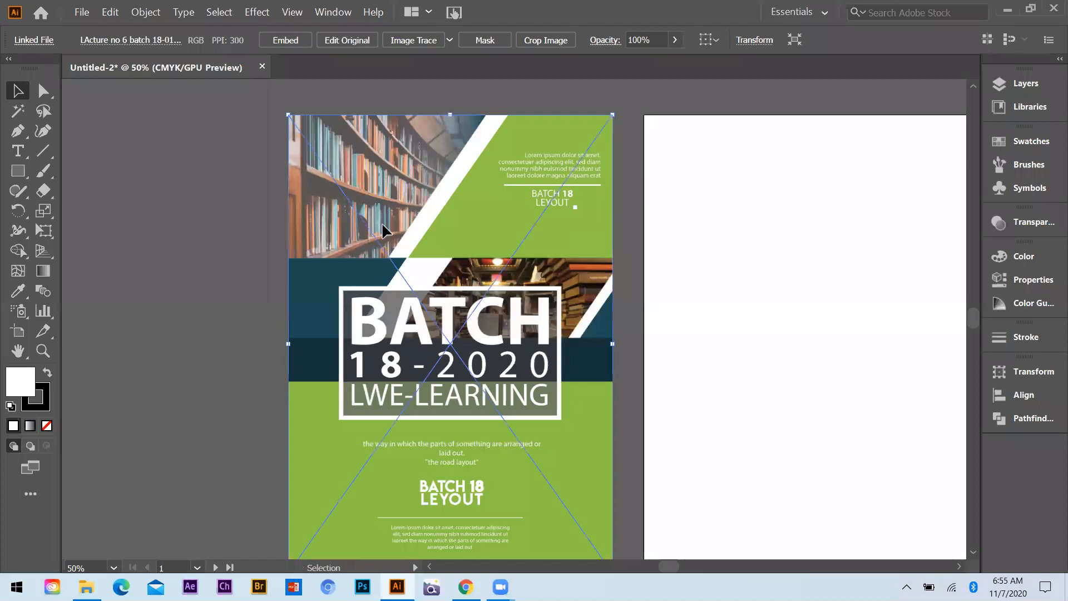
click(259, 142)
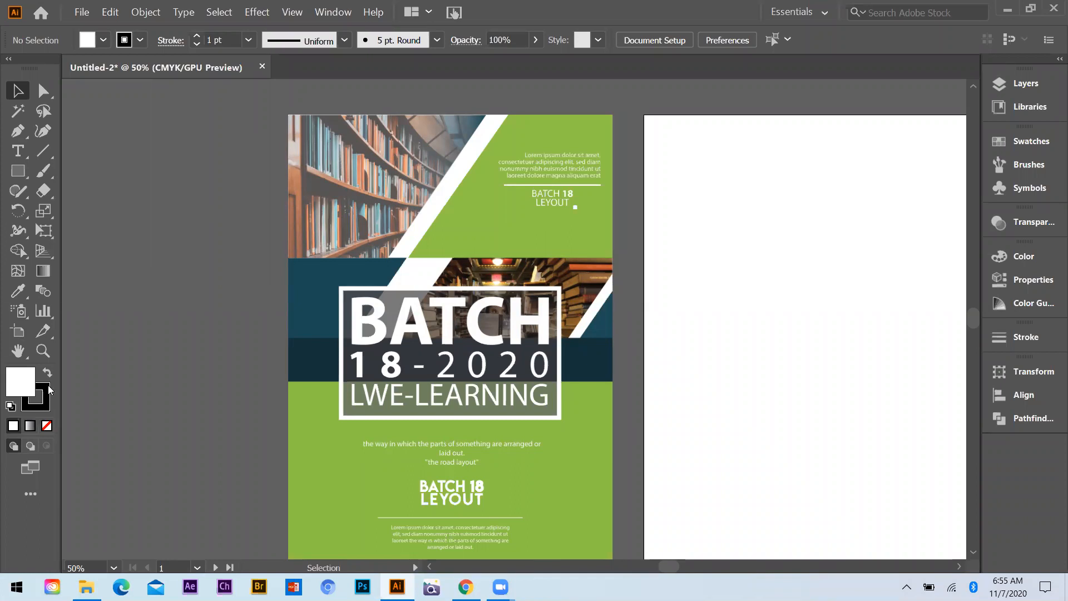
Set the fill to none and trace the slanted library photo at the cover's upper left with the Pen tool
click(47, 426)
key(p)
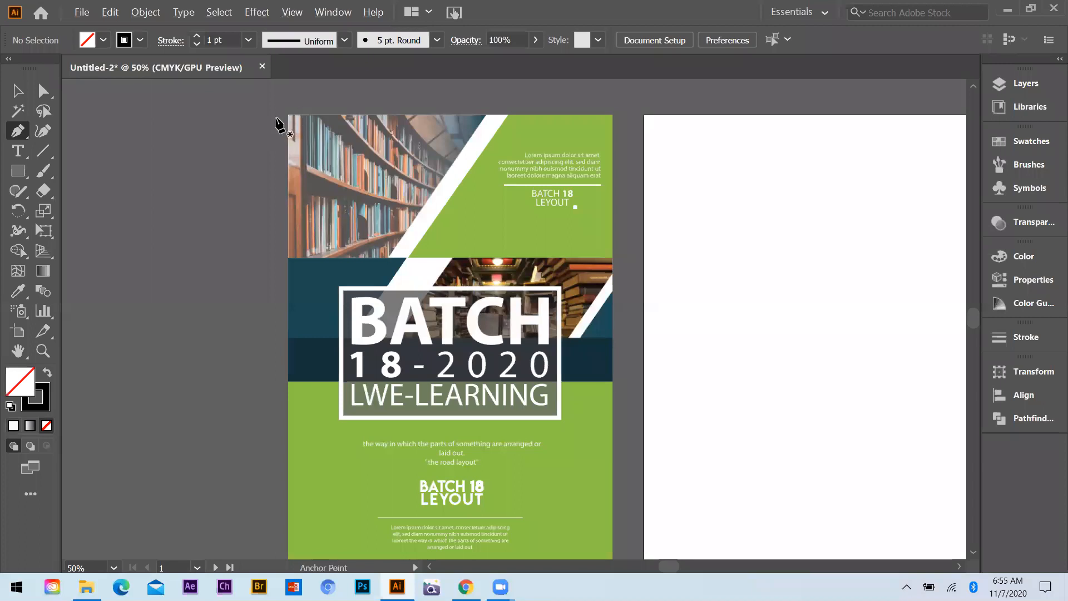
key(ctrl+1)
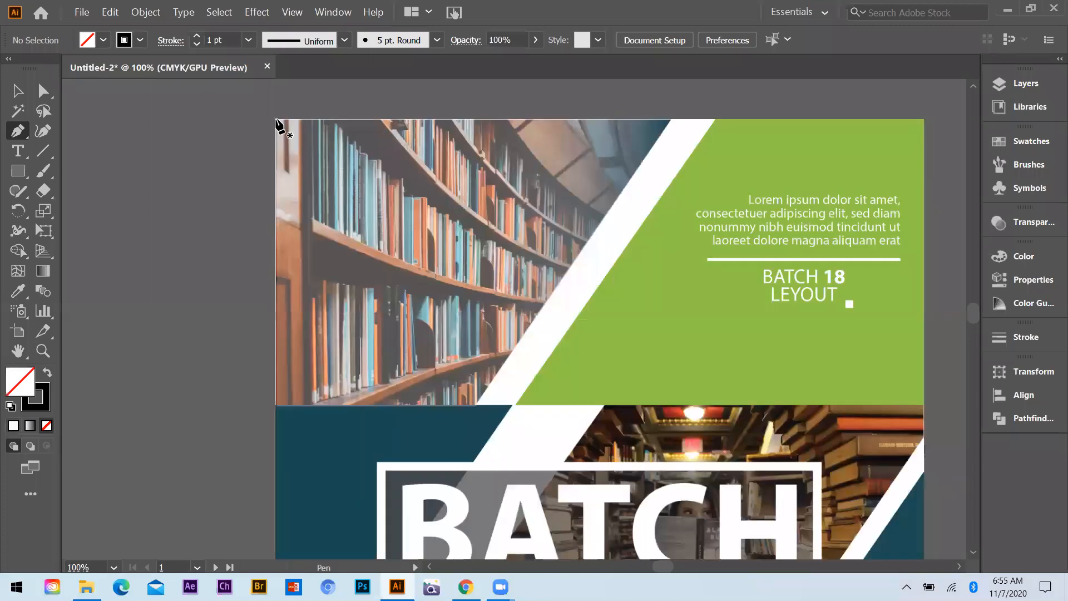
click(277, 120)
click(276, 406)
click(480, 406)
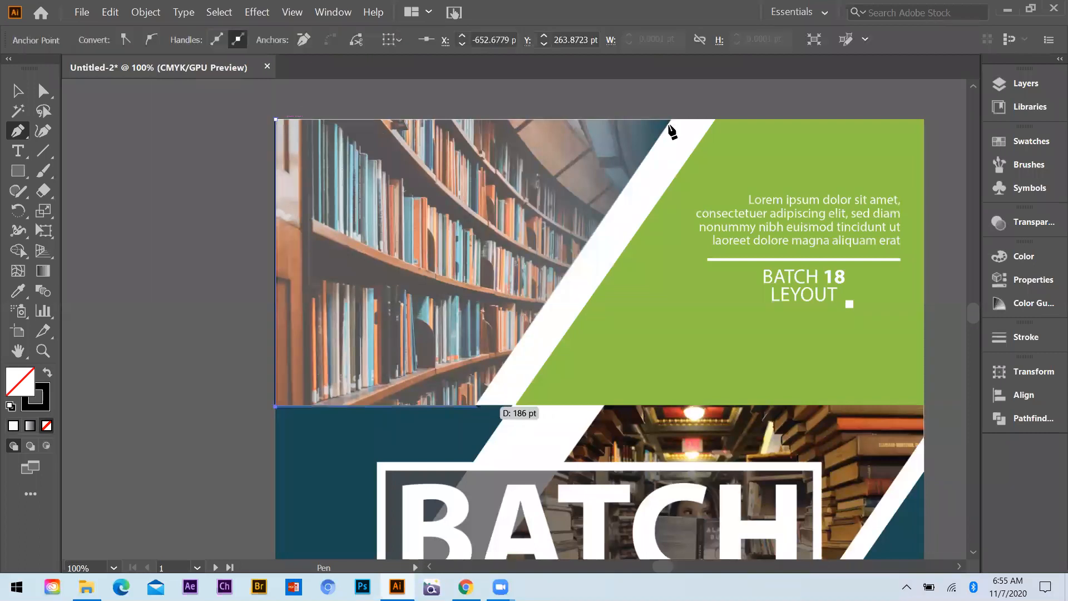
click(276, 120)
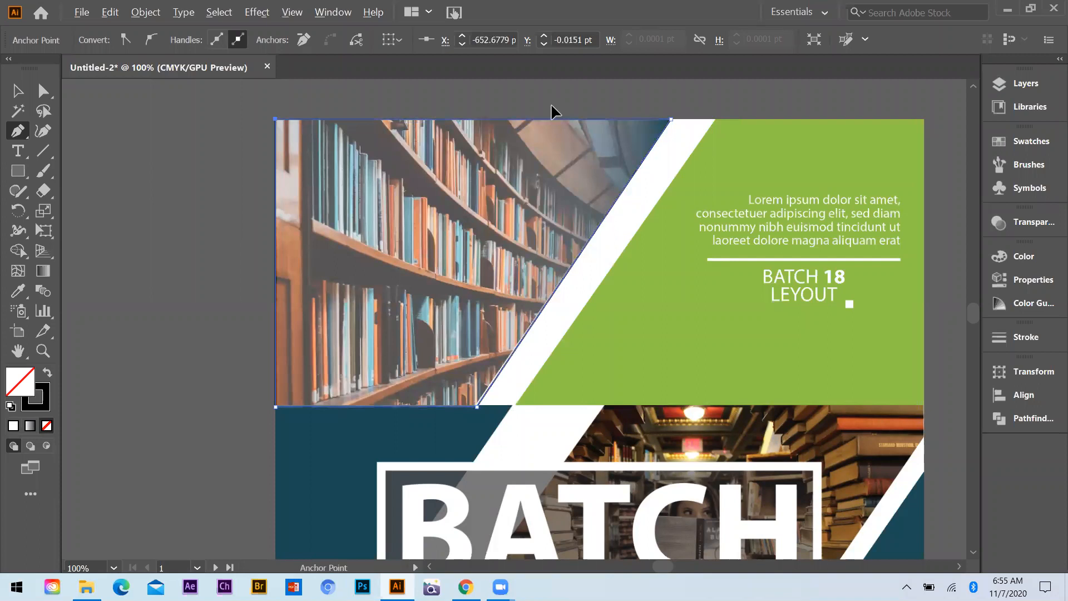
Trace the slanted green panel at the cover's upper right as a closed Pen path
key(ctrl+minus)
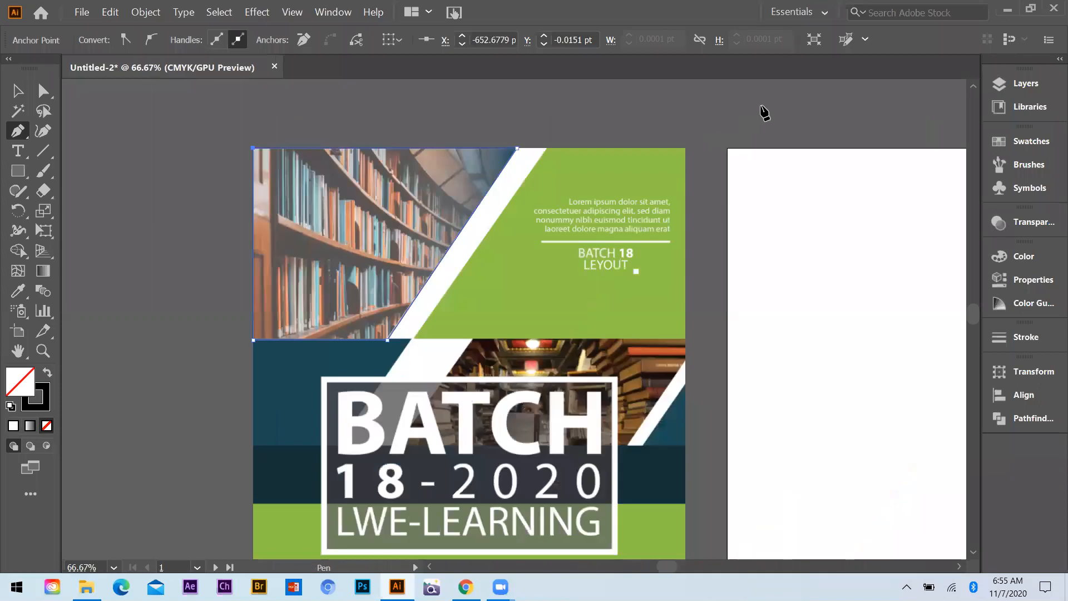
key(ctrl+plus)
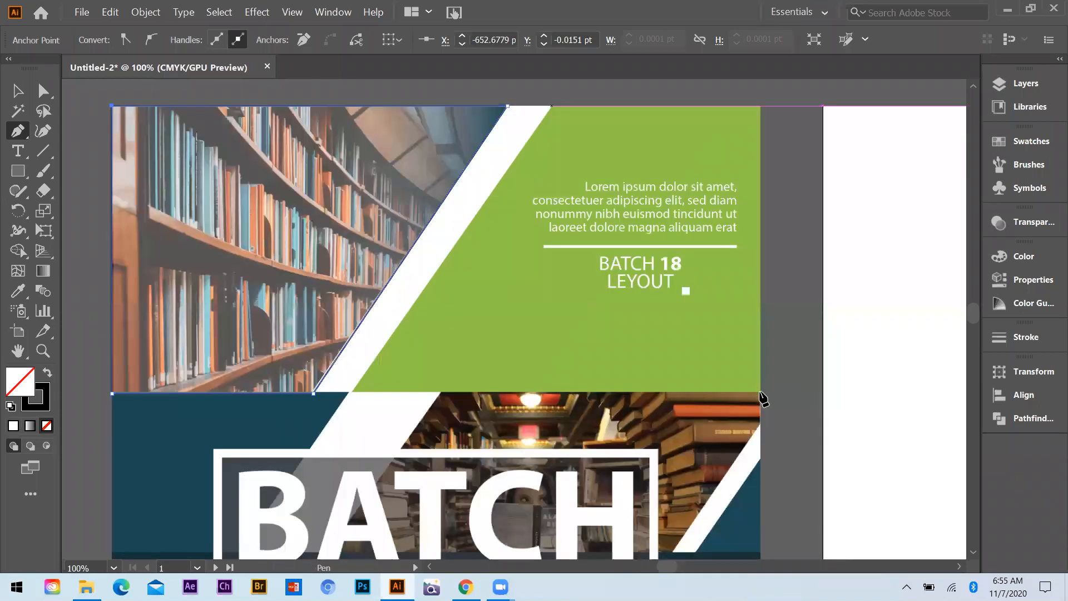
click(352, 392)
click(551, 106)
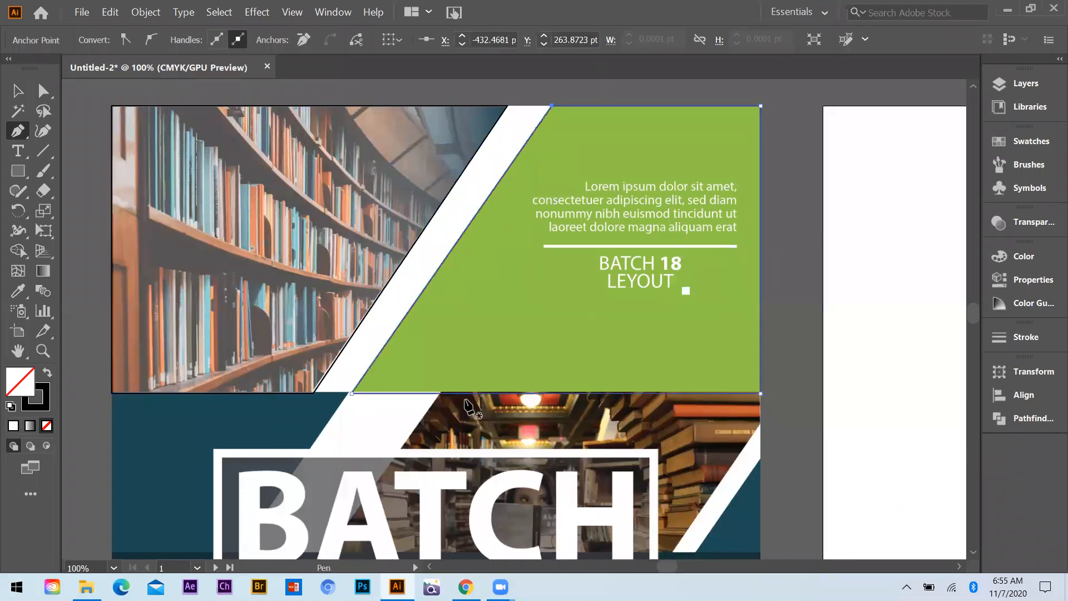
Trace the teal panel below the library photo with the Pen tool and nudge its lower slanted corner onto the panel's edge
scroll(470, 406, down, 1)
key(ctrl+minus)
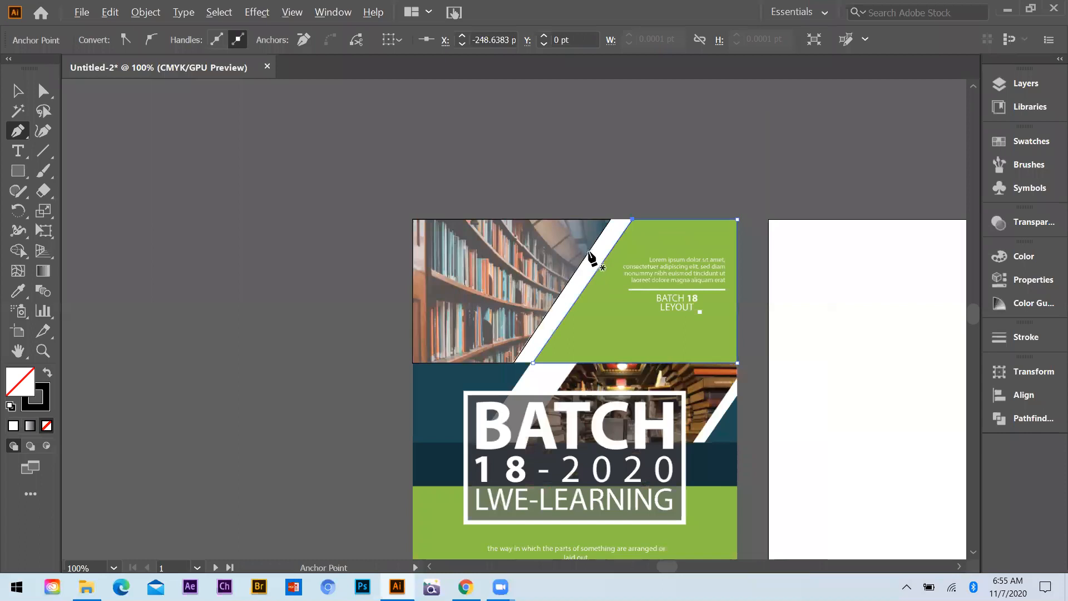
key(ctrl+plus)
key(ctrl+plus)
key(ctrl+plus)
key(ctrl+plus)
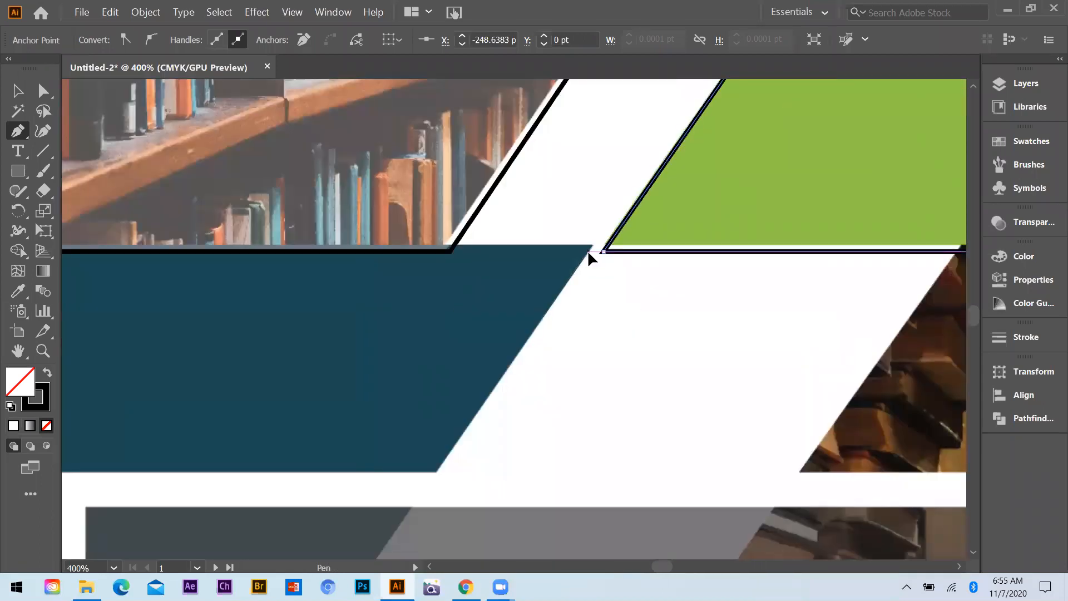
scroll(412, 263, down, 3)
click(124, 258)
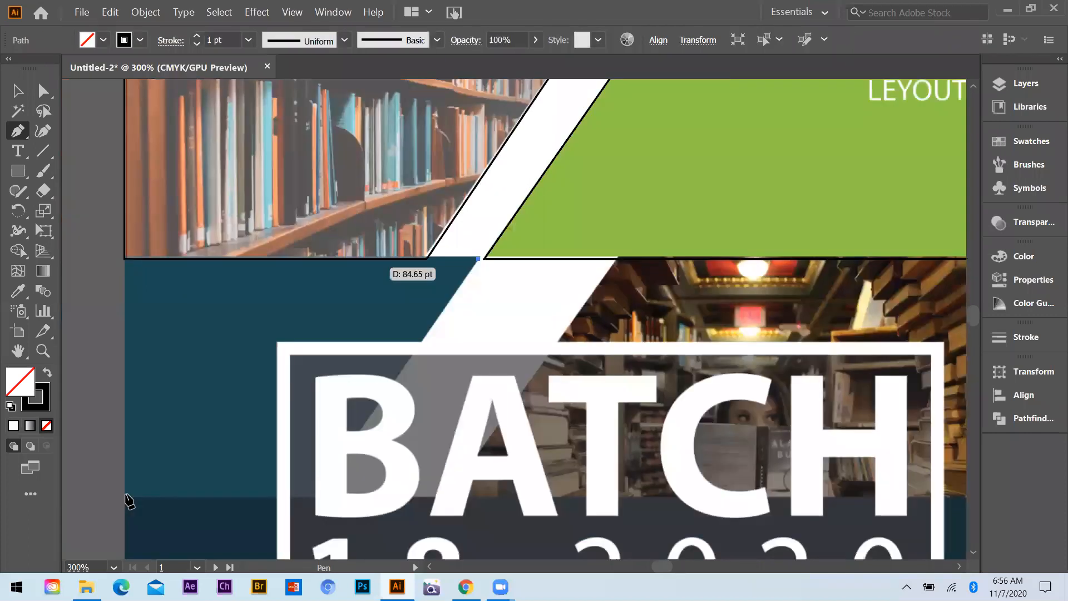
click(124, 495)
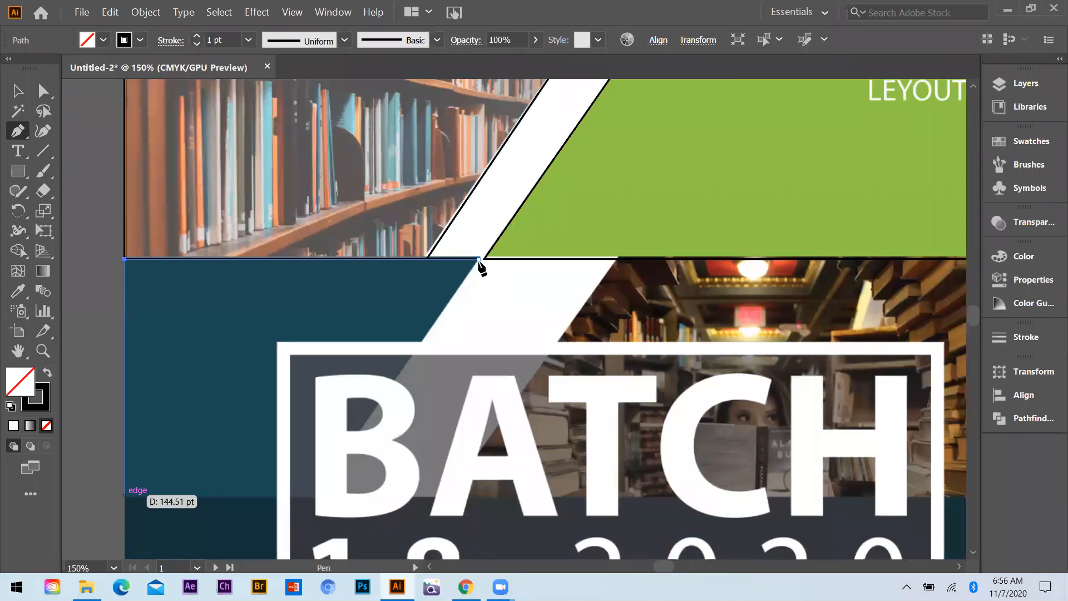
click(320, 496)
click(478, 259)
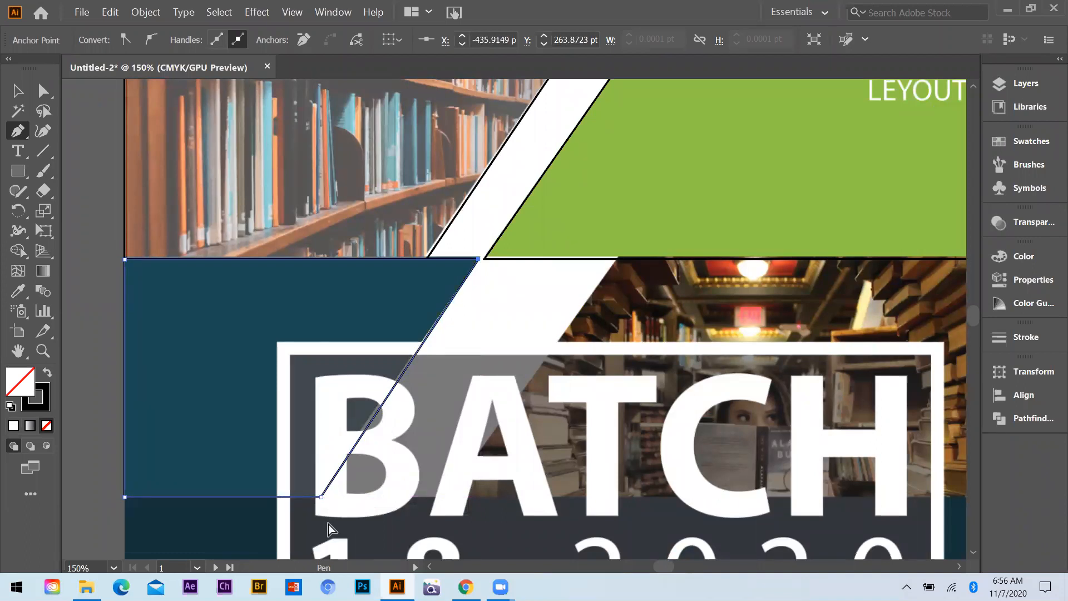
key(a)
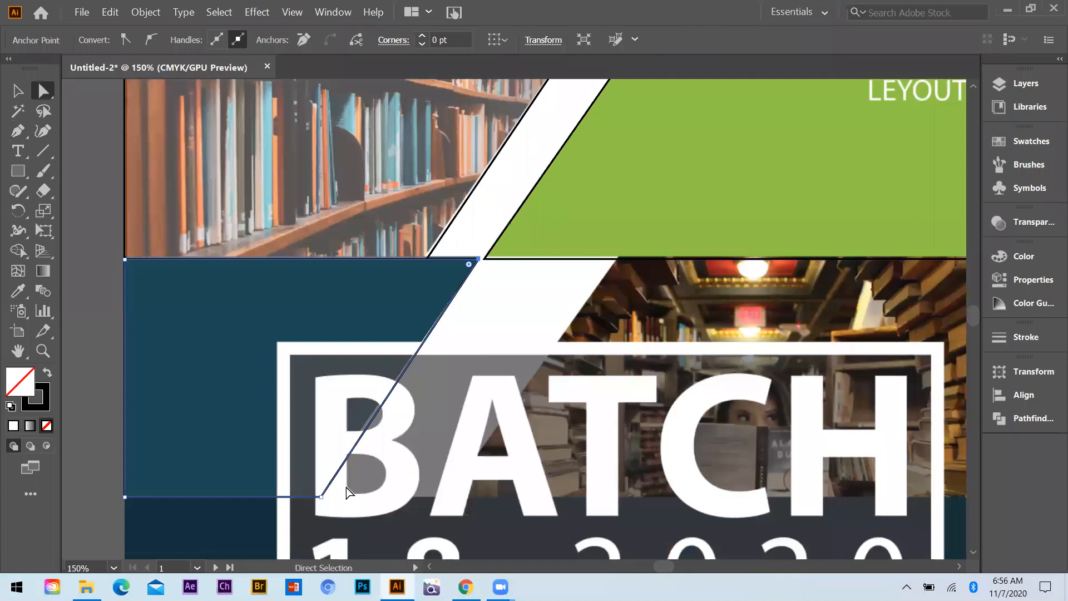
drag(321, 497, 317, 497)
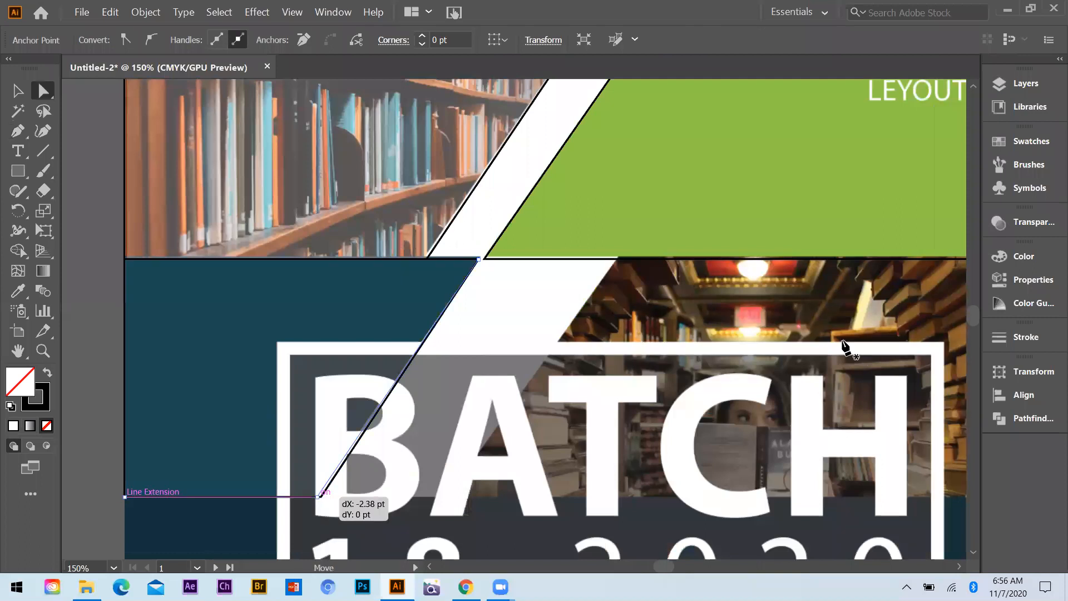
Trace the slanted bookshop photo behind the BATCH title with the Pen tool, following its cut-off lower right corner
key(p)
click(520, 311)
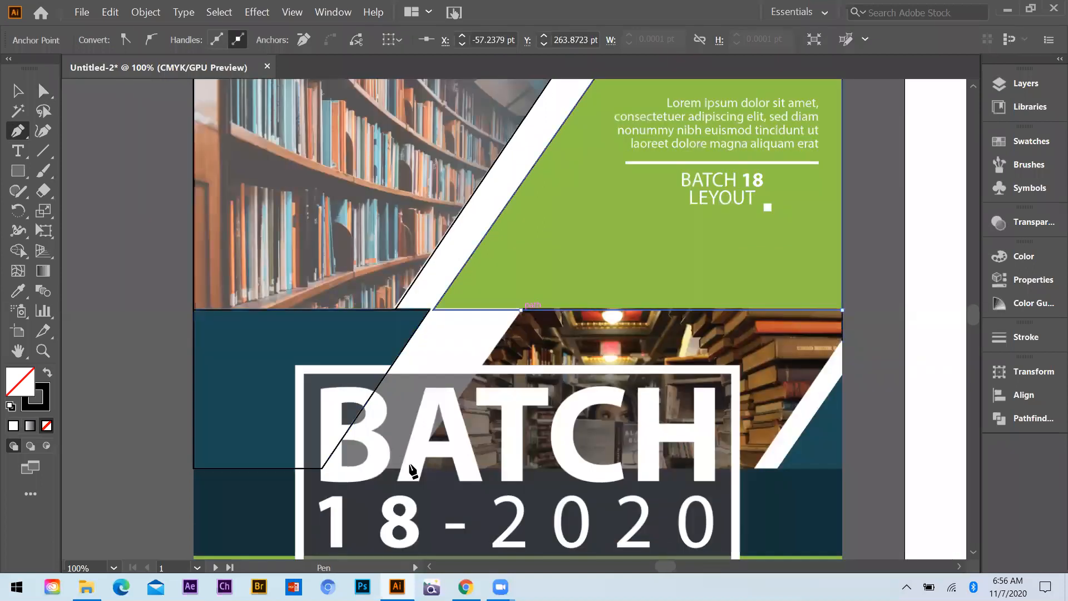
click(412, 468)
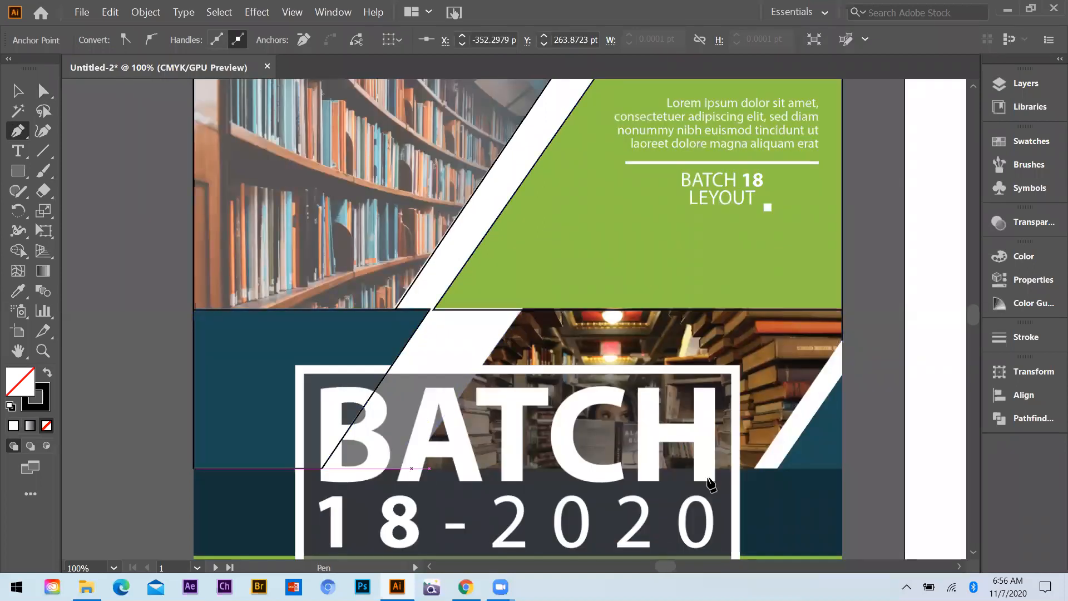
click(755, 469)
click(842, 341)
Trace the small teal triangle at the right edge of the cover's middle band with the Pen tool
click(842, 378)
click(842, 468)
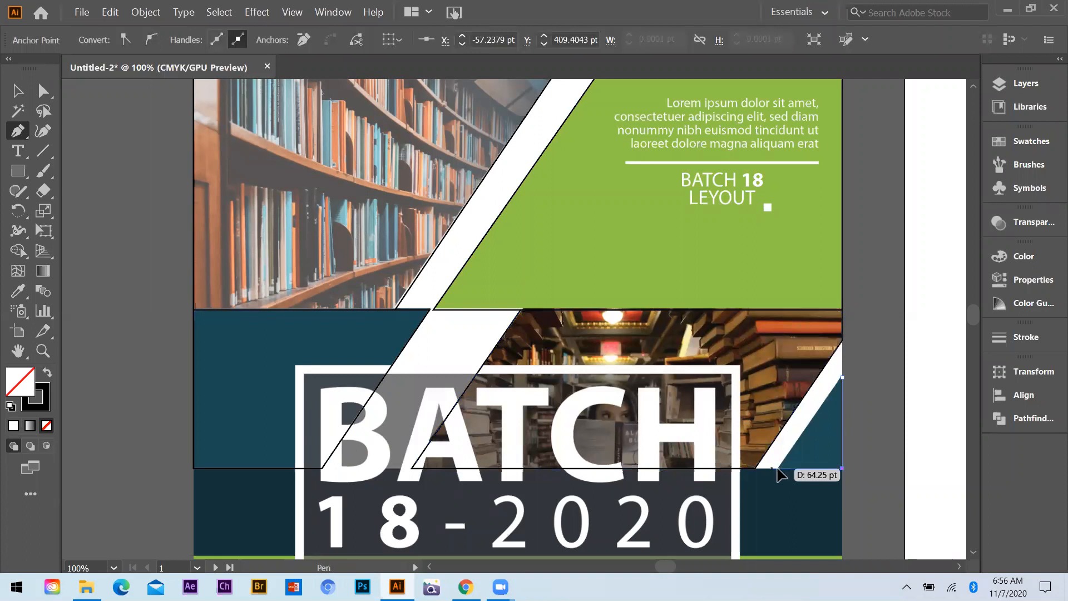
click(842, 378)
Draw a full-width rectangle over the dark navy band behind the 18-2020 text
click(17, 171)
scroll(202, 329, down, 3)
drag(194, 335, 842, 421)
scroll(249, 311, down, 1)
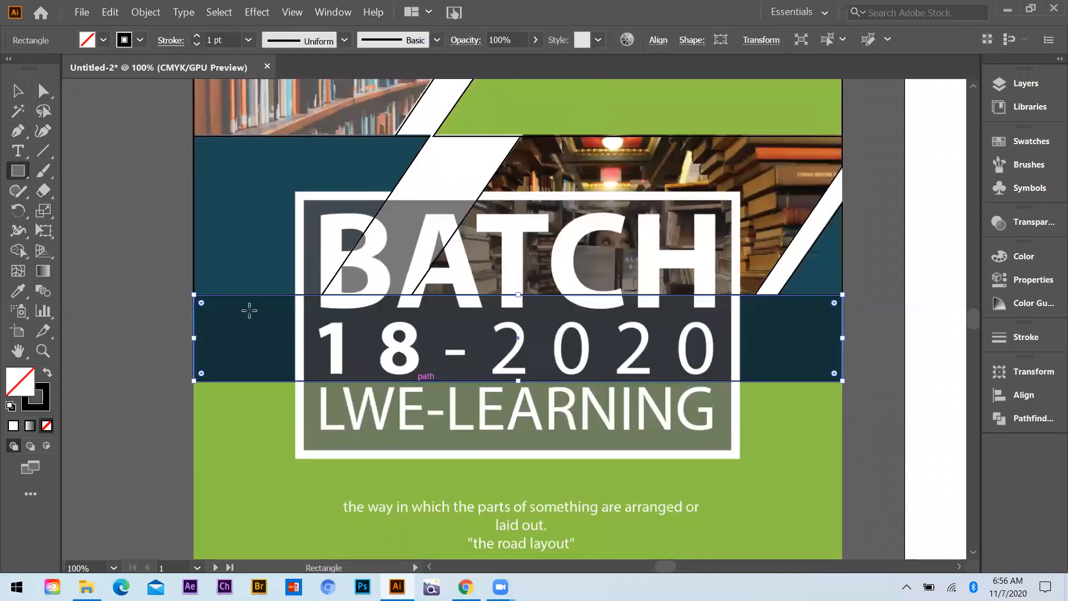
Draw a rectangle about 595 by 353 pt over the green area at the bottom of the cover
key(ctrl+minus)
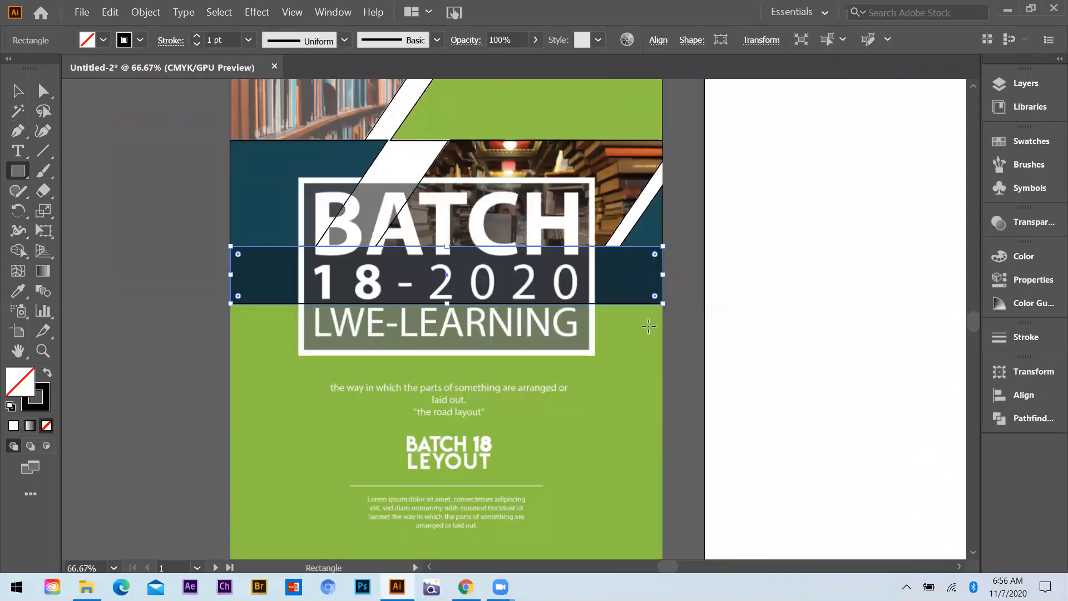
scroll(663, 249, down, 1)
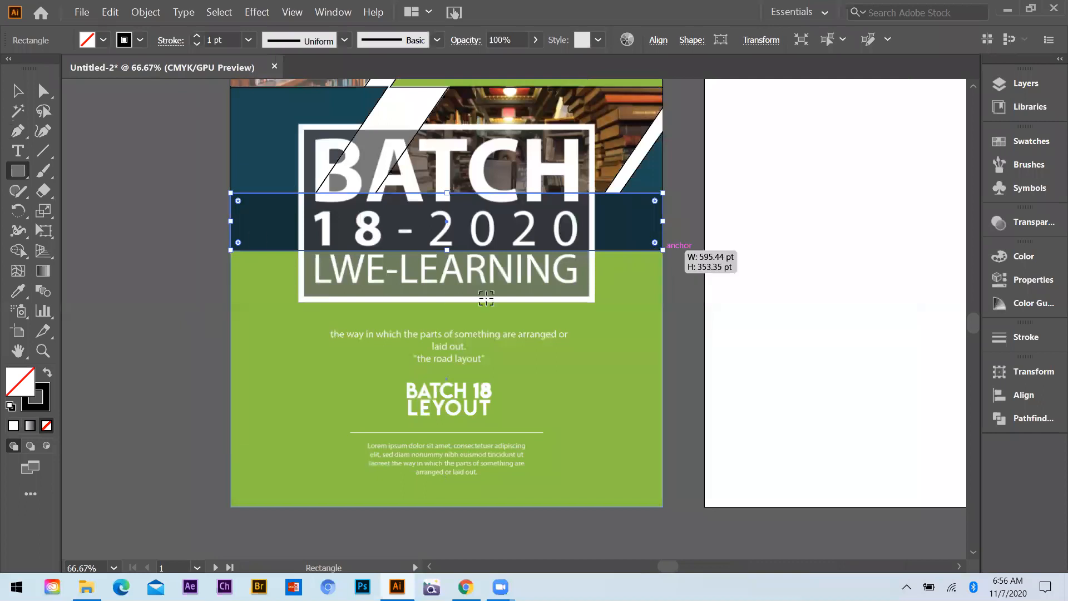
ctrl+click(424, 301)
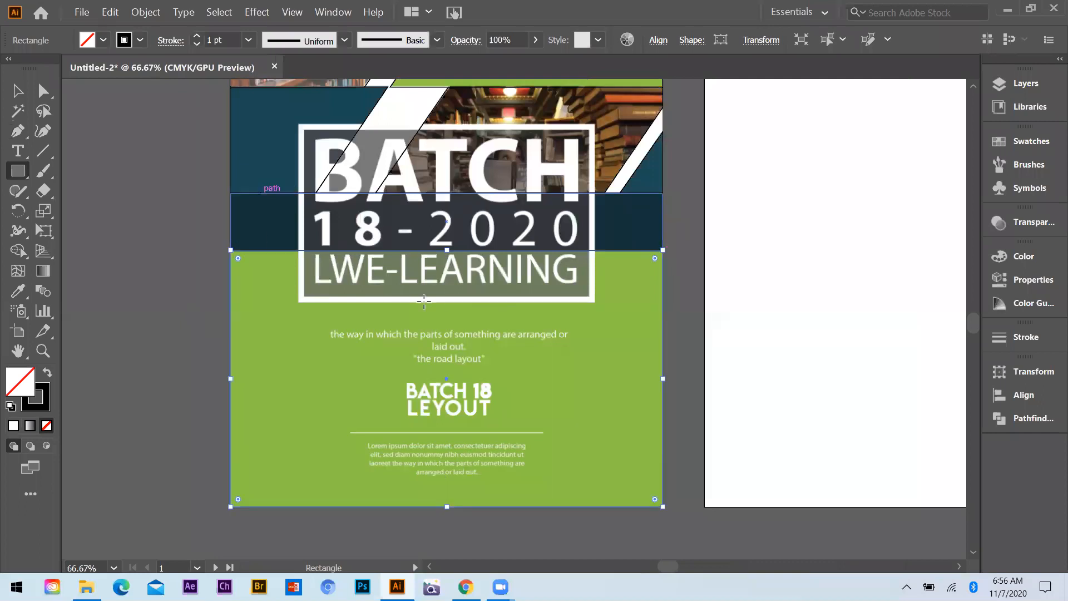
key(ctrl+minus)
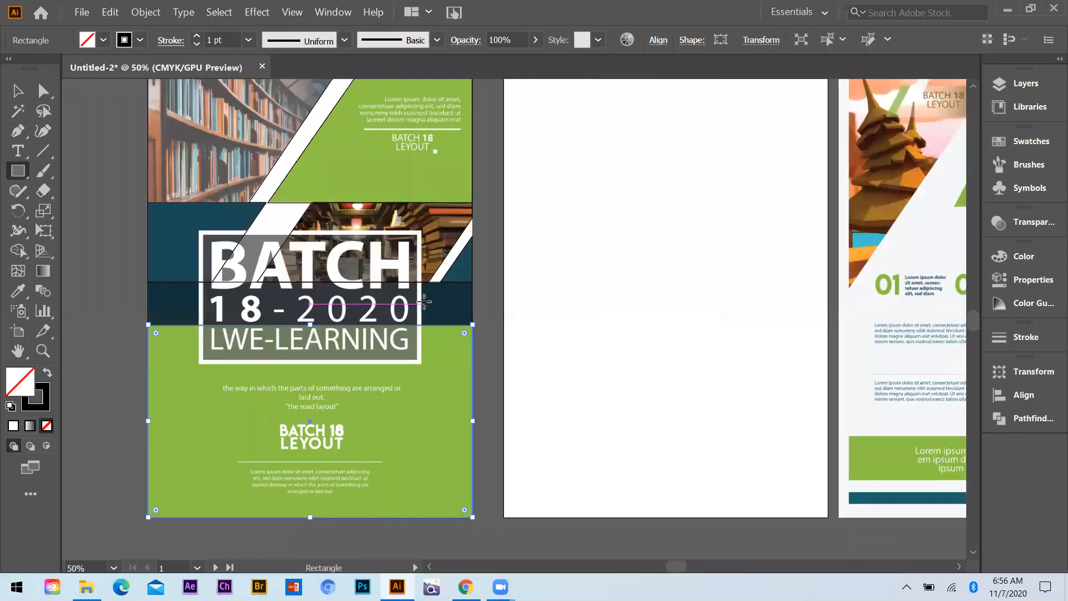
Draw a rectangle about 407 by 247 pt along the outer edge of the white frame around the BATCH title
scroll(390, 300, up, 2)
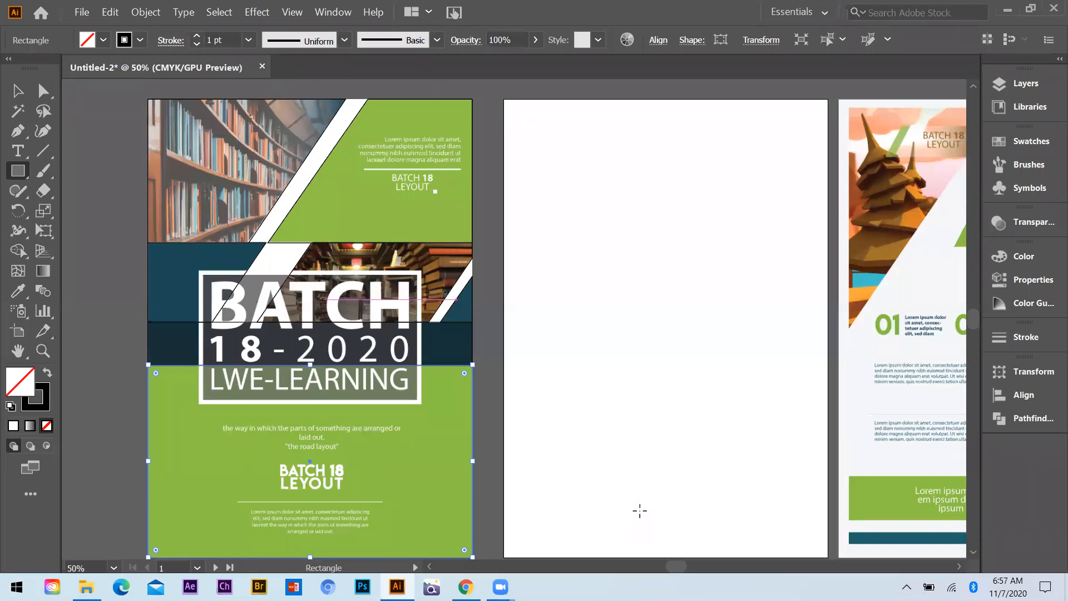
scroll(206, 299, up, 2)
drag(192, 242, 635, 507)
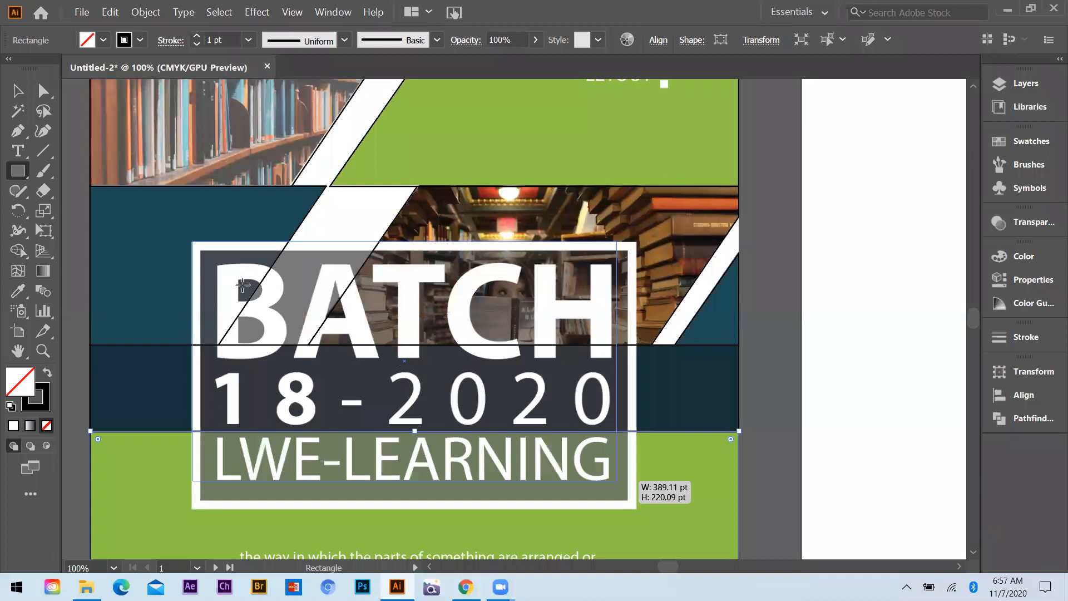
drag(460, 330, 496, 350)
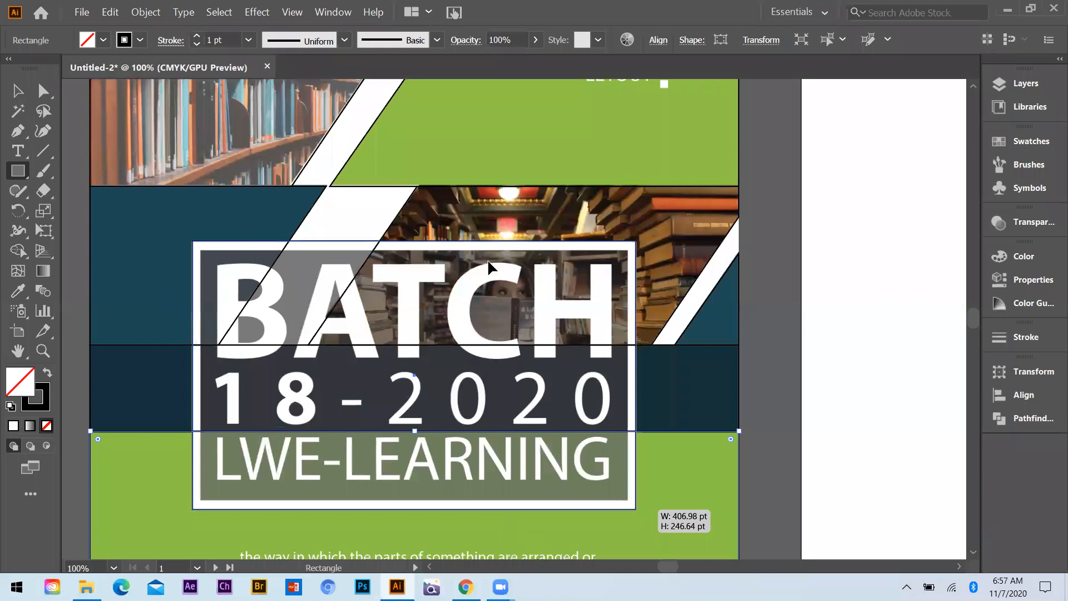
key(ctrl+minus)
key(ctrl+minus)
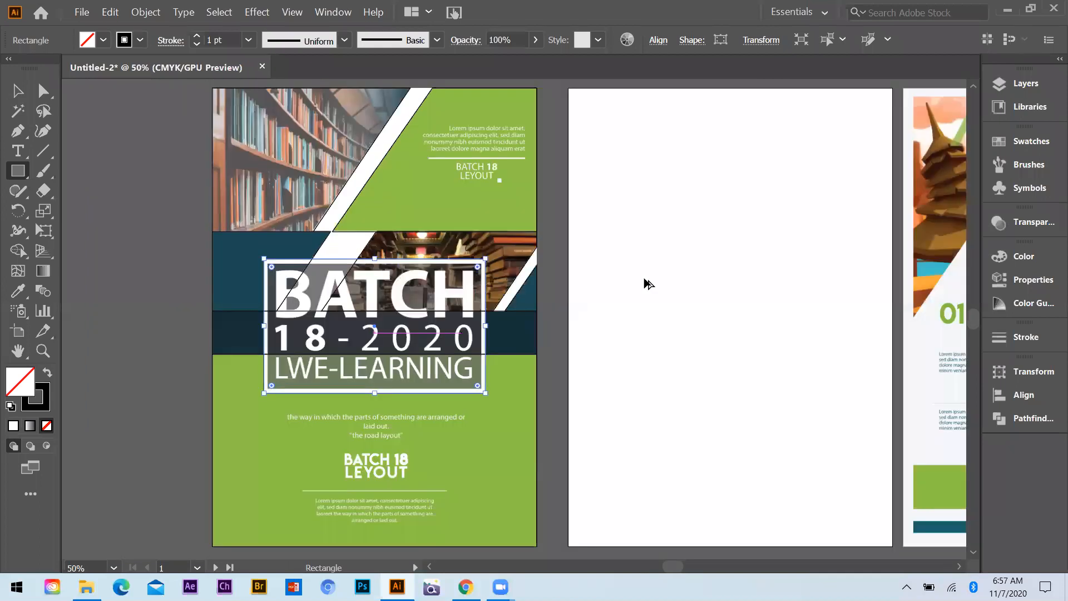
Select all the traced outlines and copy them about 653 pt across onto the empty first artboard
key(ctrl+minus)
key(v)
key(ctrl+a)
drag(476, 272, 713, 293)
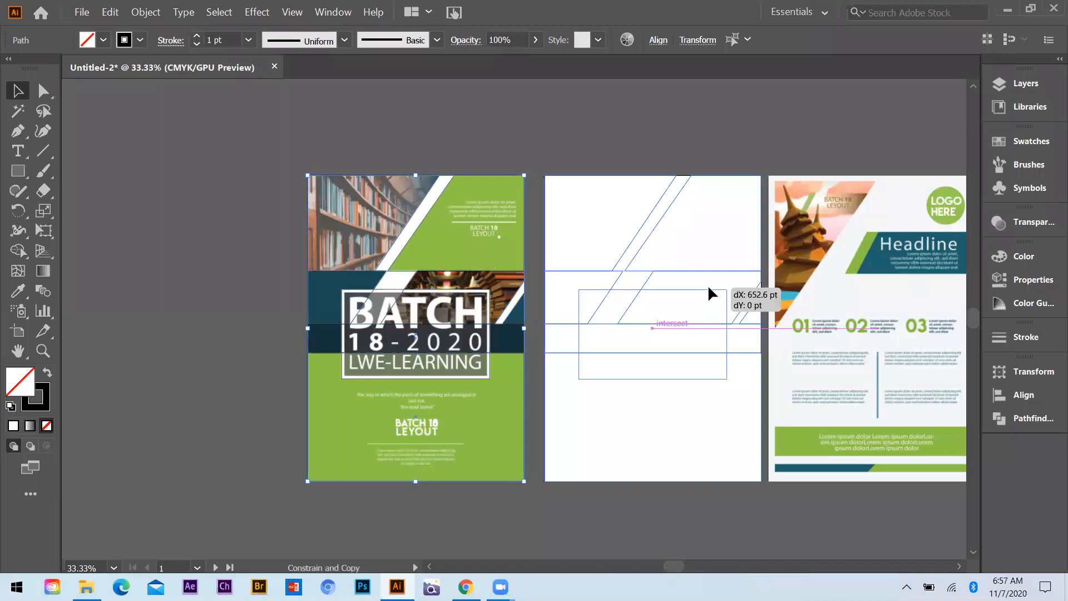
drag(709, 288, 708, 287)
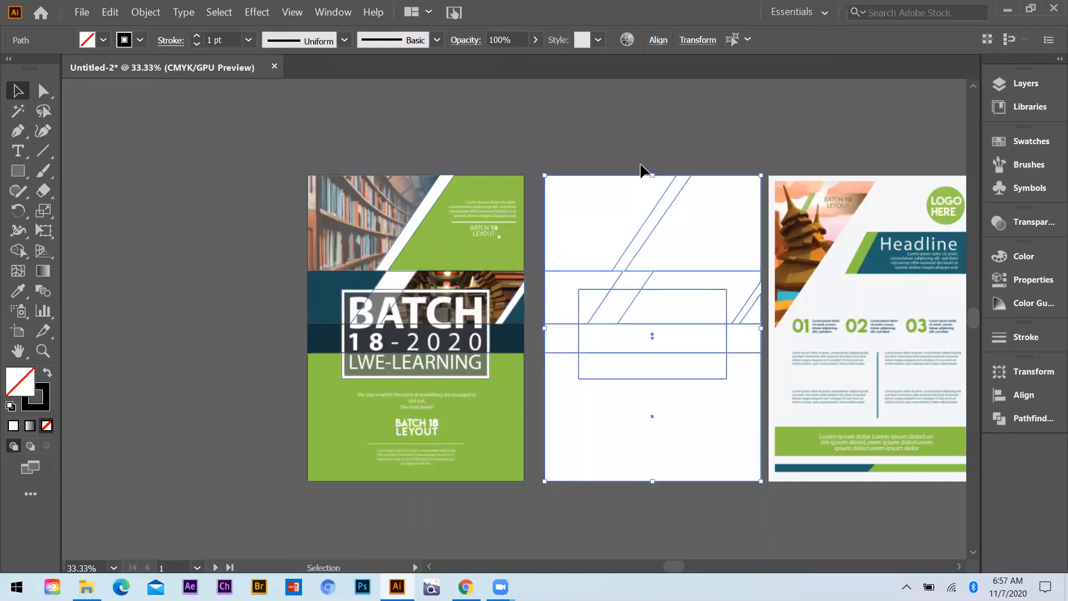
click(674, 440)
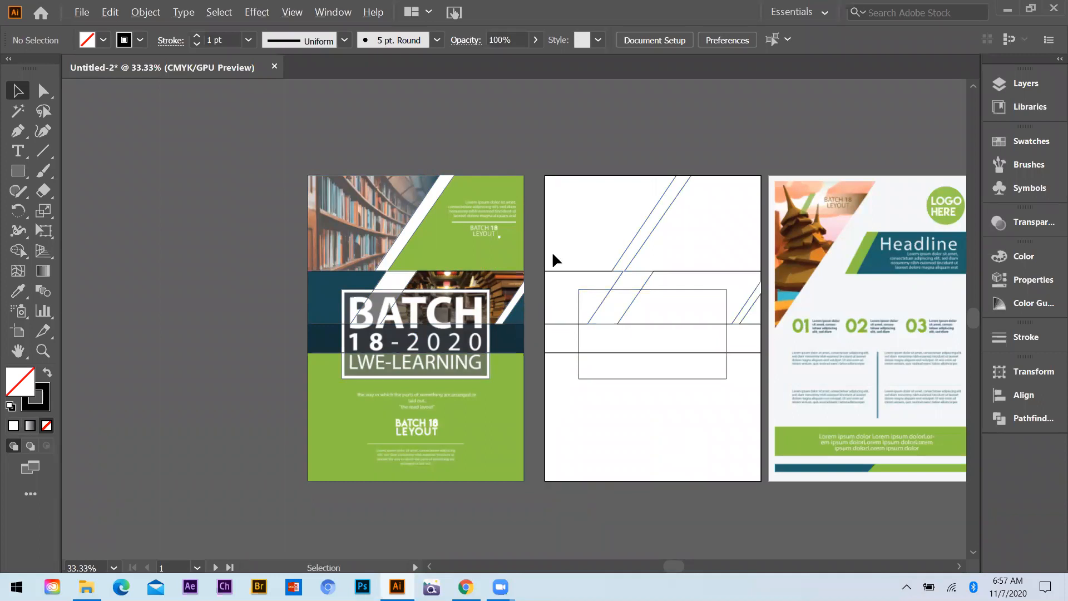
key(ctrl+equal)
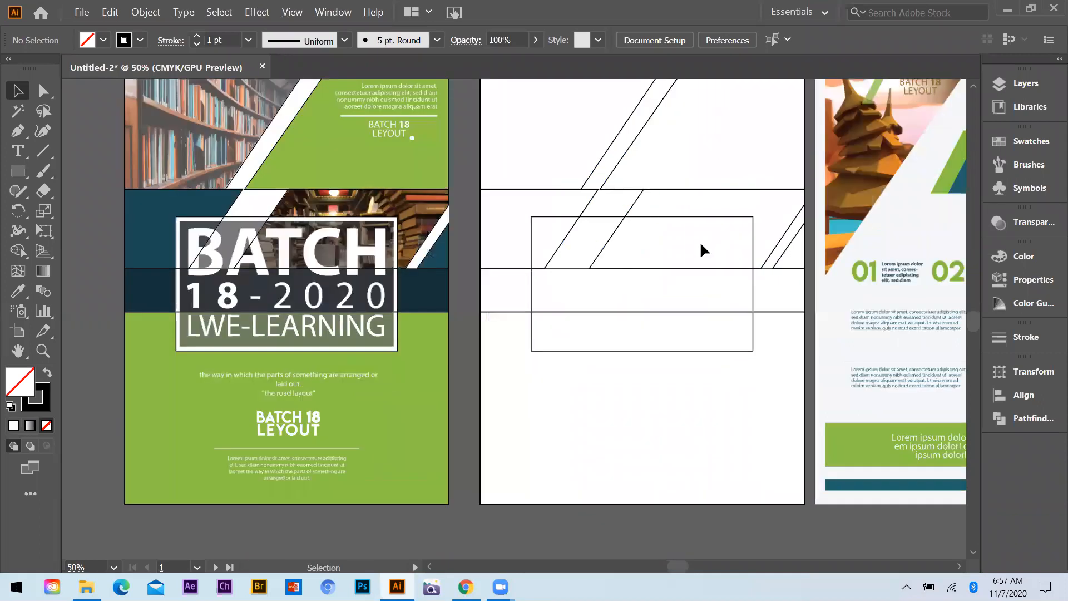
Fill the traced shape in the upper-right corner of the copied layout with the green sampled from the reference cover
scroll(700, 241, up, 4)
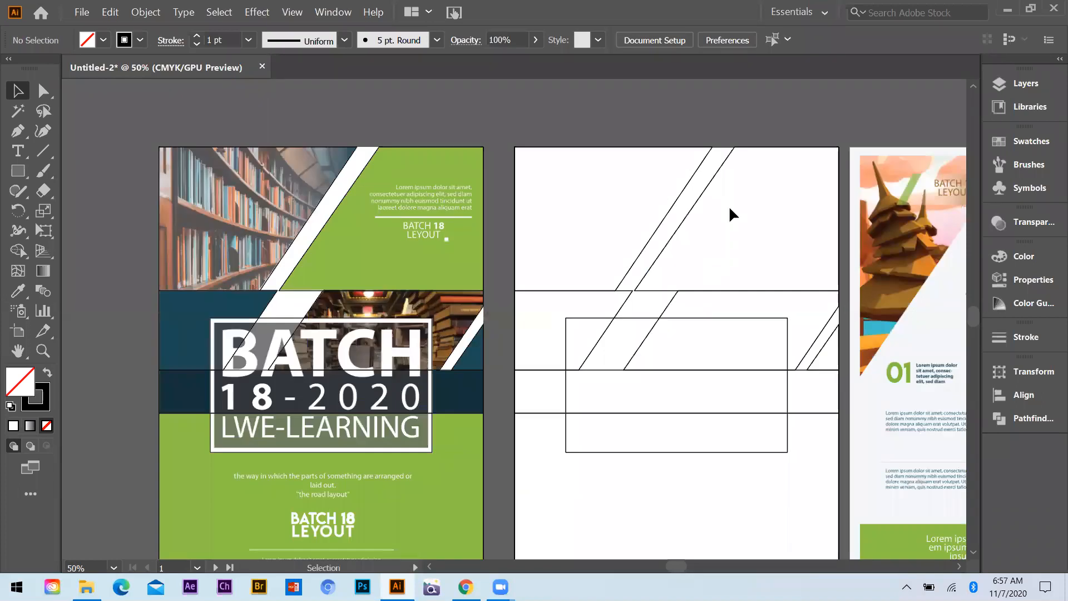
click(801, 194)
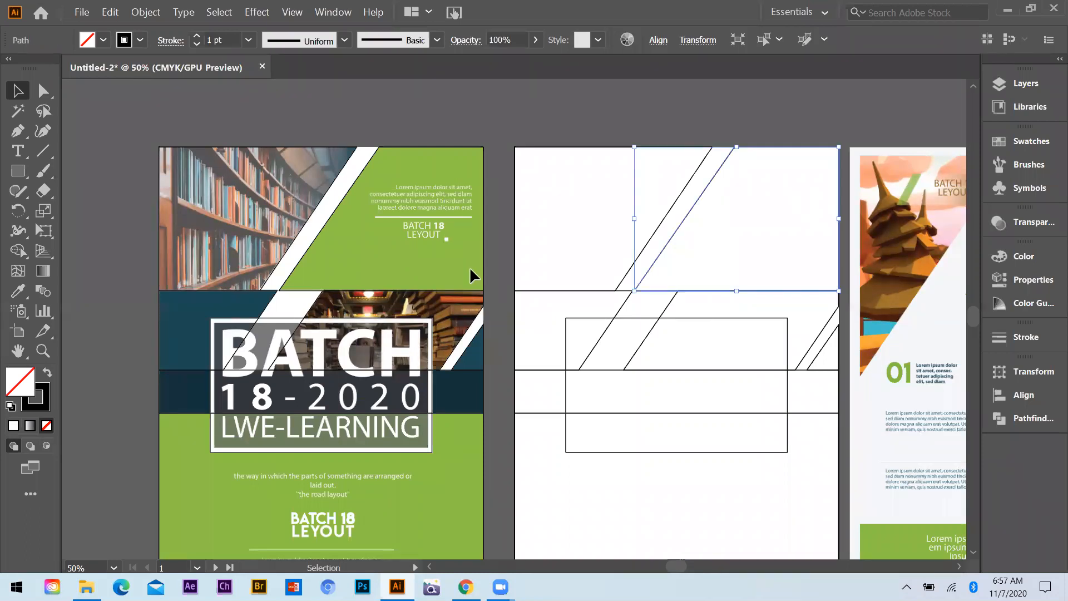
click(17, 291)
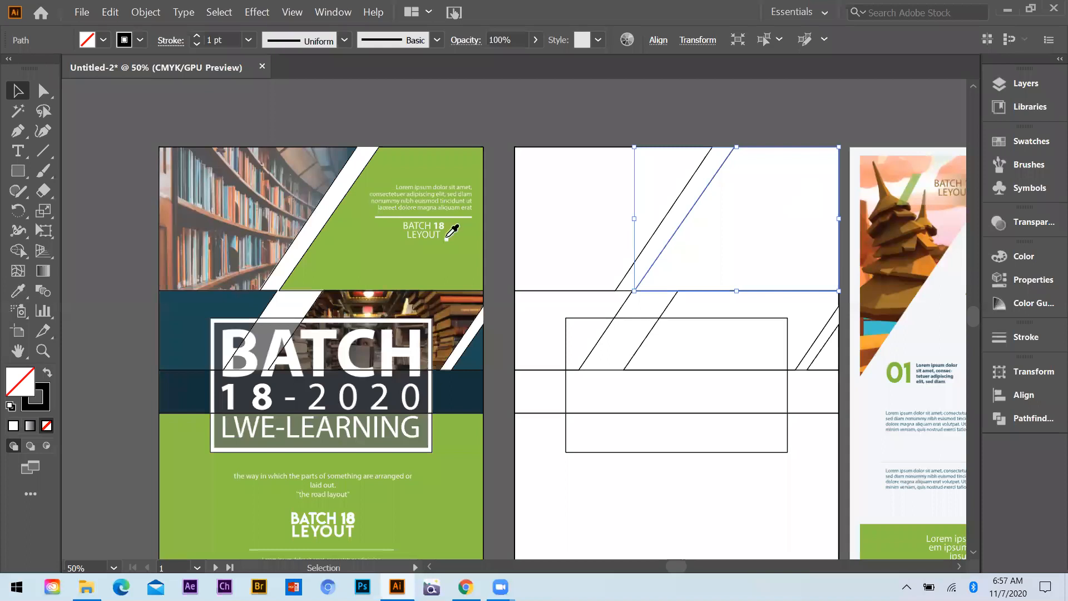
click(443, 166)
key(v)
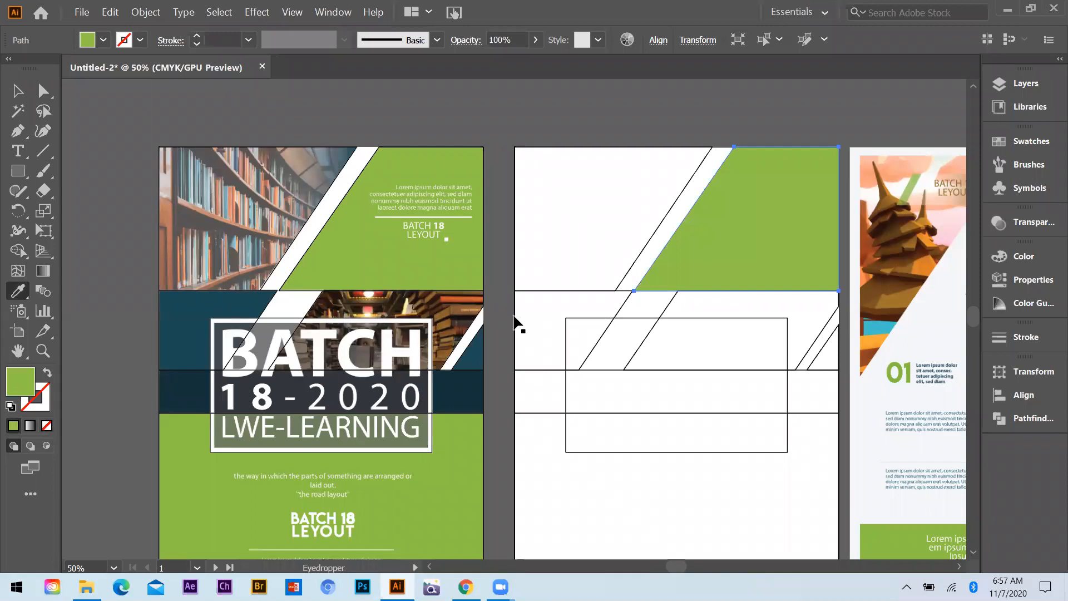
Fill the left slanted shape and the small right-edge triangle of the middle band with the reference cover's dark teal
click(514, 315)
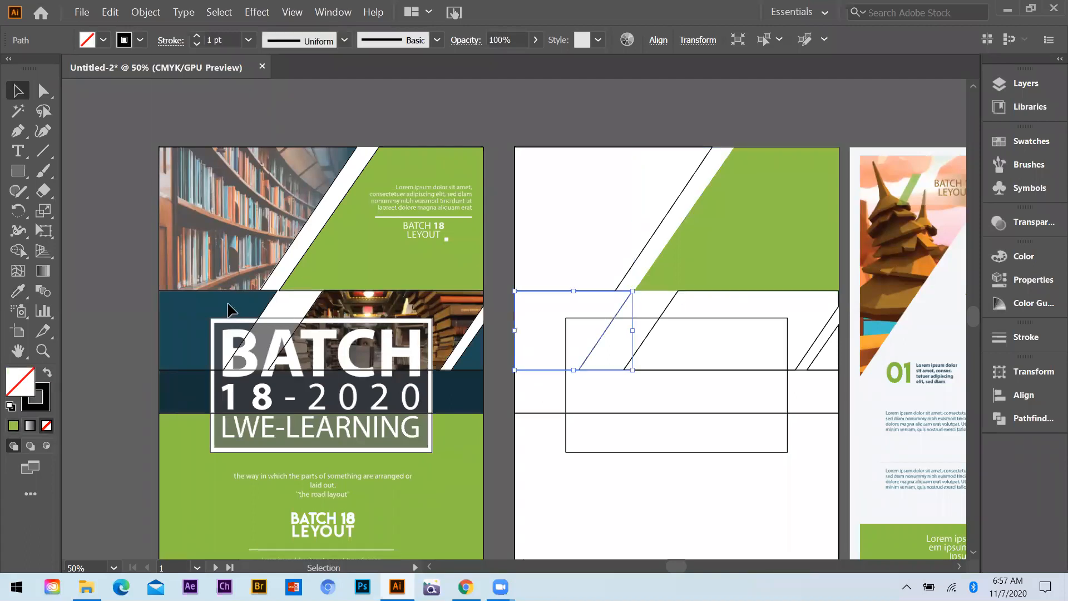
key(i)
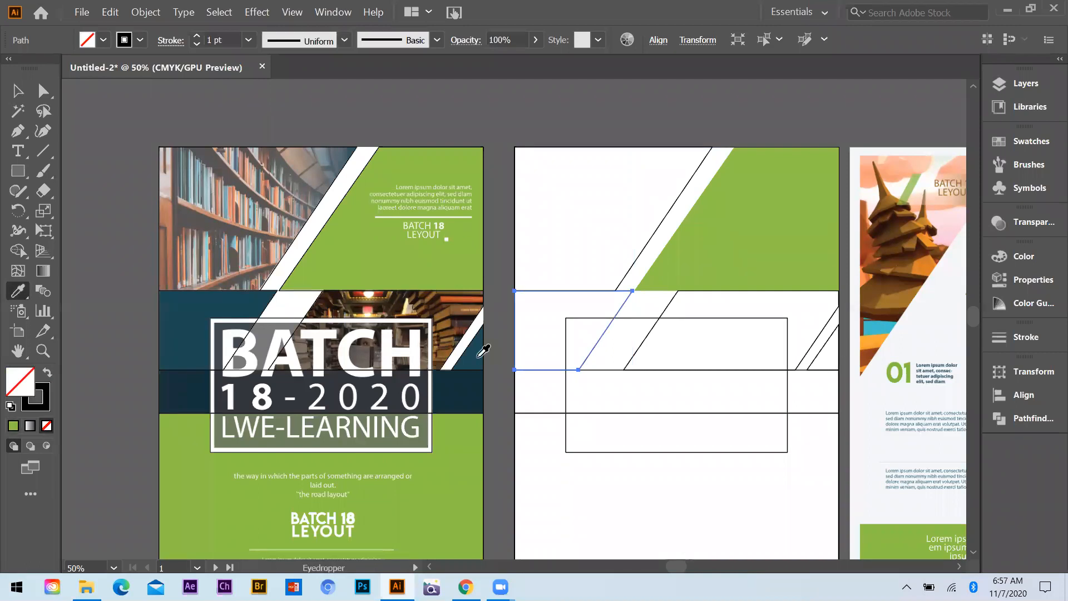
click(478, 356)
click(17, 87)
Fill the full-width band with the reference's dark navy and the large rectangle below it with its green
key(i)
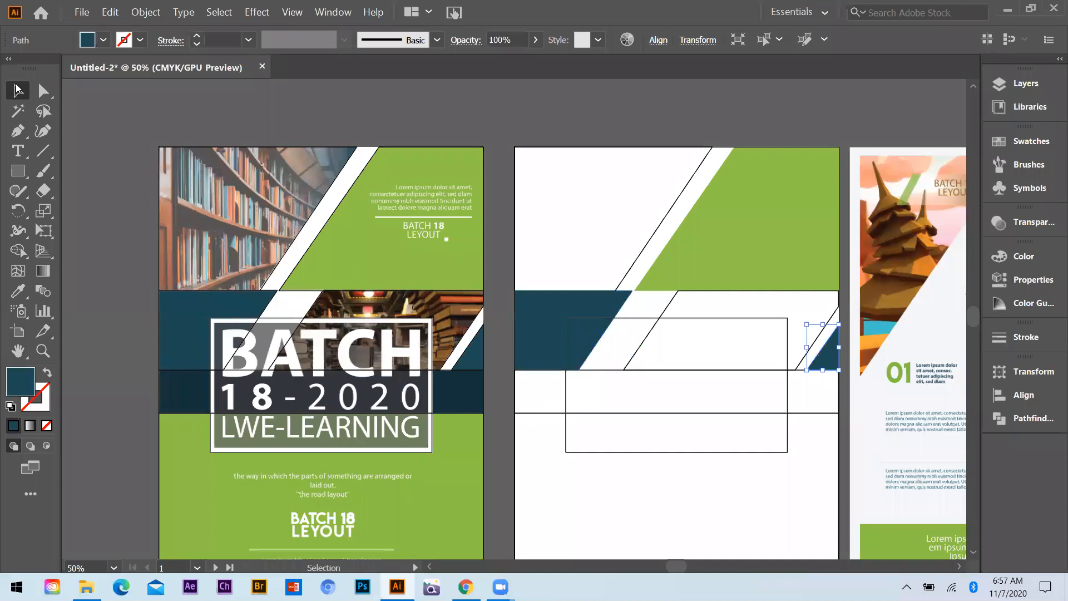
click(472, 463)
key(v)
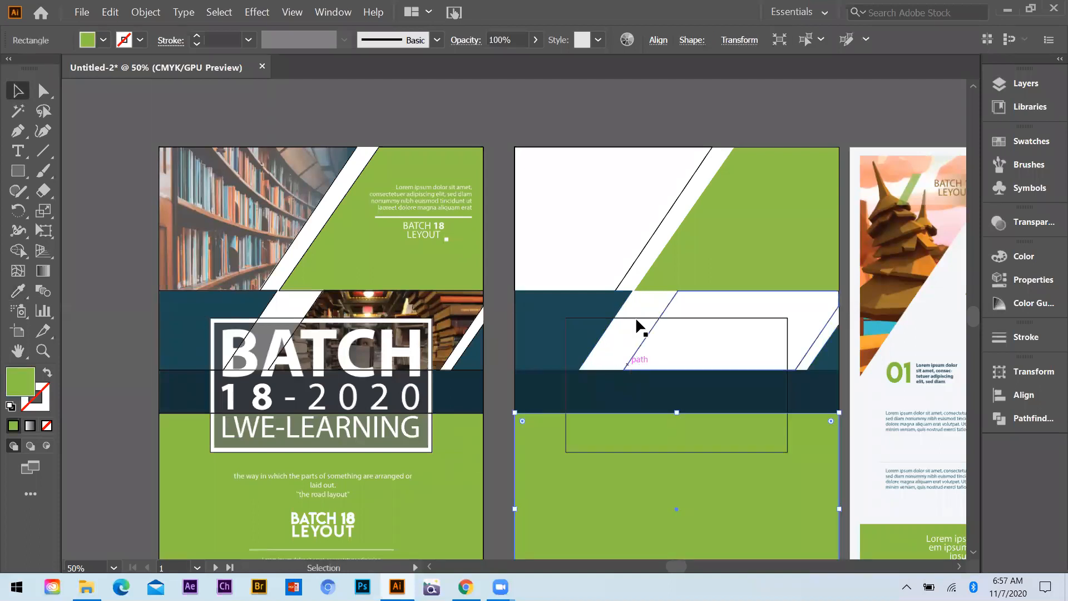
Fill both photo placeholder shapes in the copied layout with a brown sampled from the reference's lower bookshelf photo
click(675, 301)
key(i)
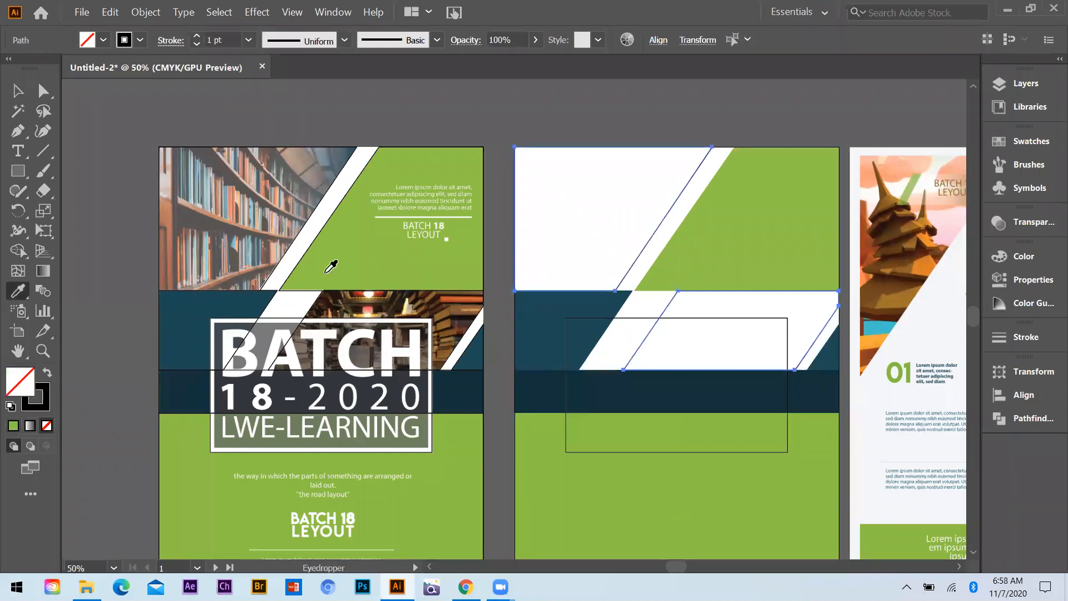
click(240, 304)
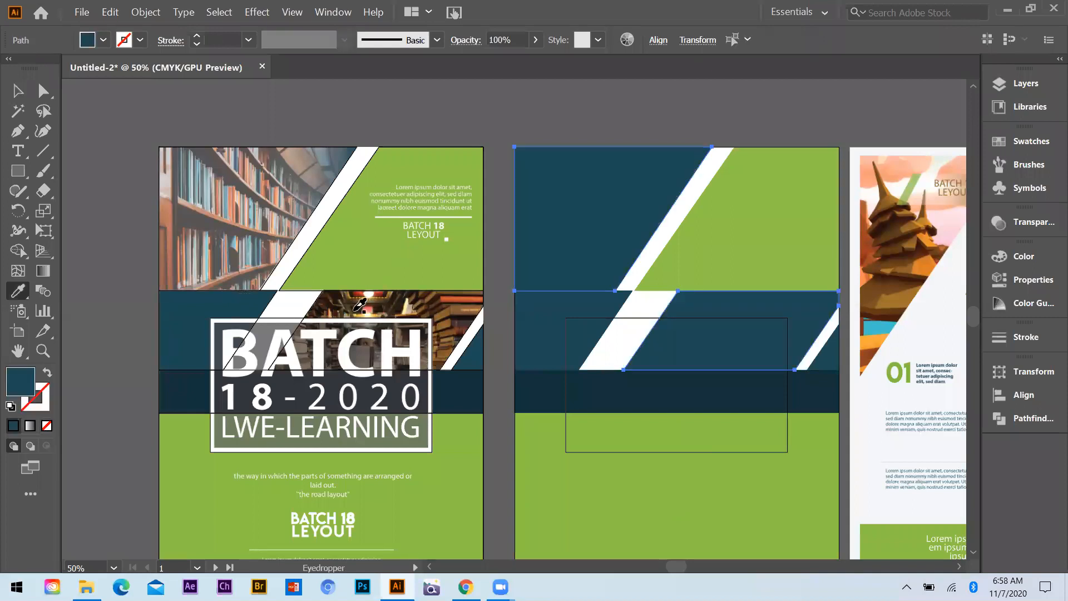
click(393, 305)
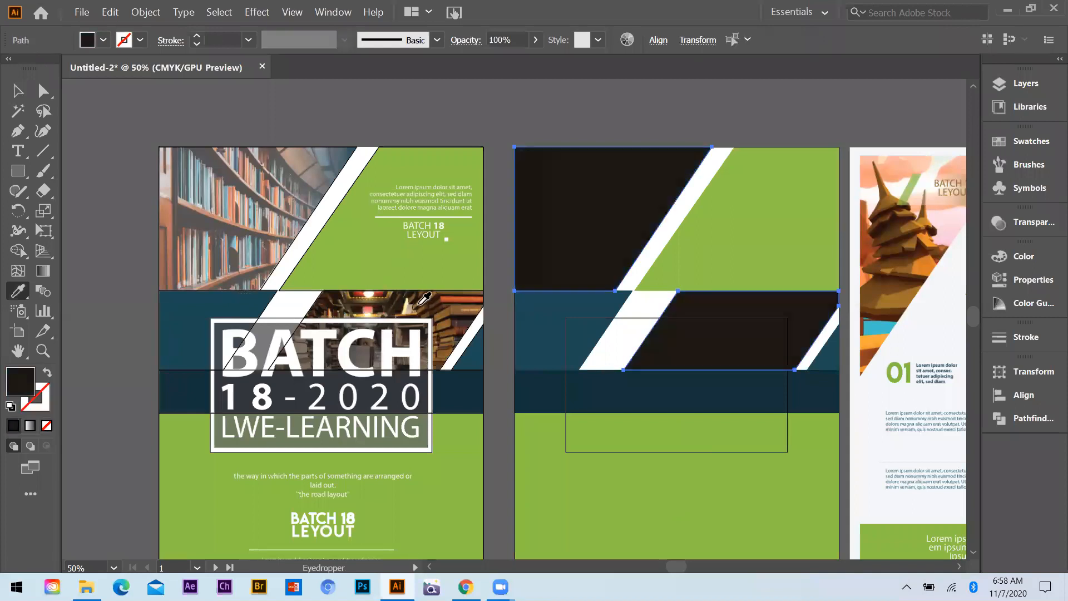
click(469, 304)
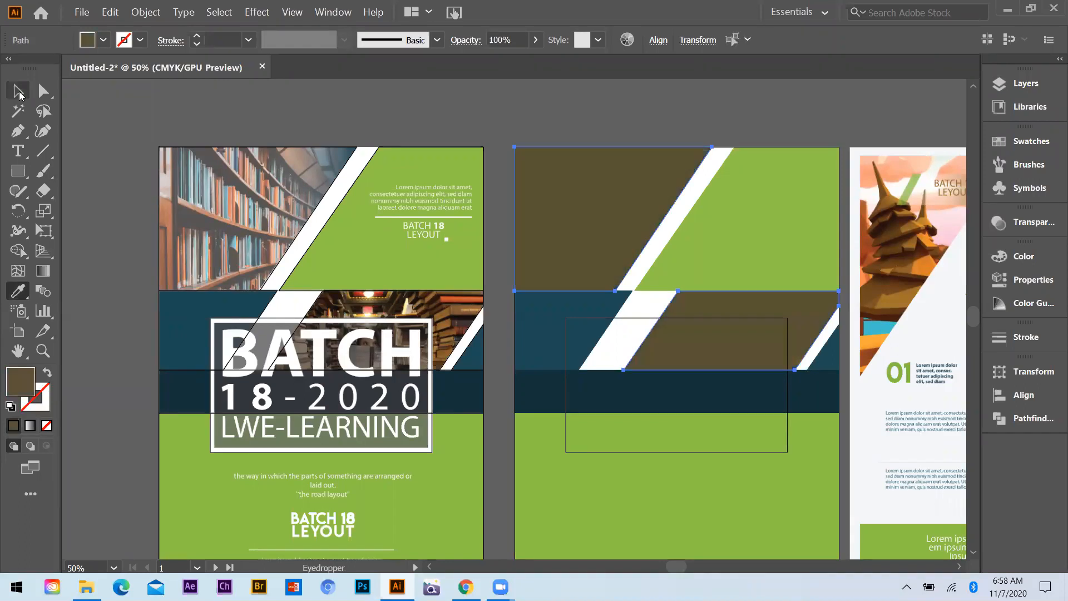
click(18, 92)
click(679, 322)
Set the title frame rectangle's stroke colour to white (FFFFFF)
scroll(638, 289, down, 1)
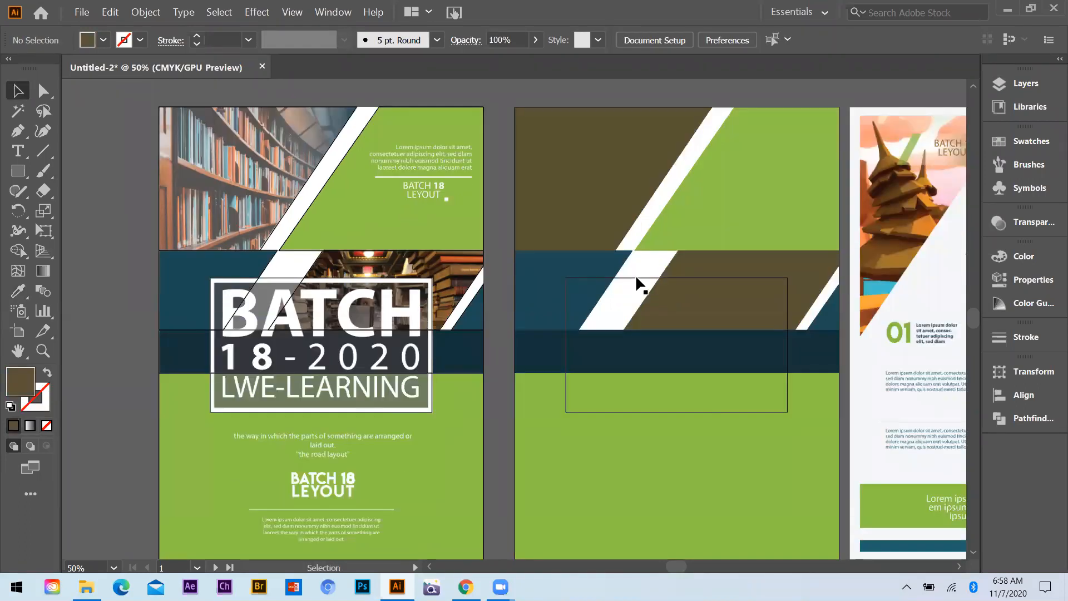
click(787, 309)
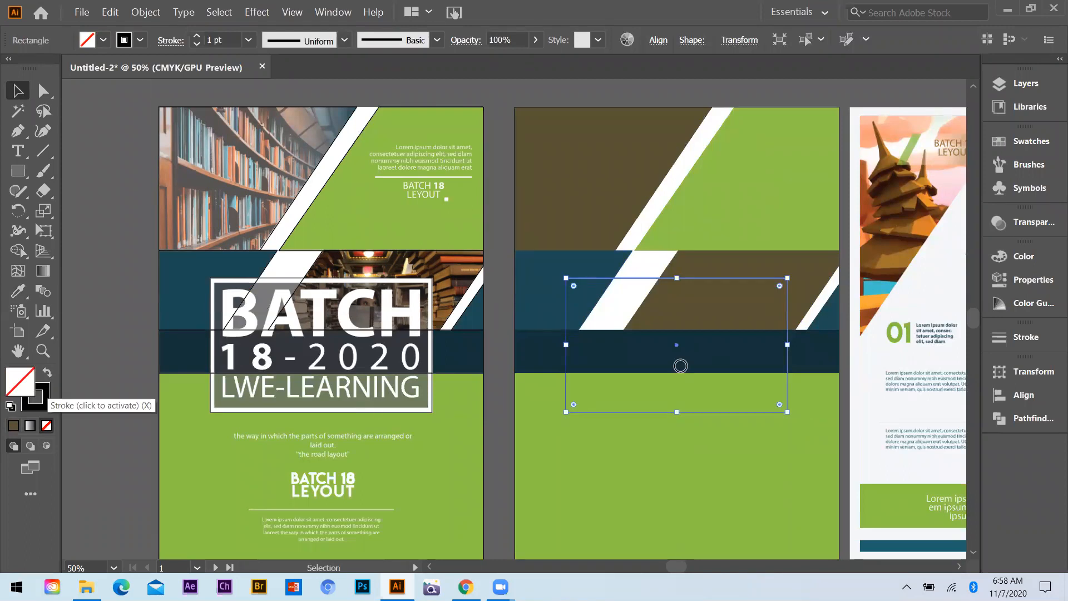
drag(680, 365, 581, 162)
click(986, 189)
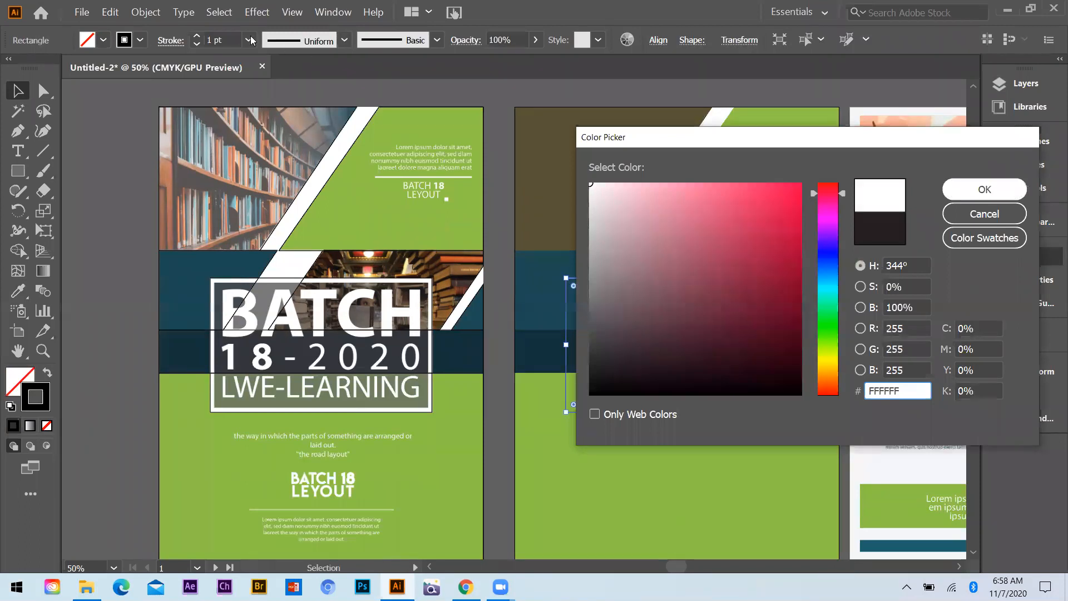
Set the title frame's stroke weight to 9 pt and deselect it
click(248, 40)
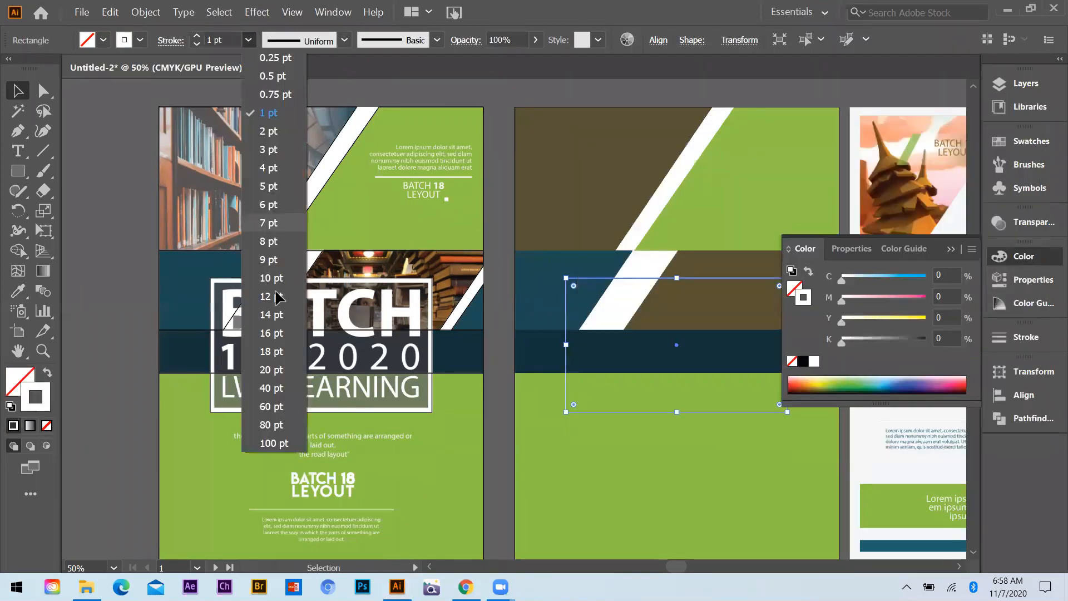
click(272, 296)
click(248, 40)
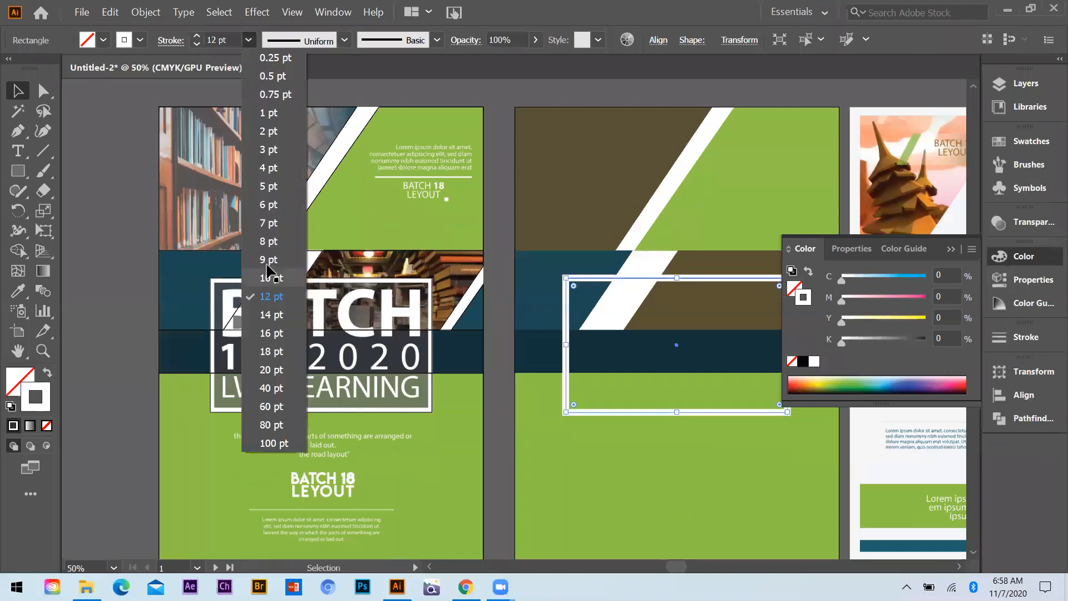
click(267, 261)
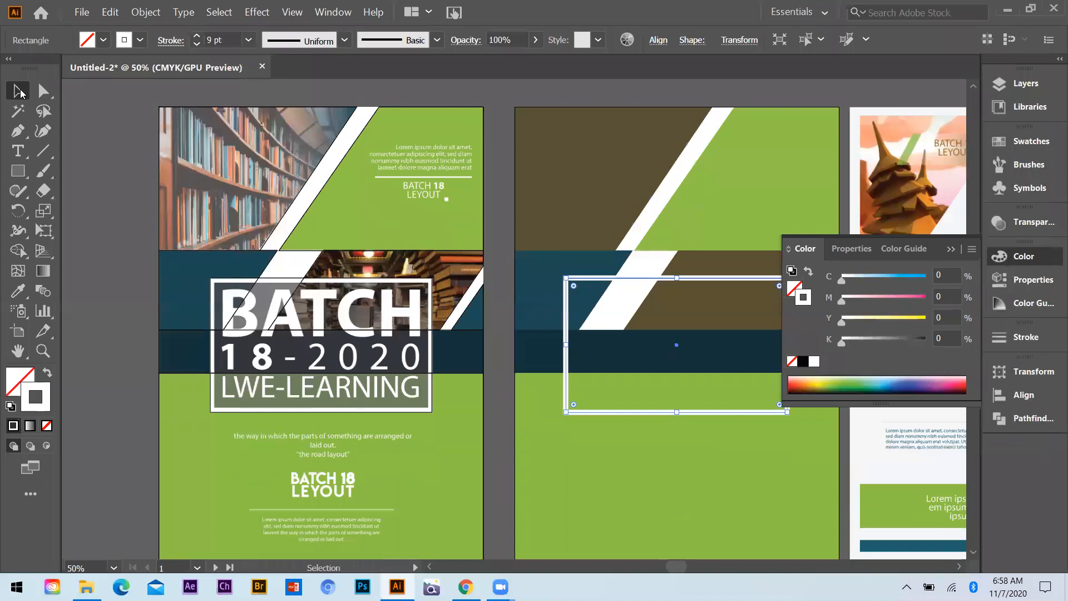
click(494, 402)
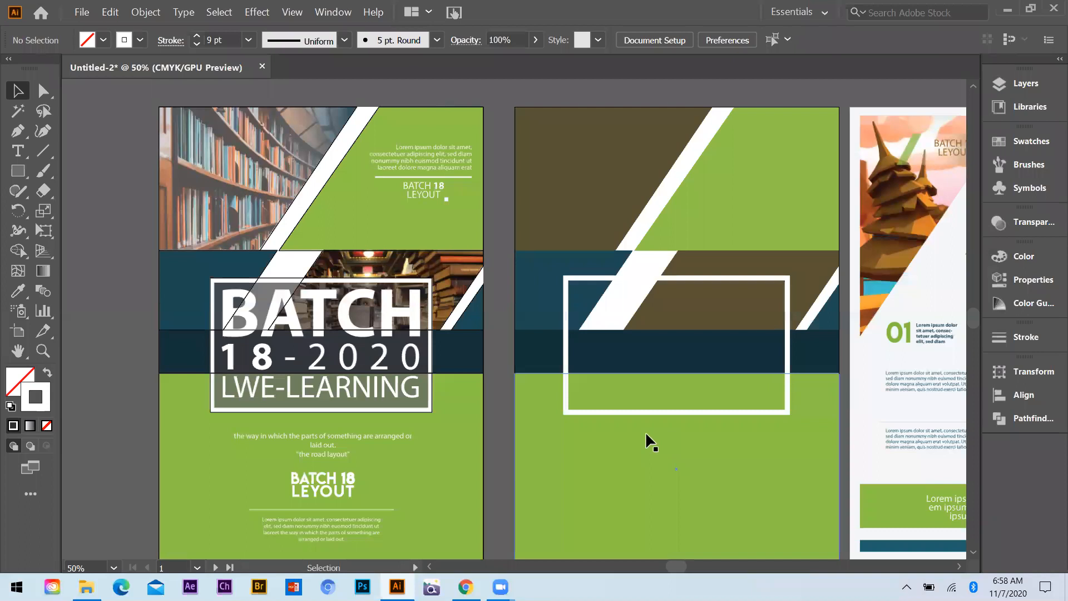
Switch to Unsplash in Chrome and search for "buildings"
drag(645, 432, 549, 443)
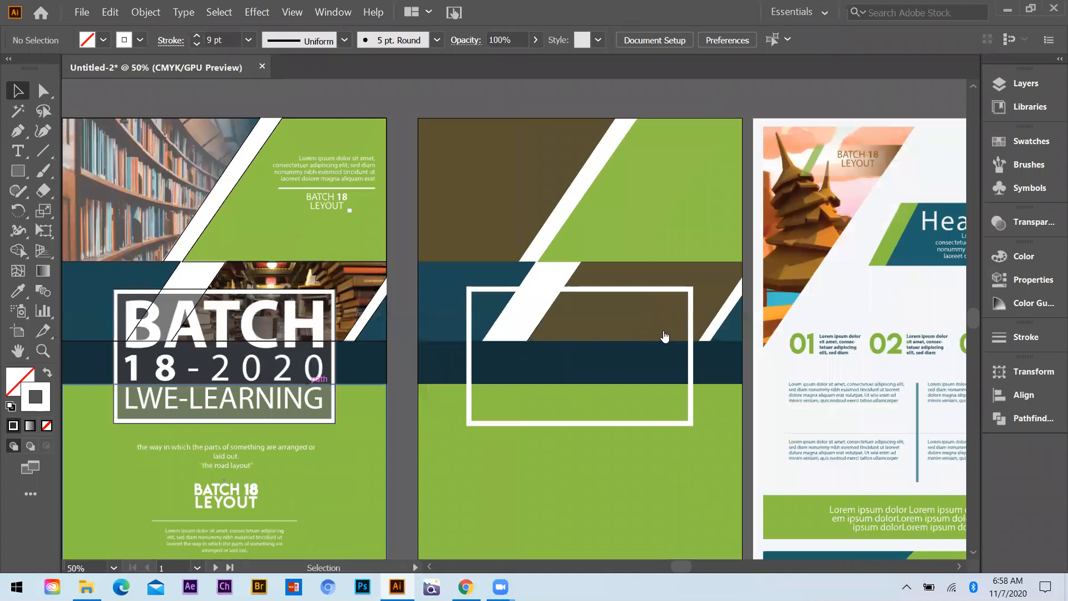
key(alt+Tab)
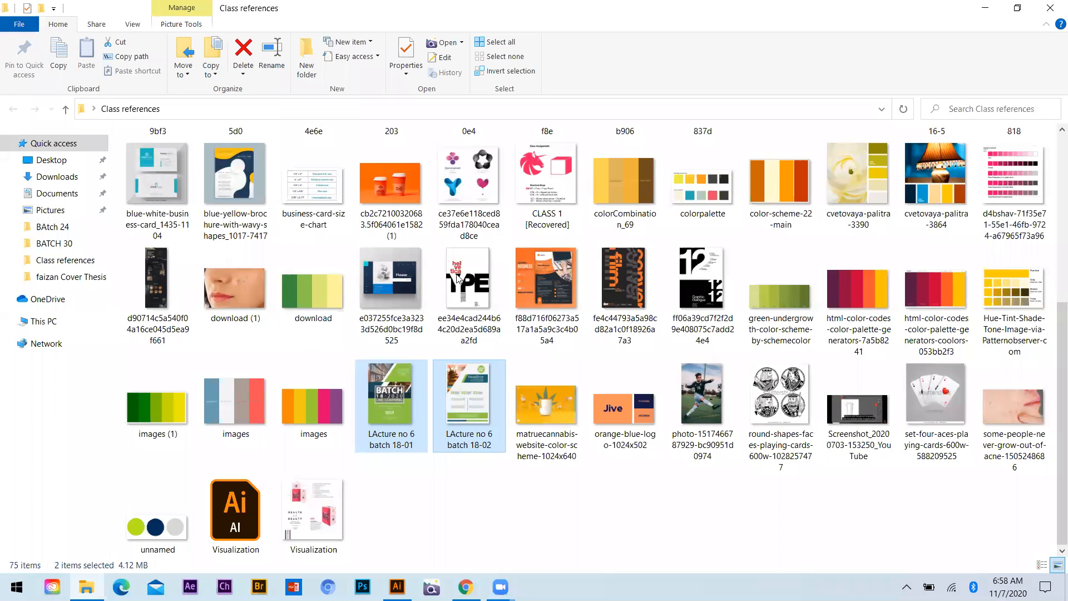
key(alt+Tab)
scroll(459, 275, down, 8)
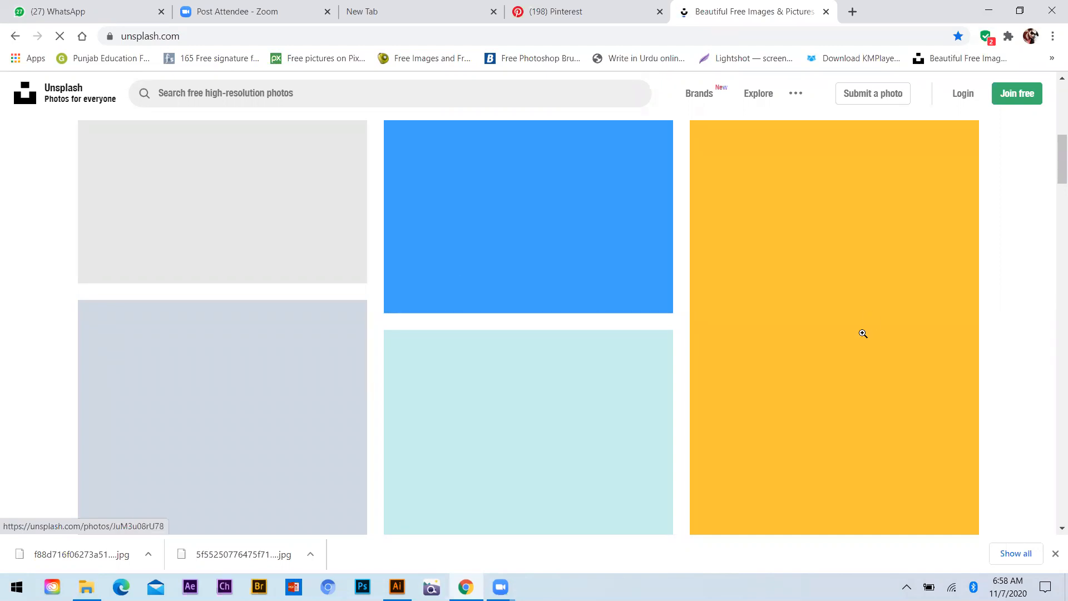
scroll(478, 248, up, 6)
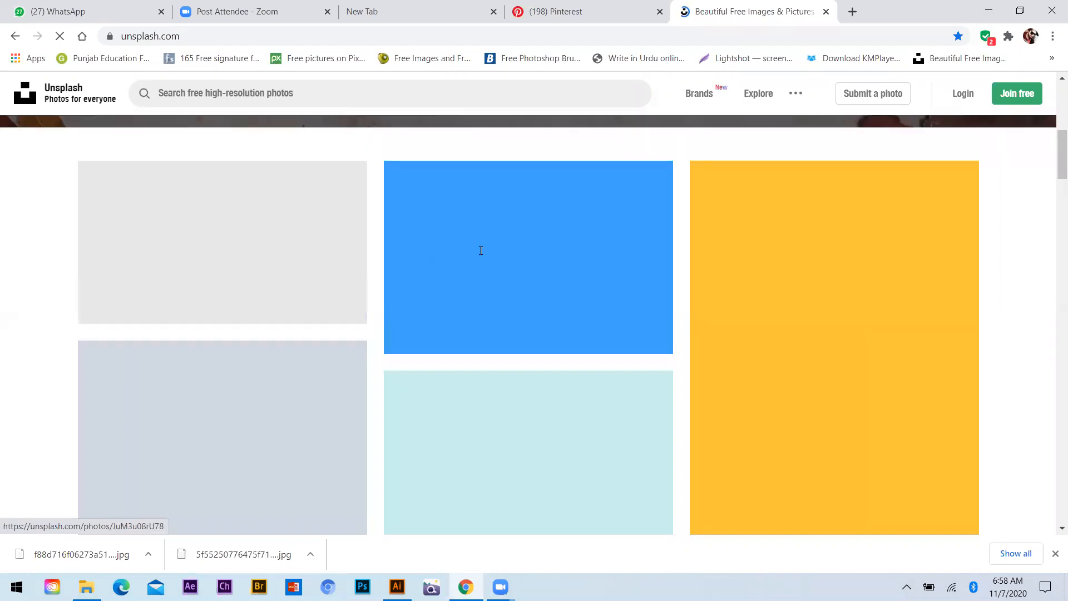
click(479, 251)
scroll(231, 367, down, 8)
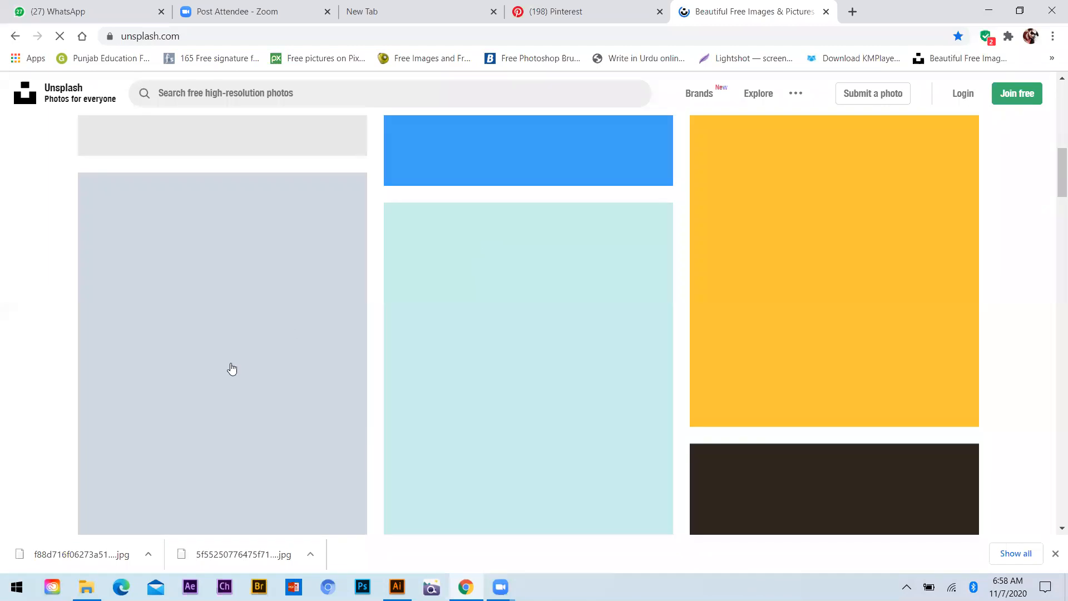
scroll(283, 378, up, 7)
scroll(316, 386, up, 3)
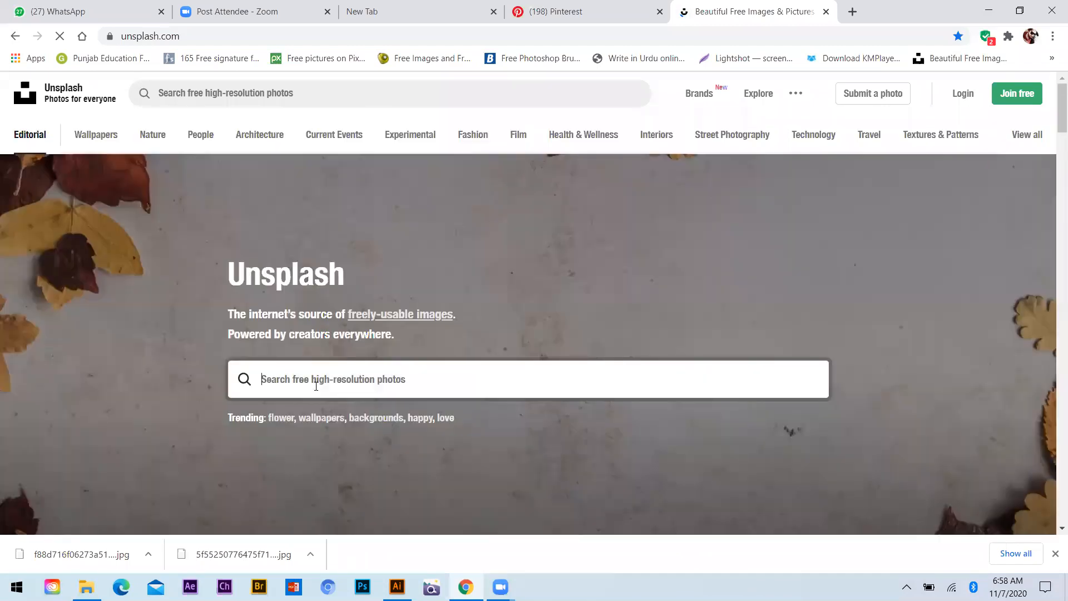
text(buildings)
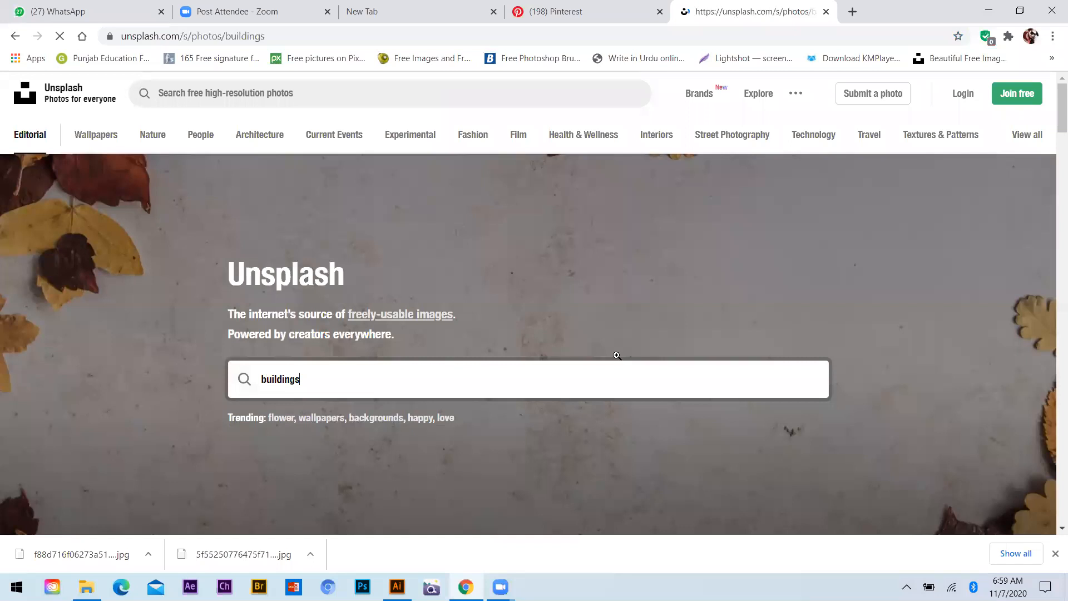
Open the black-and-white photo of high-rises seen from below in the results and start its free download
scroll(570, 360, down, 7)
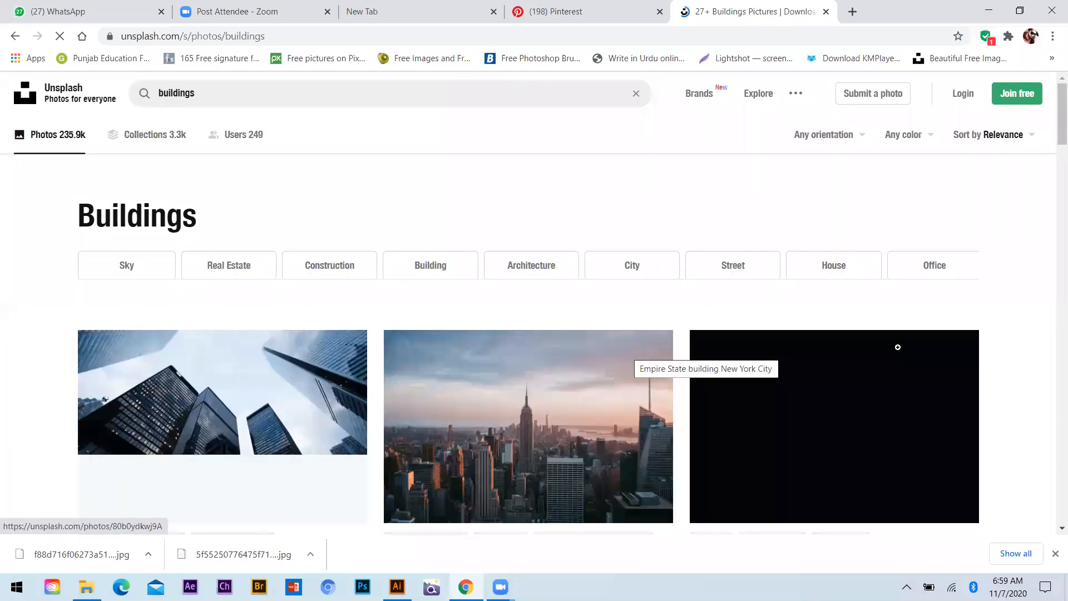
scroll(573, 374, down, 5)
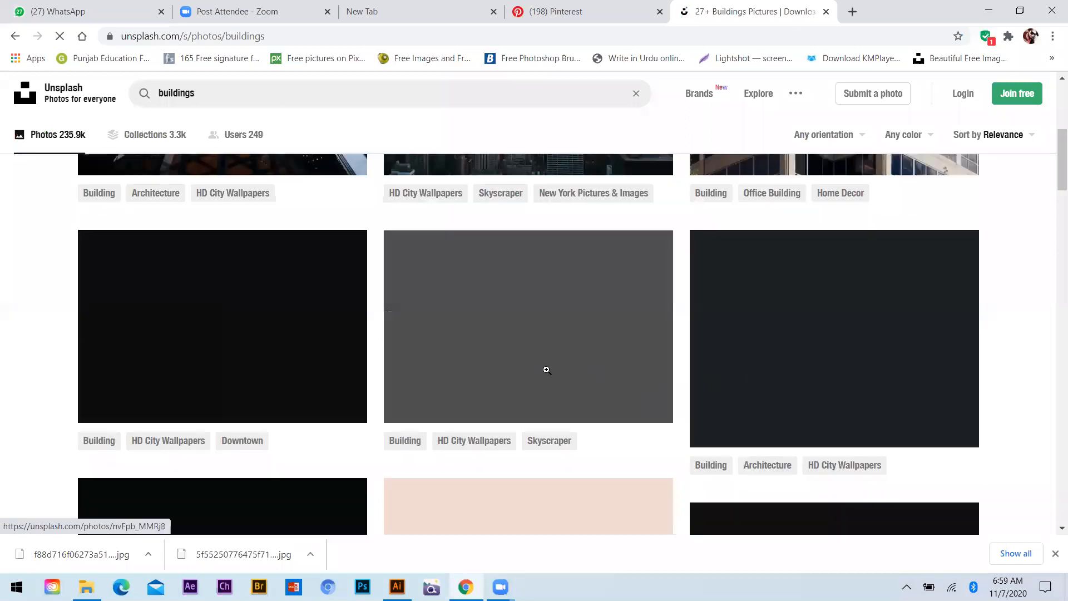
scroll(927, 377, up, 5)
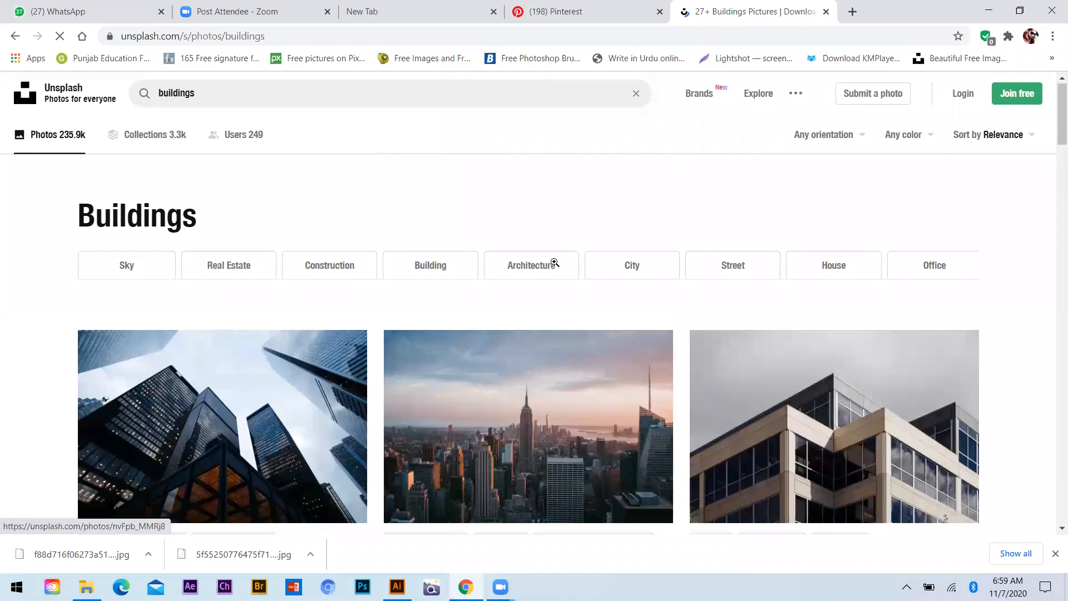
scroll(523, 265, down, 2)
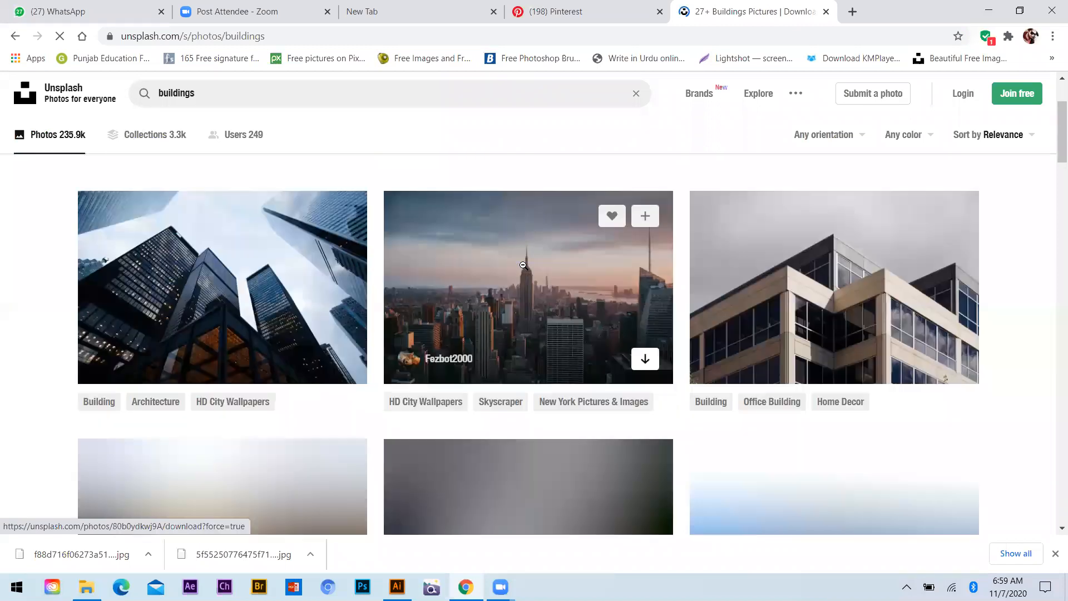
click(523, 266)
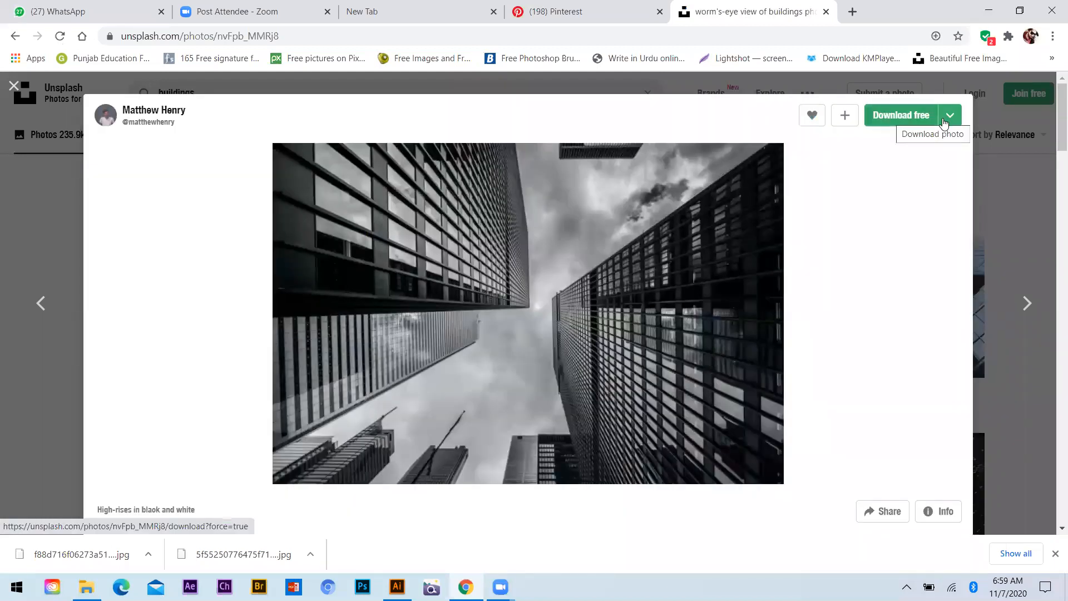
click(889, 115)
Switch to File Explorer, open the Downloads folder and select the saved photo of a city skyline under a grey sky
click(988, 10)
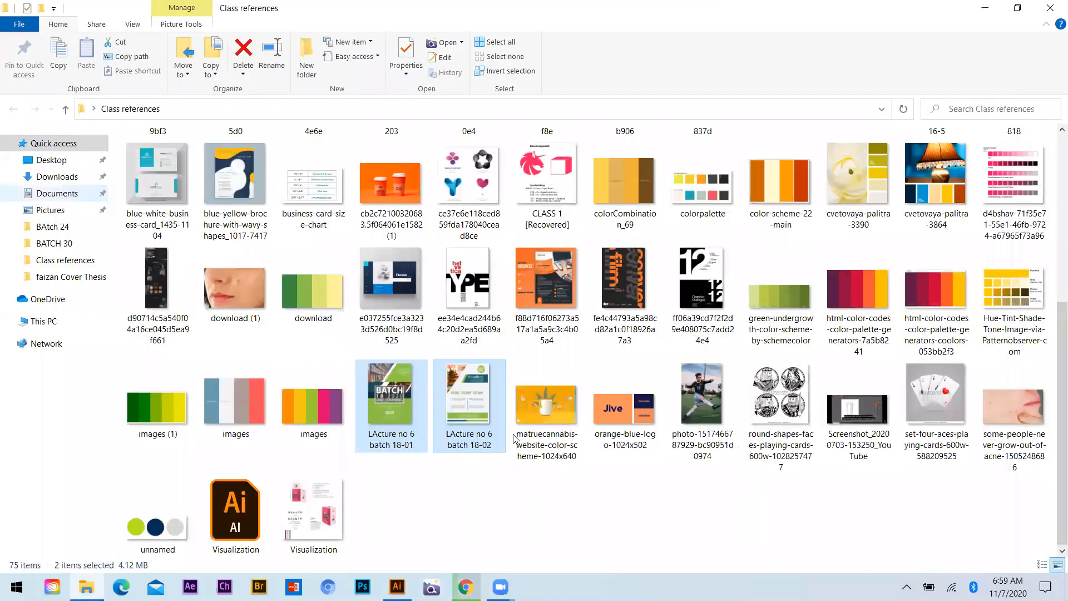
click(57, 176)
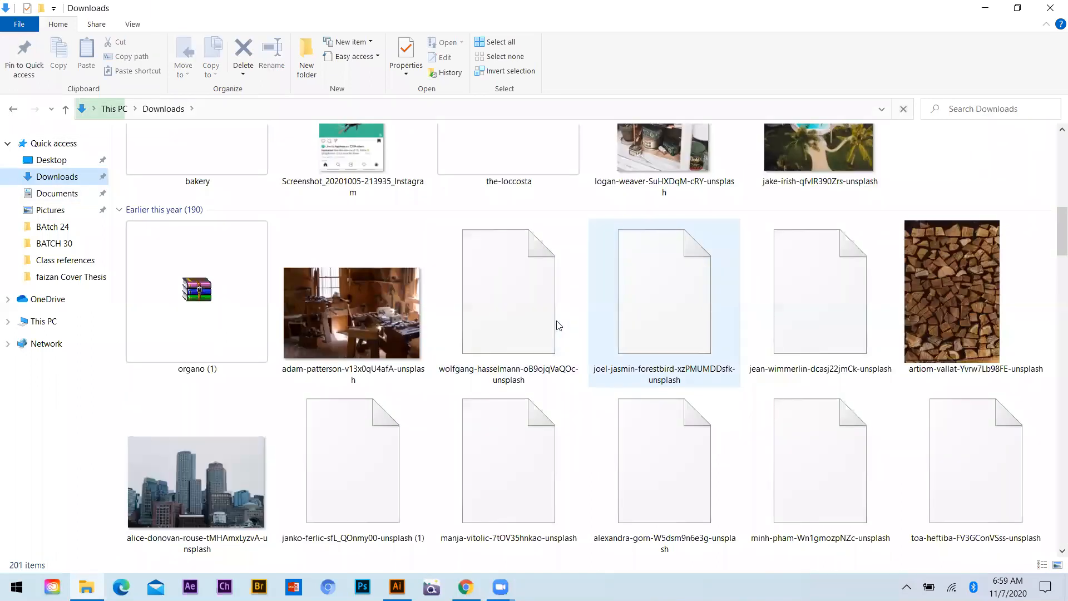
scroll(1053, 386, up, 3)
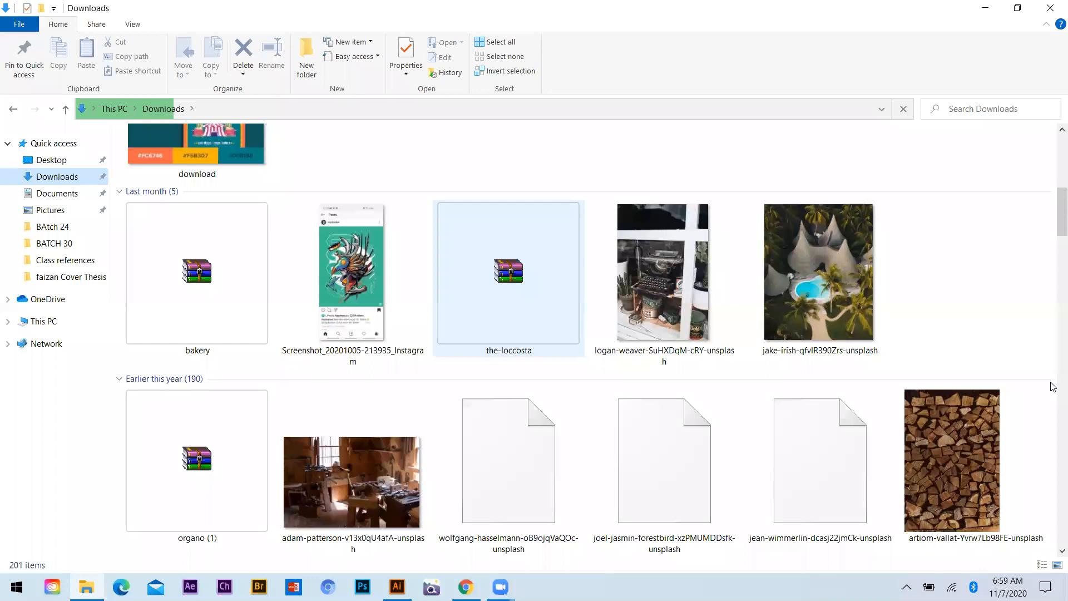
scroll(1021, 378, down, 6)
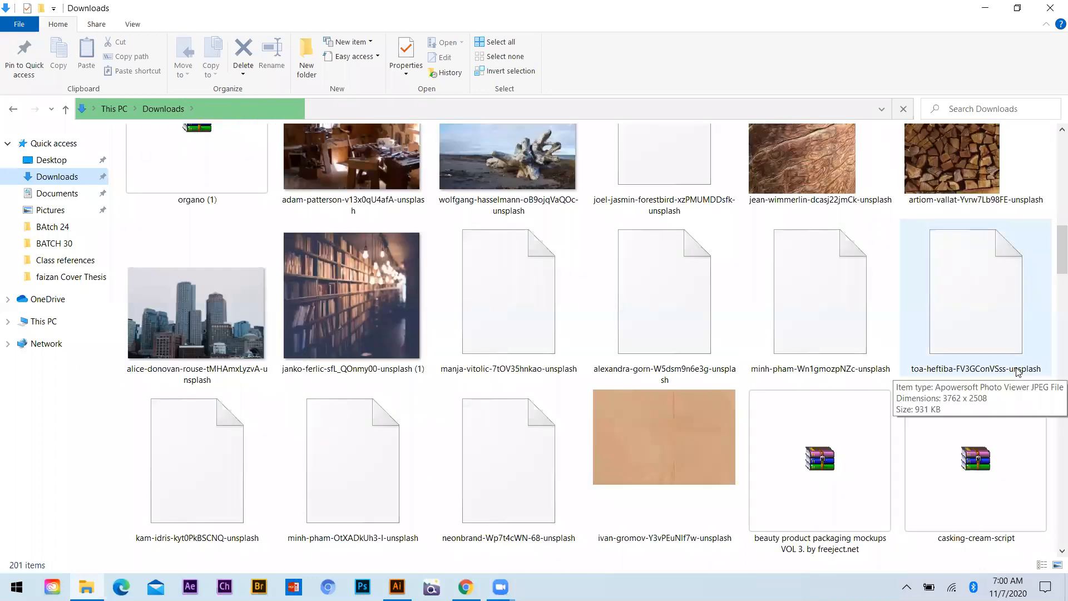
scroll(676, 325, down, 6)
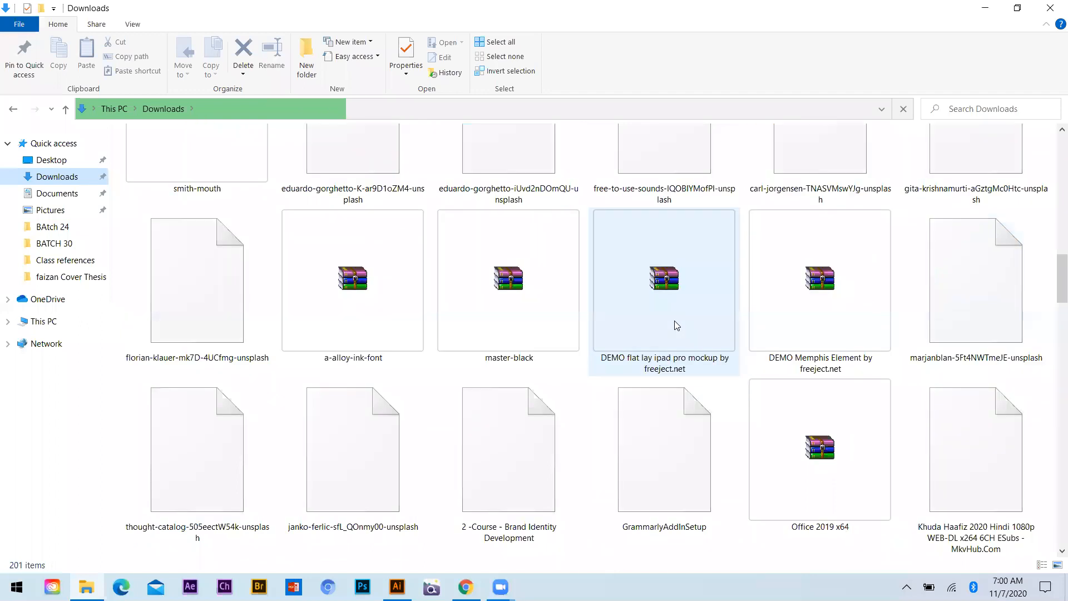
scroll(677, 325, up, 5)
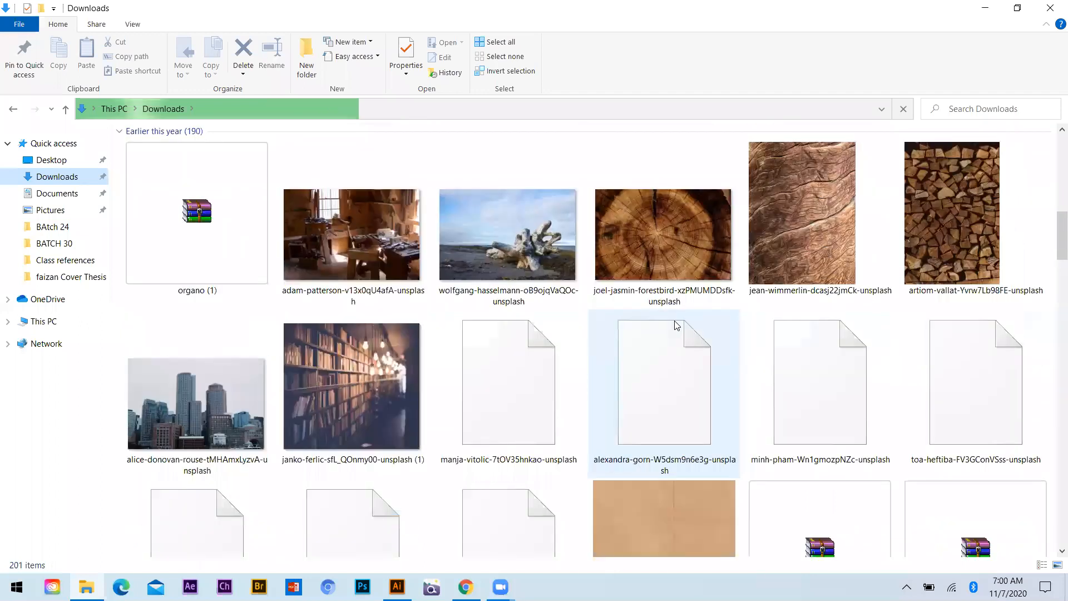
scroll(676, 325, down, 1)
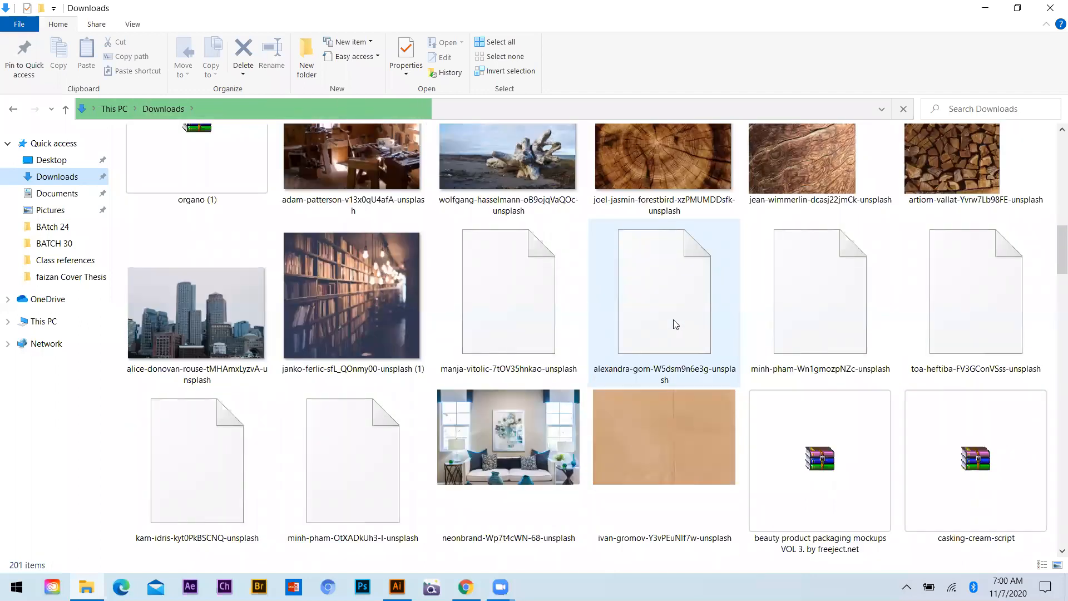
scroll(676, 325, down, 4)
scroll(675, 323, up, 3)
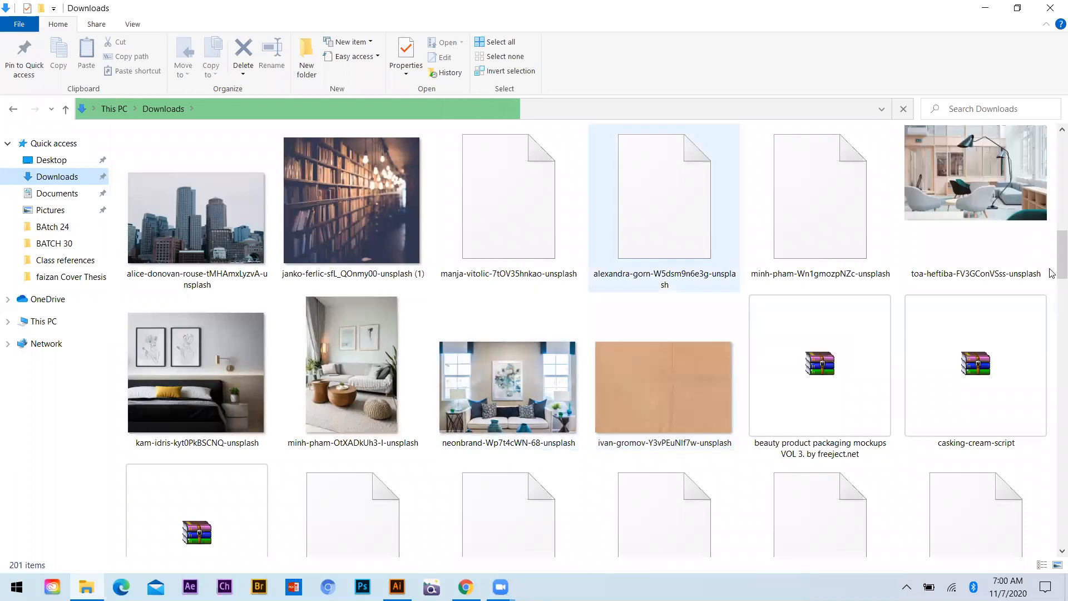
click(176, 247)
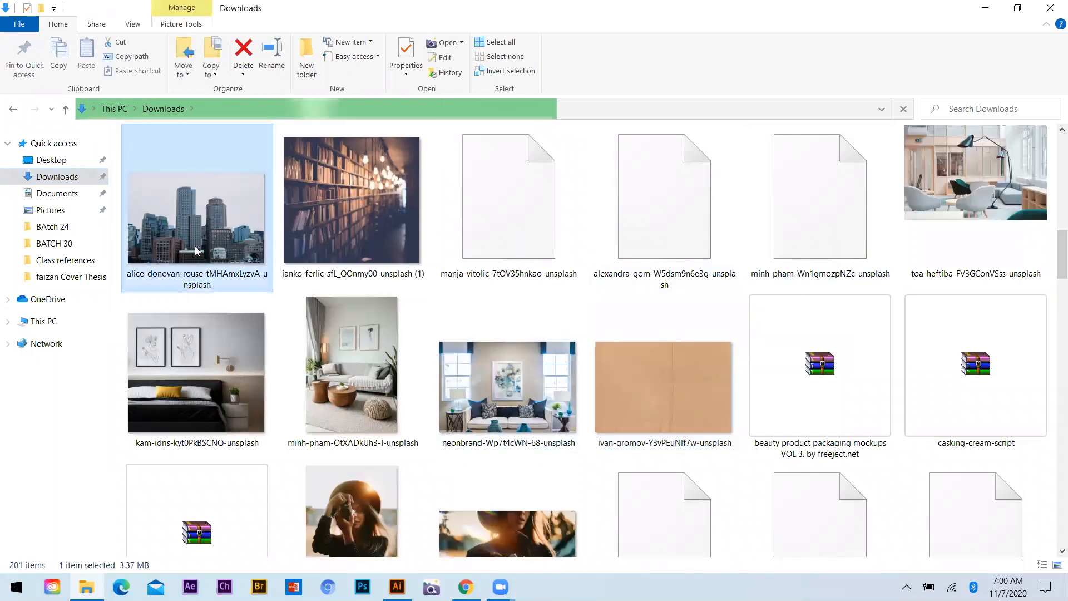
Look through the Downloads folder for other photos that could fill the flyer's image areas
scroll(364, 350, up, 3)
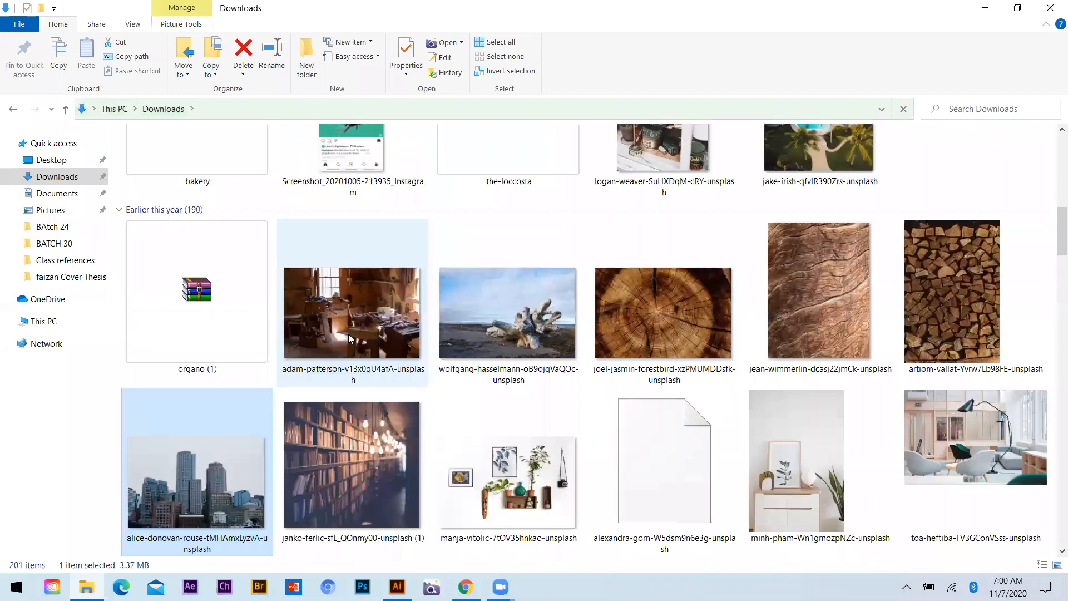
scroll(364, 351, down, 1)
scroll(493, 287, up, 8)
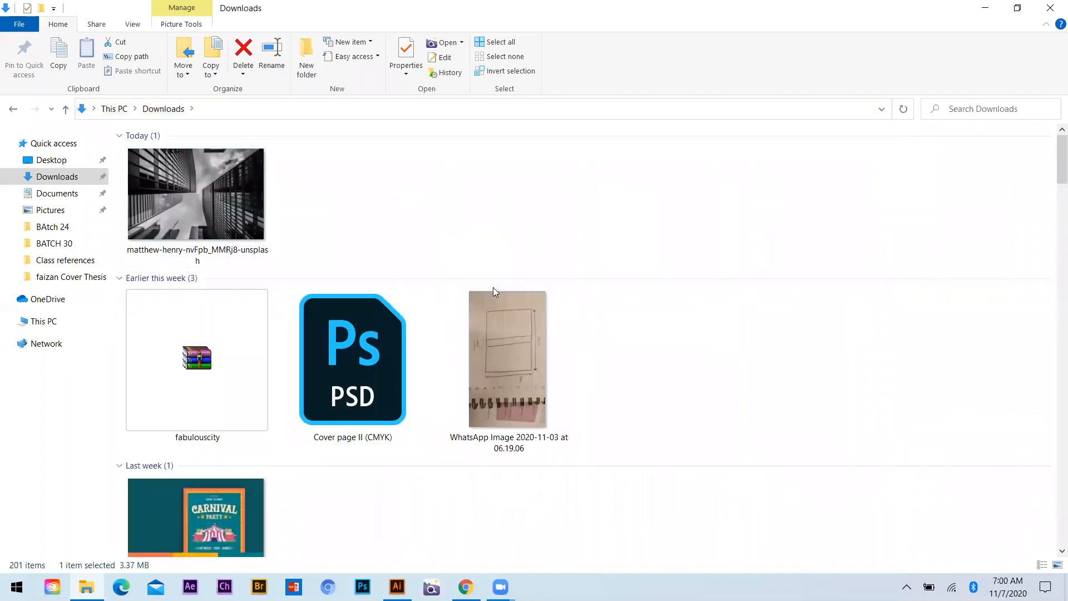
scroll(493, 287, down, 5)
scroll(596, 355, down, 5)
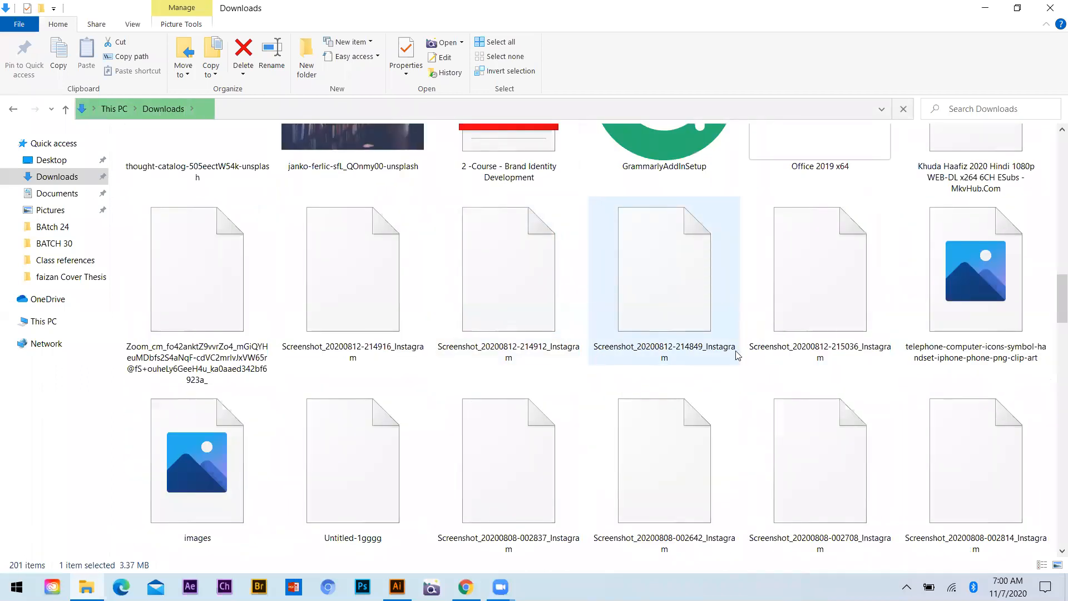
scroll(737, 355, up, 3)
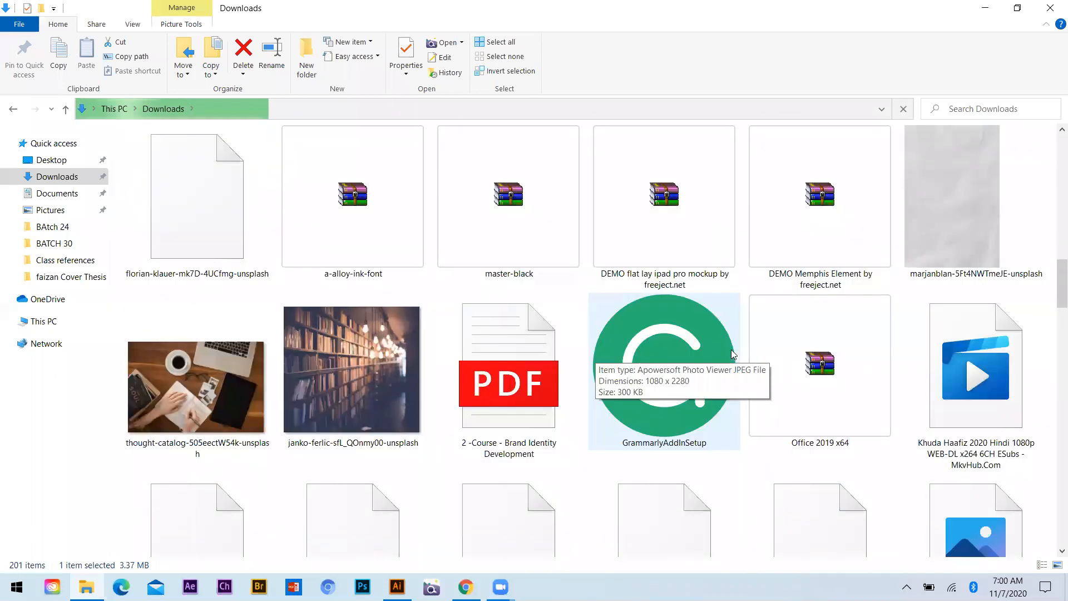
scroll(732, 354, down, 3)
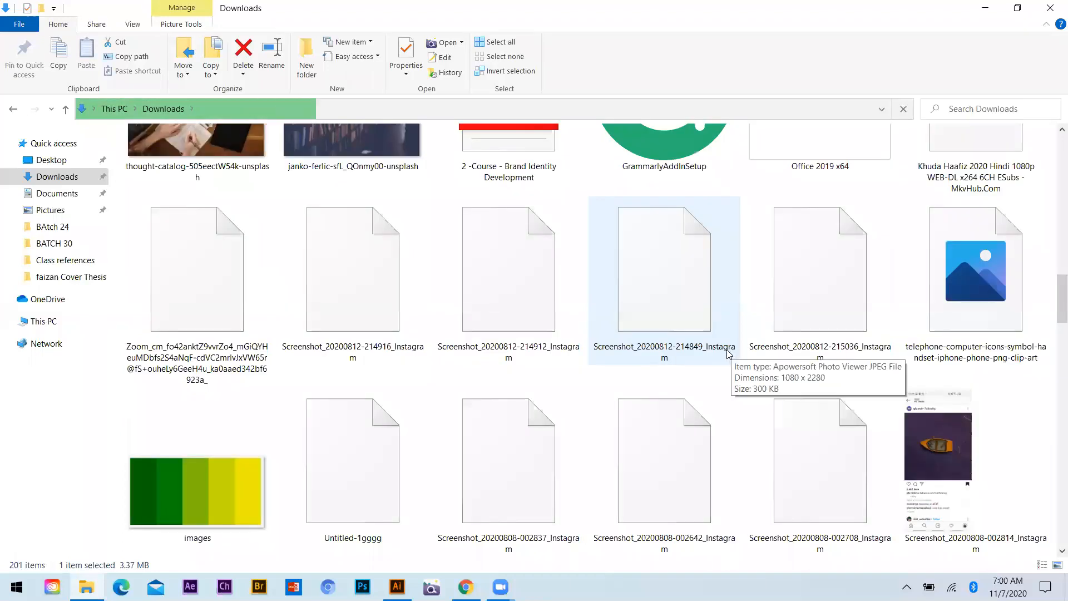
scroll(727, 353, up, 3)
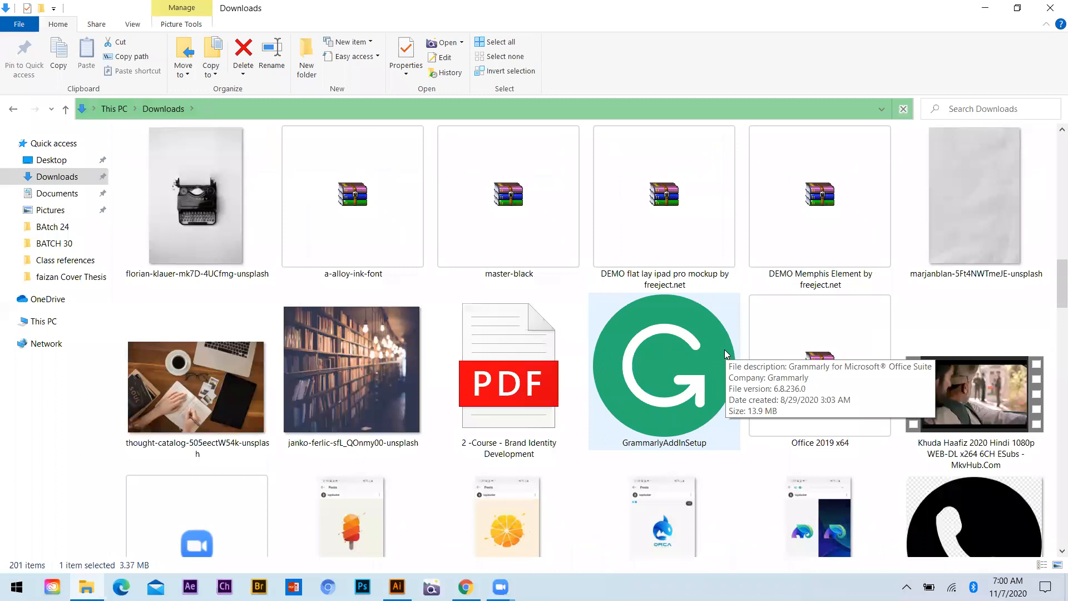
scroll(728, 352, down, 1)
scroll(727, 353, down, 8)
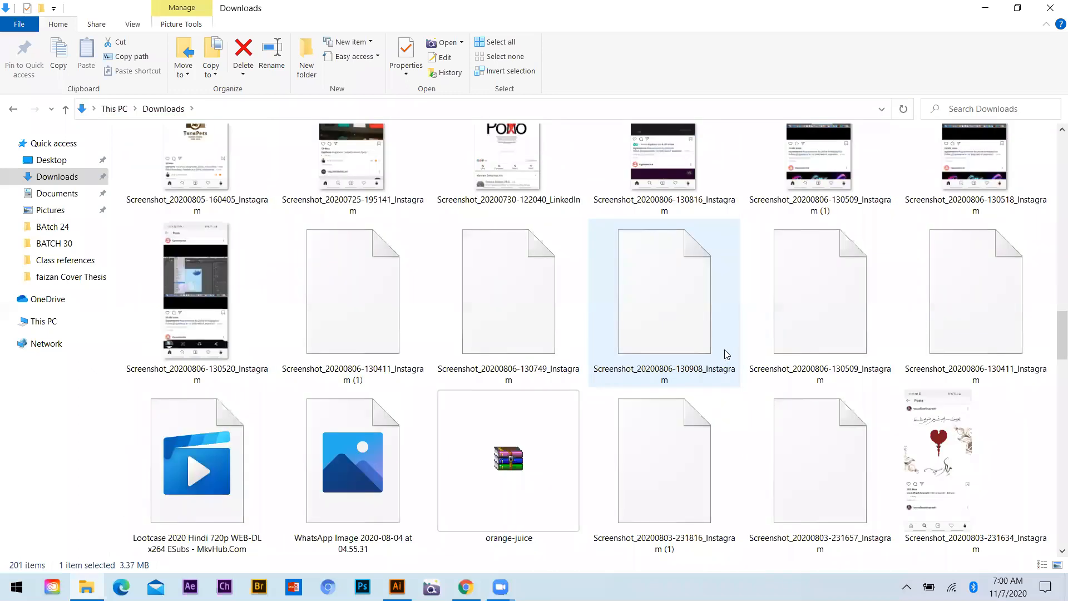
scroll(726, 353, up, 5)
scroll(723, 350, up, 6)
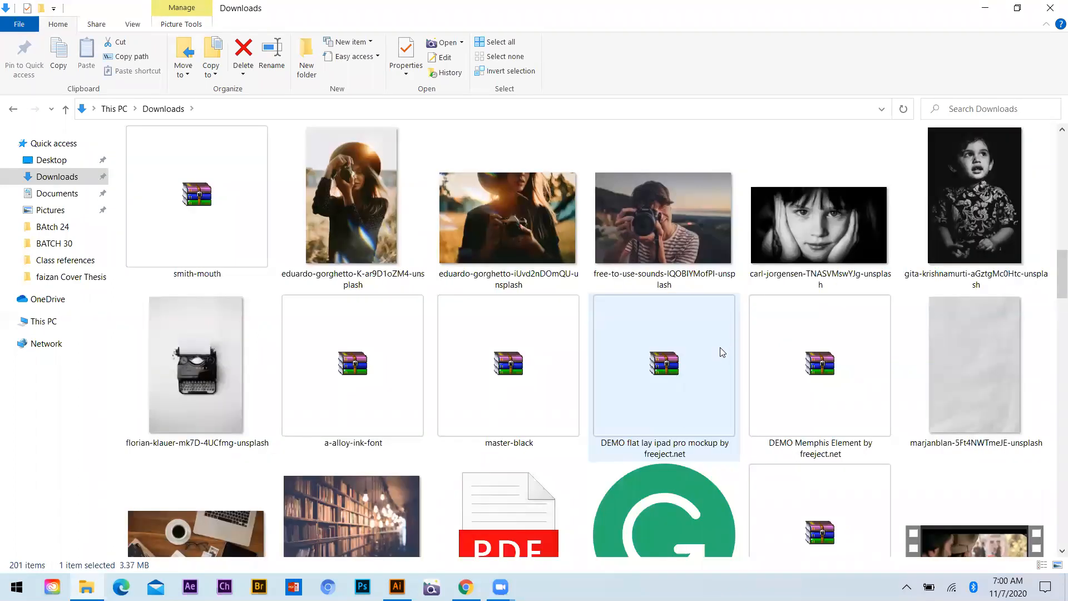
scroll(722, 352, up, 20)
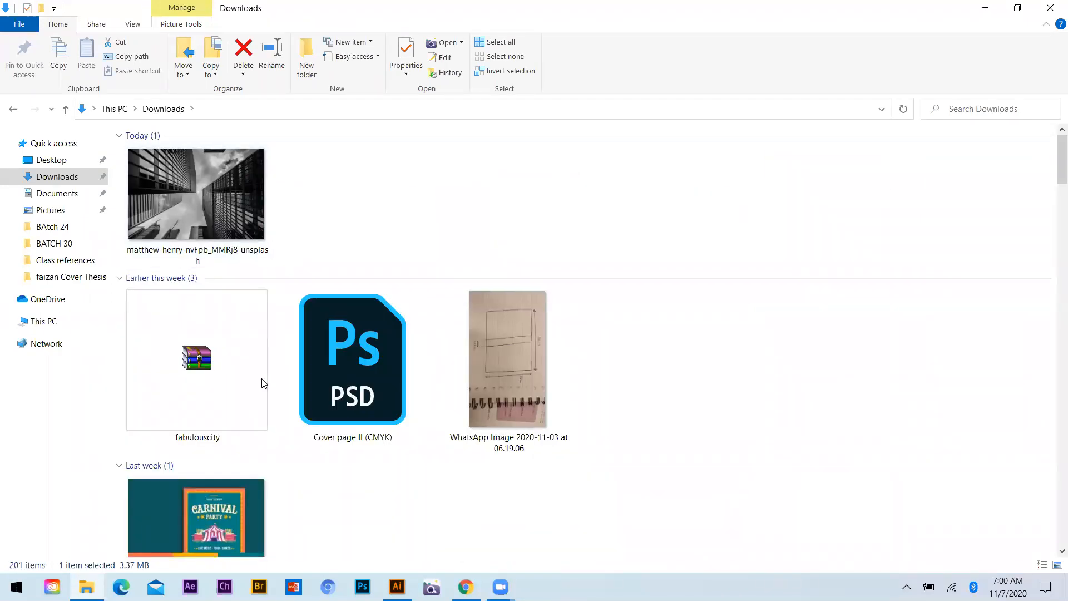
Place the city skyline photo from Downloads into the Illustrator document and scale it down over the top of the recreated flyer
scroll(200, 477, down, 8)
drag(200, 477, 371, 225)
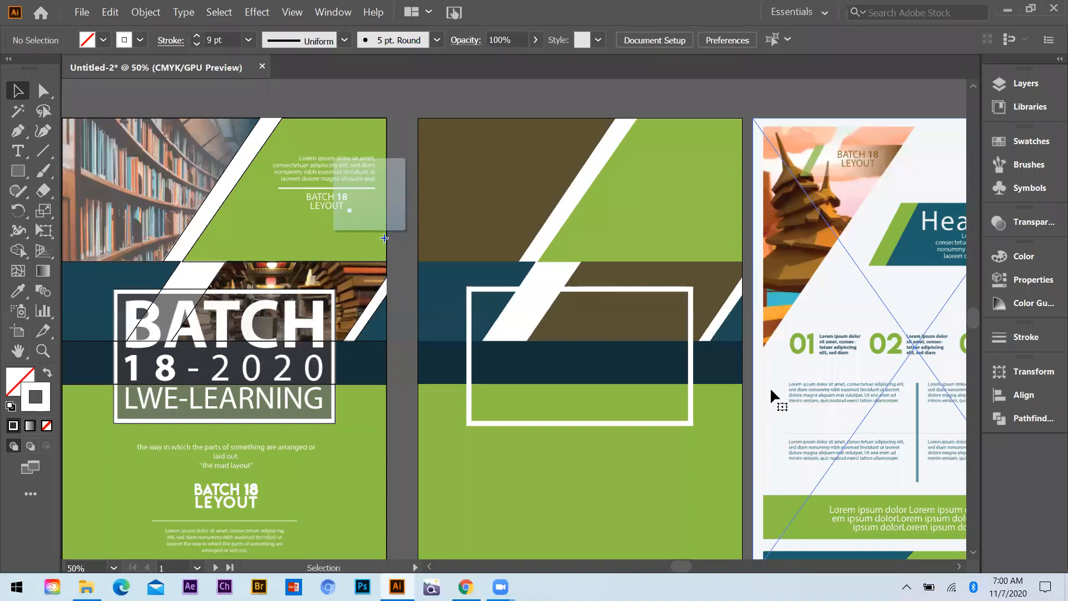
scroll(824, 511, down, 2)
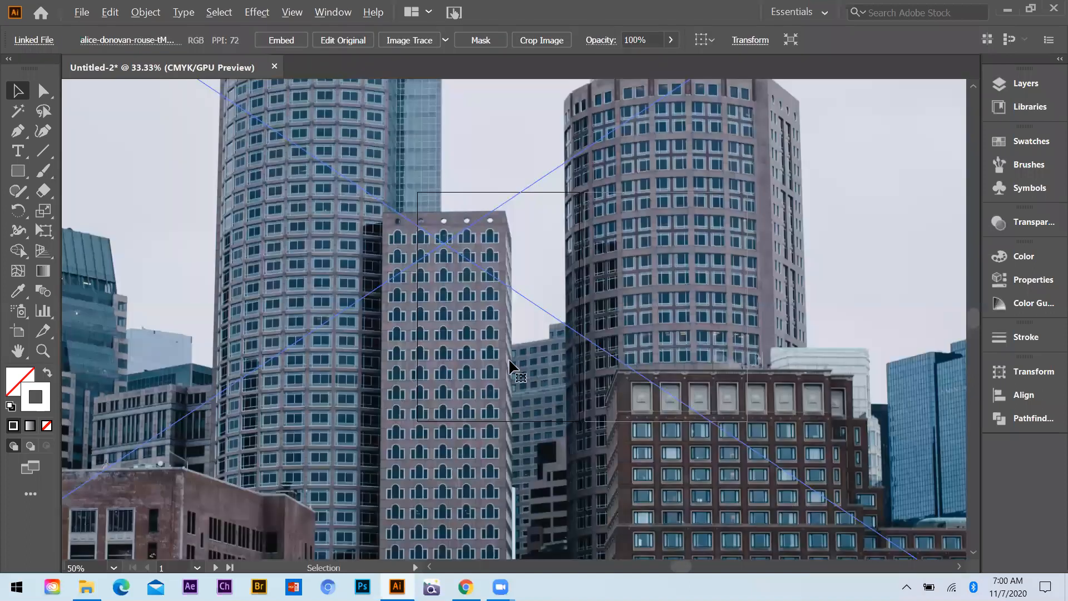
scroll(510, 367, down, 3)
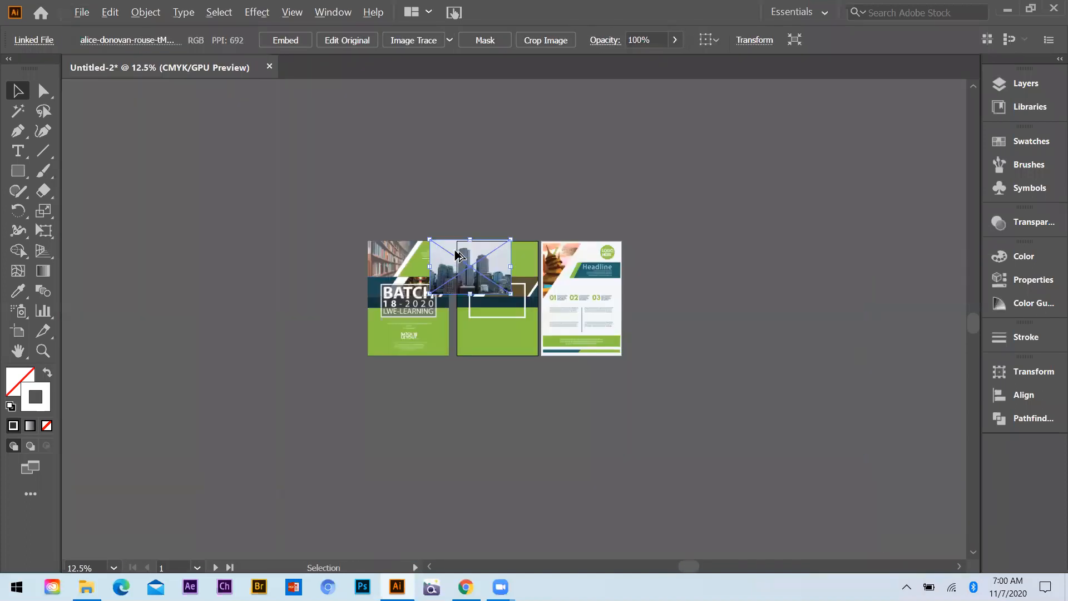
scroll(503, 258, up, 1)
mouse_move(604, 365)
mouse_down()
mouse_move(582, 358)
mouse_move(590, 357)
mouse_up()
drag(436, 289, 472, 273)
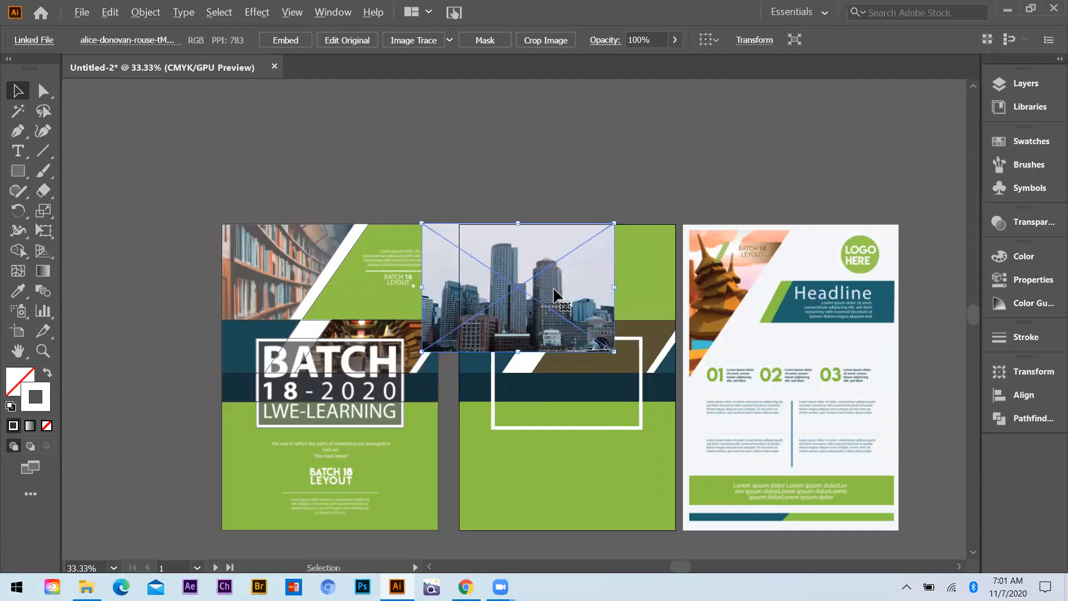
Send the skyline photo backward in the stacking order until it lies behind the brown upper image shape
scroll(499, 255, up, 1)
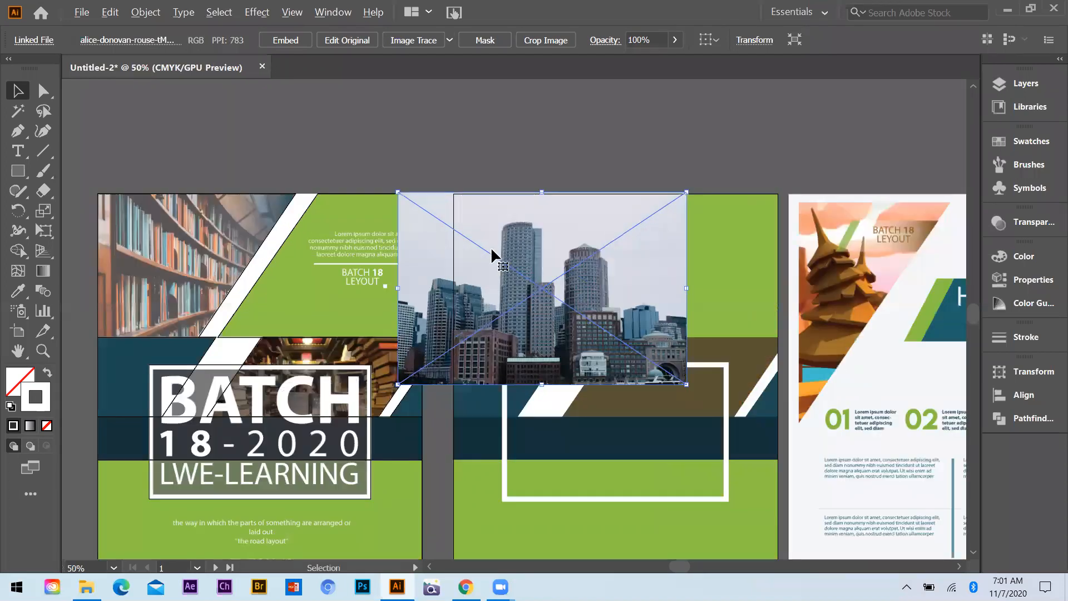
scroll(493, 253, up, 1)
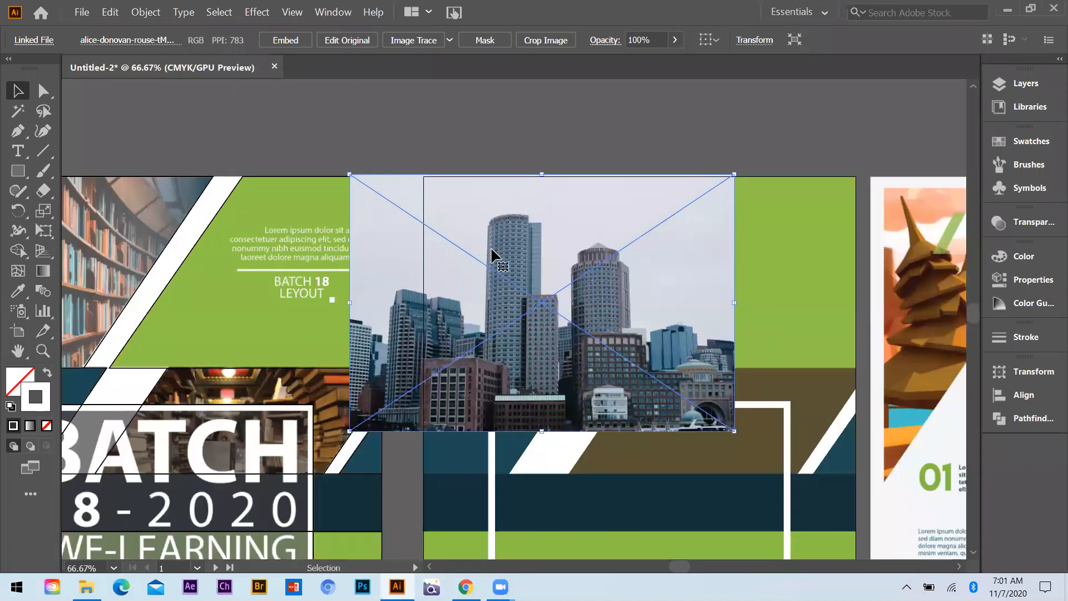
drag(391, 212, 494, 267)
key(ctrl+z)
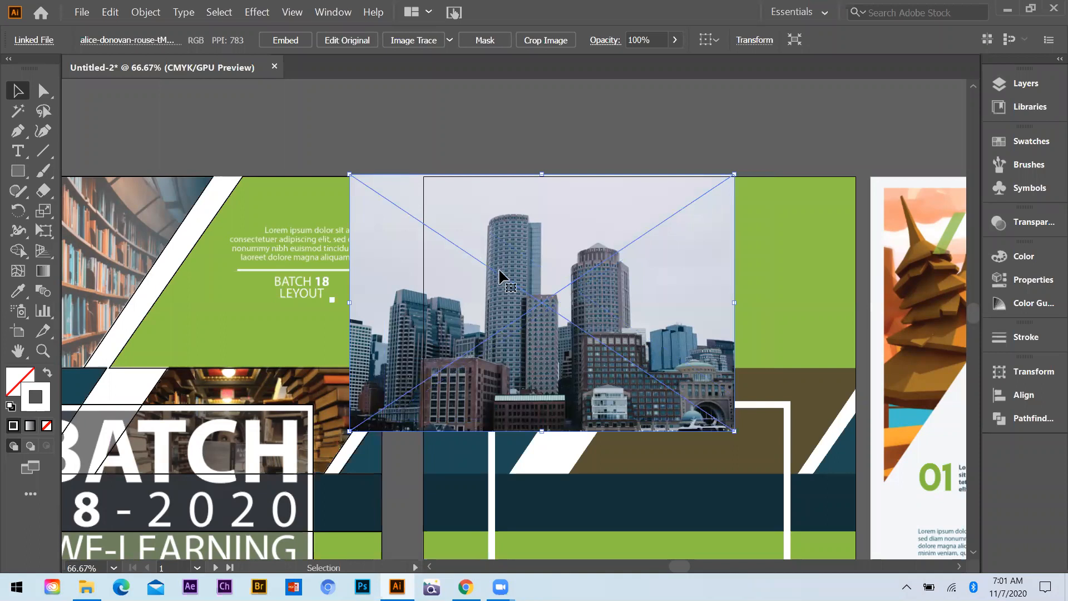
key(ctrl+bracketleft)
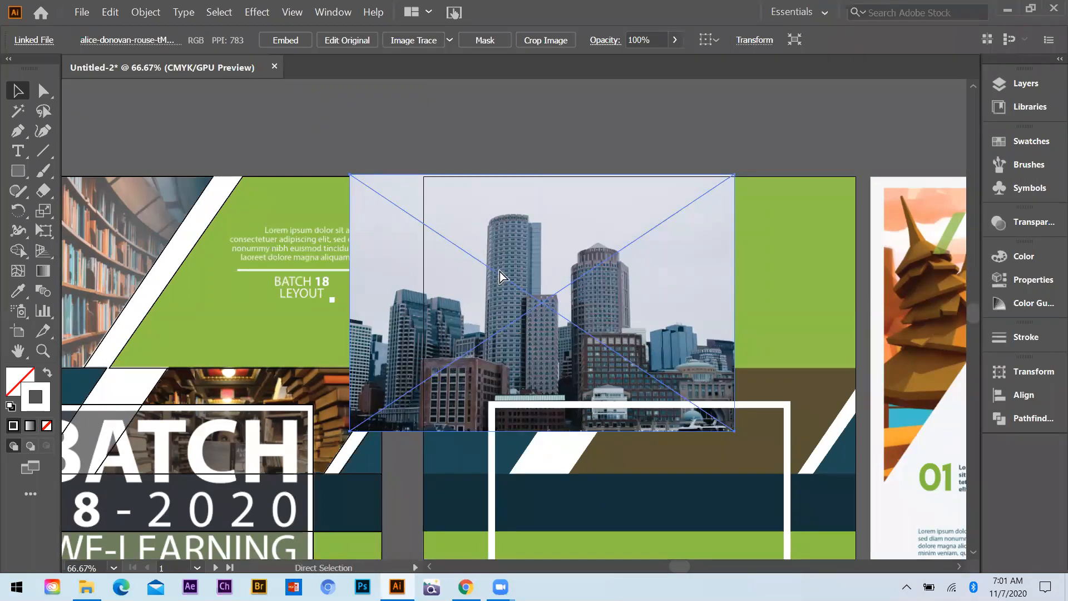
key(ctrl+bracketleft)
key(ctrl+bracketleft)
key(ctrl+bracketleft)
key(ctrl+bracketleft)
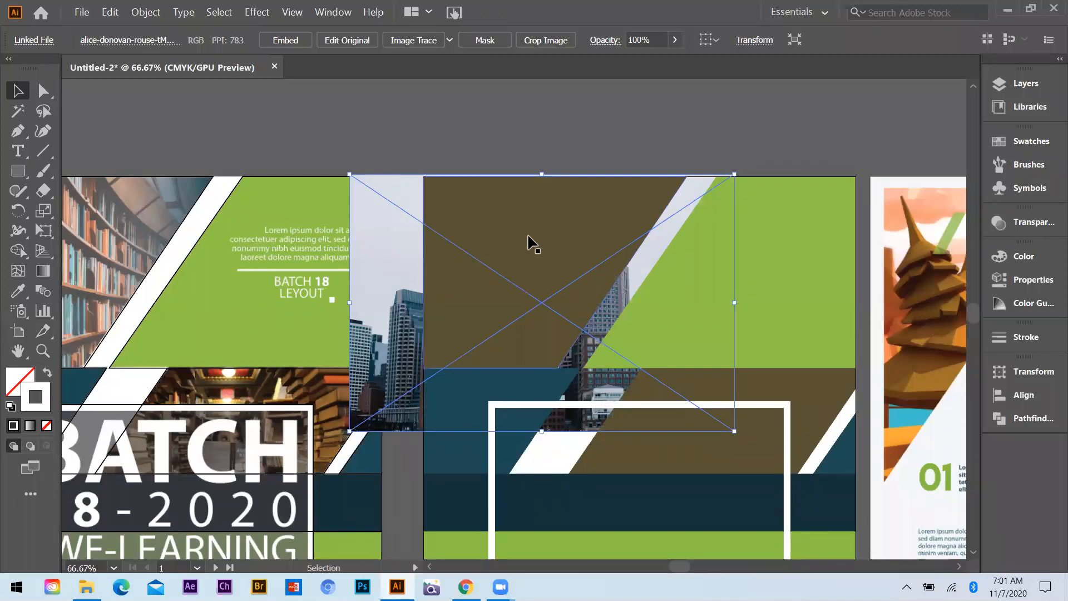
Select the skyline photo together with the brown upper shape and make a clipping mask from them
click(538, 179)
drag(503, 140, 536, 255)
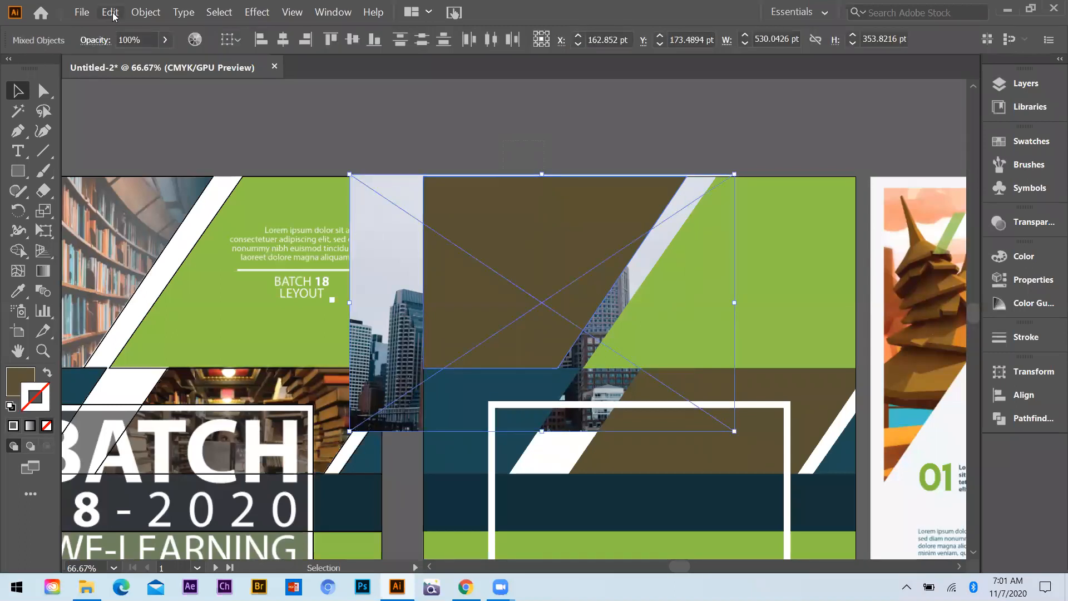
click(145, 12)
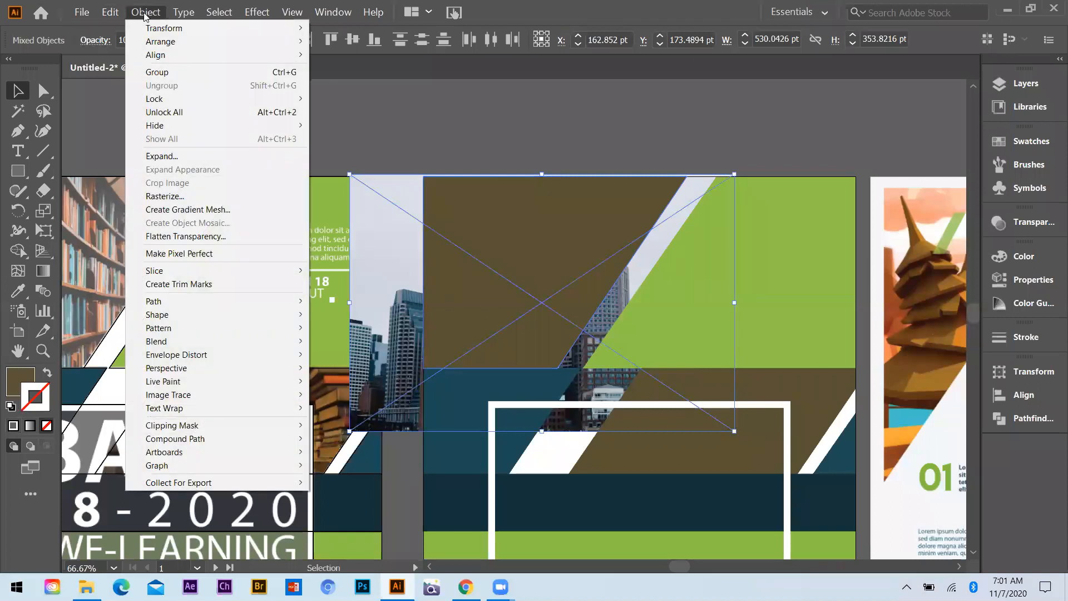
mouse_move(183, 430)
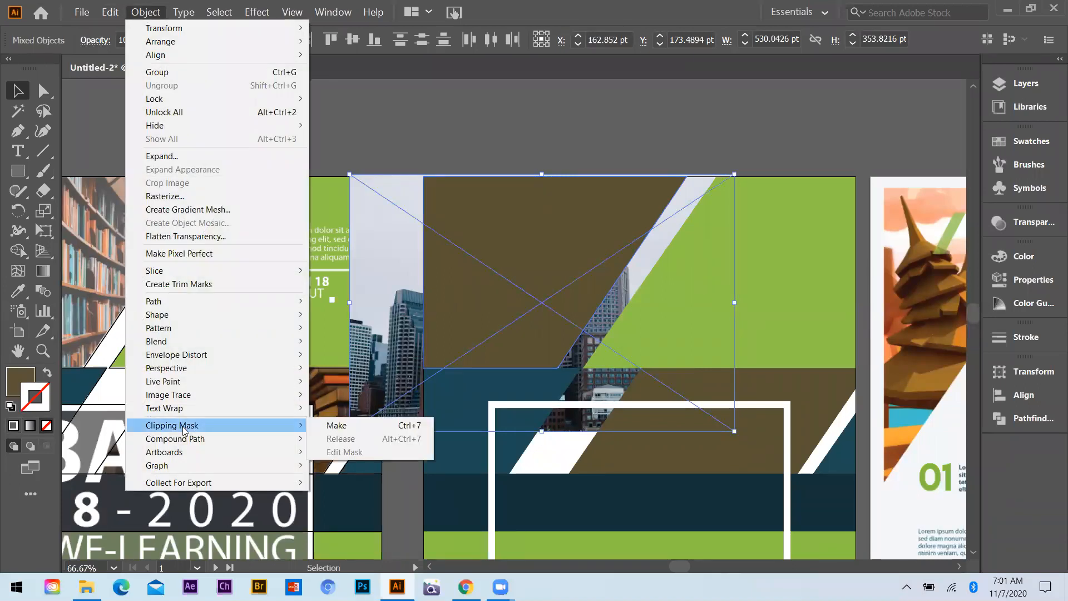
click(338, 425)
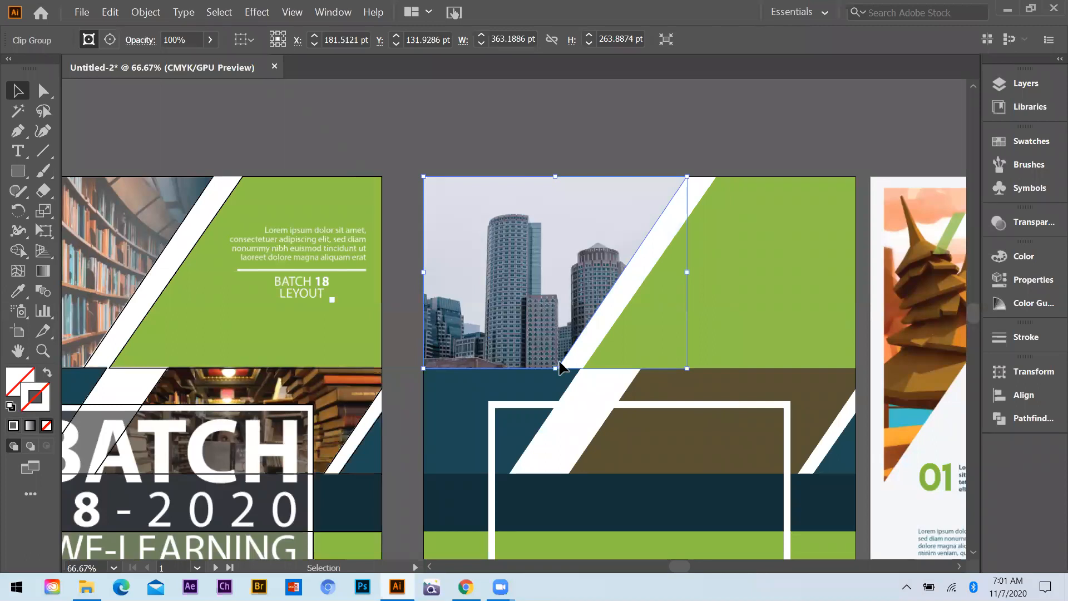
drag(555, 331, 555, 248)
key(ctrl)
key(ctrl+z)
Isolate the clip group, scale the skyline photo down inside its mask and shift it so the buildings fill the upper image area
double_click(532, 305)
click(531, 300)
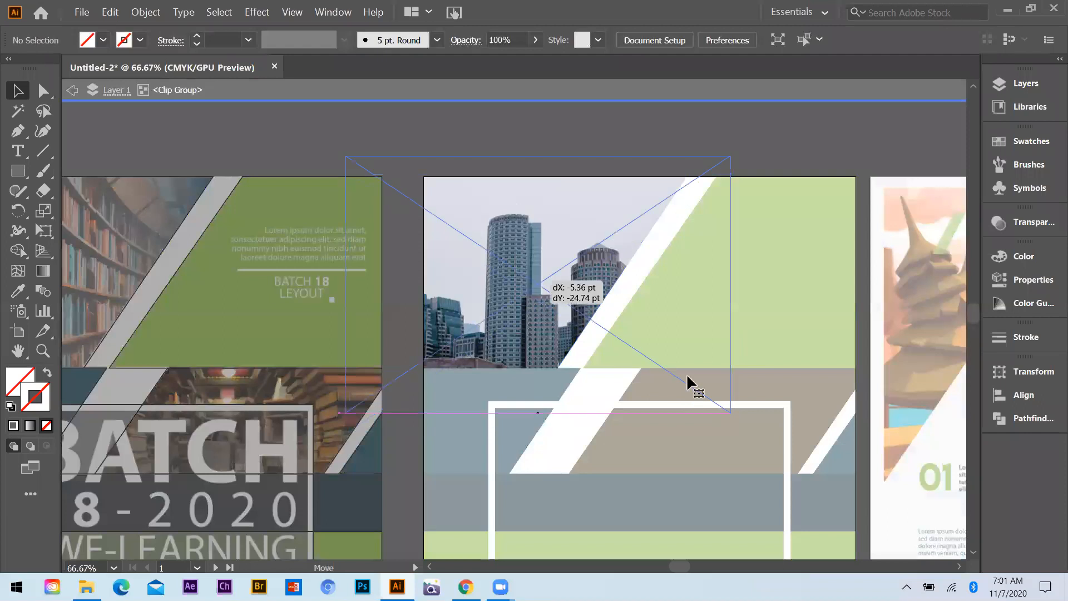
drag(730, 412, 702, 394)
drag(552, 334, 552, 329)
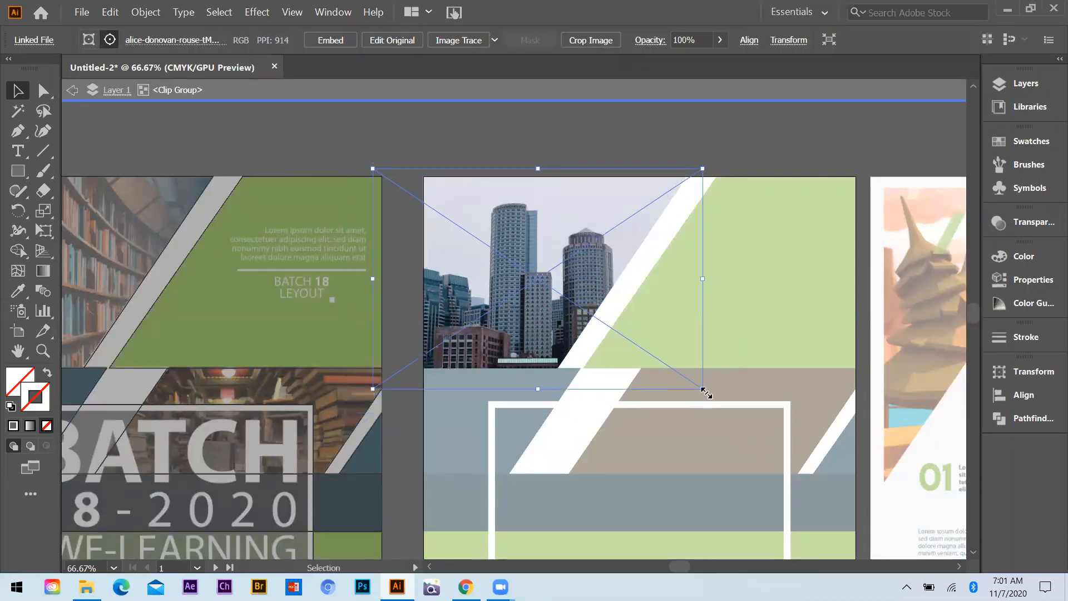
drag(692, 390, 691, 382)
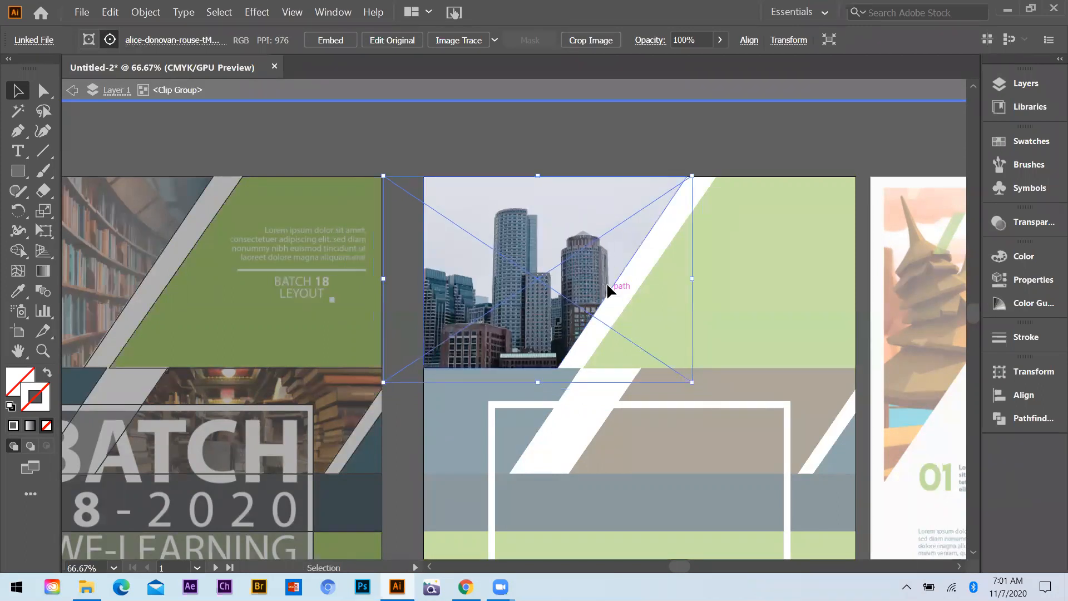
drag(609, 297, 609, 290)
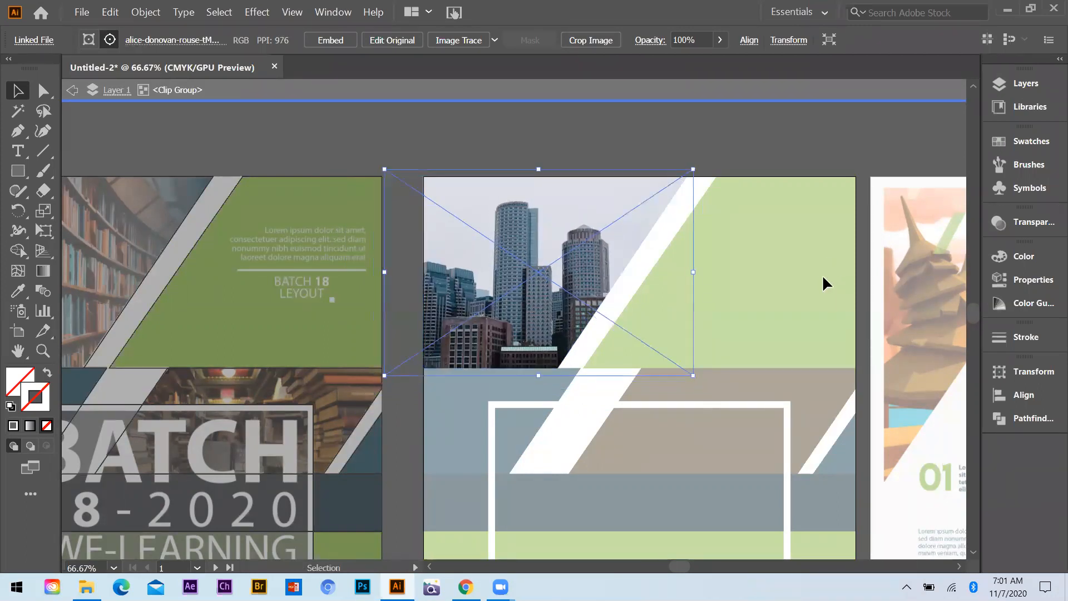
Leave the skyline clip group's isolation and place the bookshelf photo with hanging lamps from Downloads into the Illustrator document
key(Escape)
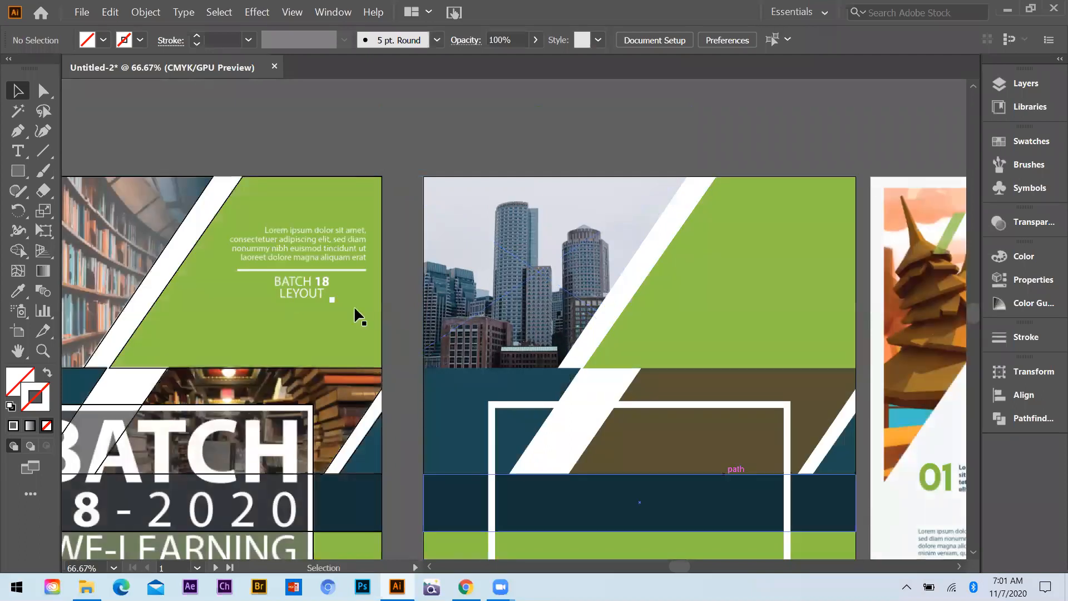
key(ctrl+minus)
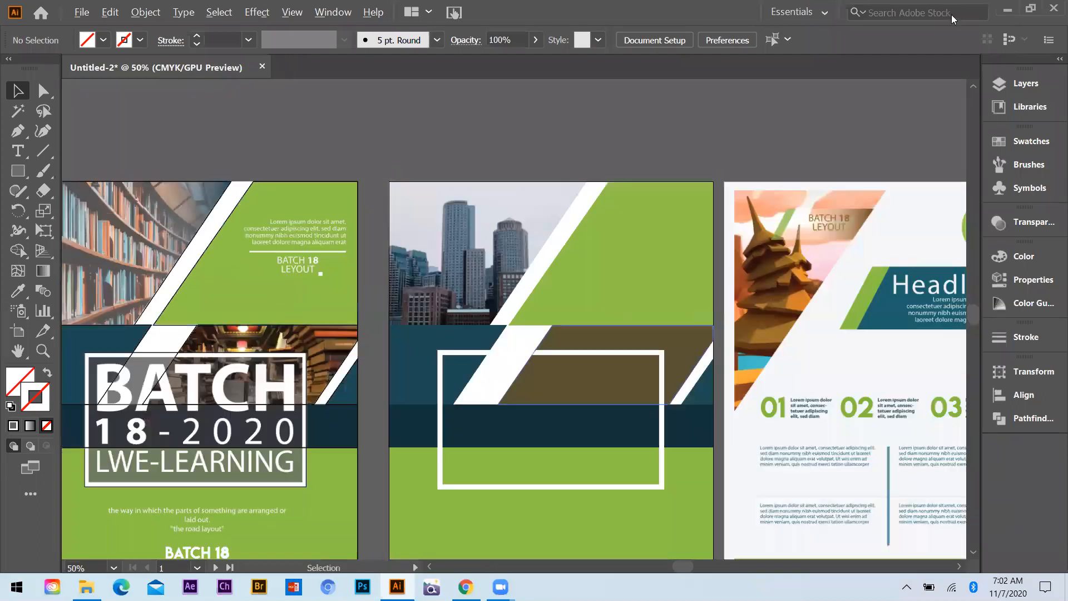
key(alt+Tab)
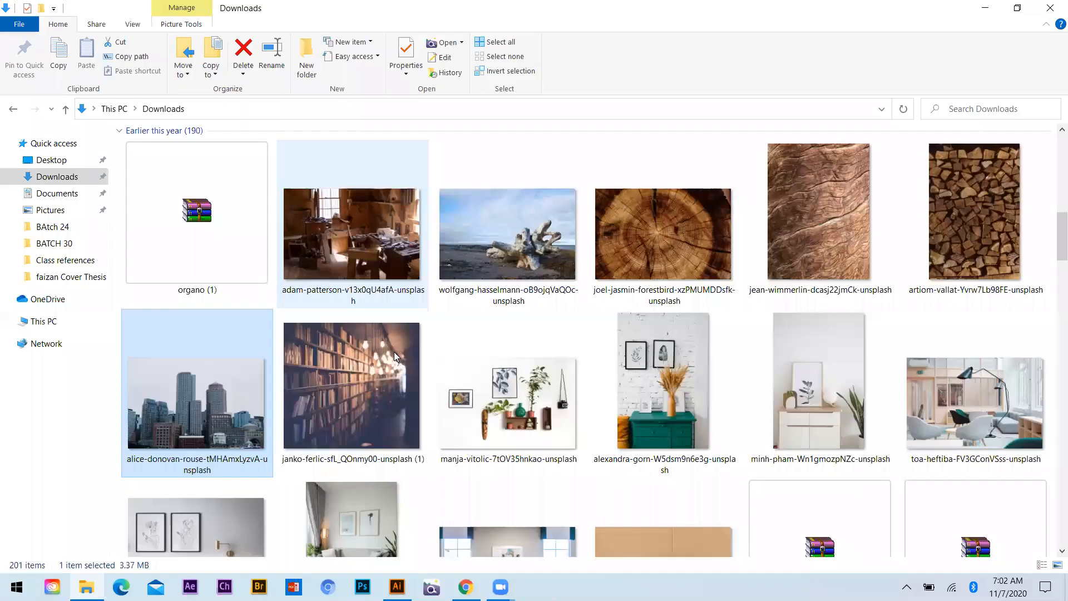
scroll(572, 485, down, 2)
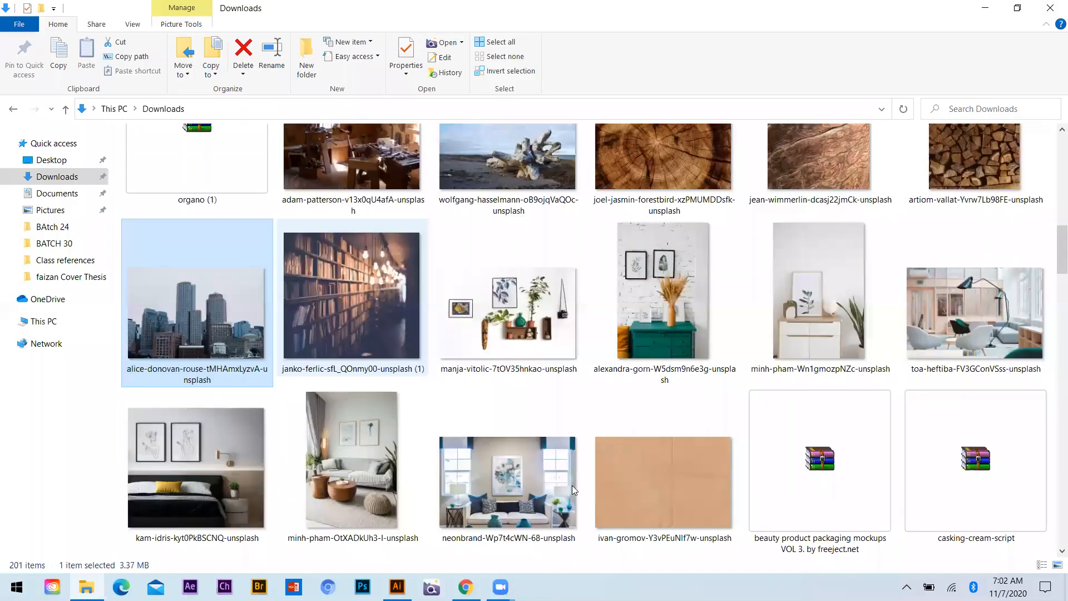
drag(351, 300, 490, 383)
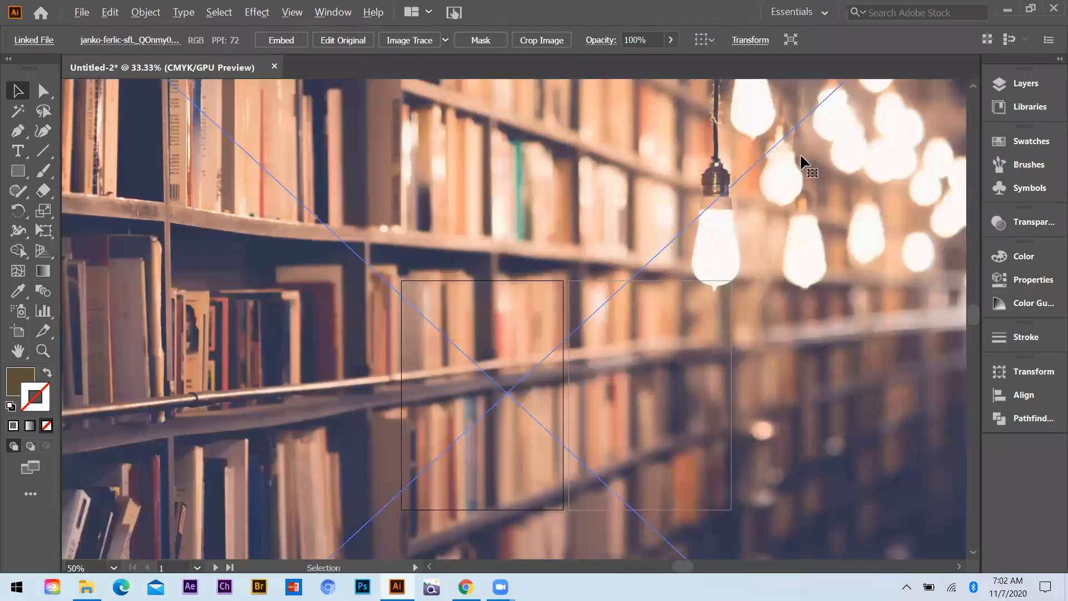
Scale the bookshelf photo down and position it so it covers the lower brown image shape of the recreated flyer
scroll(804, 167, down, 3)
drag(804, 117, 578, 333)
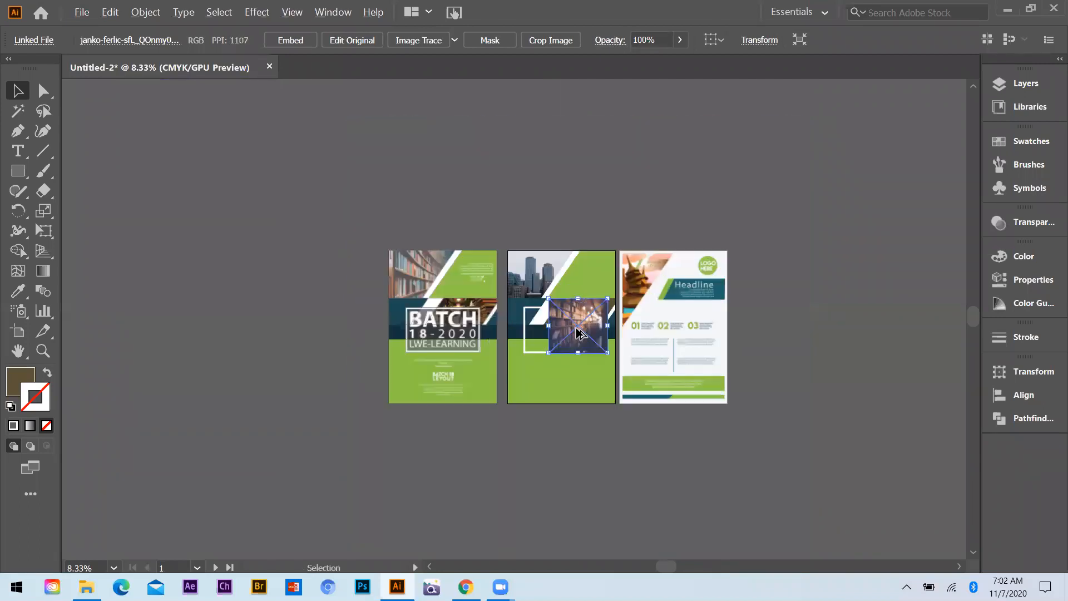
scroll(581, 286, up, 5)
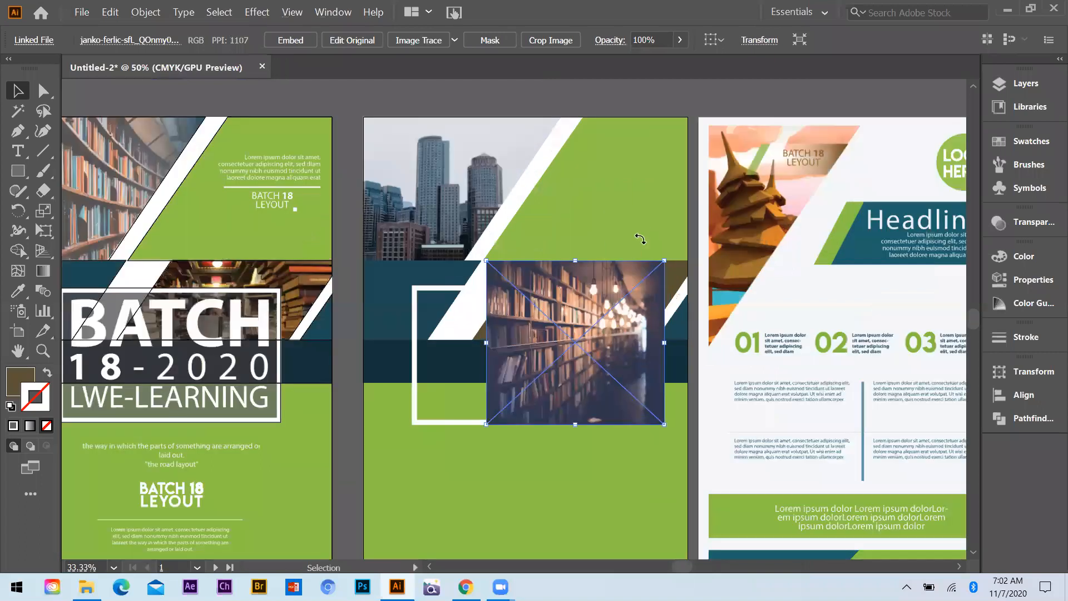
drag(645, 243, 720, 205)
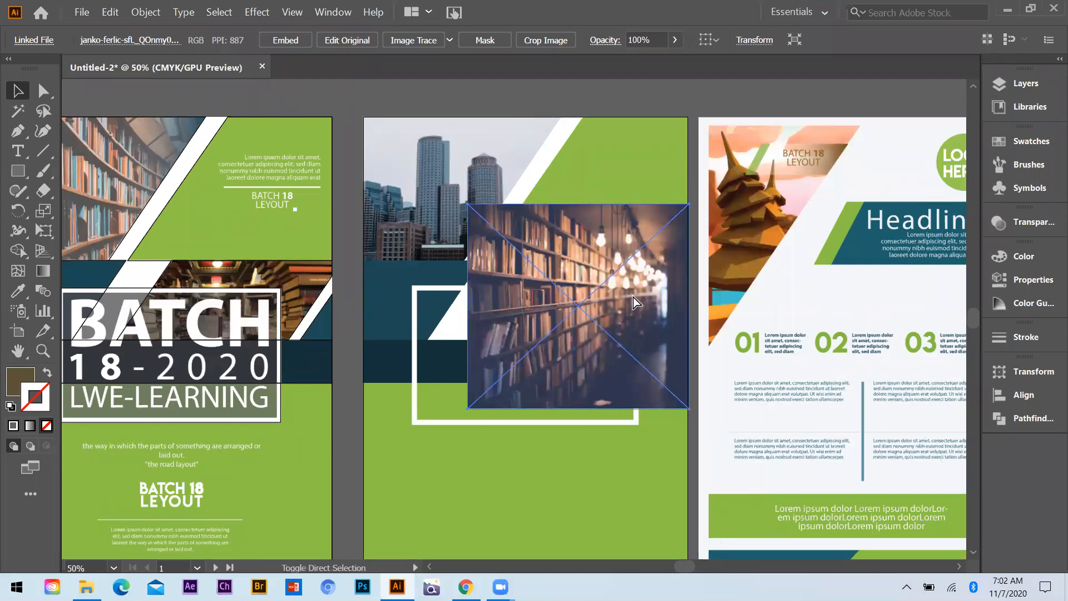
Send the bookshelf photo behind the lower brown shape and make a clipping mask from the two
key(ctrl+shift+bracketleft)
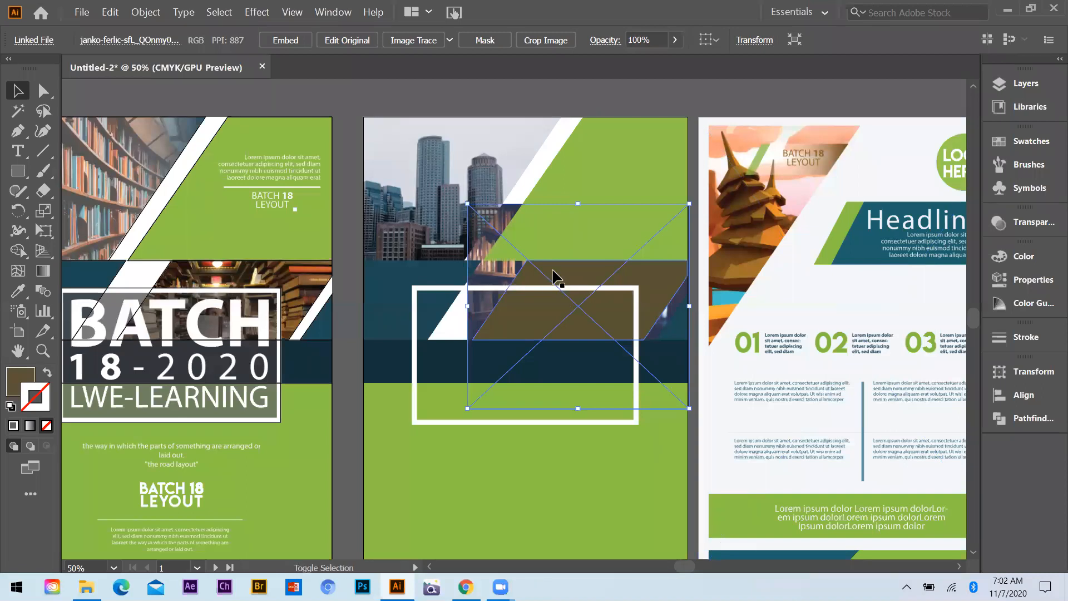
shift+click(520, 298)
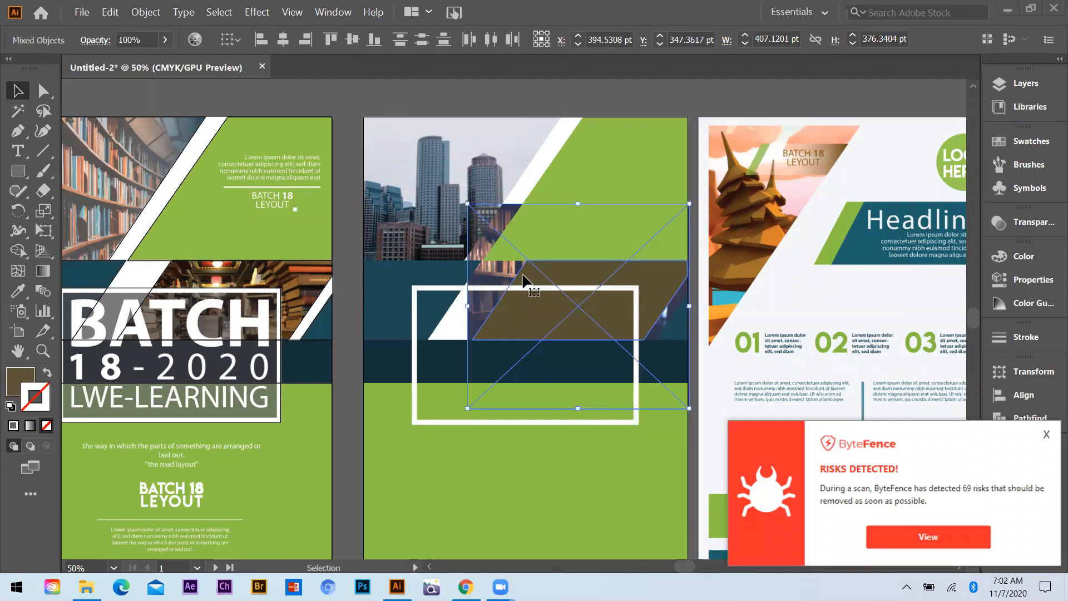
click(694, 201)
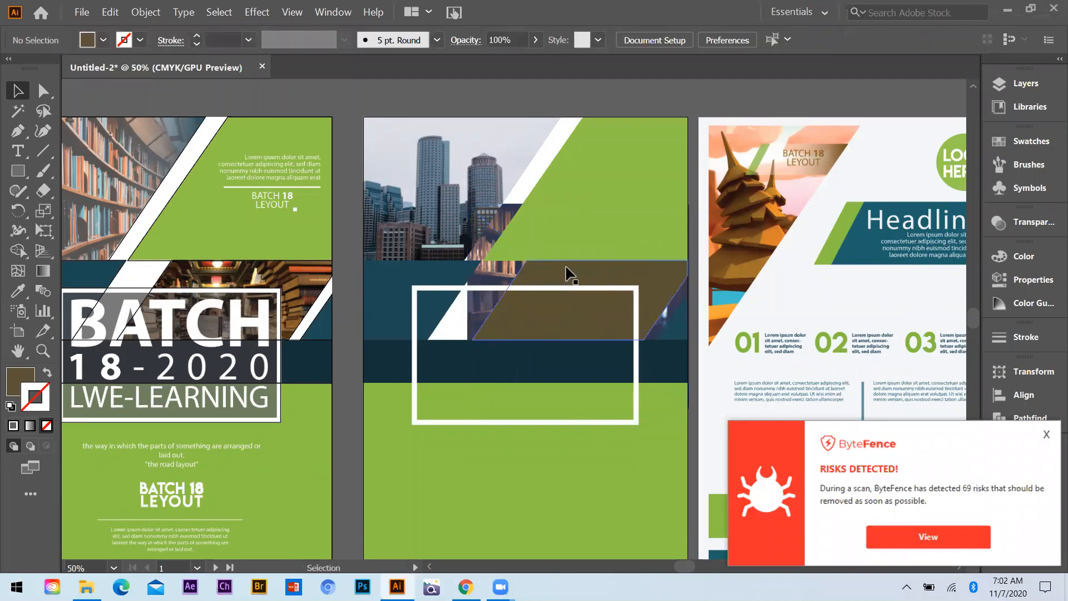
shift+click(492, 276)
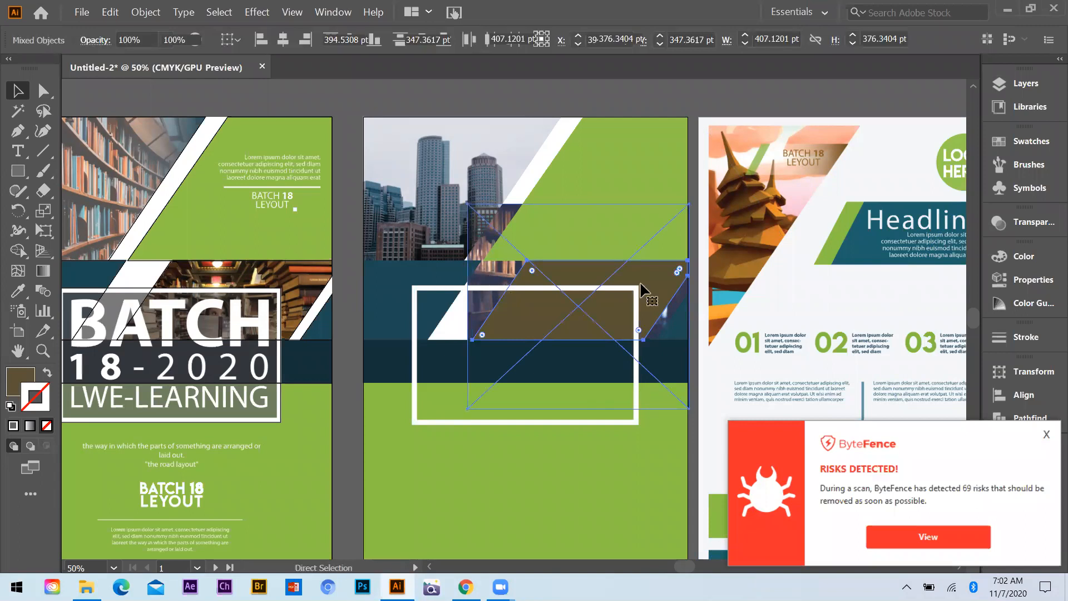
key(ctrl+7)
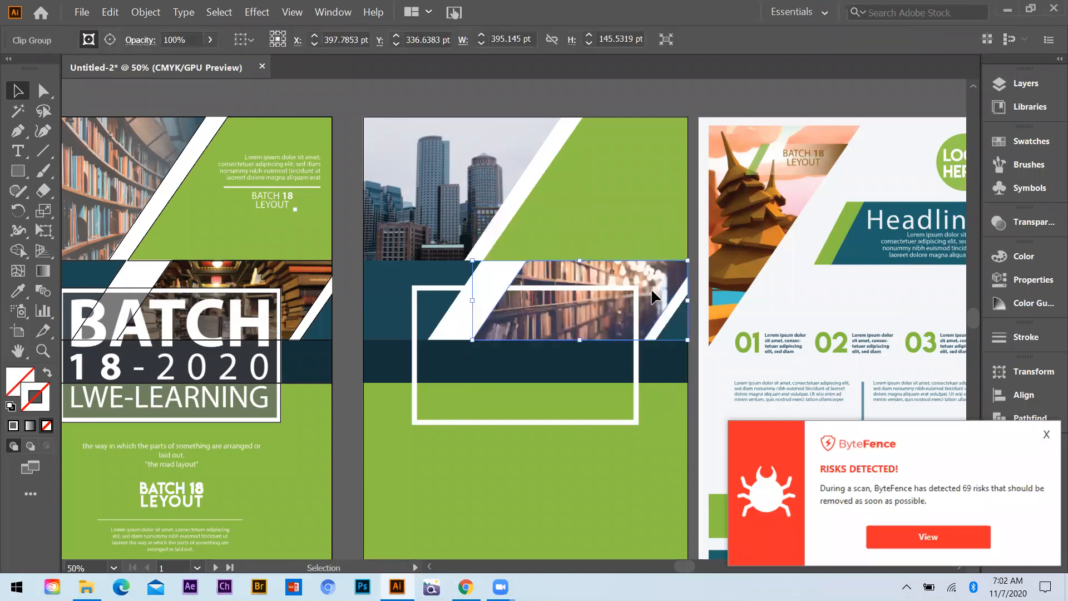
Isolate the bookshelf clip group, shift the photo down inside its mask to bring the lamps into the image area, and leave isolation
double_click(641, 278)
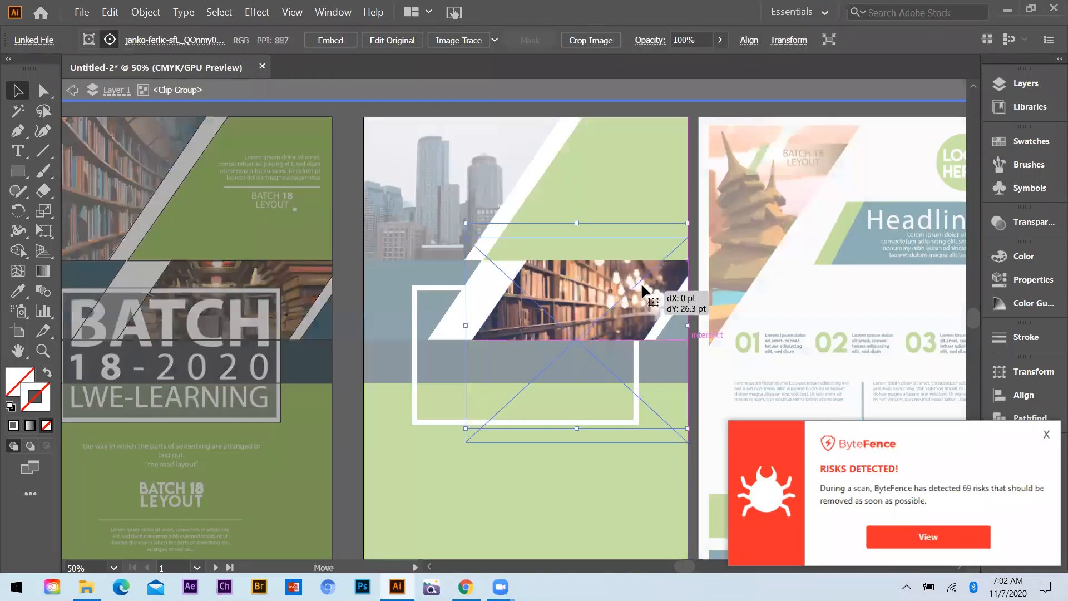
drag(643, 289, 644, 296)
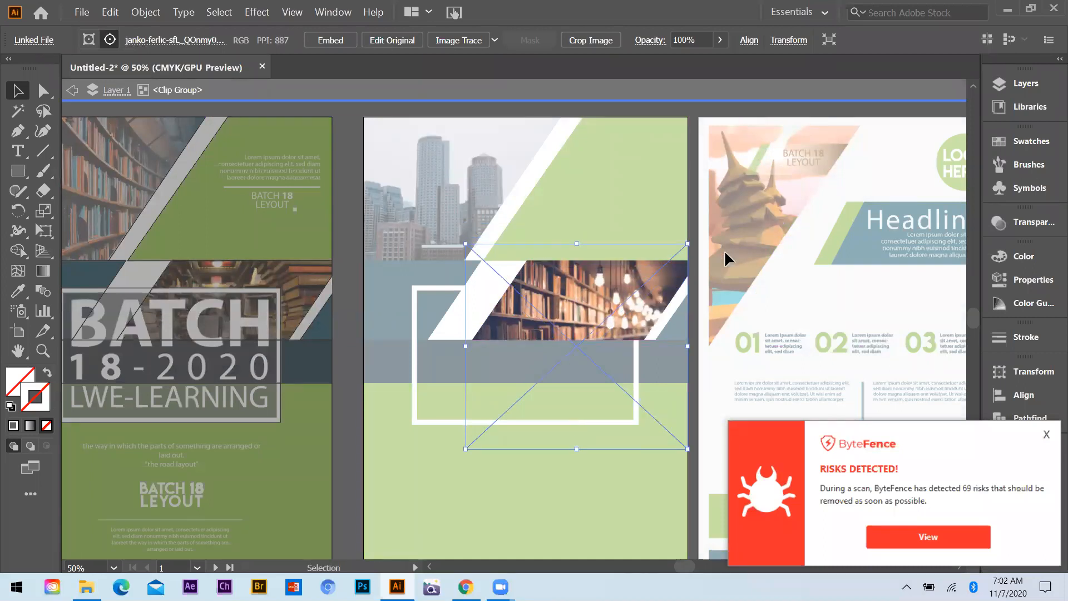
double_click(691, 309)
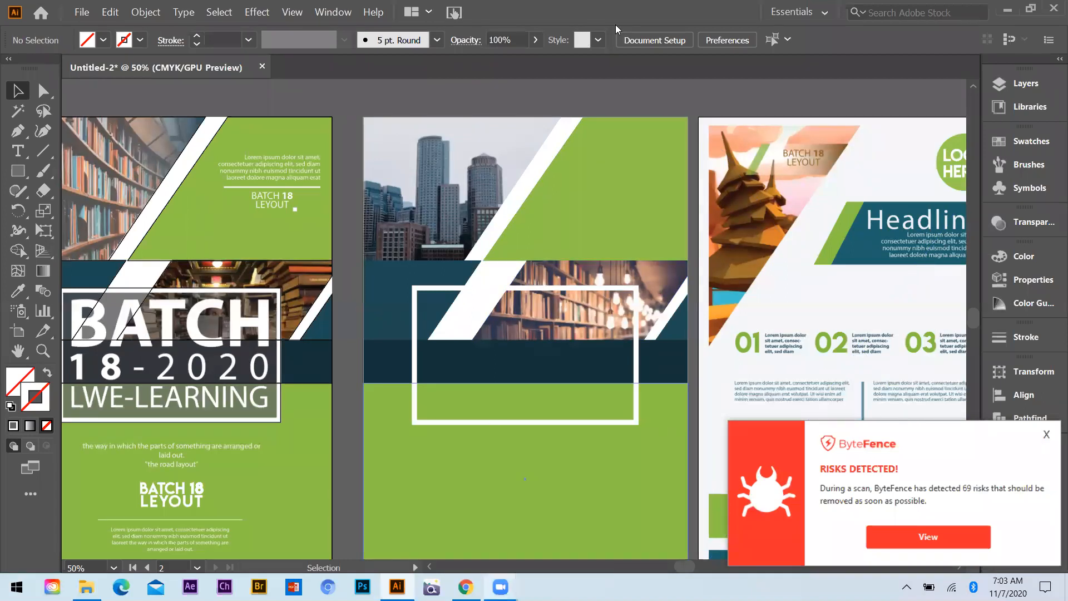
Switch to Chrome, load Google in the empty tab and dismiss the ByteFence alert
key(alt+Tab)
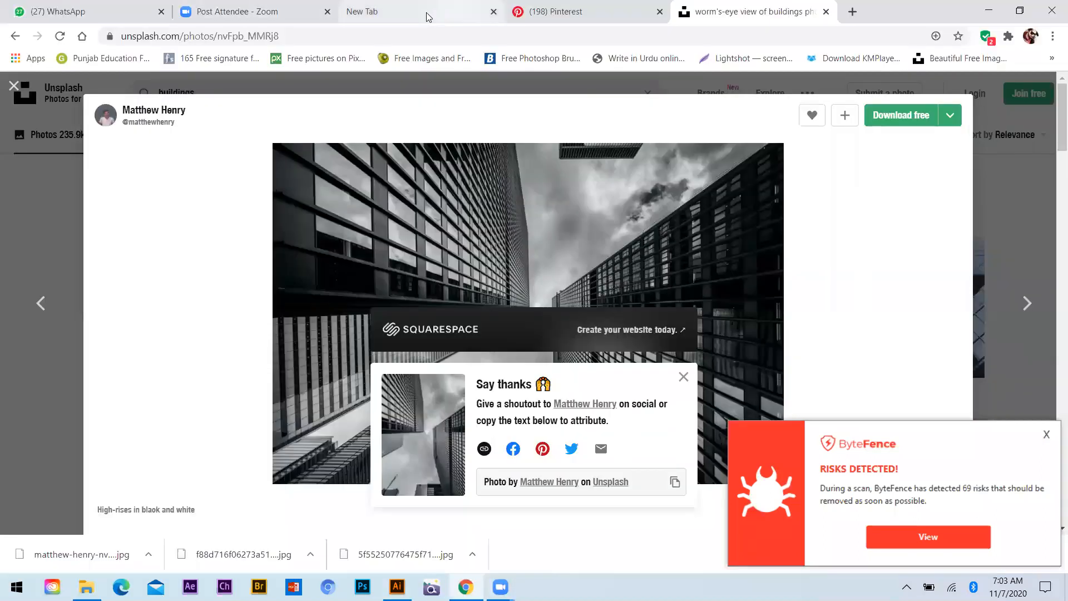
click(436, 17)
click(575, 236)
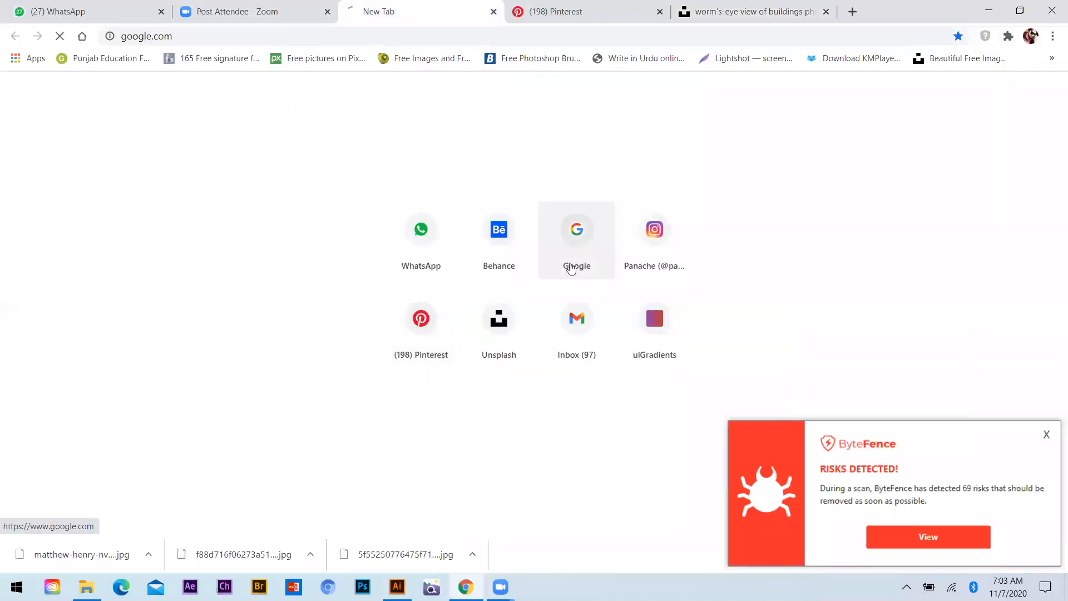
click(1045, 434)
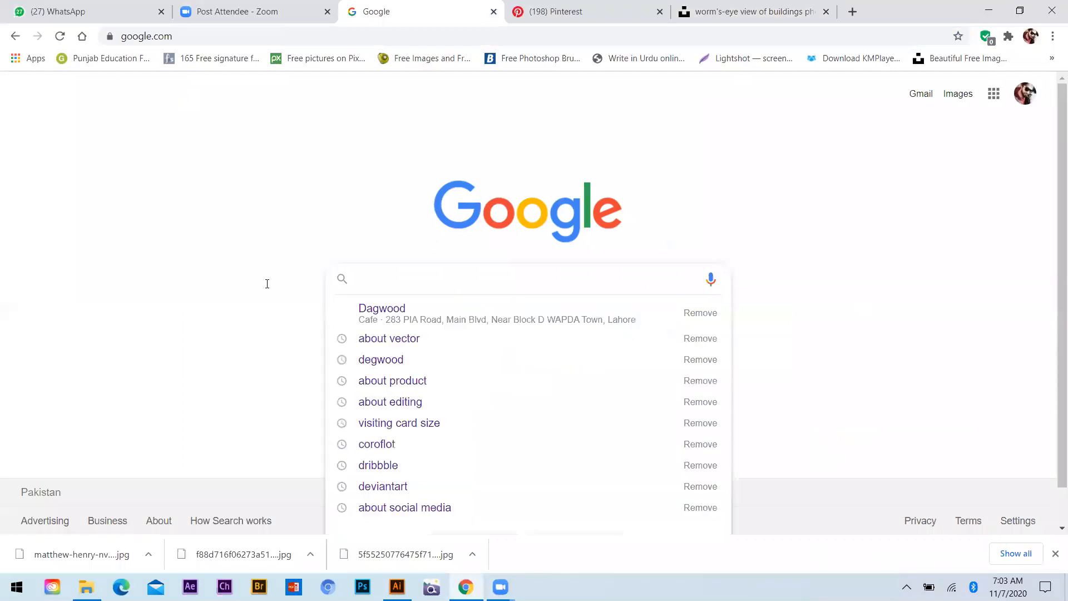
Search Google for "about flyer" and copy the Wikipedia result's description of a flyer
text(fly)
key(BackSpace)
key(BackSpace)
key(BackSpace)
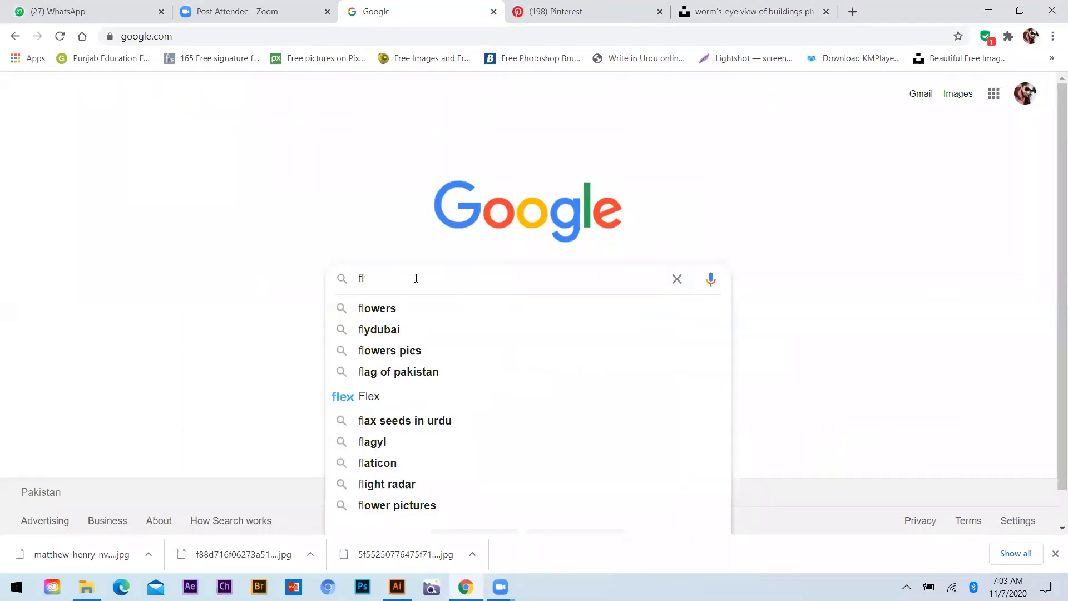
text(about )
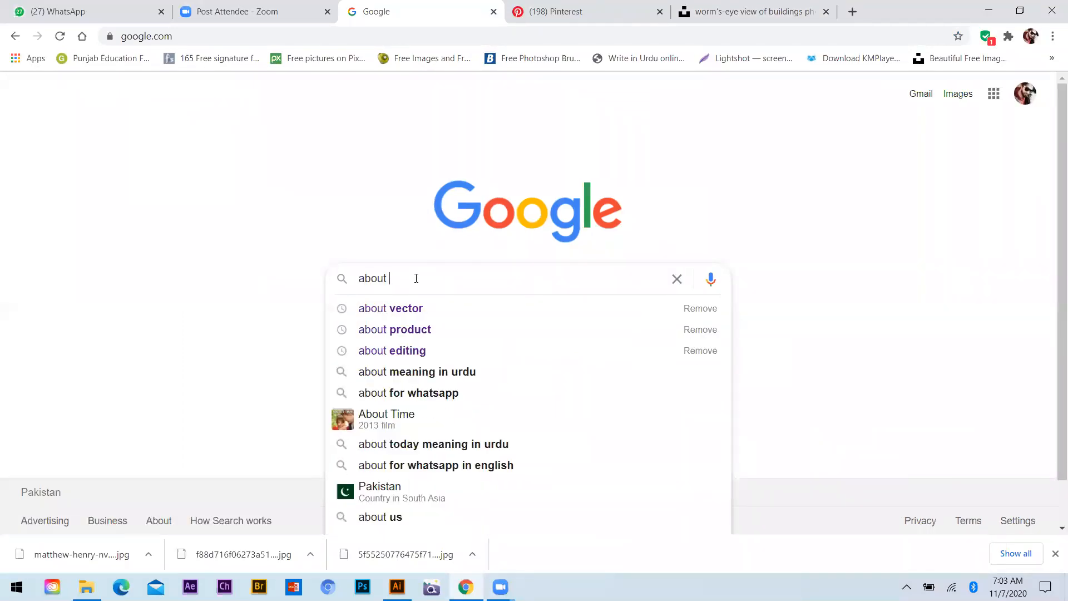
text(flyer)
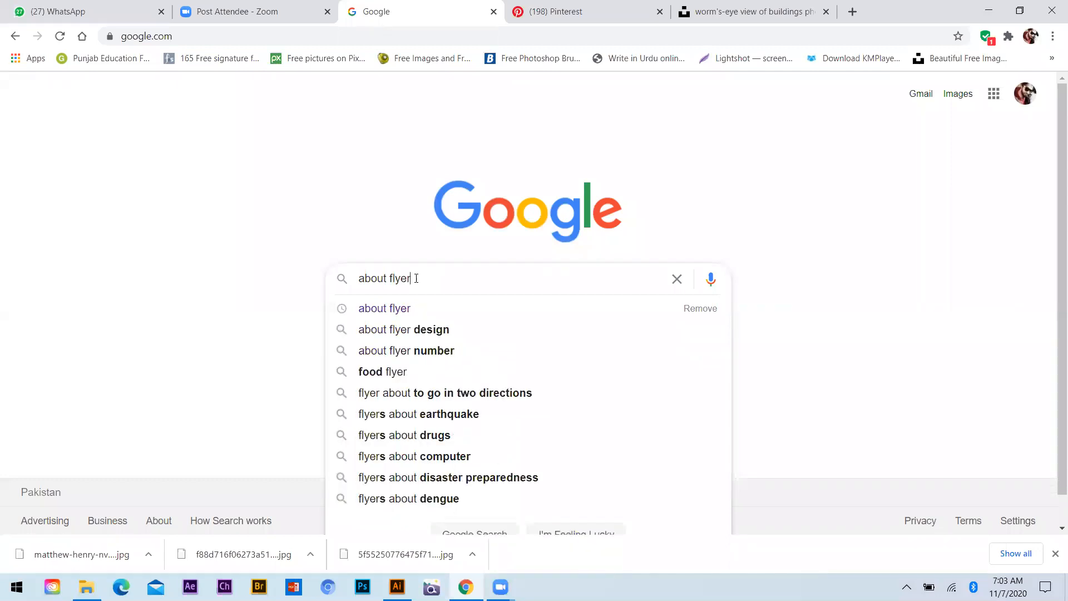
key(Return)
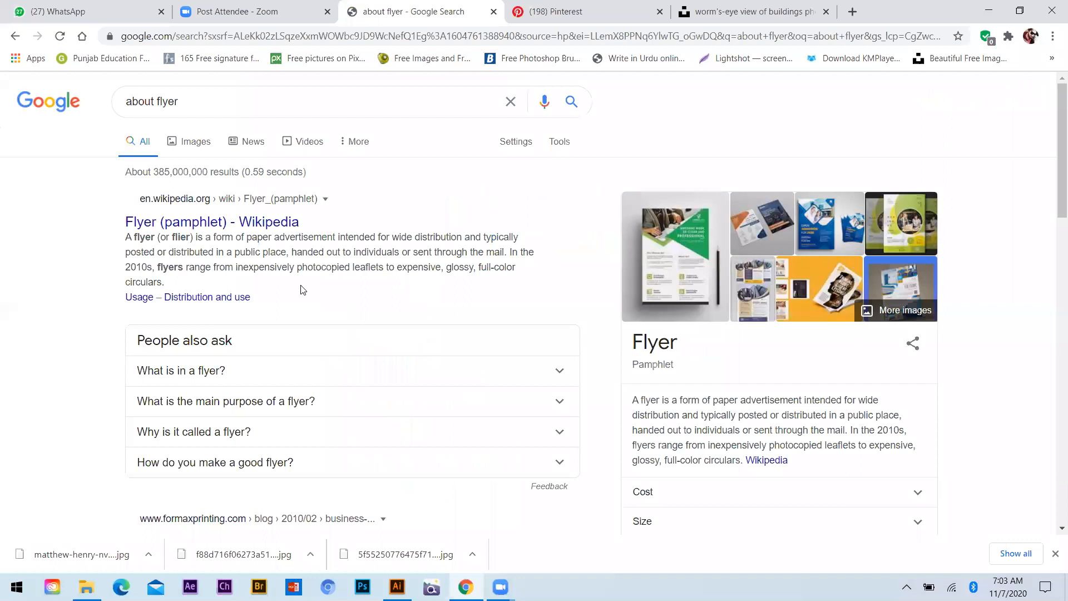
triple_click(218, 285)
key(ctrl+c)
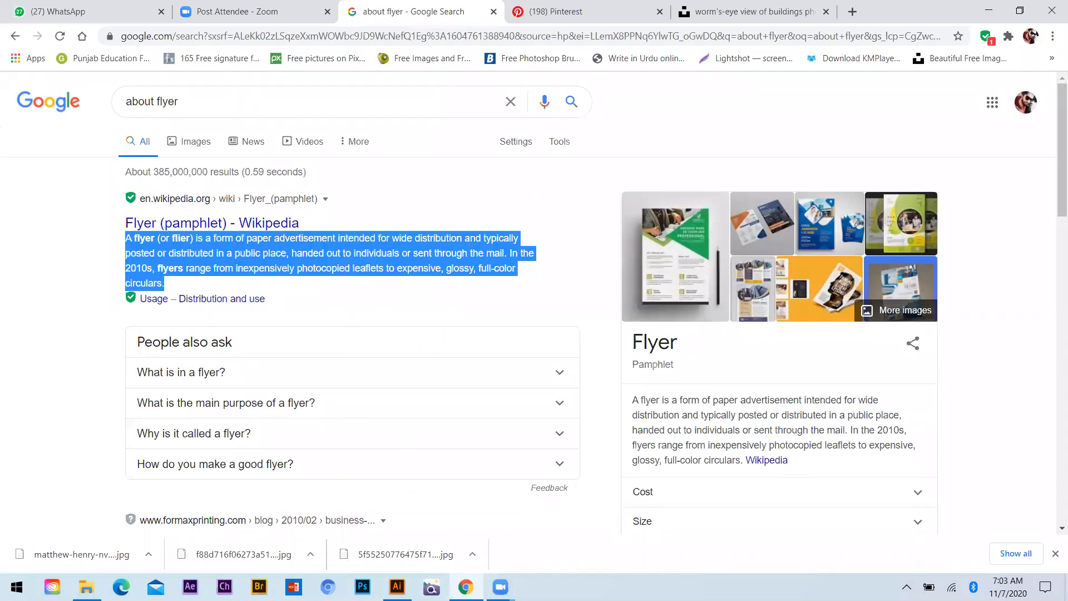
Back in Illustrator, create a text box about 228 by 82 pt on the upper green area and replace its placeholder with the copied description
key(alt+Tab)
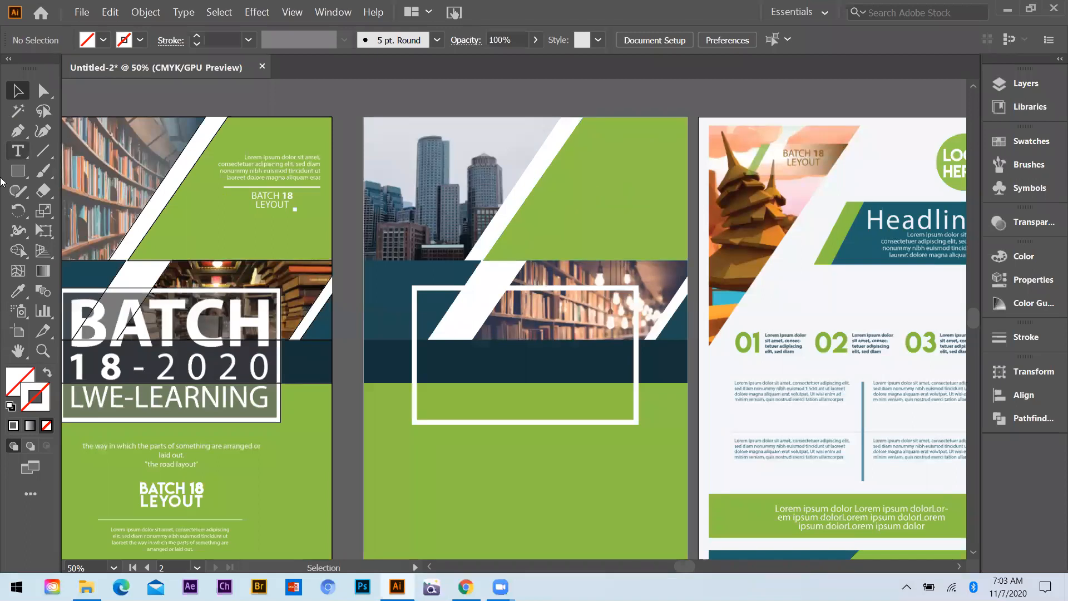
drag(557, 171, 681, 215)
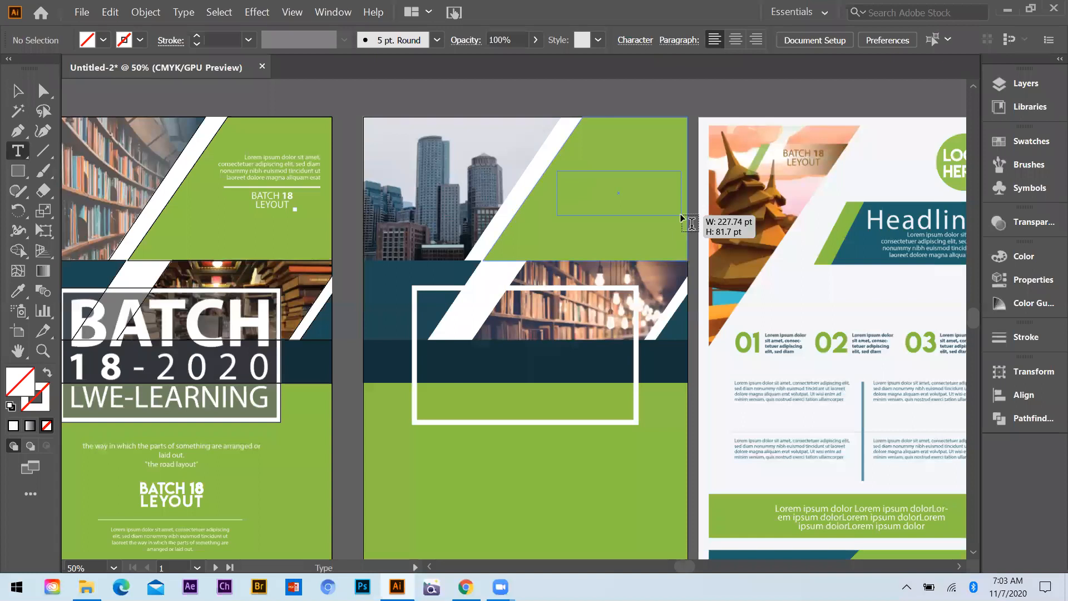
drag(624, 195, 658, 189)
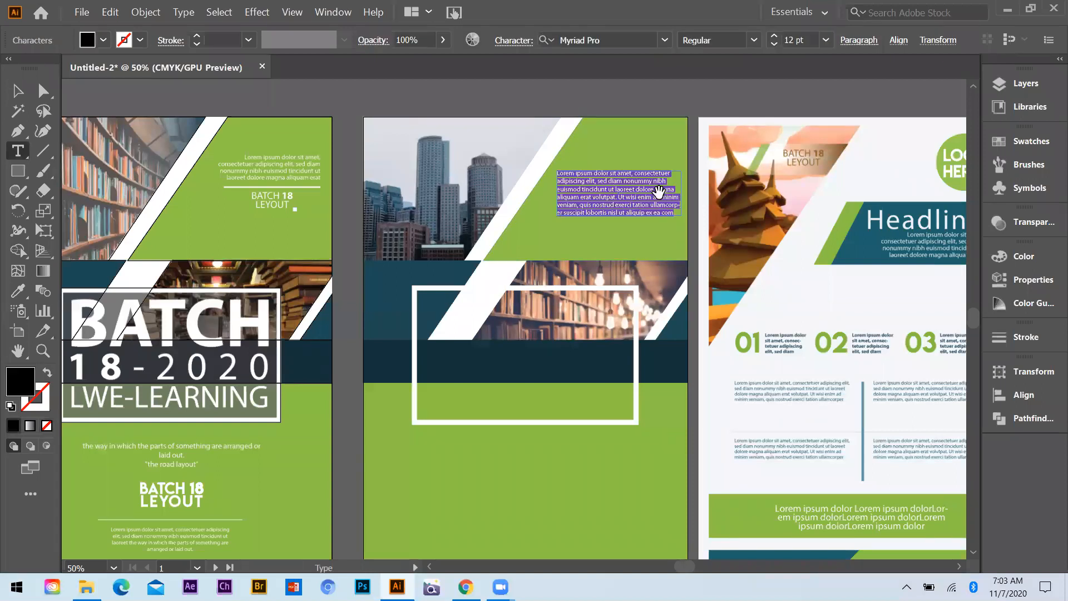
key(ctrl+plus)
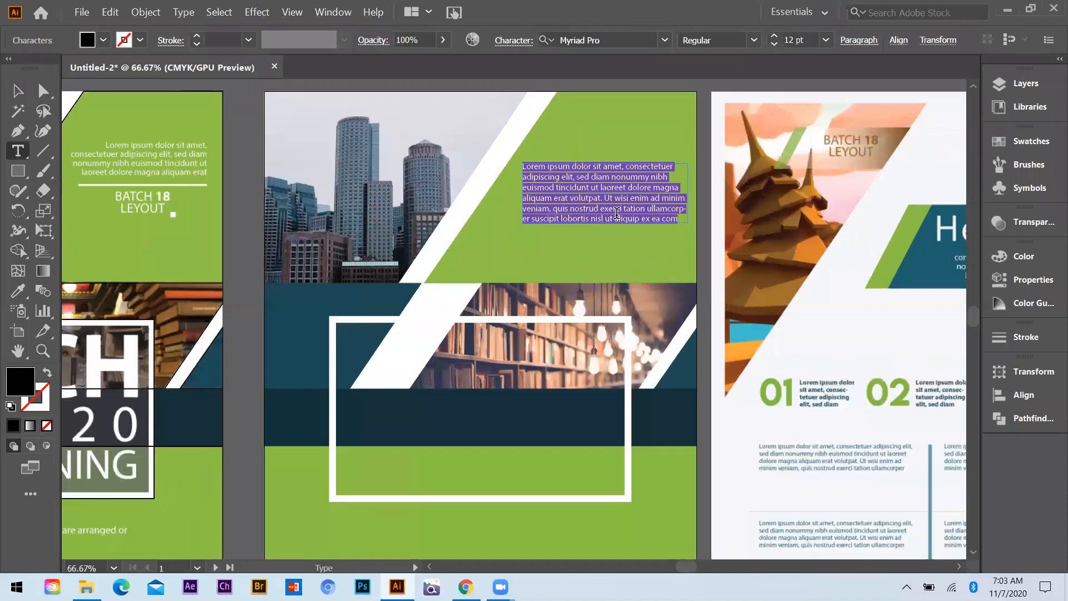
key(ctrl+v)
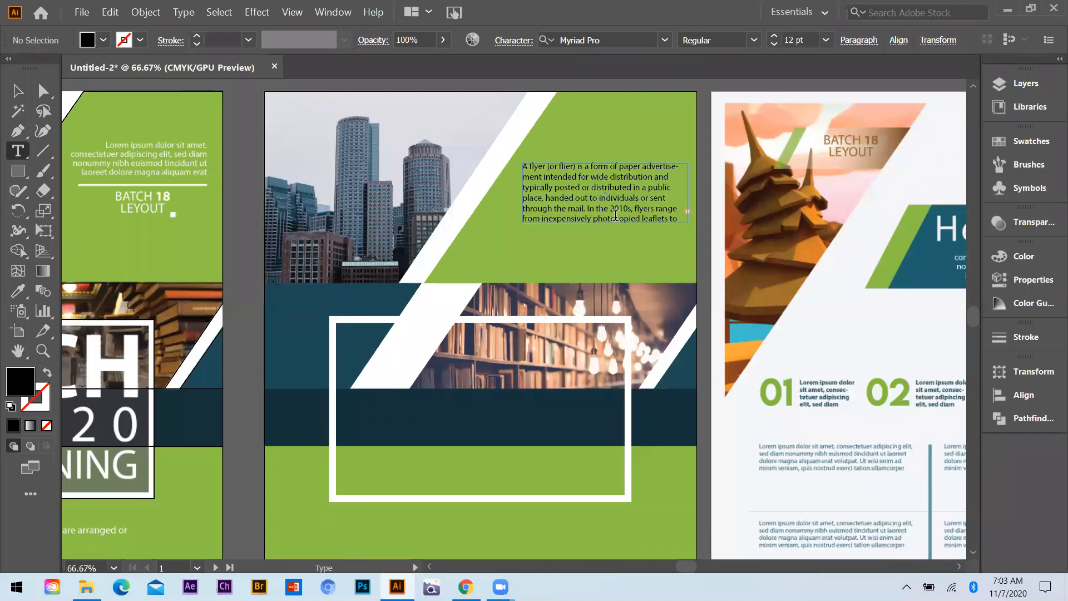
Select all of the pasted flyer description and align the paragraph to the right
key(ctrl+a)
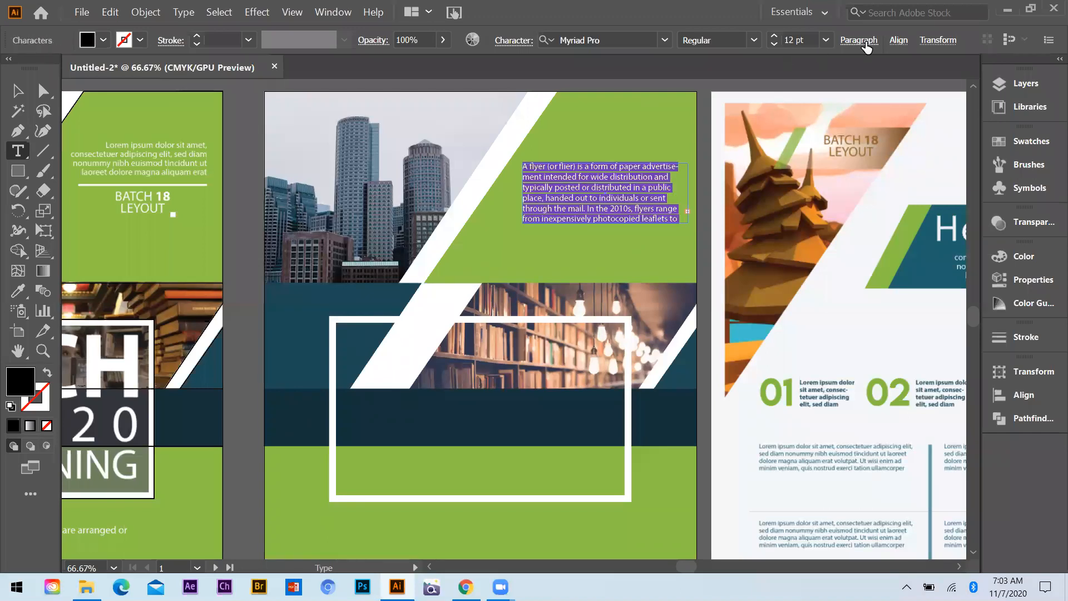
click(897, 41)
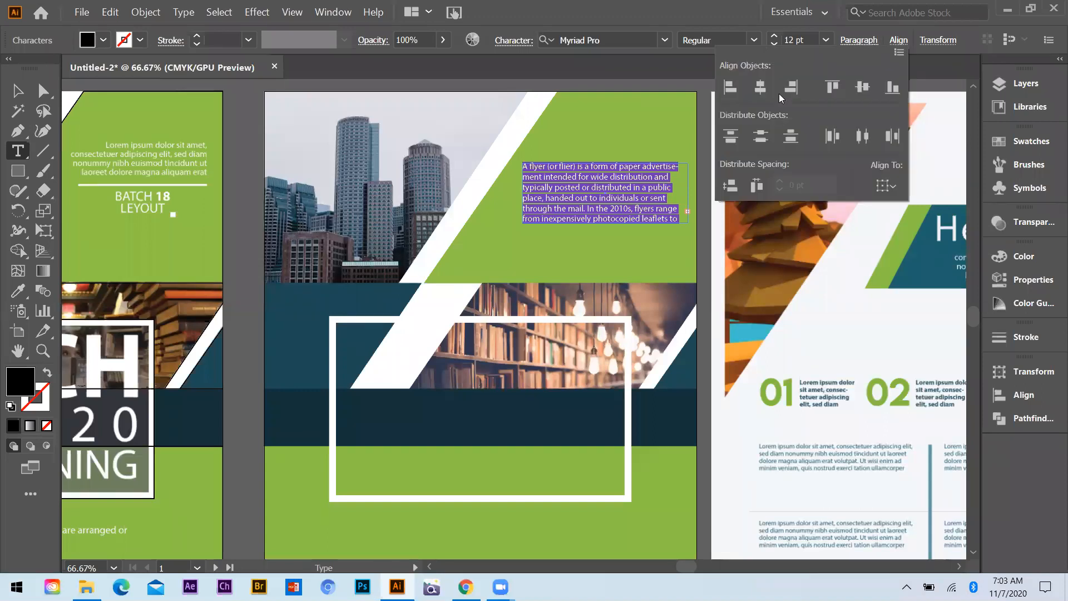
click(858, 40)
click(858, 40)
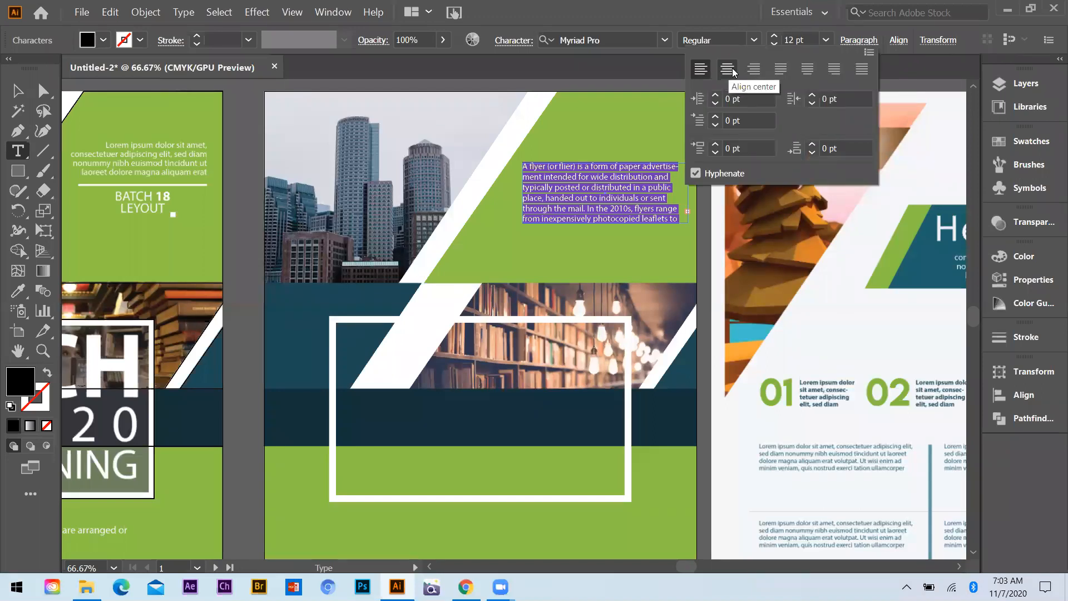
click(754, 68)
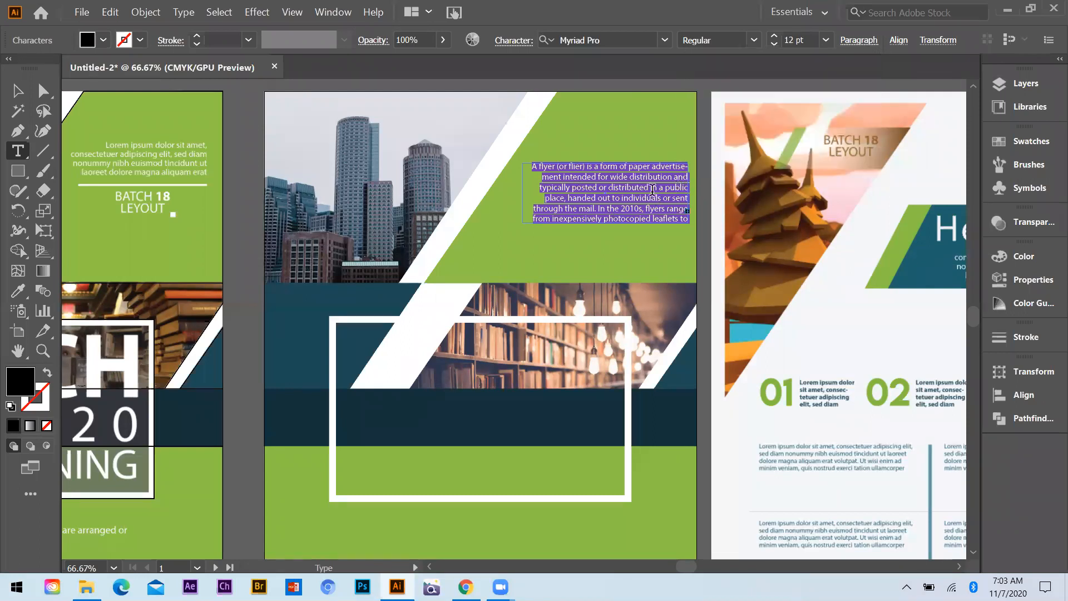
Open the character settings beside the description text and set its leading to 15 pt
key(ctrl+t)
drag(772, 183, 373, 129)
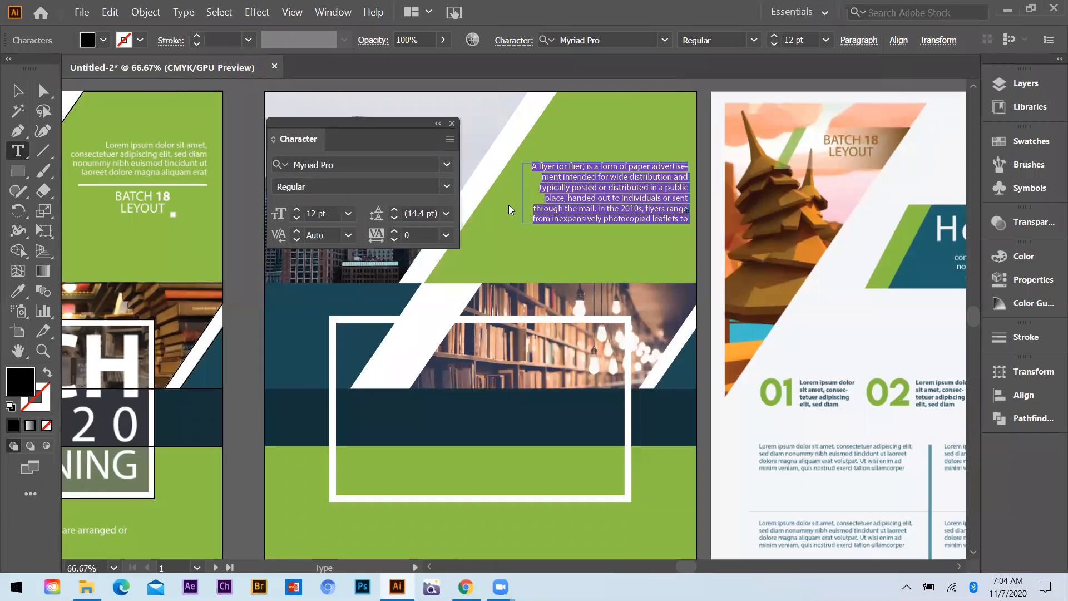
click(394, 208)
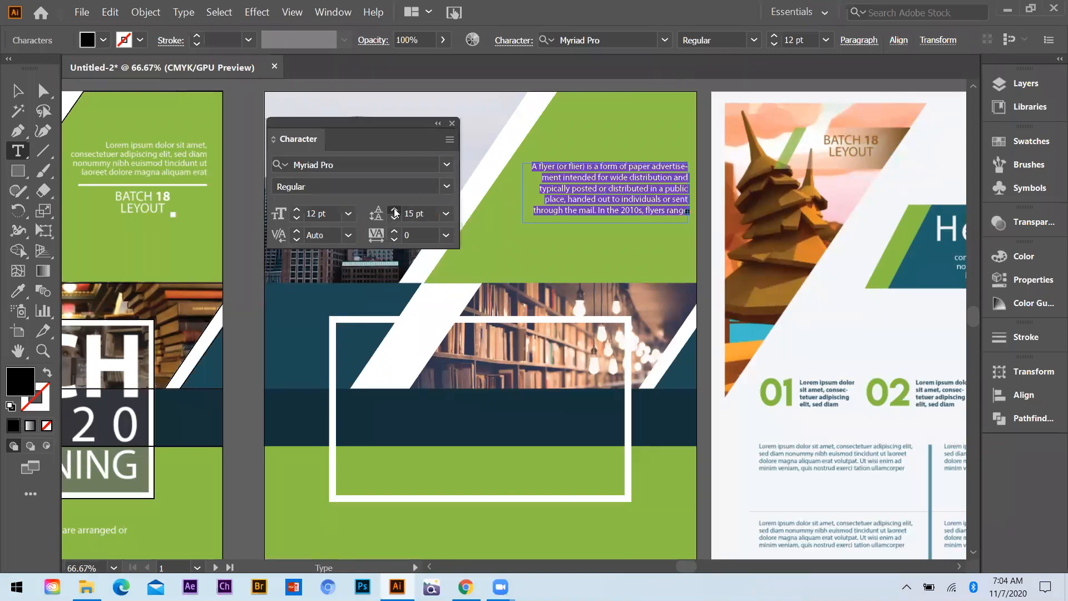
Set the flyer description's leading to 11 pt and widen its text box slightly to the left
click(393, 208)
click(393, 209)
click(395, 218)
click(394, 218)
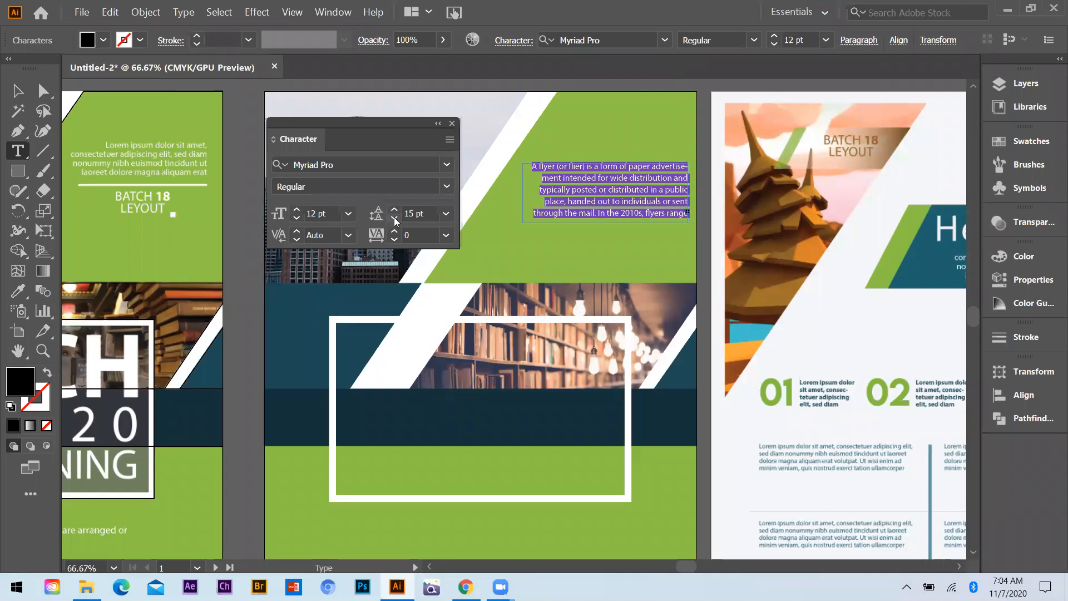
scroll(392, 208, down, 5)
click(394, 210)
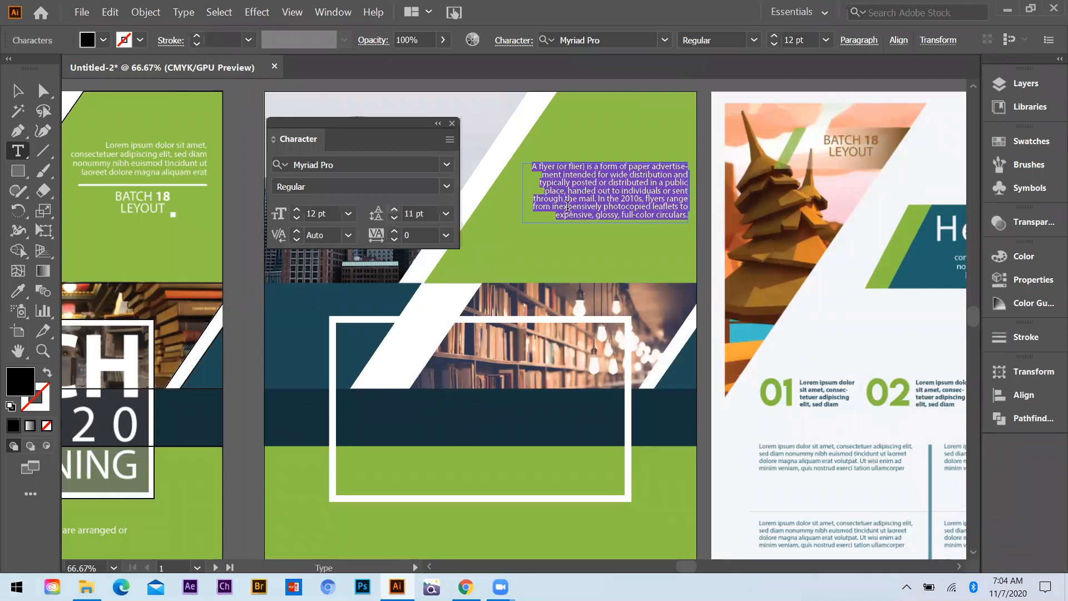
click(18, 92)
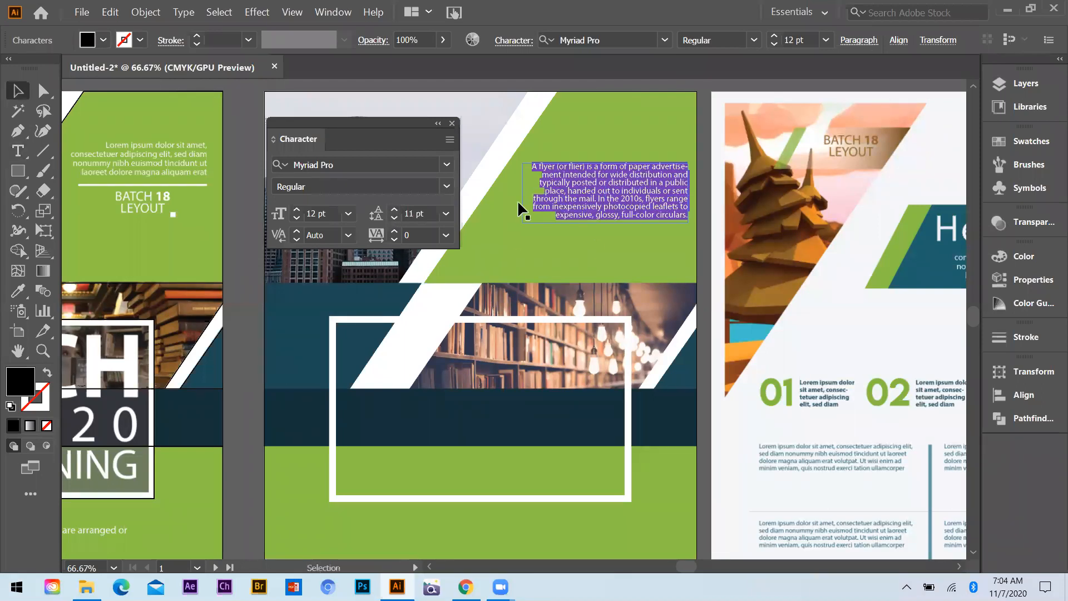
drag(523, 193, 505, 194)
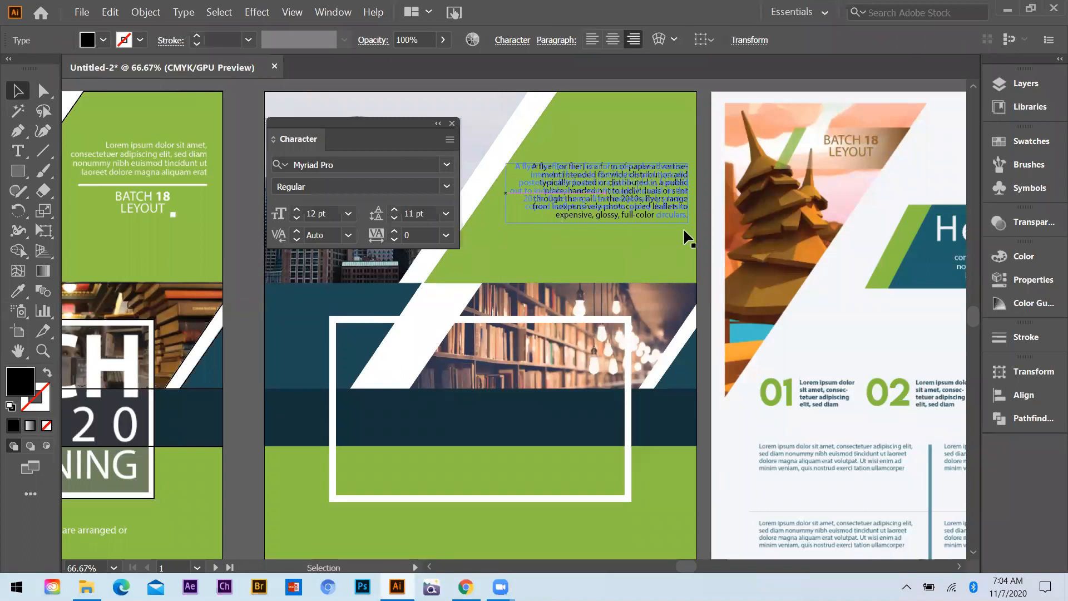
Try to rebreak the description's closing words around "full-color circulars." onto separate lines
key(t)
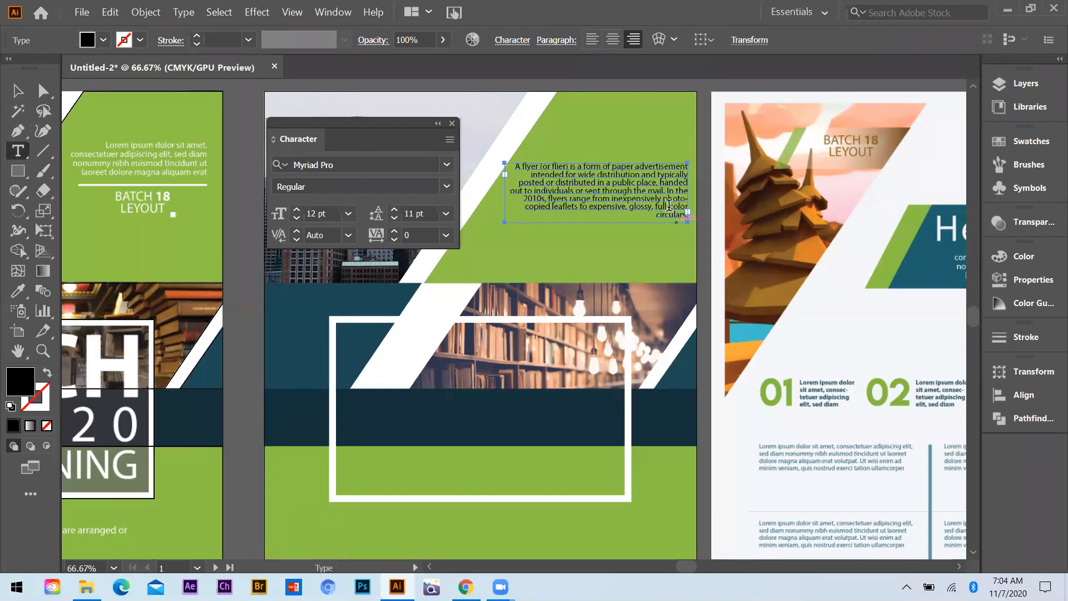
click(682, 217)
key(BackSpace)
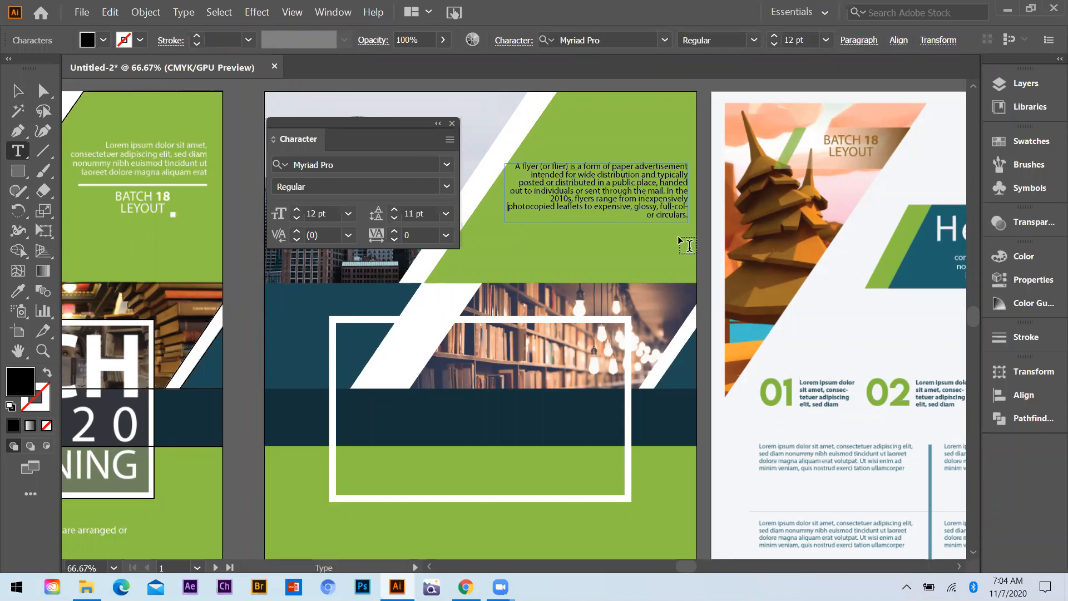
click(675, 207)
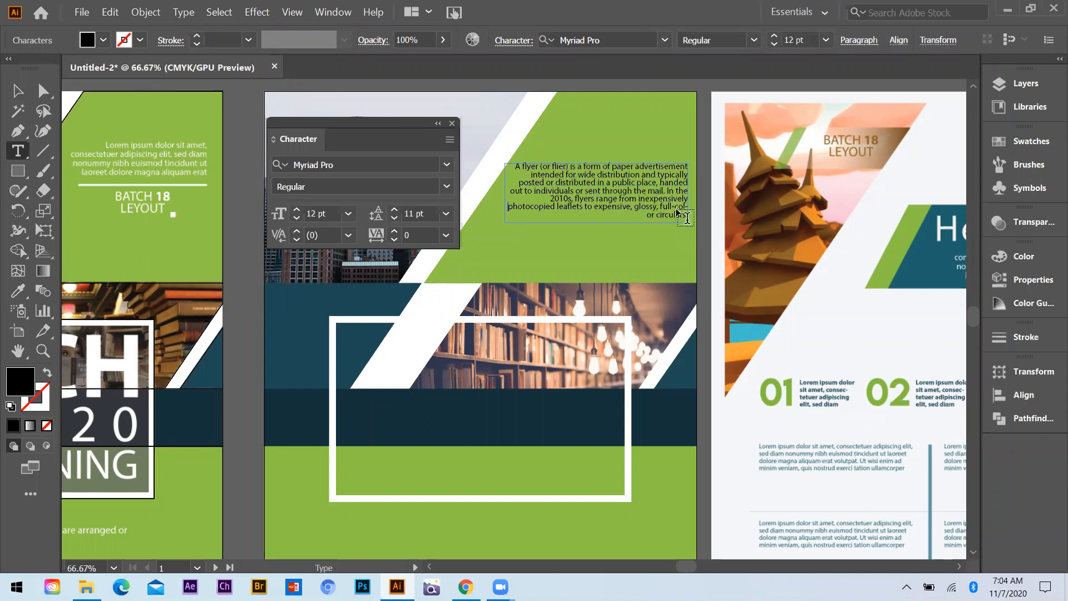
key(Return)
click(673, 206)
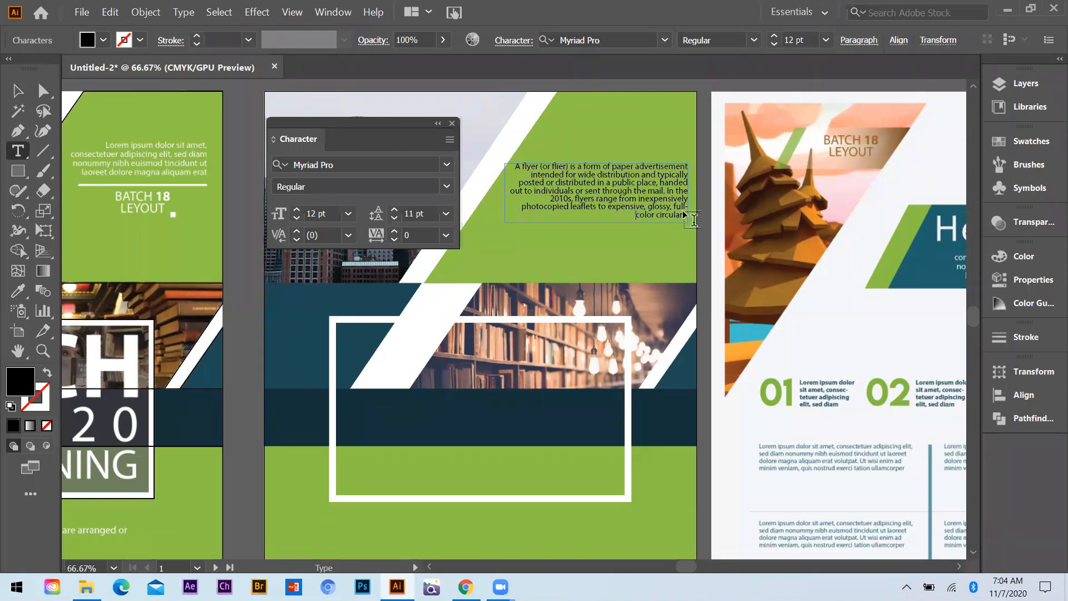
key(Return)
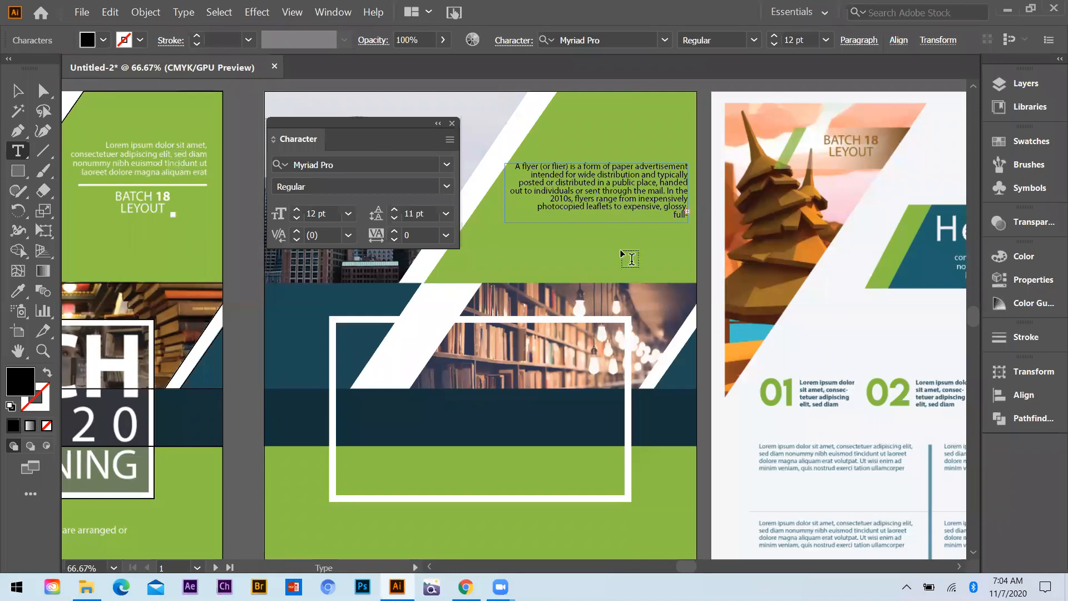
Extend the description's text box downward and rejoin "full-" with "color circulars." on one line
key(Escape)
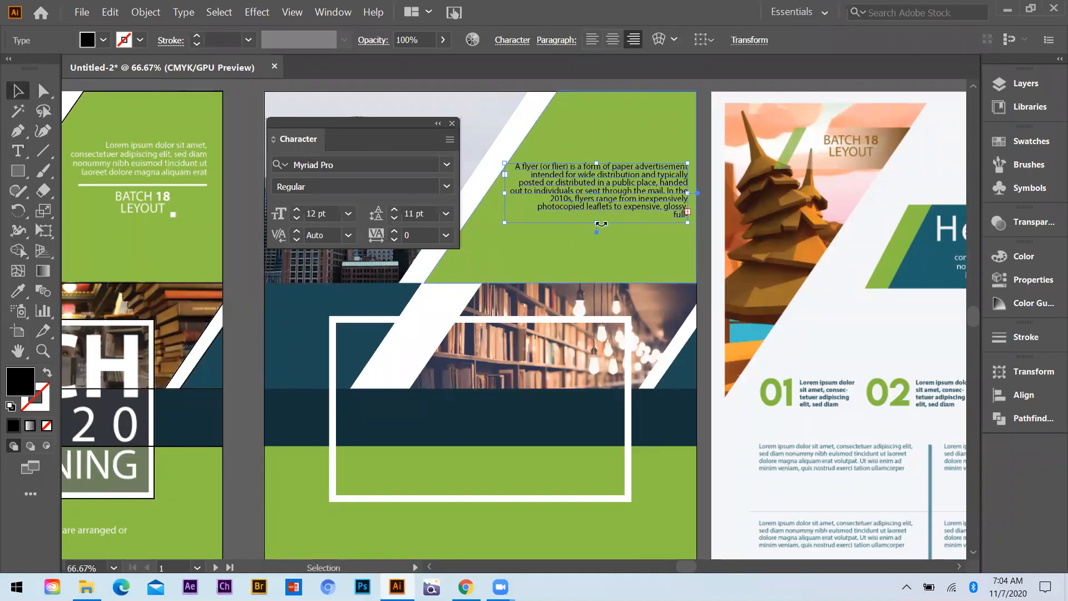
drag(601, 223, 600, 241)
key(t)
click(645, 225)
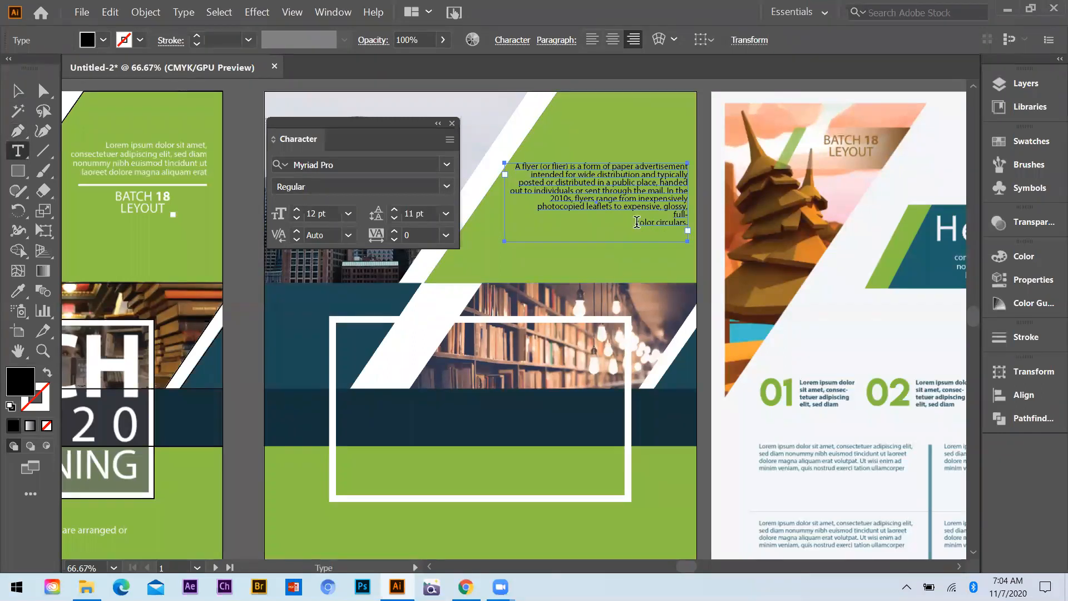
key(BackSpace)
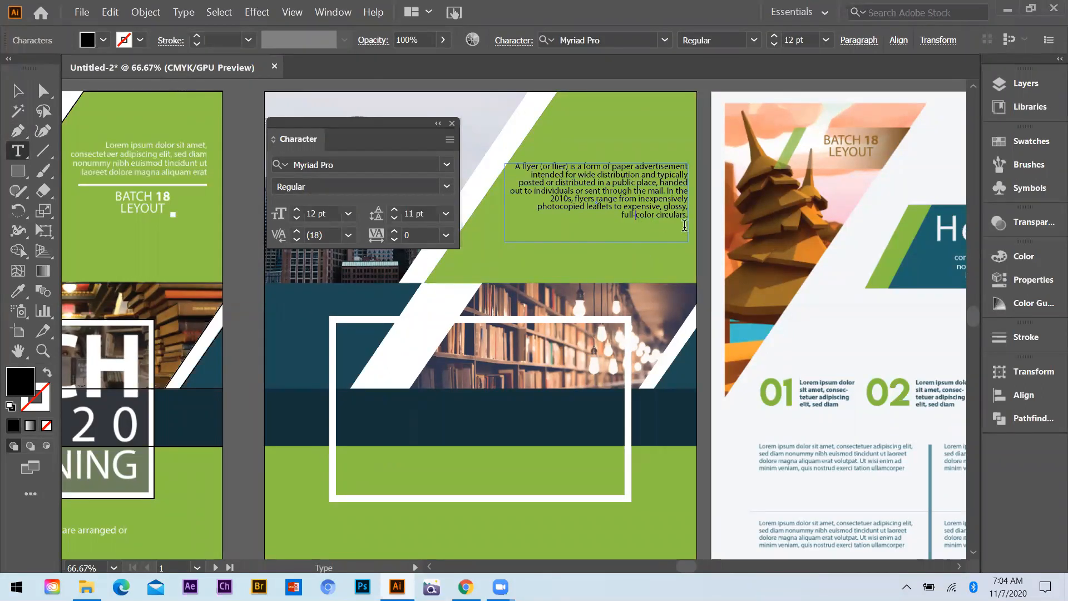
Rearrange the line breaks so that "glossy, full-color circulars." forms the description's last line
click(664, 215)
key(Return)
click(621, 222)
key(BackSpace)
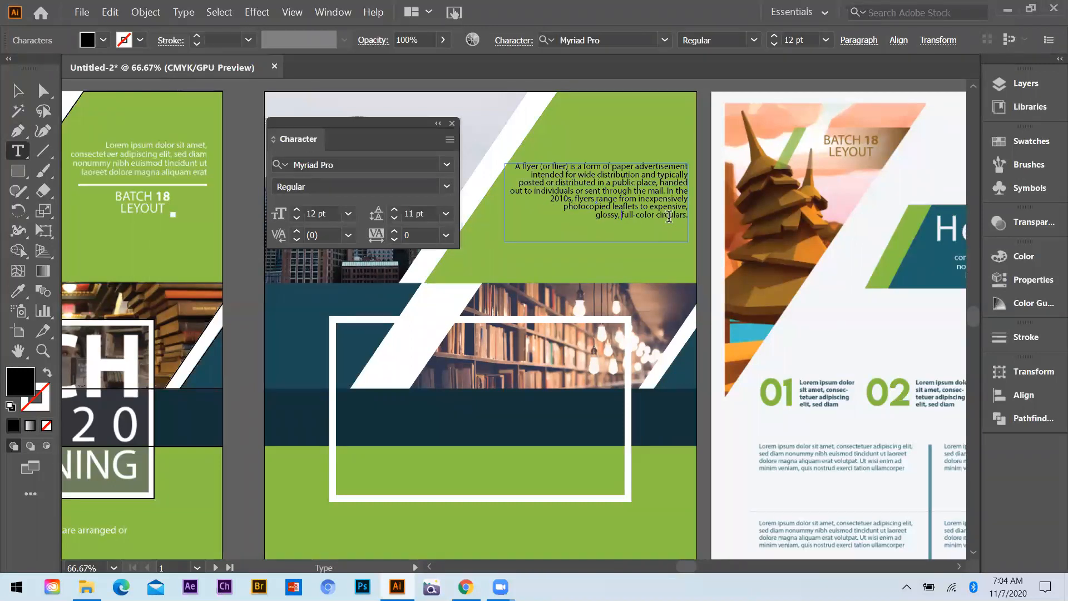
drag(514, 165, 644, 238)
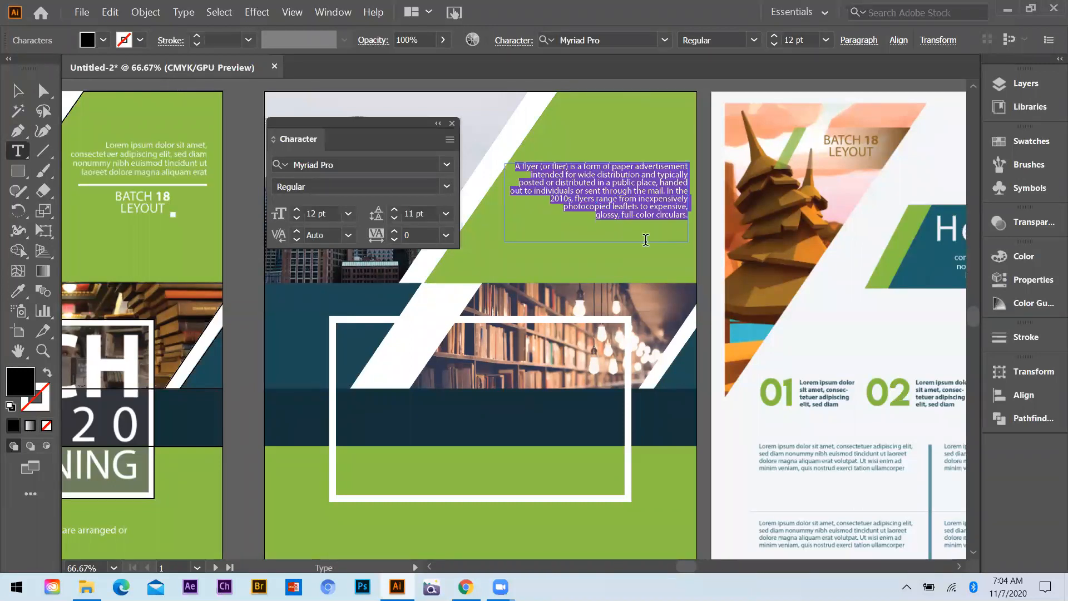
key(Escape)
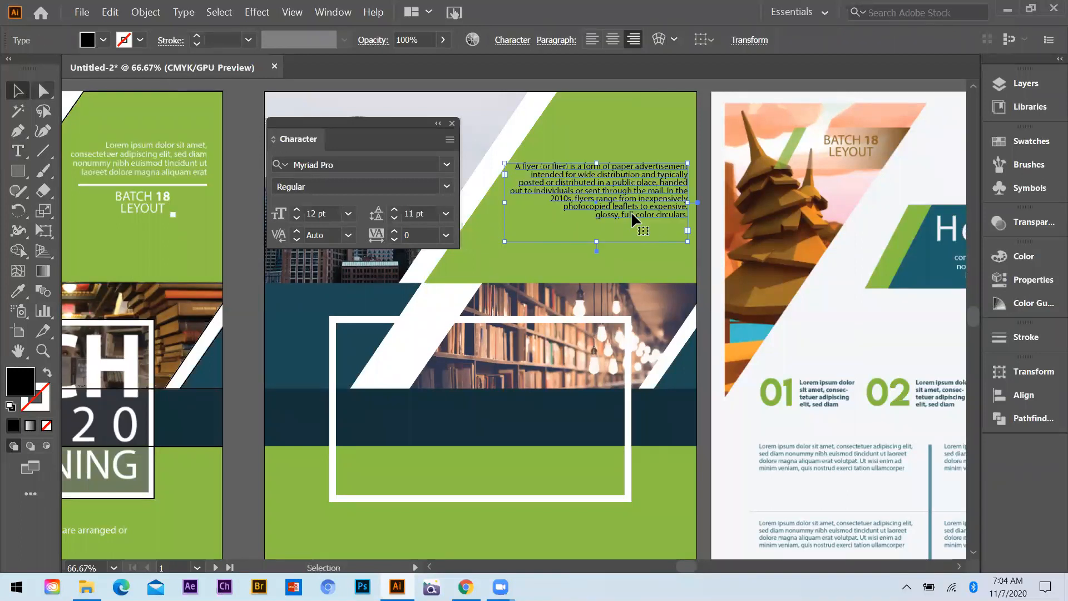
Delete the description's text from "In the 2010s" onward so it ends with "through the mail."
key(t)
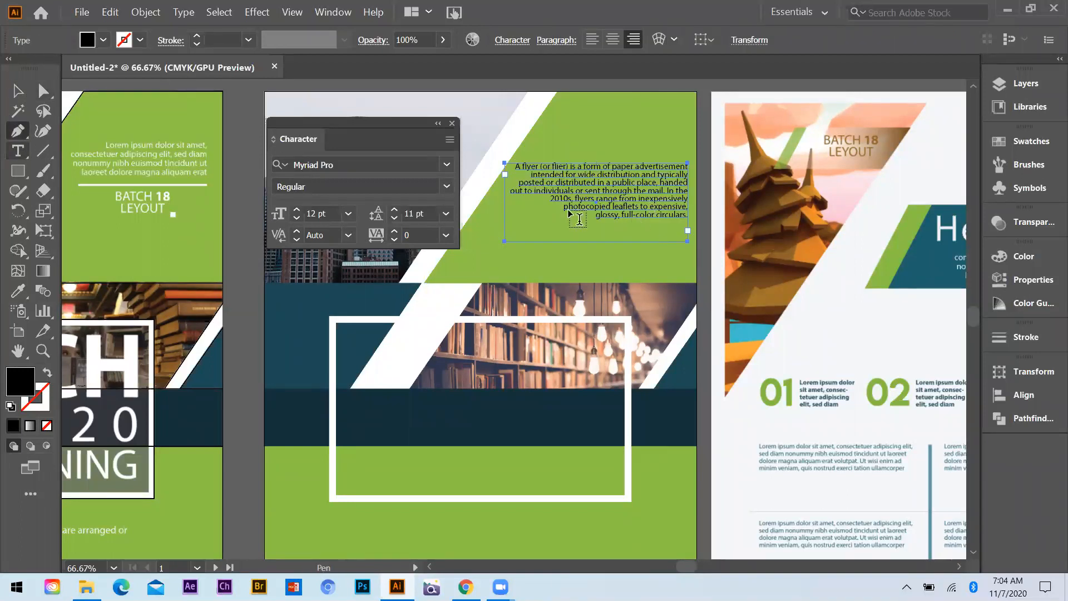
drag(554, 196, 726, 244)
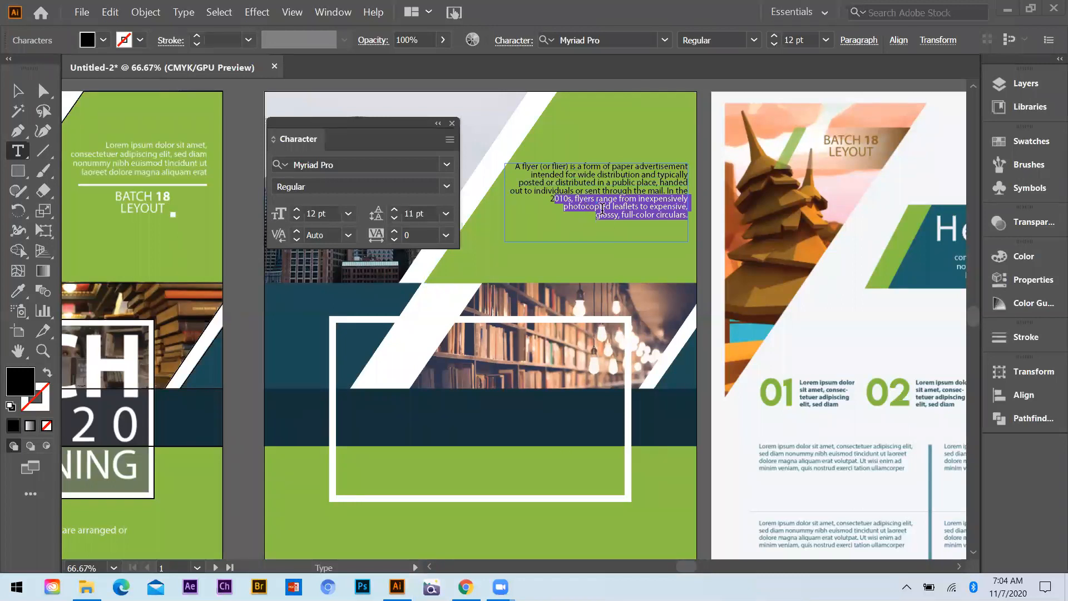
key(BackSpace)
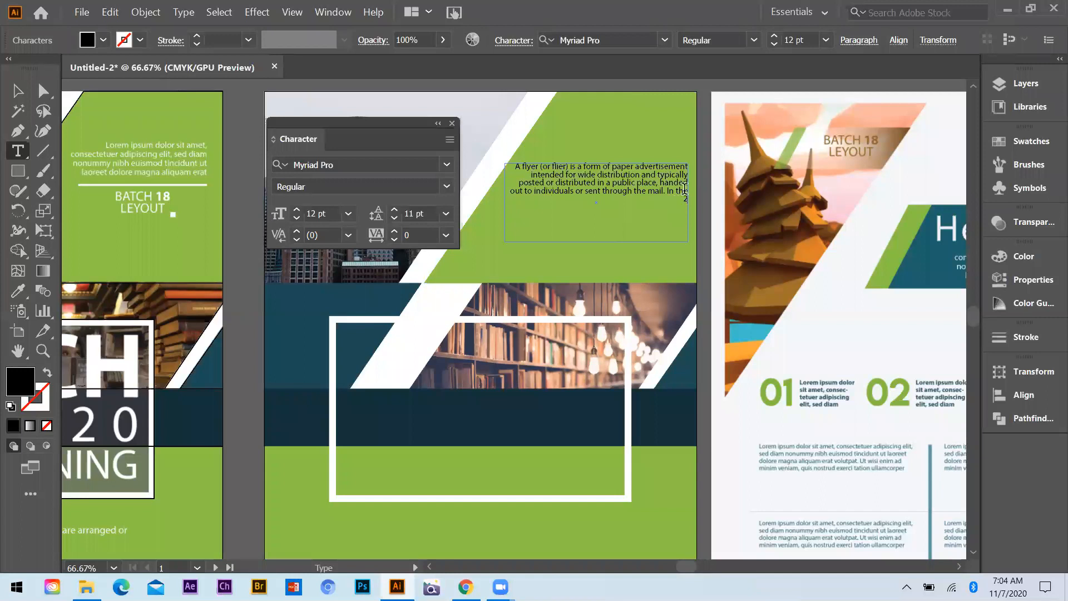
key(BackSpace)
key(BackSpace)
key(BackSpace)
key(BackSpace)
key(BackSpace)
key(BackSpace)
key(BackSpace)
key(BackSpace)
key(BackSpace)
key(BackSpace)
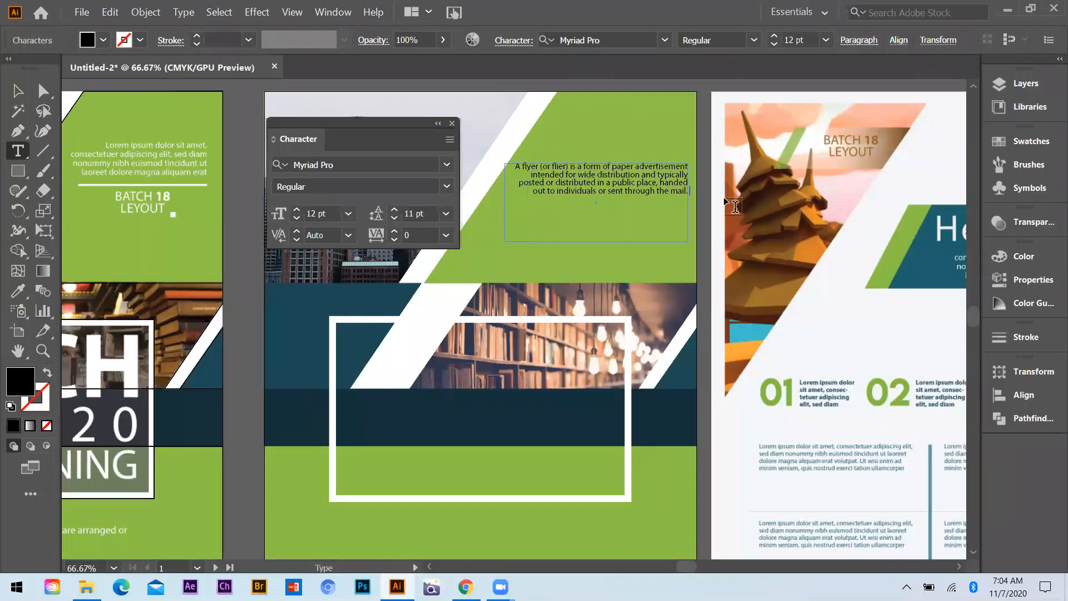
text(il.)
Set the whole description's font size to 14 pt and its leading to 13 pt
key(ctrl+shift+Left)
key(ctrl+shift+Left)
key(ctrl+shift+Left)
key(ctrl+a)
key(ctrl+shift+period)
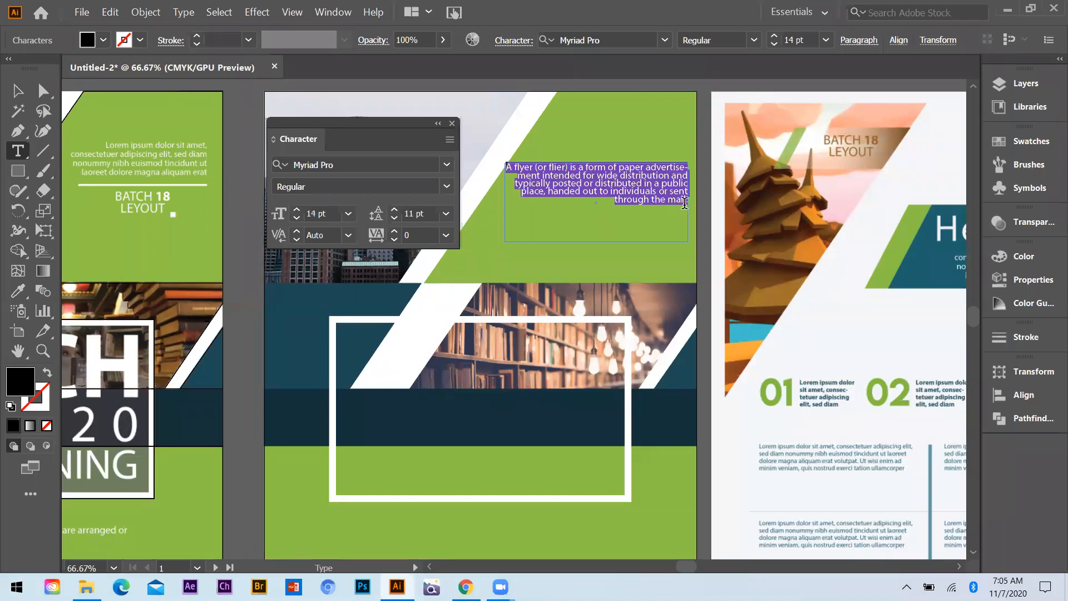
key(alt+Down)
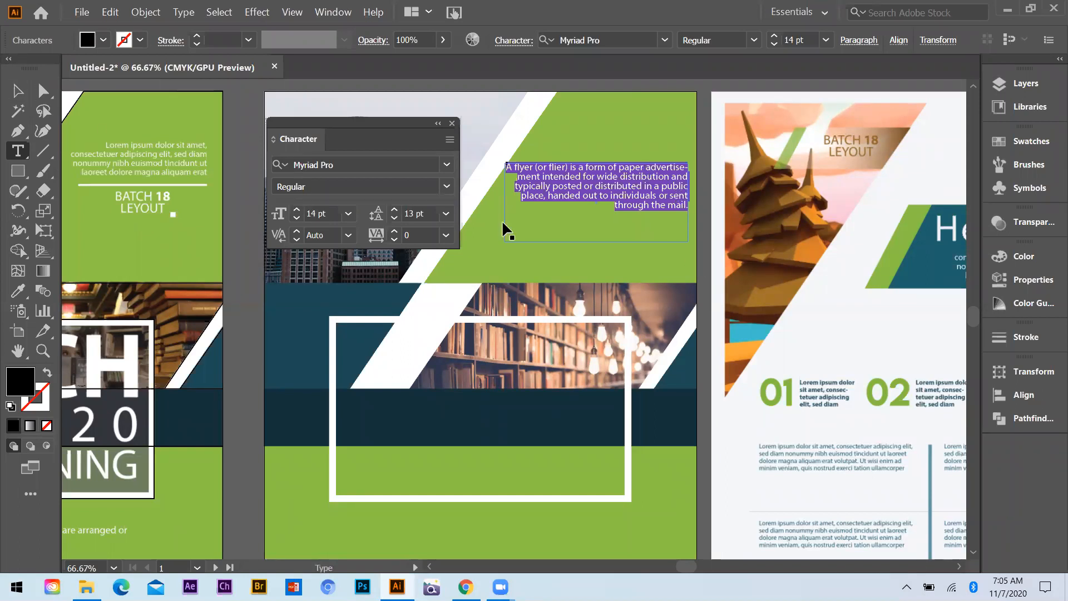
Narrow the description's text box from its left side and start a new line before "through the mail."
key(Escape)
drag(504, 203, 531, 203)
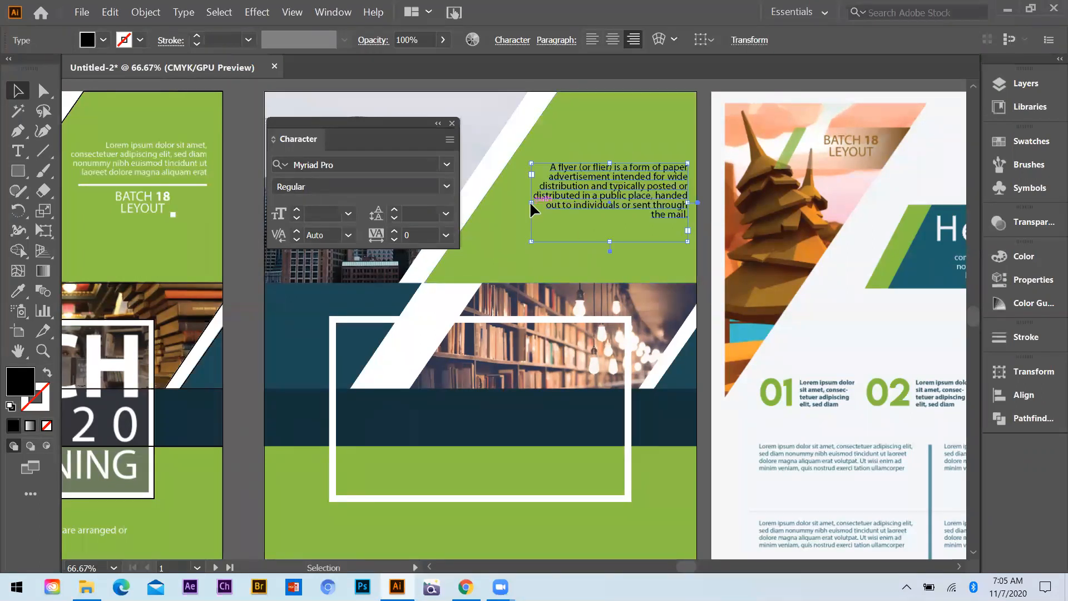
click(19, 151)
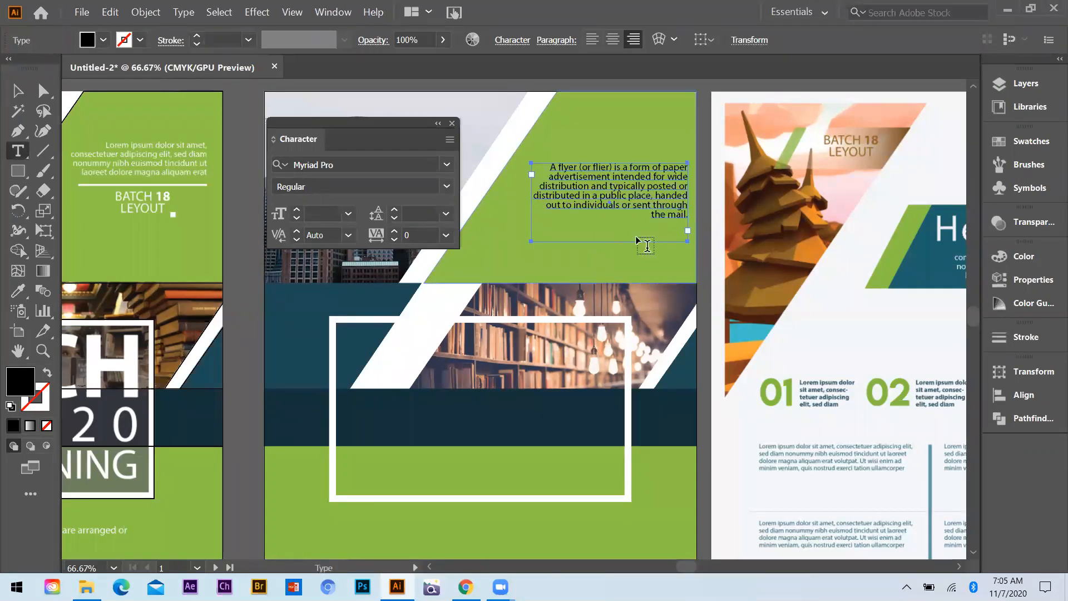
click(648, 204)
key(Return)
Move the description's text box up slightly and rejoin "through the mail." with the line above it
click(17, 90)
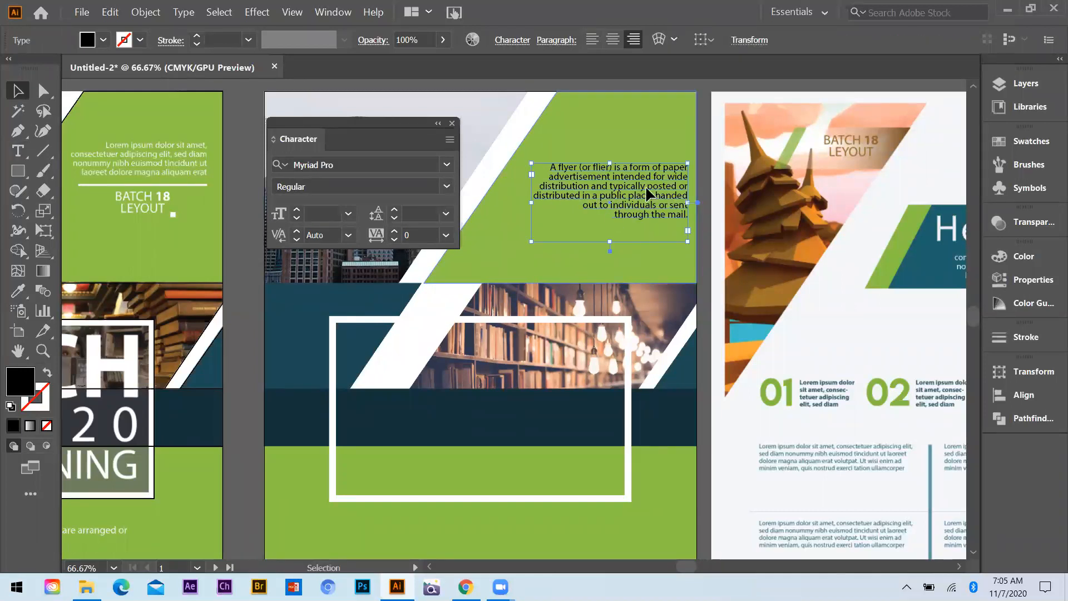
drag(679, 210, 679, 202)
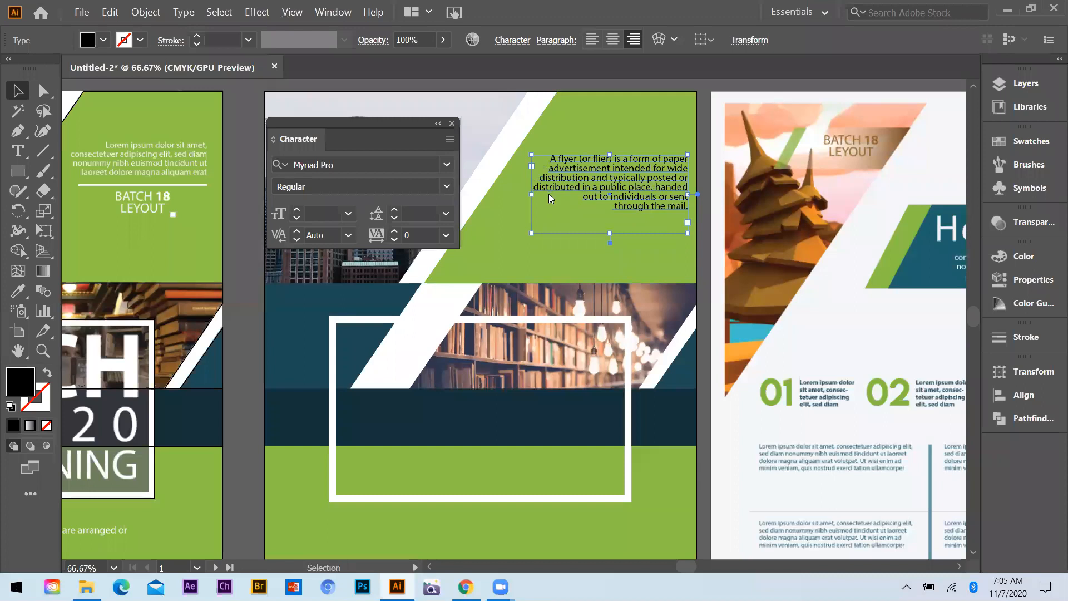
key(ctrl+1)
key(t)
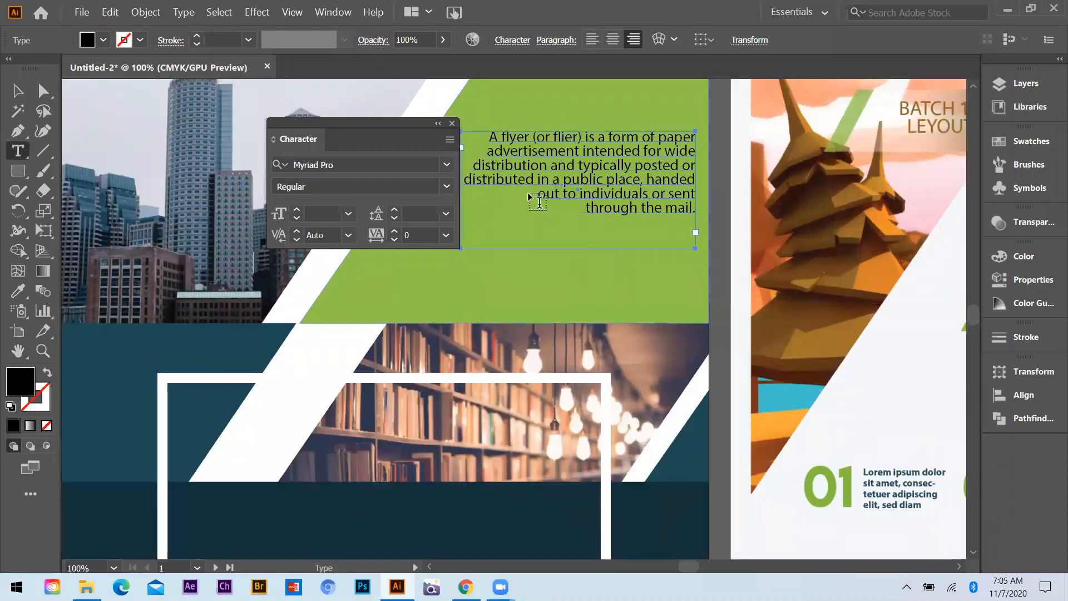
click(587, 207)
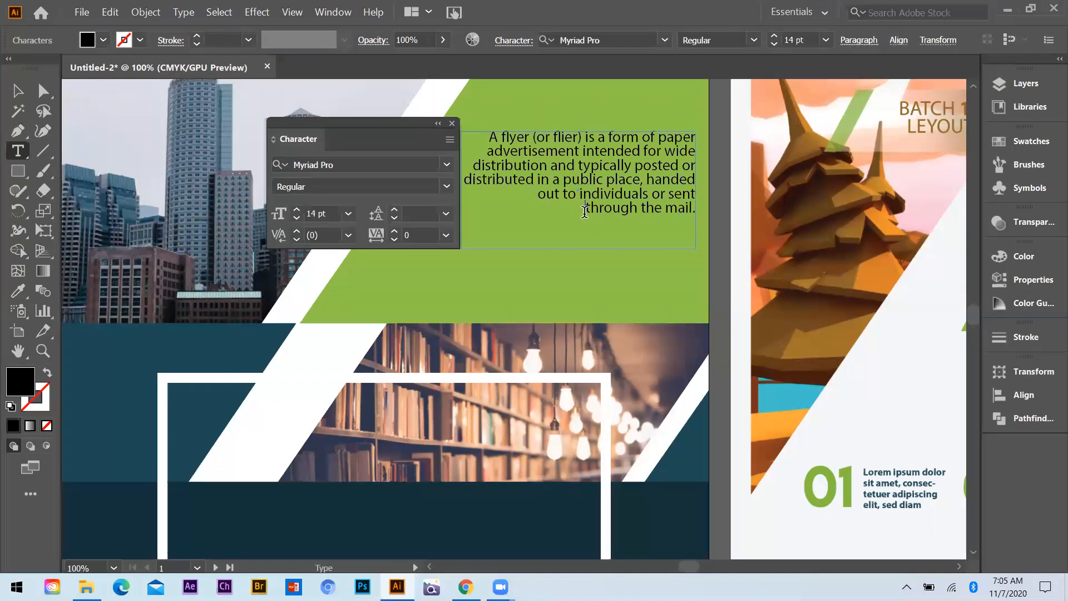
key(BackSpace)
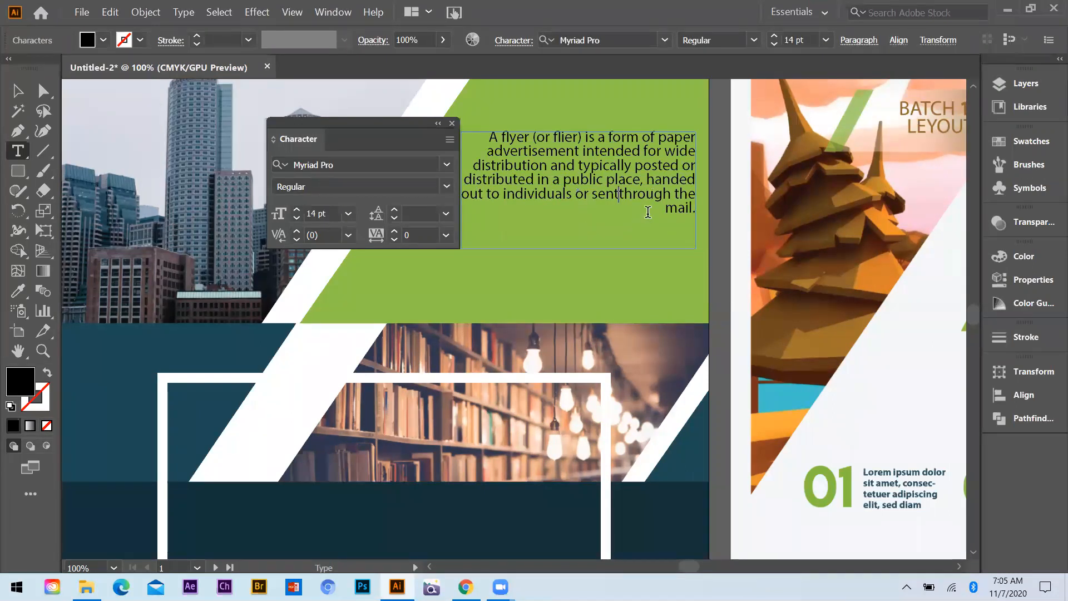
key(Escape)
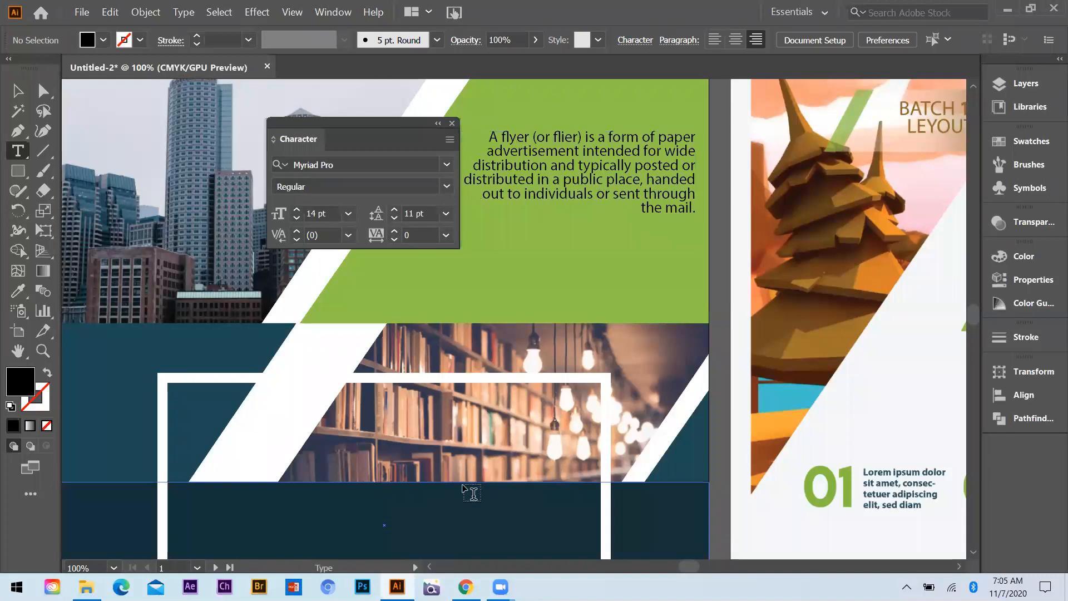
Break the description's last lines into "handed out to individuals or" and "sent through the mail."
click(649, 180)
click(648, 192)
key(Return)
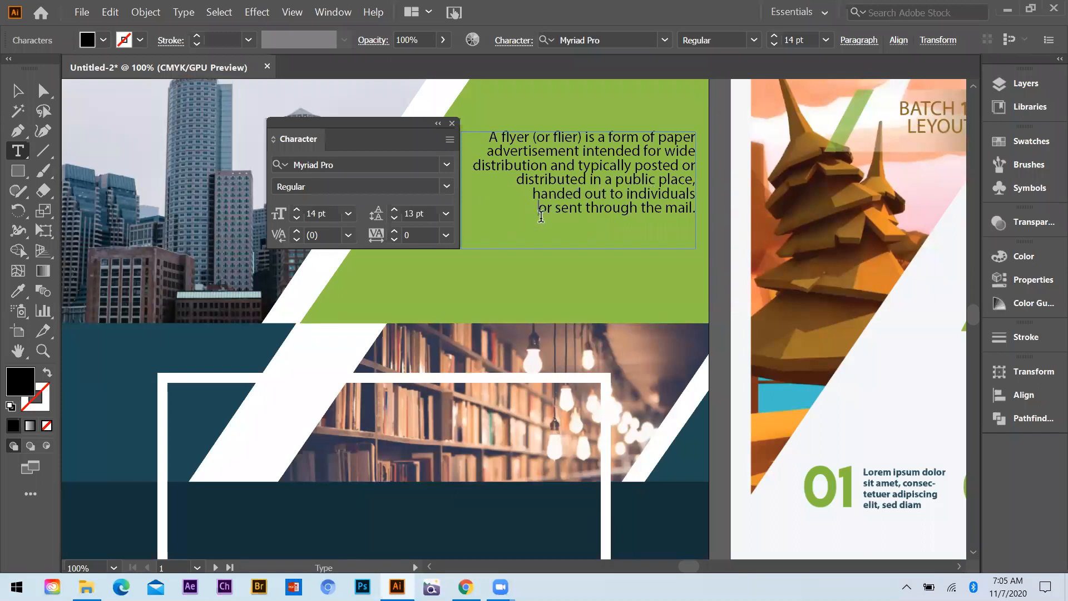
key(BackSpace)
click(668, 194)
key(Return)
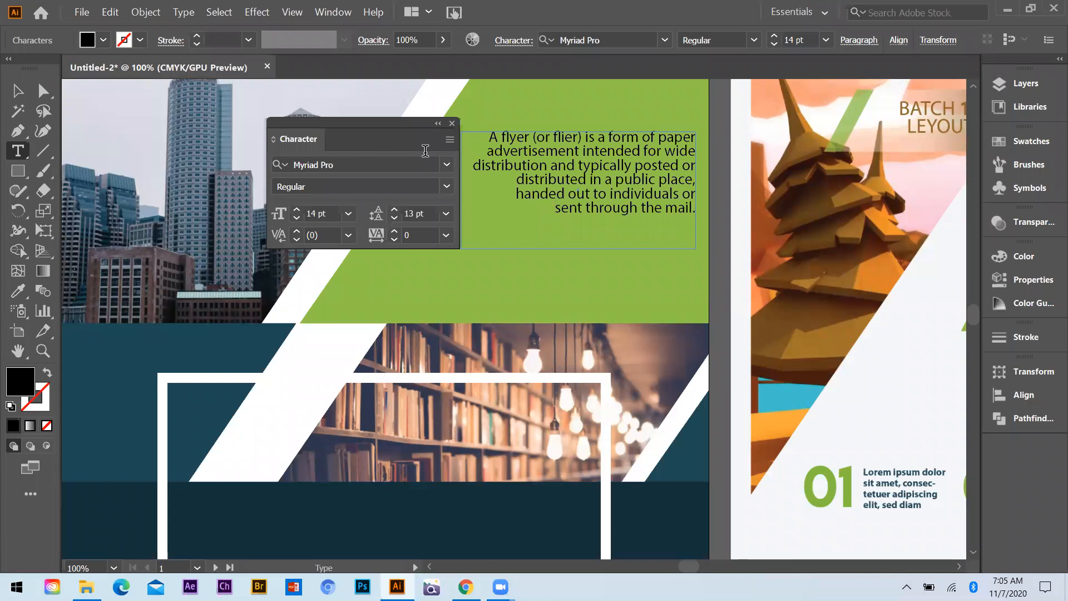
Make the word "flyer" in the description bold
double_click(503, 131)
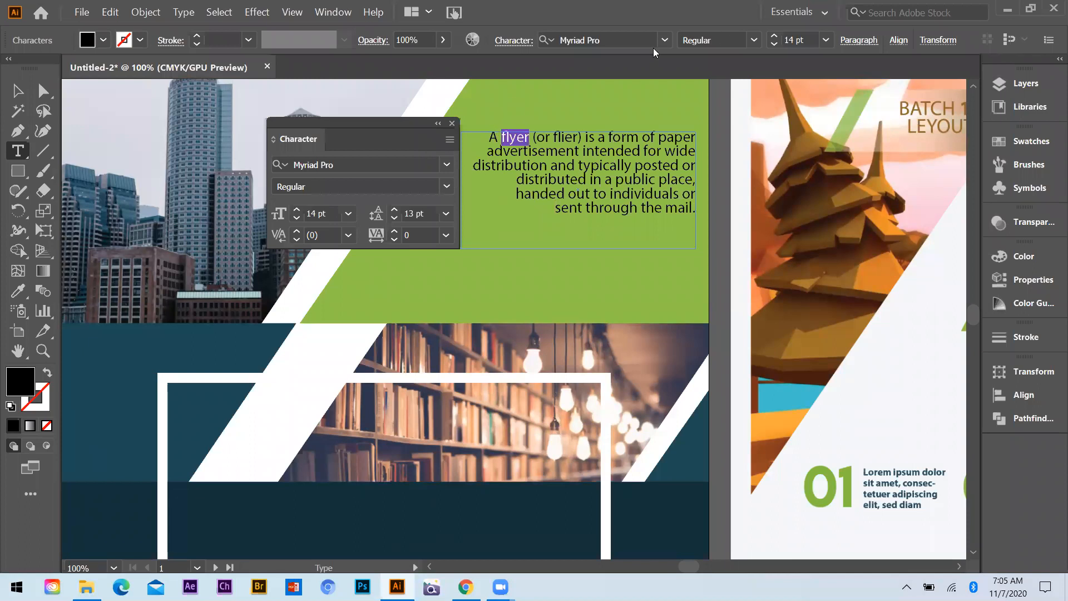
key(ctrl+shift+b)
click(14, 89)
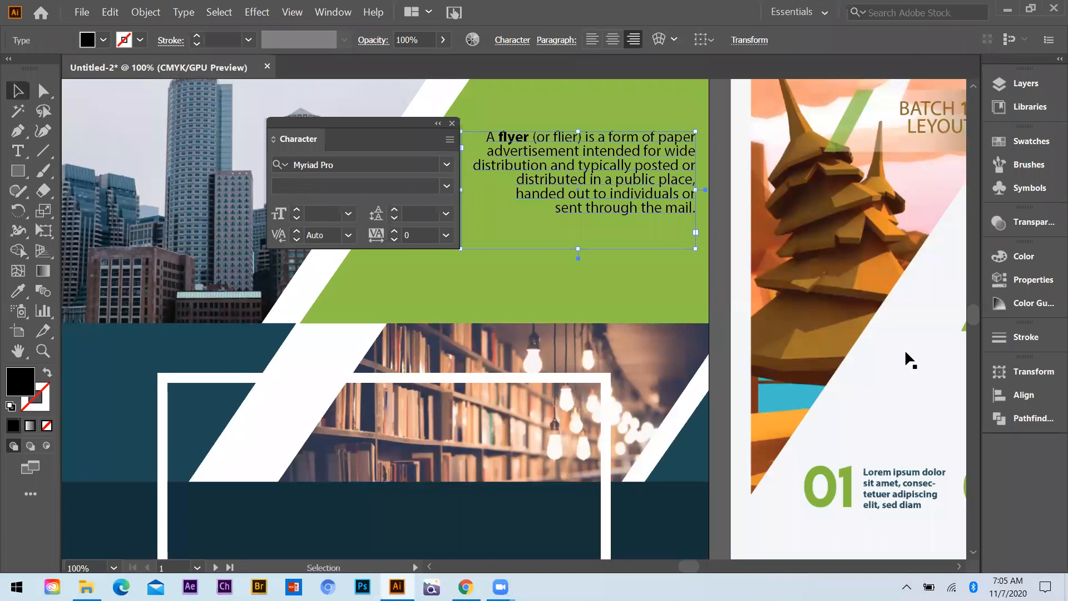
Recolour the description text white by sampling the pale background of the neighbouring sample flyer with the Eyedropper
key(i)
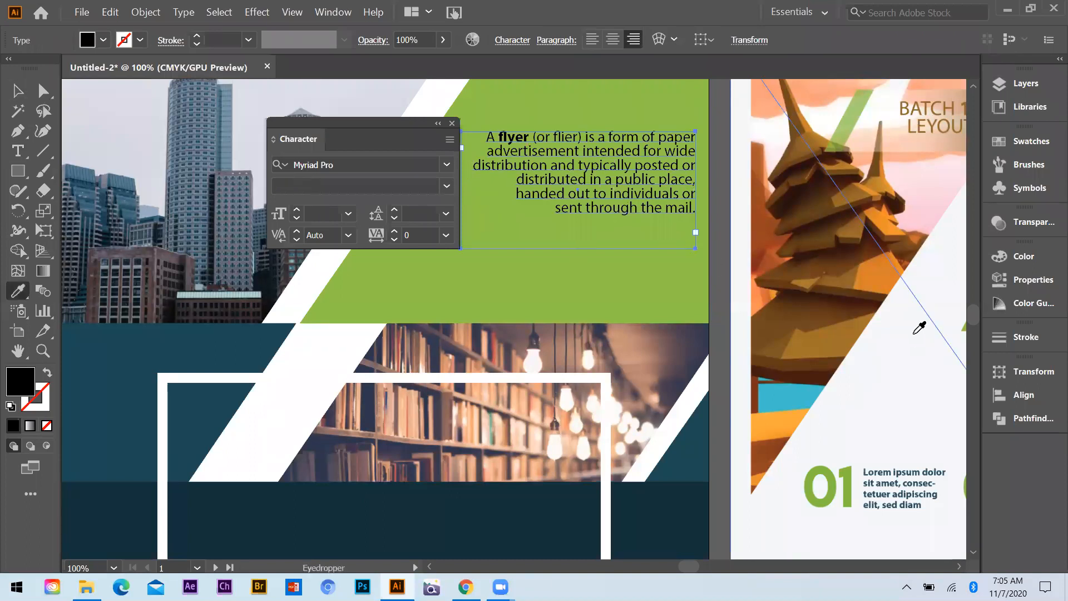
click(910, 334)
click(18, 91)
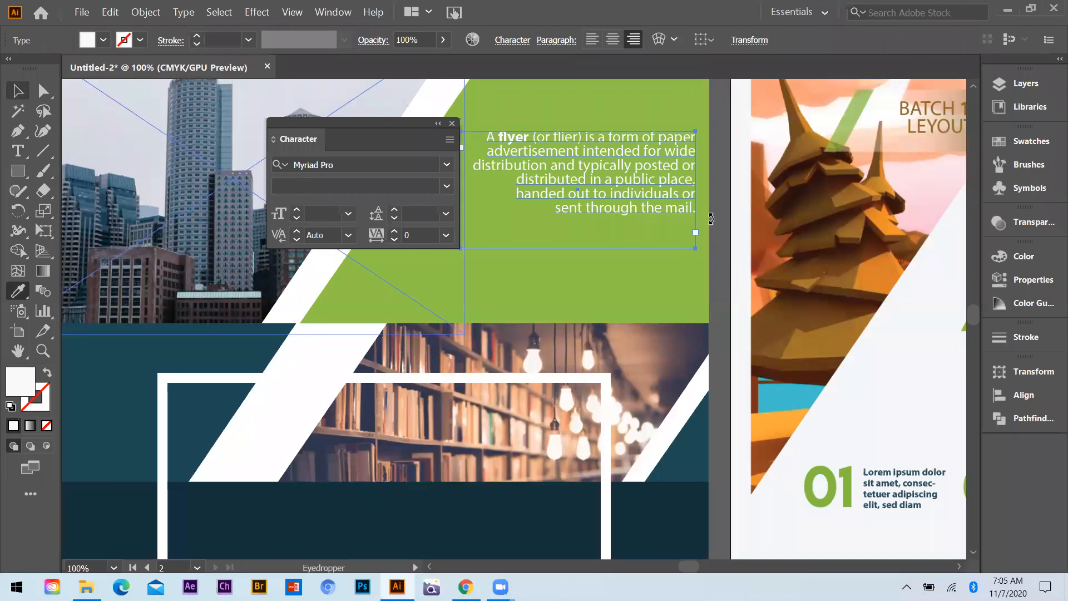
Draw a short, thin white rectangle just below the description text on the green area
scroll(671, 216, down, 1)
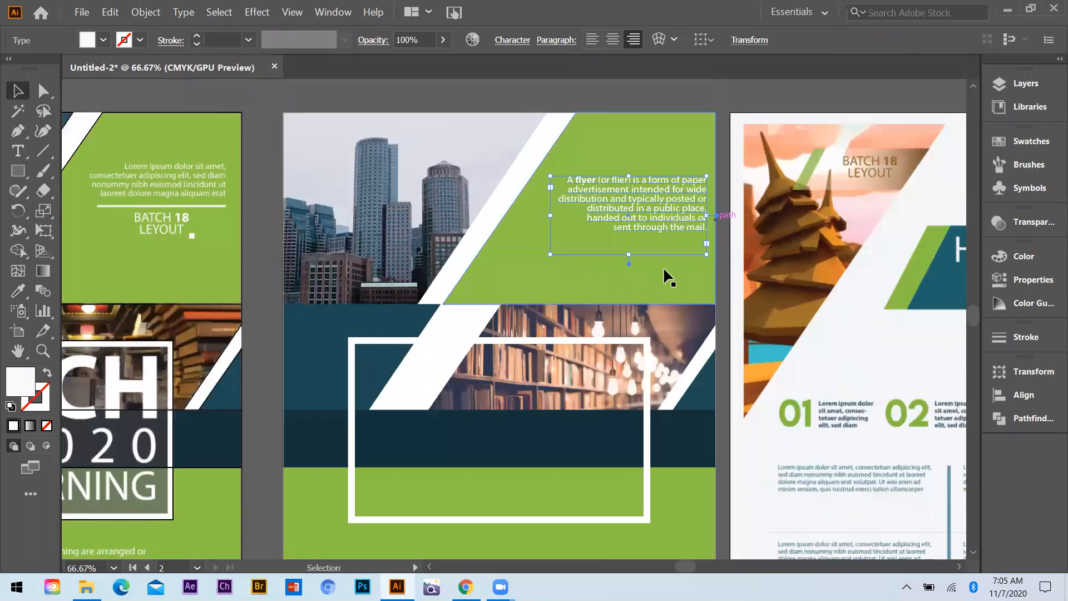
click(262, 207)
scroll(671, 219, up, 1)
click(18, 170)
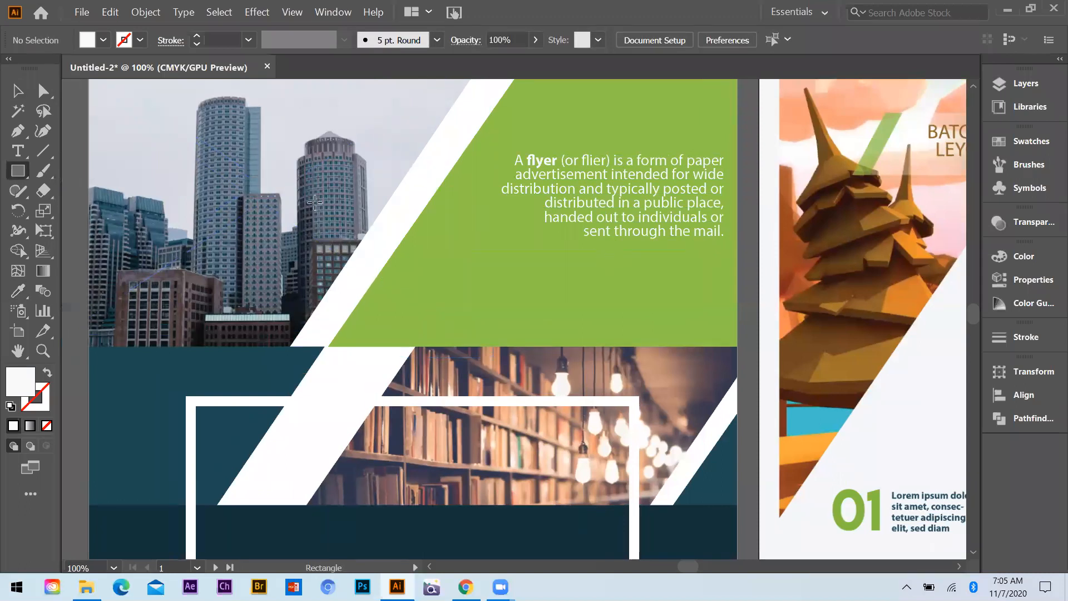
drag(560, 245, 602, 251)
key(v)
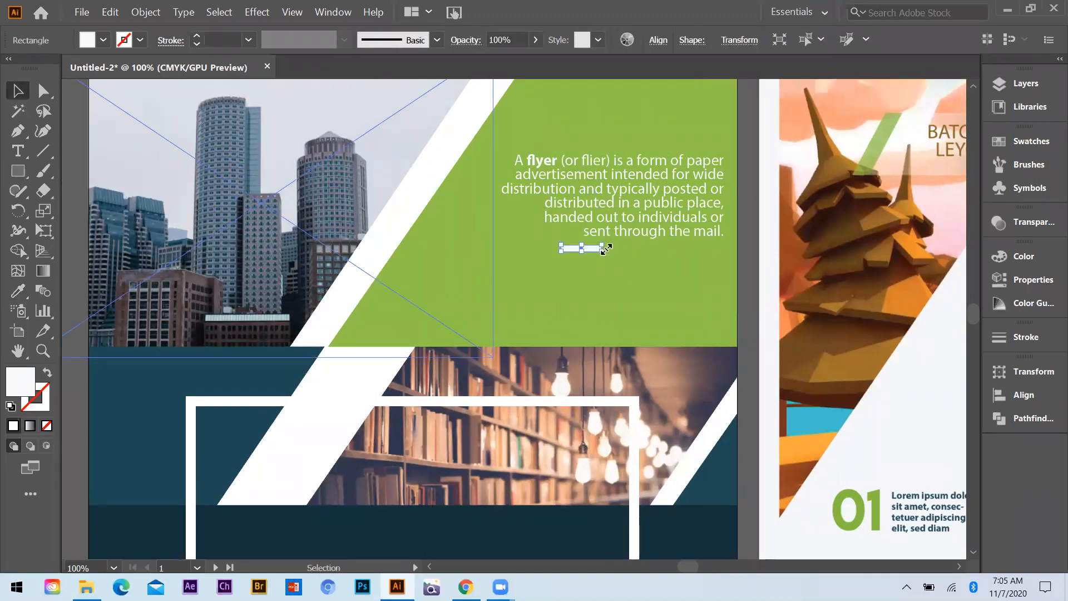
Stretch the thin rectangle into a divider line spanning most of the description's width, placed just below the last line of text
key(ctrl+plus)
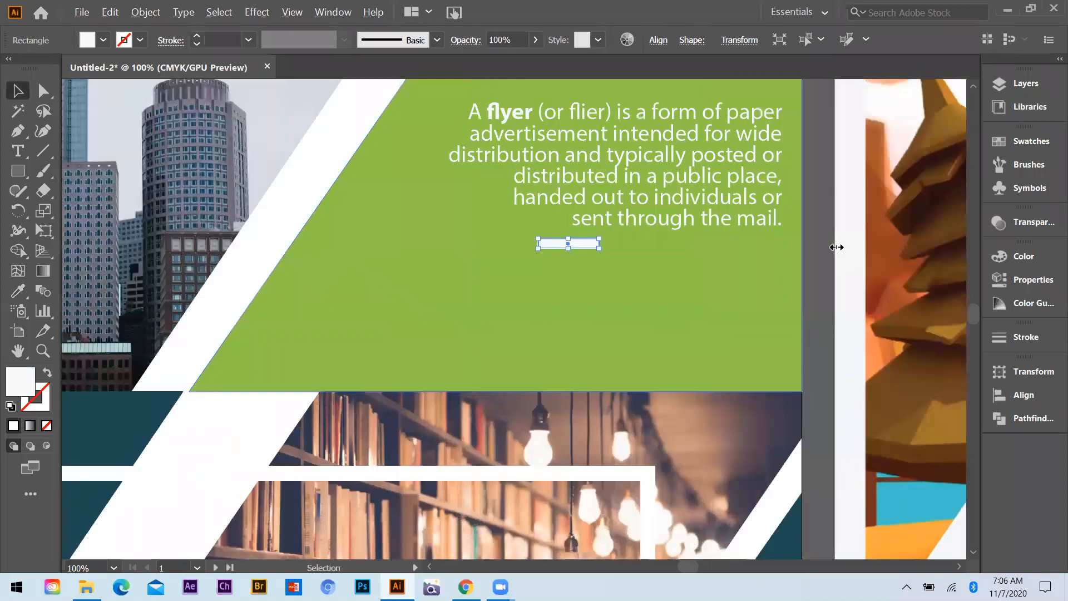
scroll(604, 258, up, 1)
drag(595, 239, 836, 246)
drag(676, 245, 677, 238)
drag(521, 233, 502, 239)
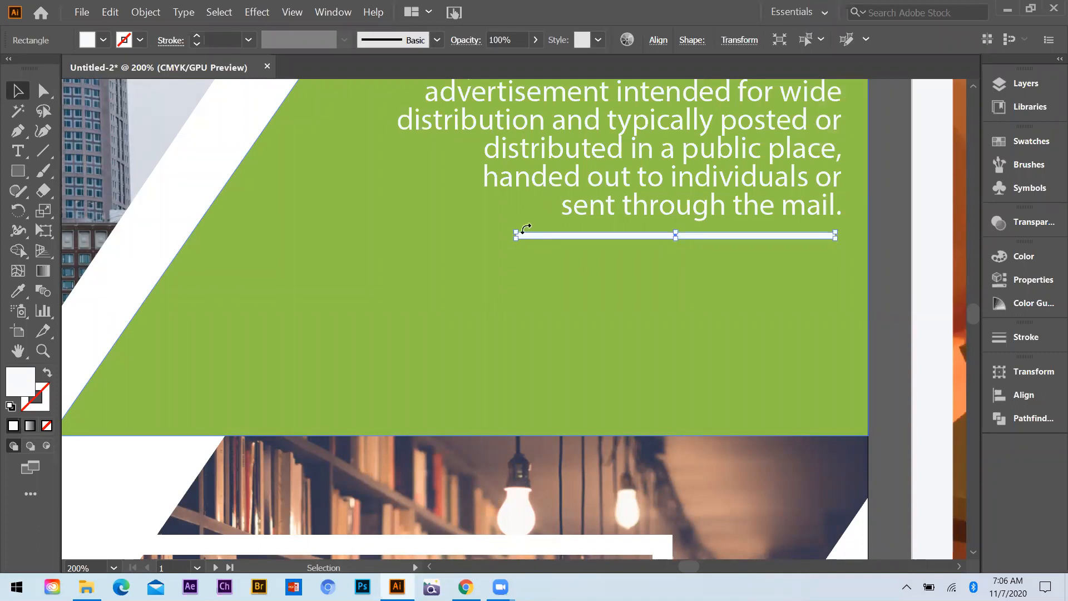
scroll(523, 229, up, 5)
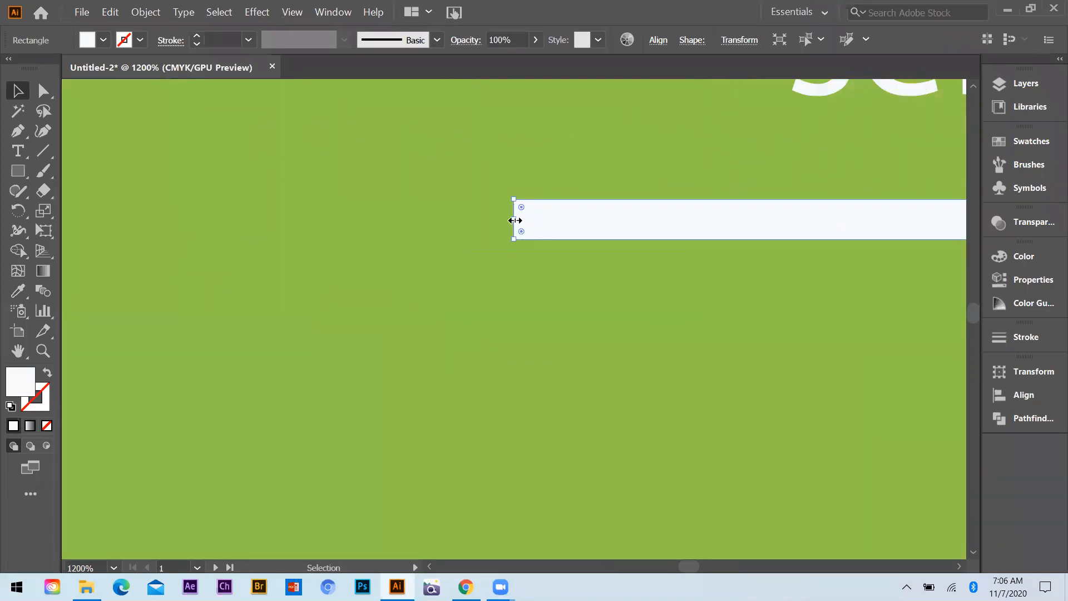
scroll(513, 248, down, 5)
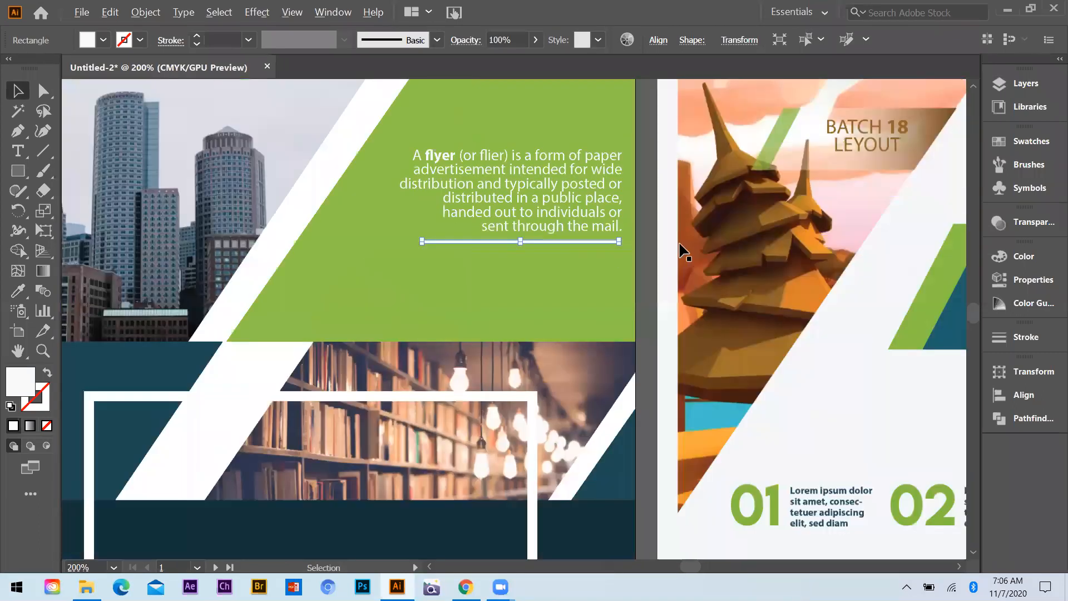
Add the bold text "BATCH 30" below the divider line
scroll(604, 254, down, 2)
key(ctrl+shift+a)
click(23, 159)
scroll(510, 295, up, 2)
click(496, 291)
text(BATCH )
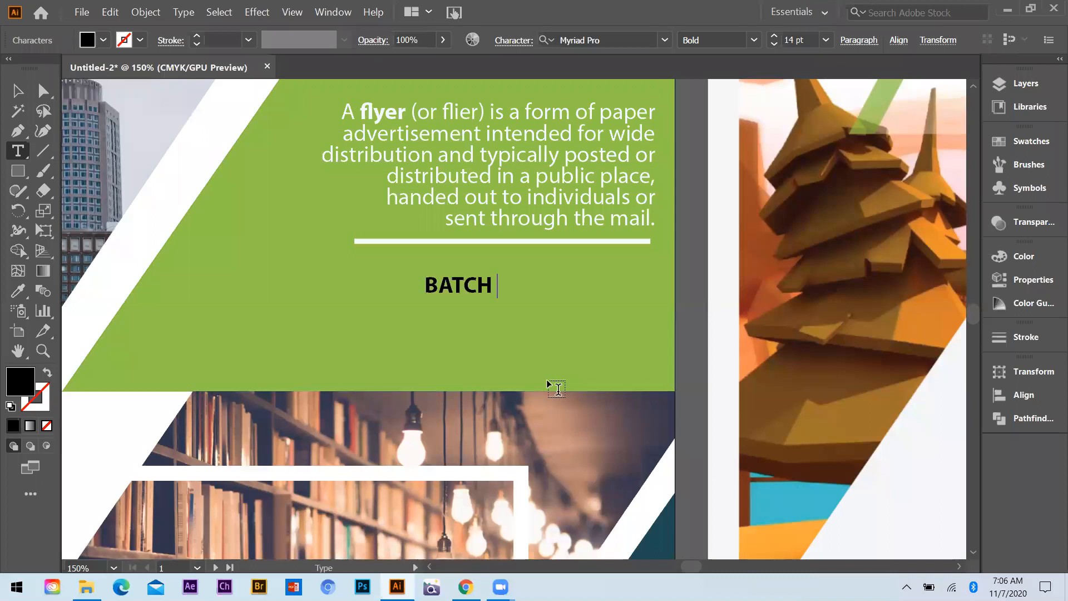
text(30)
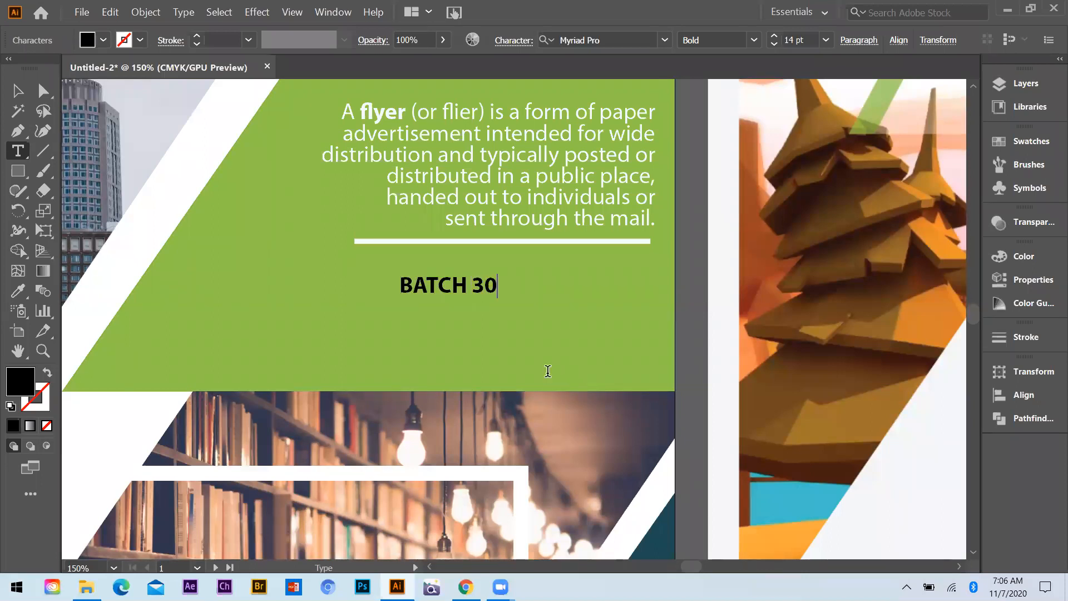
Recolour the "BATCH 30" text white by sampling the pale border of the neighbouring sample flyer with the Eyedropper
key(Escape)
key(i)
click(721, 284)
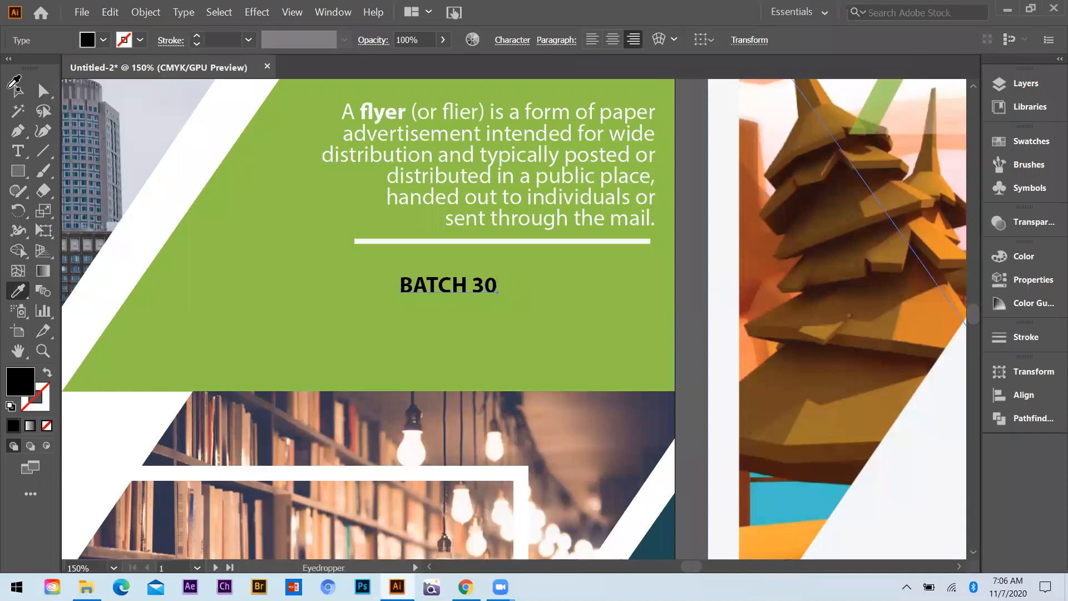
Move "BATCH 30" close beneath the divider line and enlarge it to about half the line's width
key(v)
drag(441, 275, 495, 256)
drag(550, 278, 580, 286)
drag(515, 265, 518, 263)
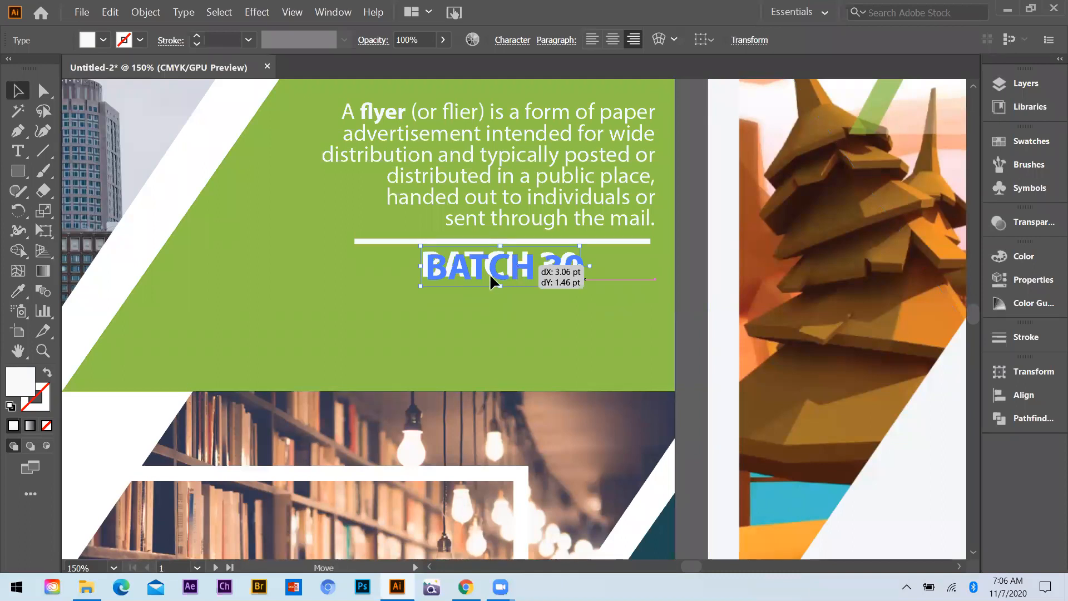
click(584, 293)
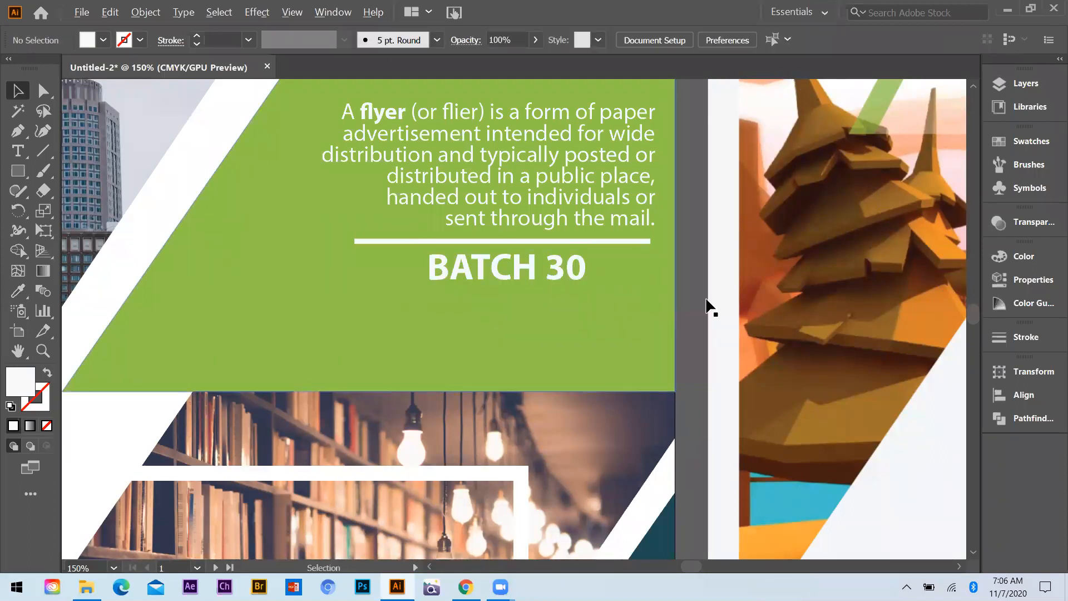
Switch to File Explorer and open the Illustrator file "Flyer LActure 5" from the Batch 21 folder on New Volume (F:)
scroll(714, 315, down, 1)
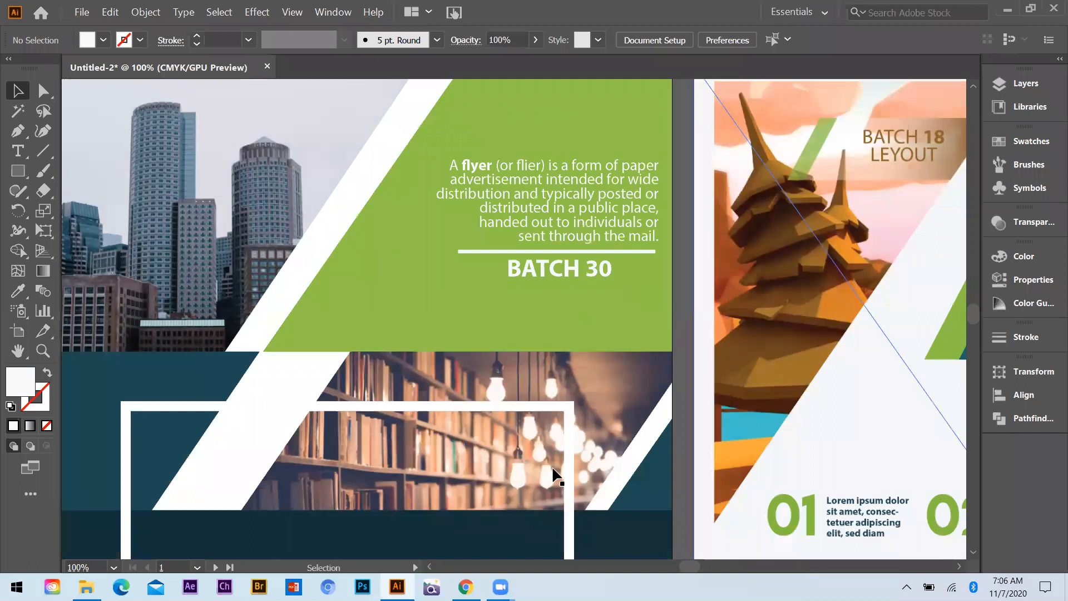
key(ctrl+minus)
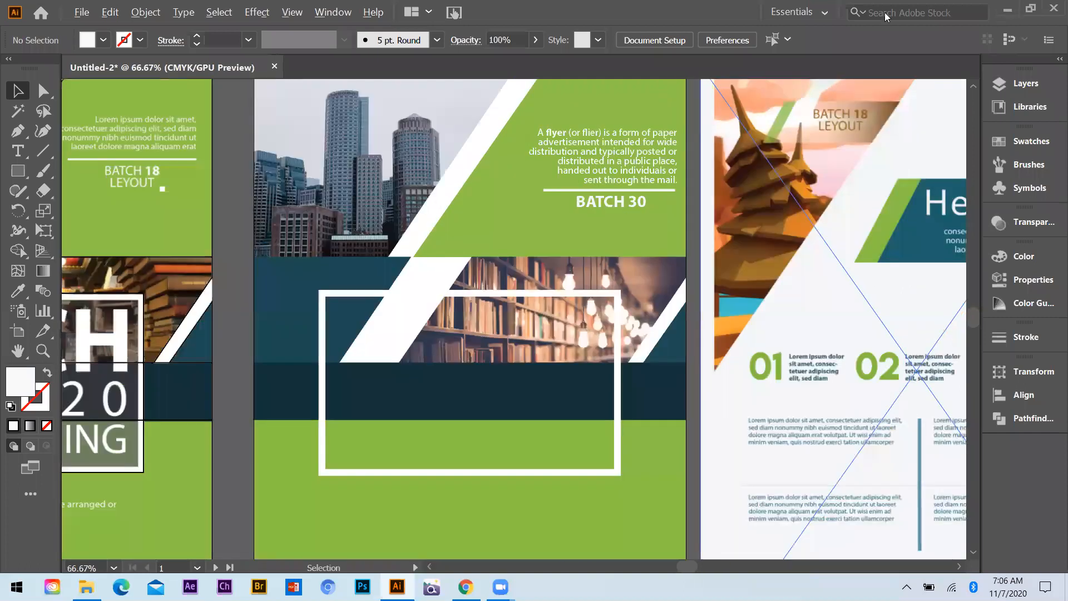
key(ctrl+minus)
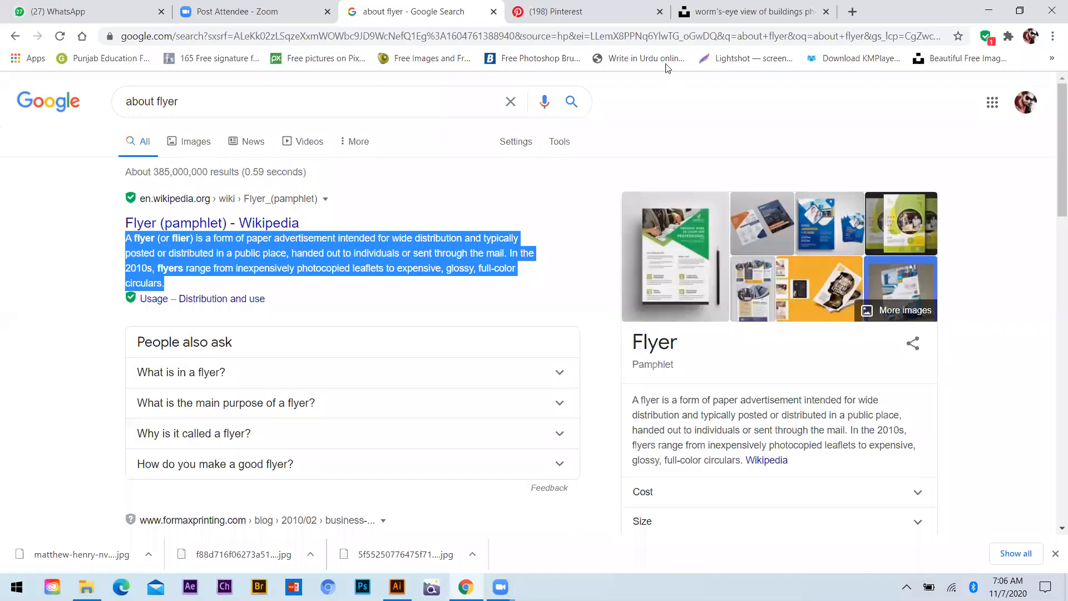
key(alt+Tab)
click(66, 234)
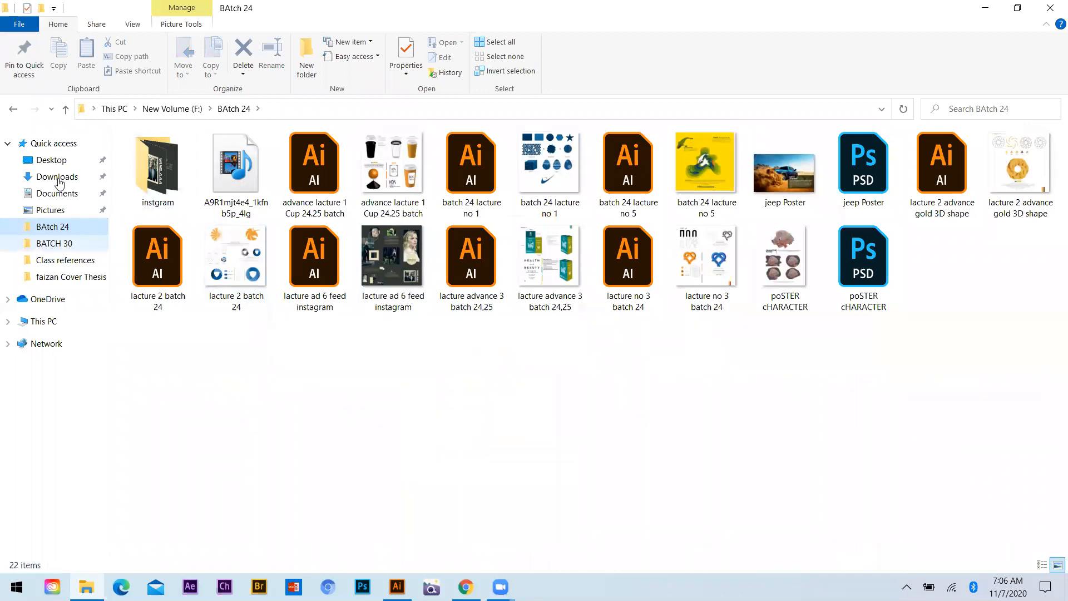
click(60, 239)
click(50, 320)
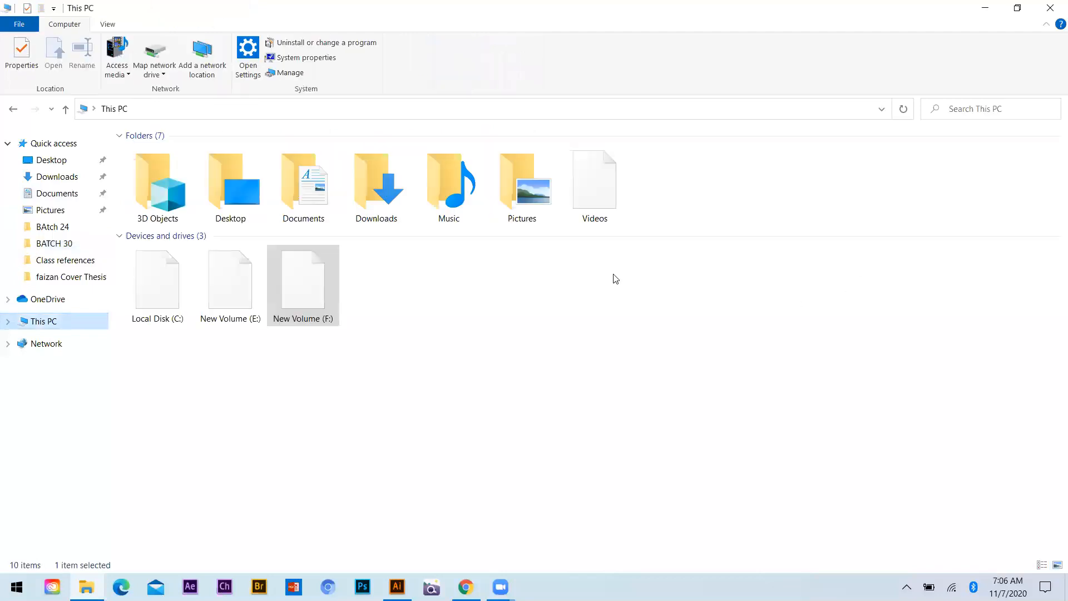
click(300, 303)
click(243, 303)
double_click(243, 303)
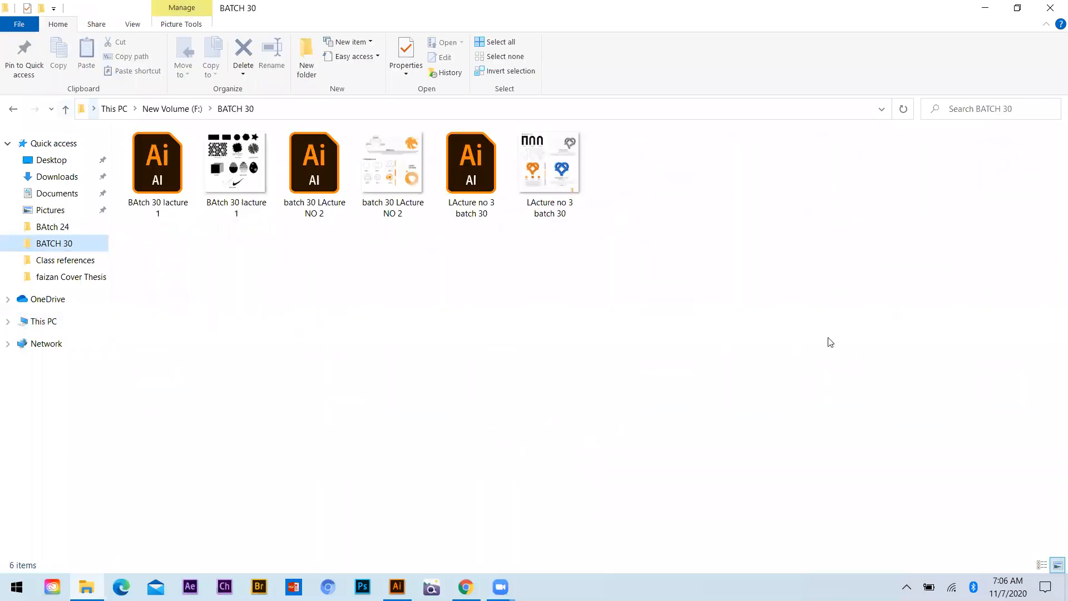
double_click(1008, 204)
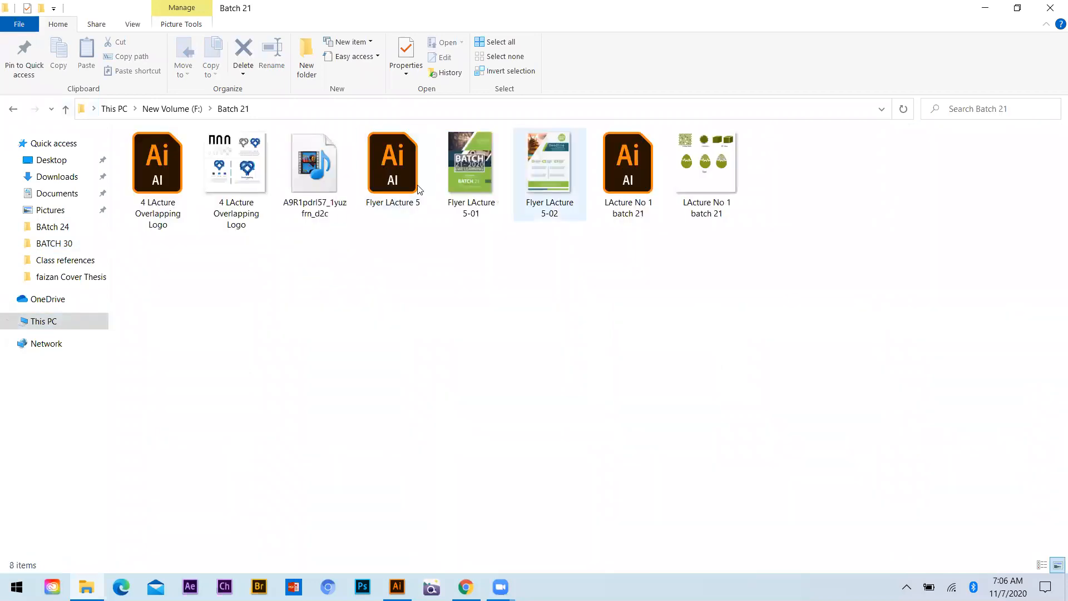
double_click(406, 179)
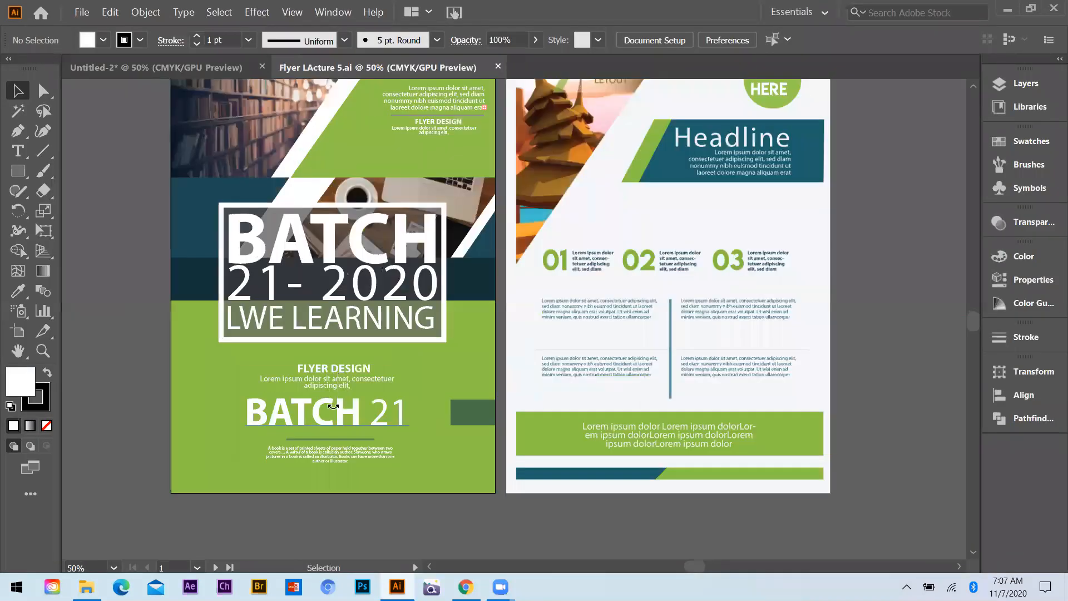
Copy the FLYER DESIGN, BATCH 21, divider and paragraph block from the opened flyer into the new flyer's lower green area
click(336, 445)
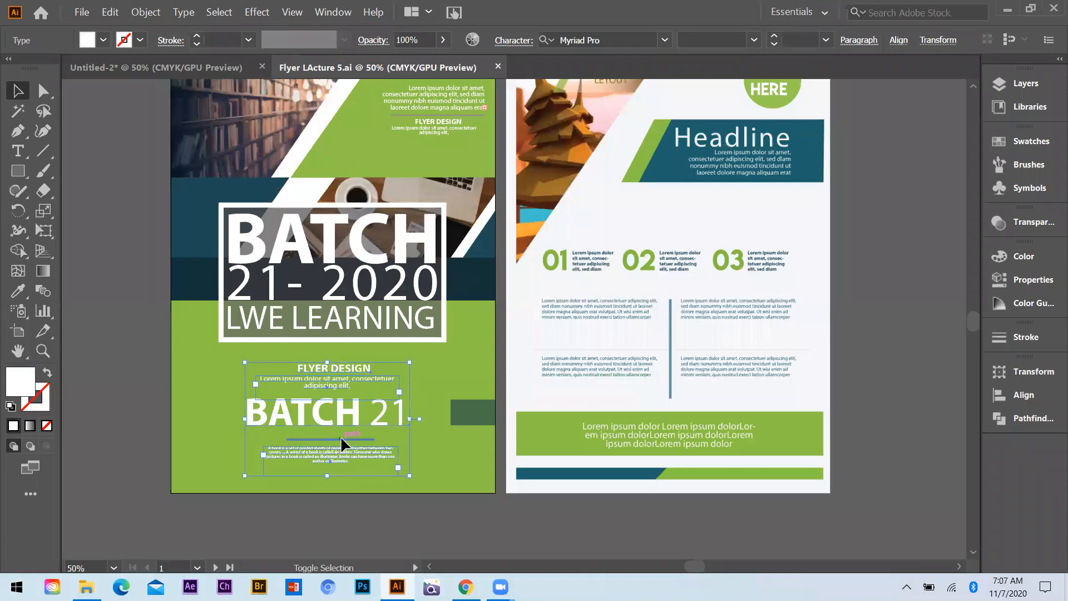
shift+click(340, 438)
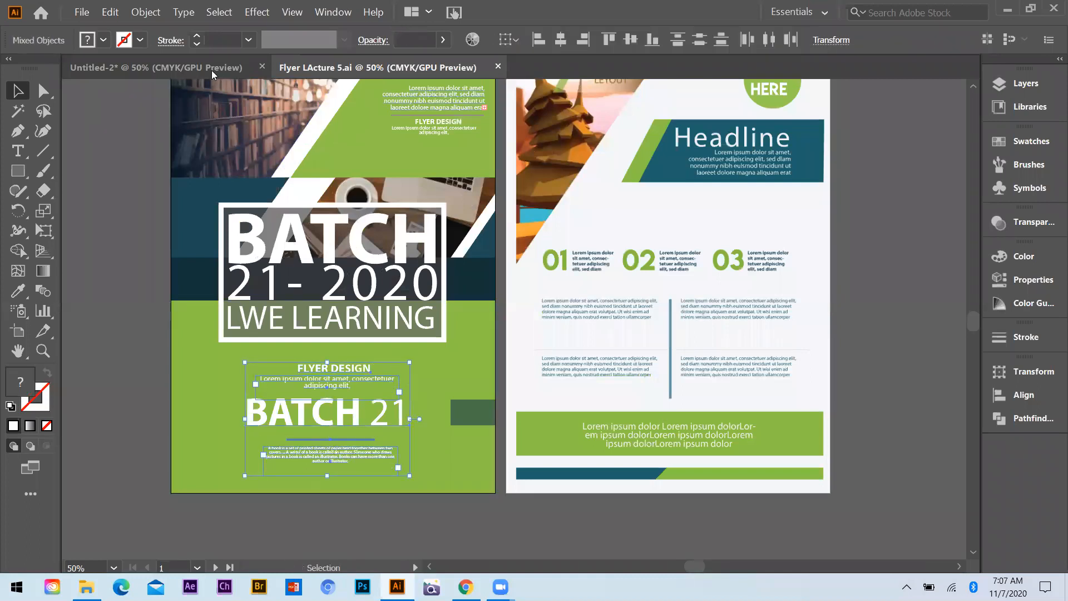
key(ctrl+Tab)
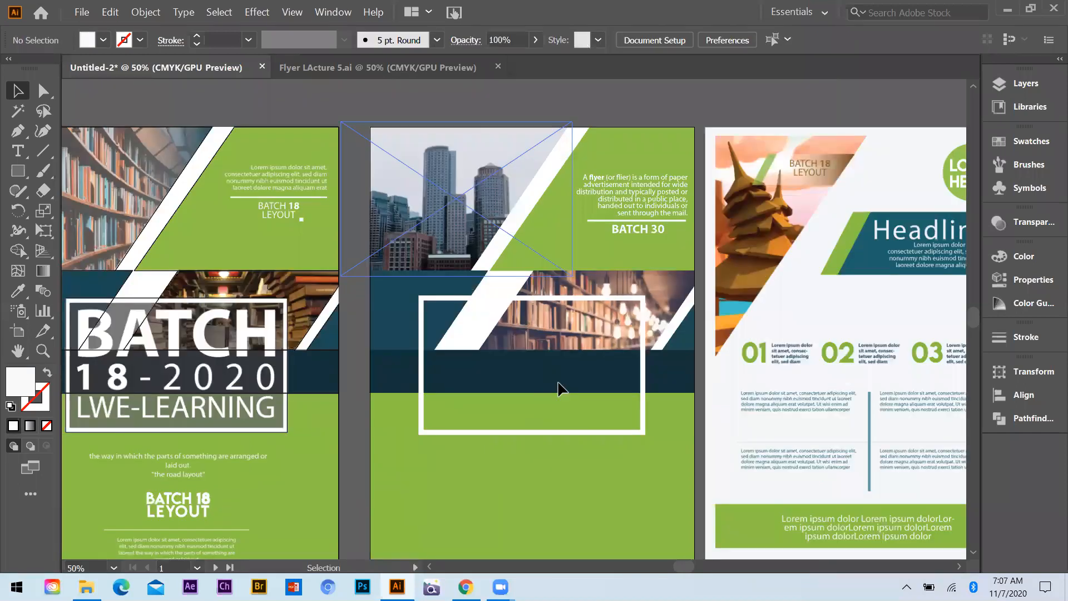
key(ctrl+v)
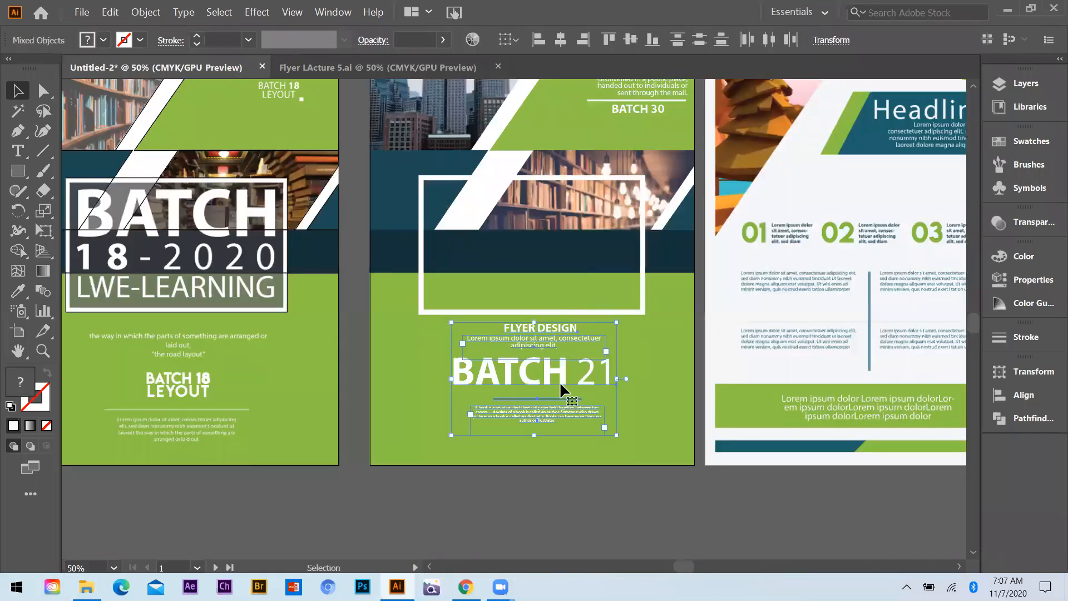
Change the number in the large pasted "BATCH" heading to 30
click(20, 151)
scroll(561, 384, up, 1)
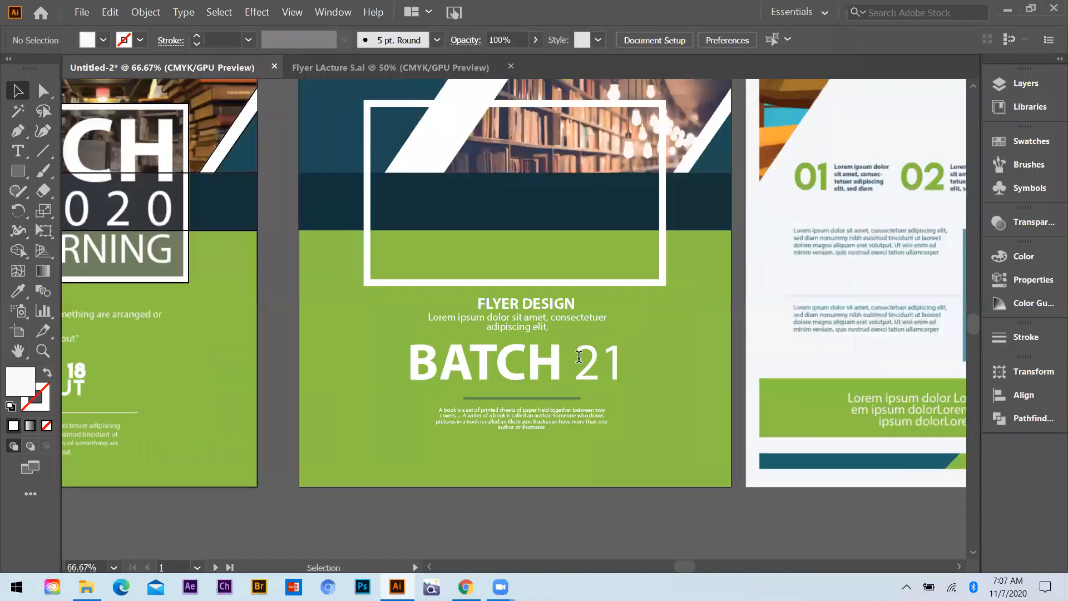
drag(573, 364, 667, 387)
text(30)
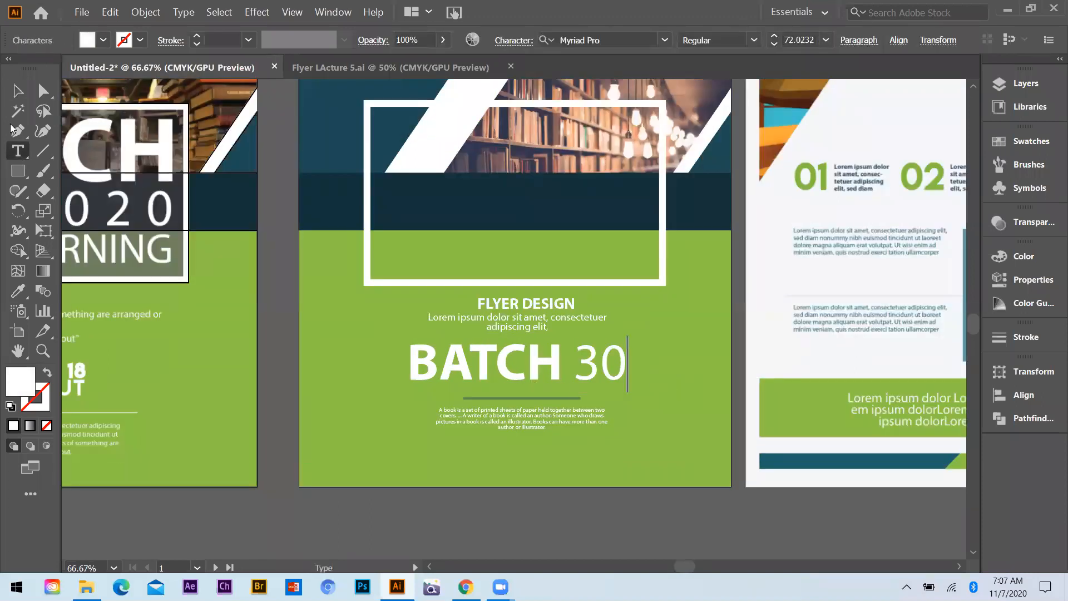
click(24, 94)
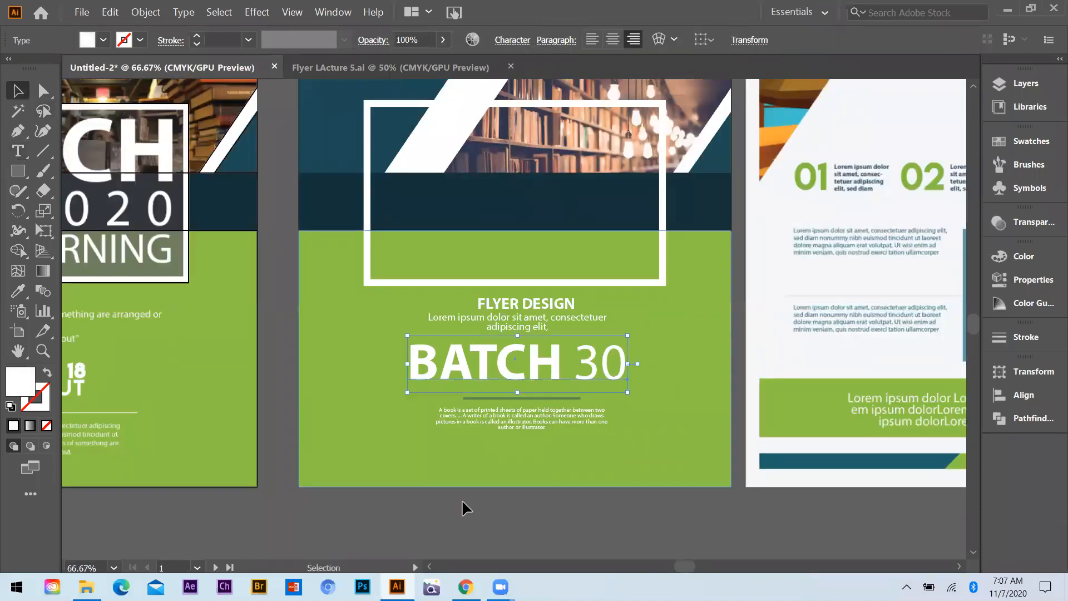
Align the lower block's texts and divider line to their horizontal centre and move the block slightly down
shift+click(534, 310)
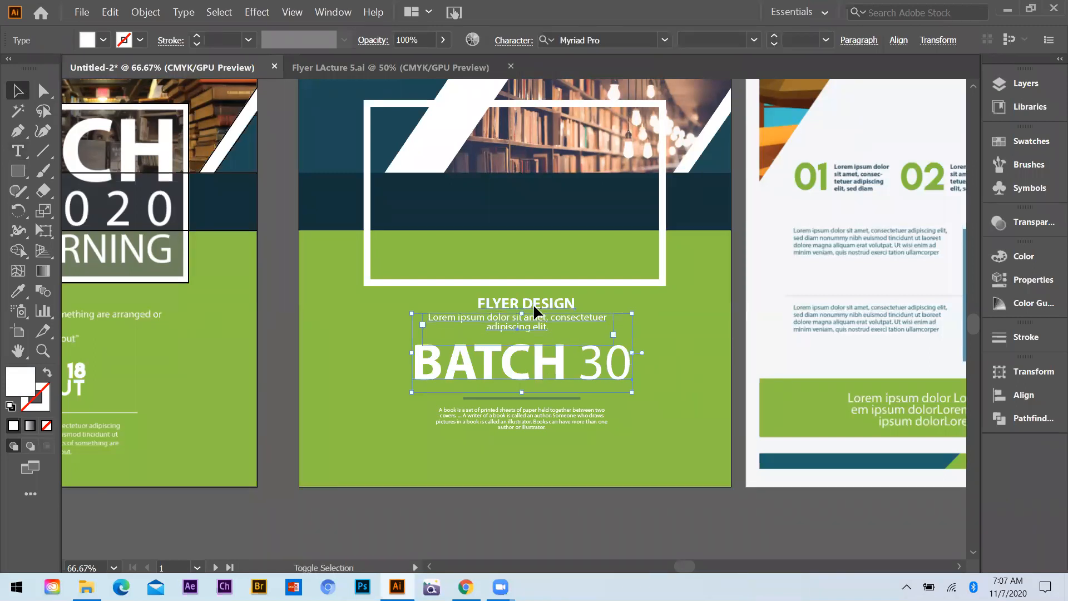
shift+click(534, 396)
shift+click(531, 415)
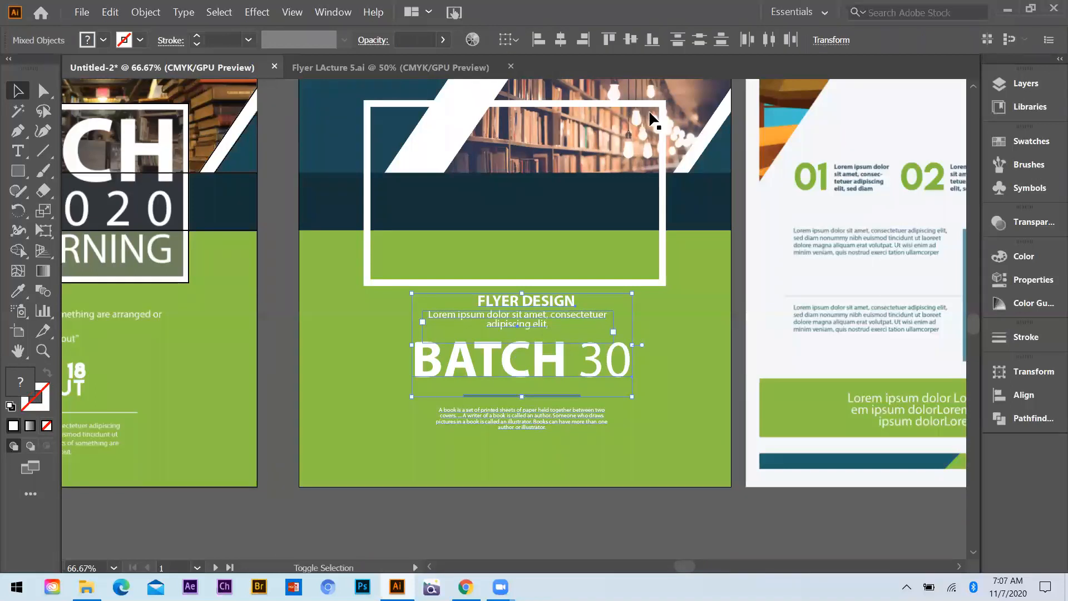
click(562, 40)
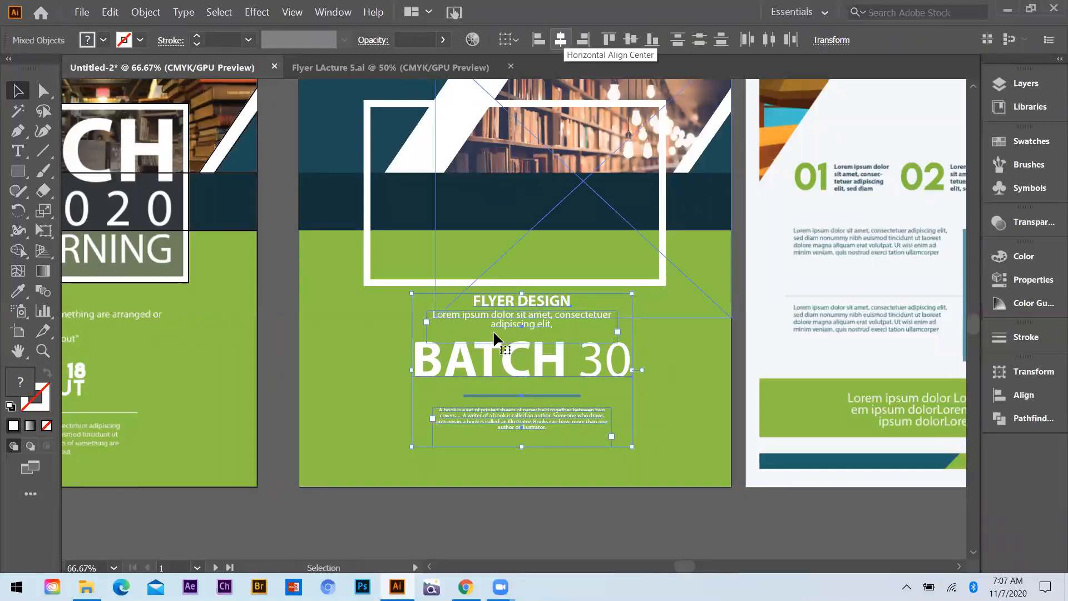
drag(521, 321, 522, 335)
click(527, 466)
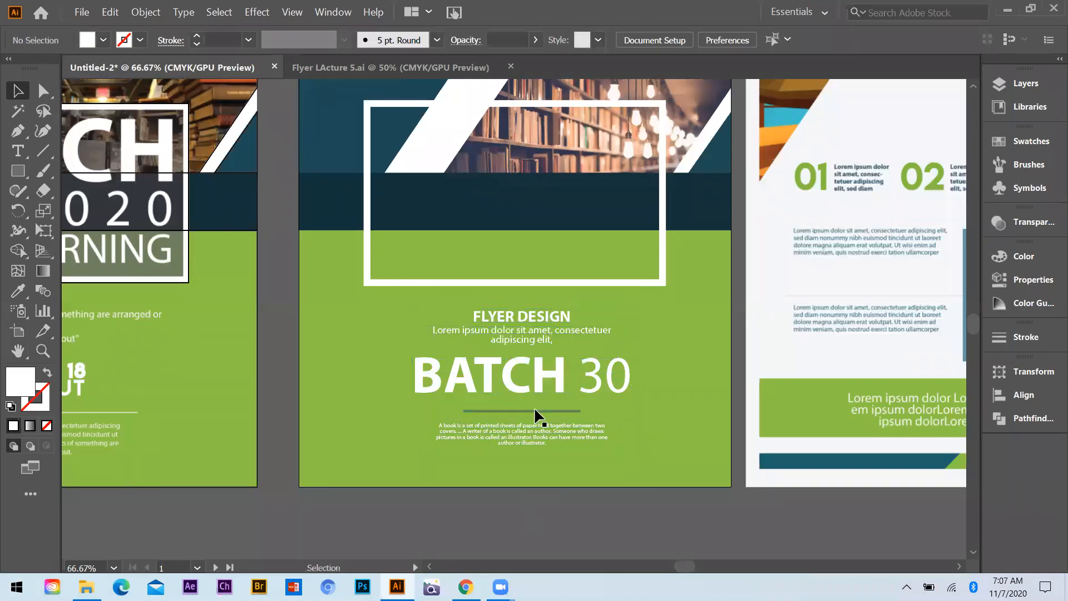
Move the lower block's FLYER DESIGN, BATCH 30 and paragraph texts slightly up and to the left
click(535, 370)
click(507, 315)
shift+click(507, 335)
shift+click(511, 367)
shift+click(515, 411)
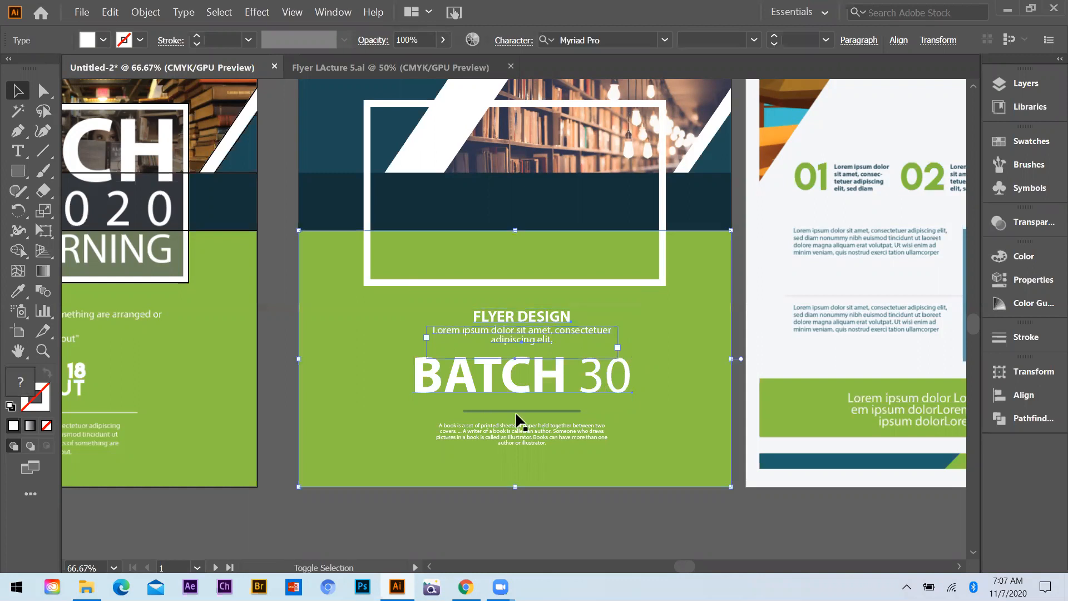
shift+click(517, 431)
shift+click(574, 412)
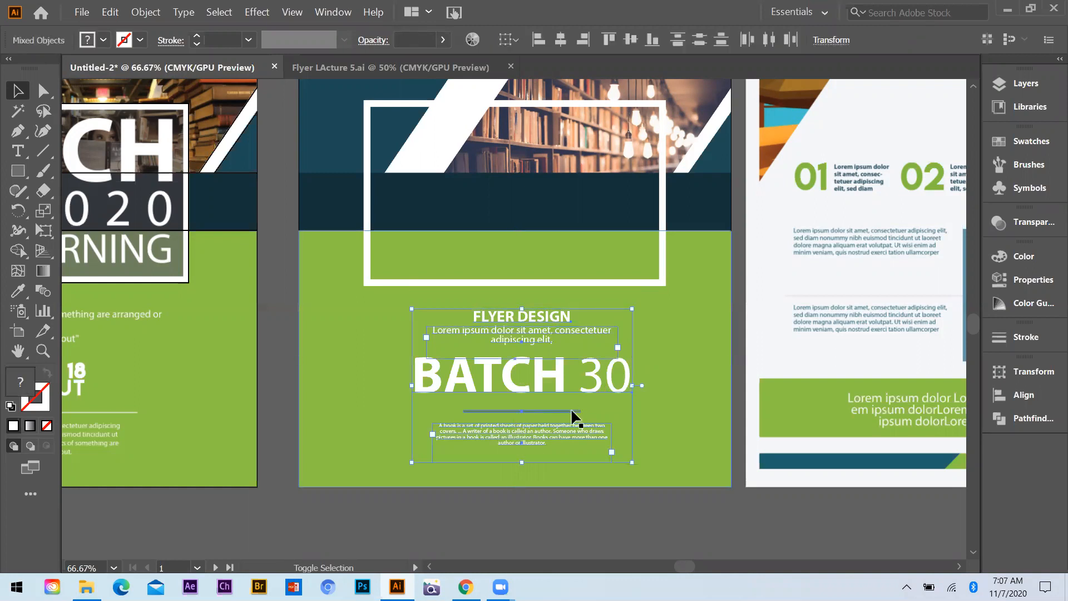
drag(557, 360, 557, 348)
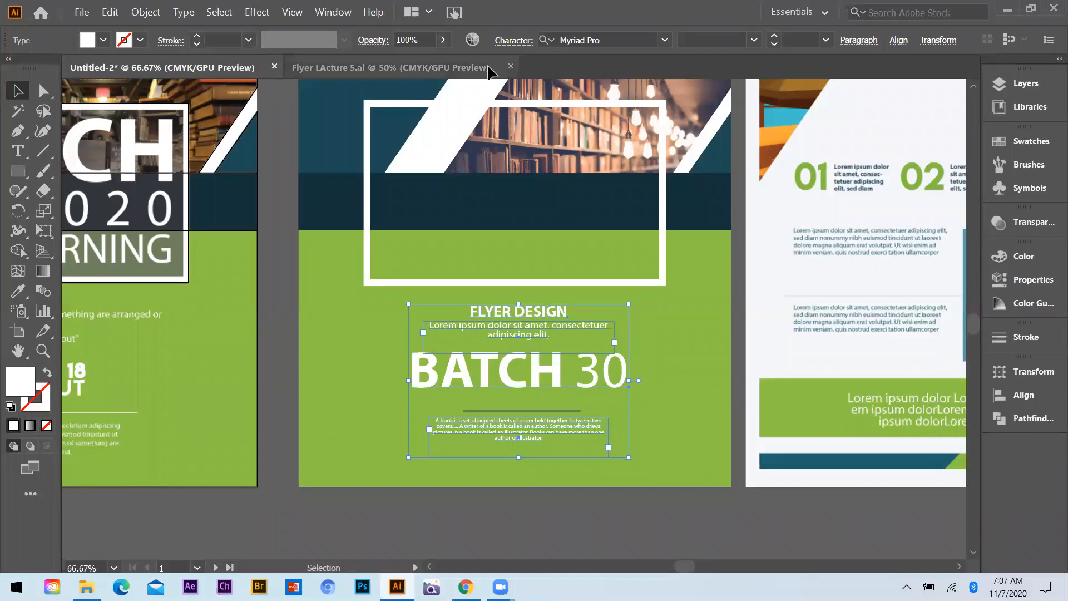
shift+click(512, 411)
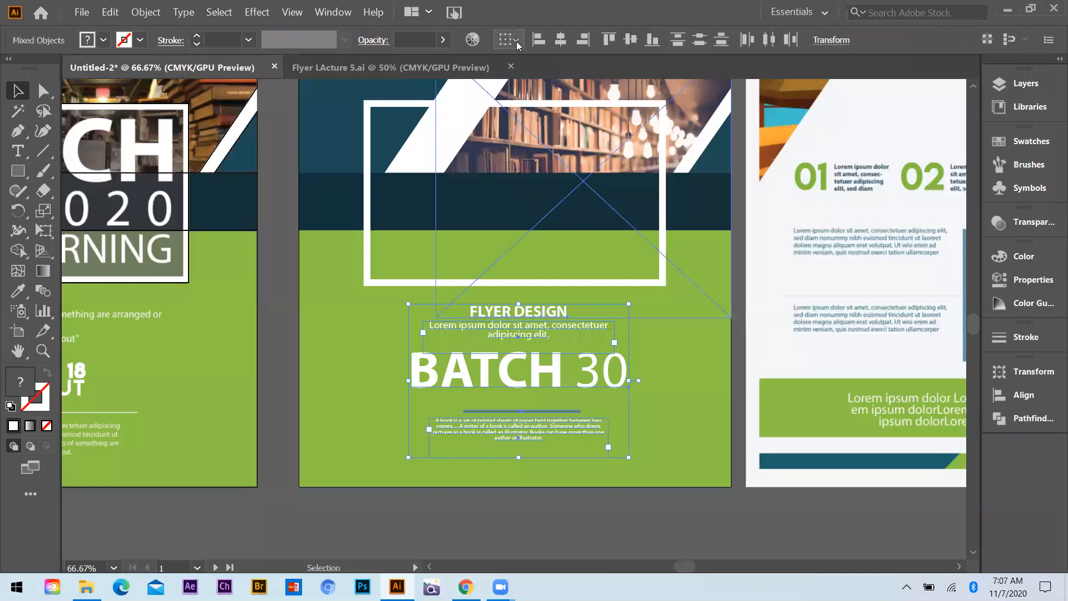
click(516, 41)
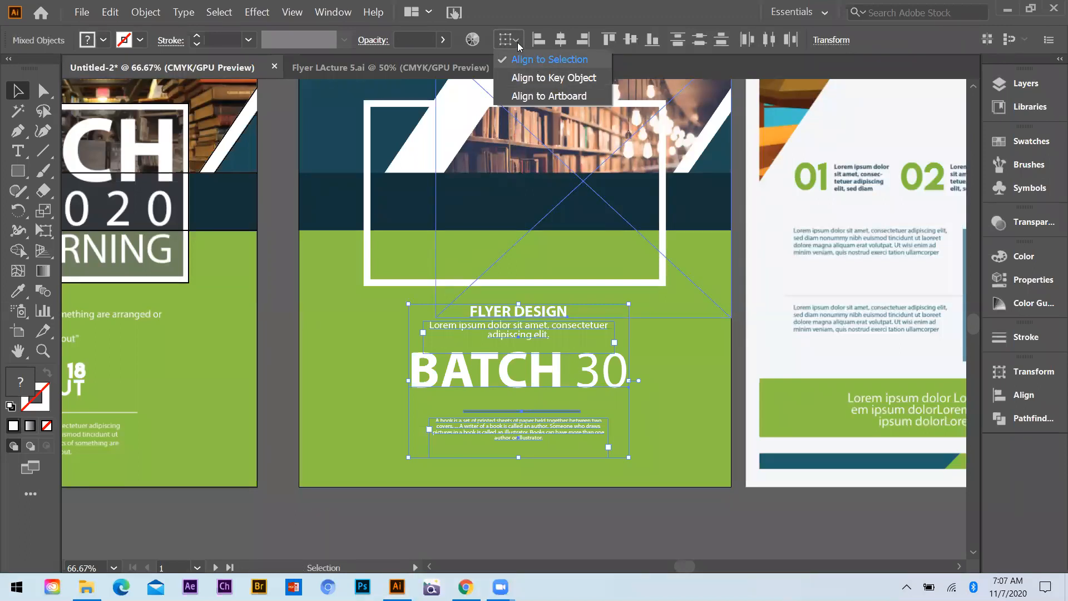
click(552, 78)
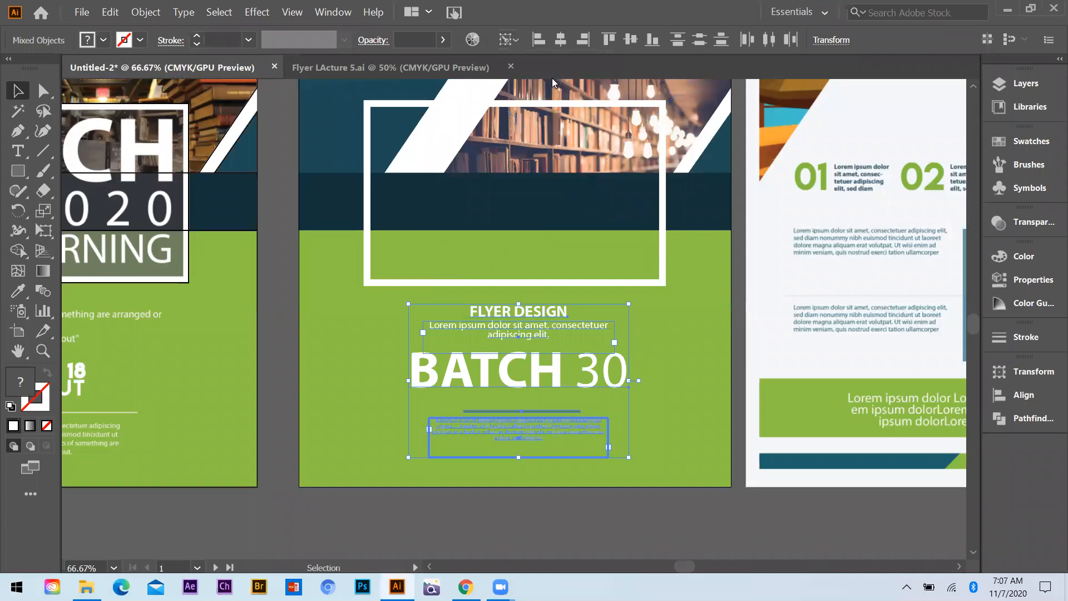
key(ctrl+shift+a)
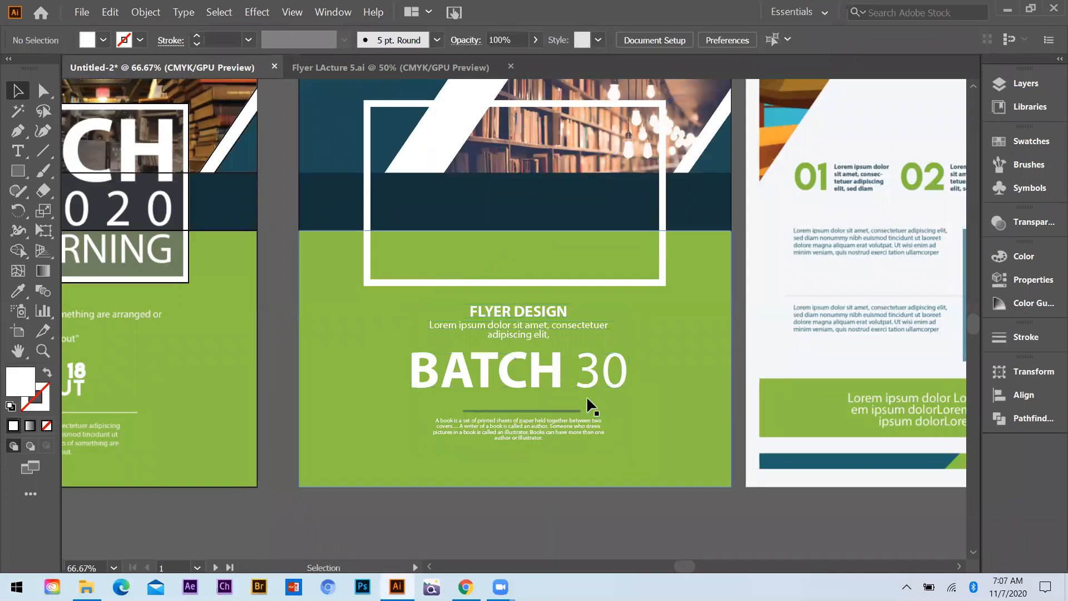
Place an enlarged copy of the small bold "BATCH 30" text from the upper green area over the white frame
scroll(488, 316, up, 1)
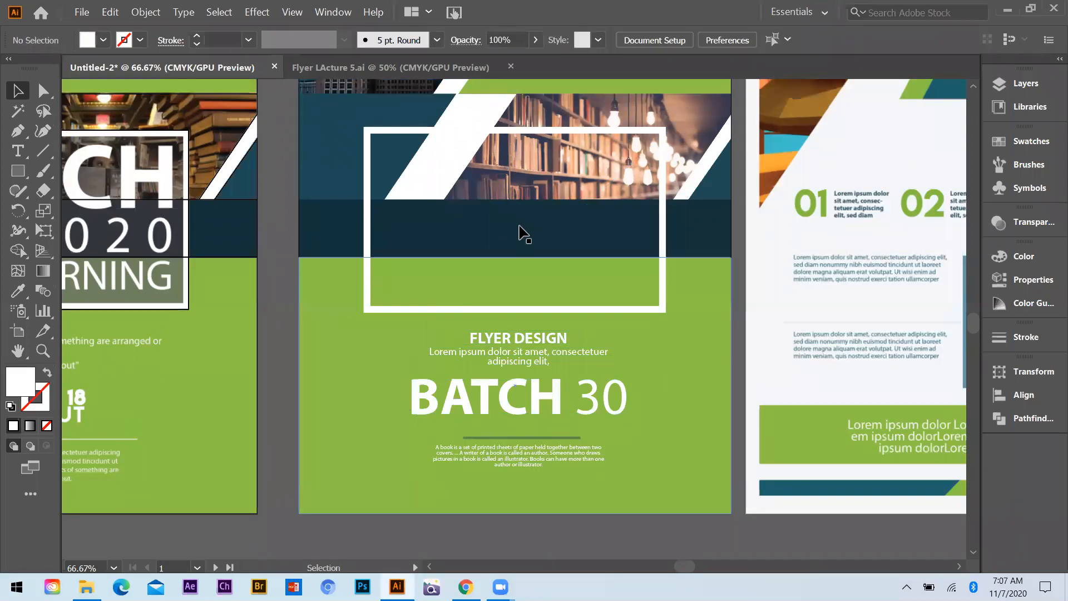
key(ctrl+minus)
scroll(500, 298, up, 2)
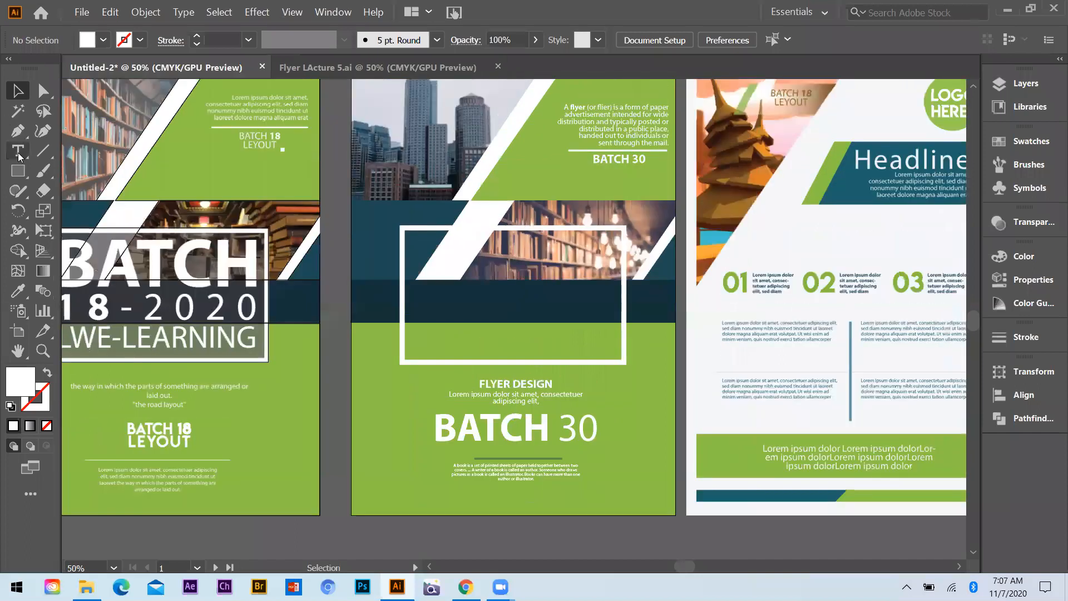
key(t)
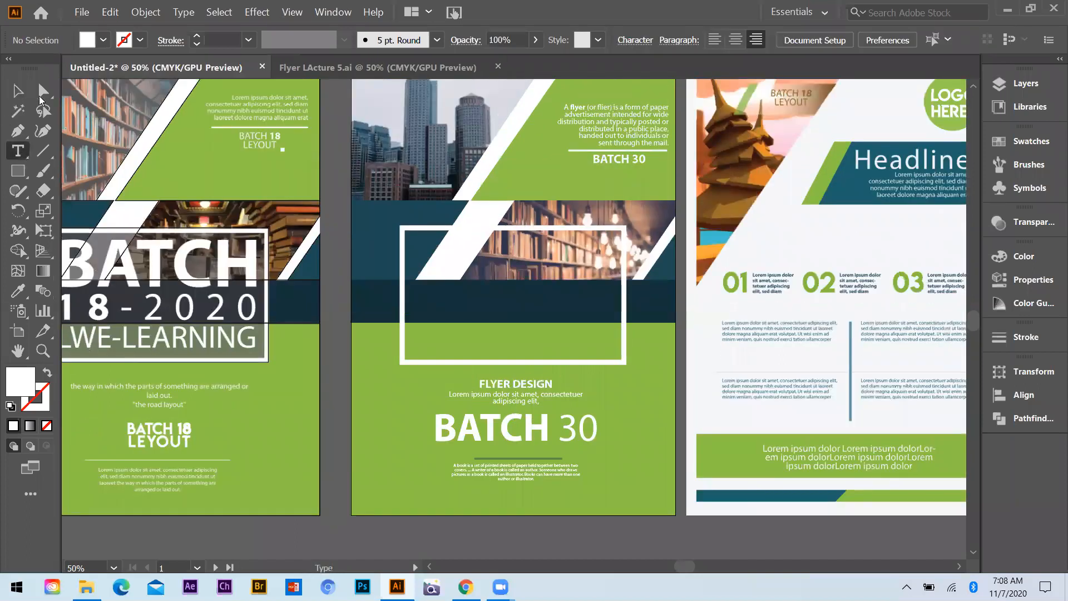
key(v)
drag(623, 157, 714, 426)
Delete the number from the enlarged heading and fit the remaining "BATCH" into the upper part of the white frame
click(18, 156)
drag(637, 271, 747, 283)
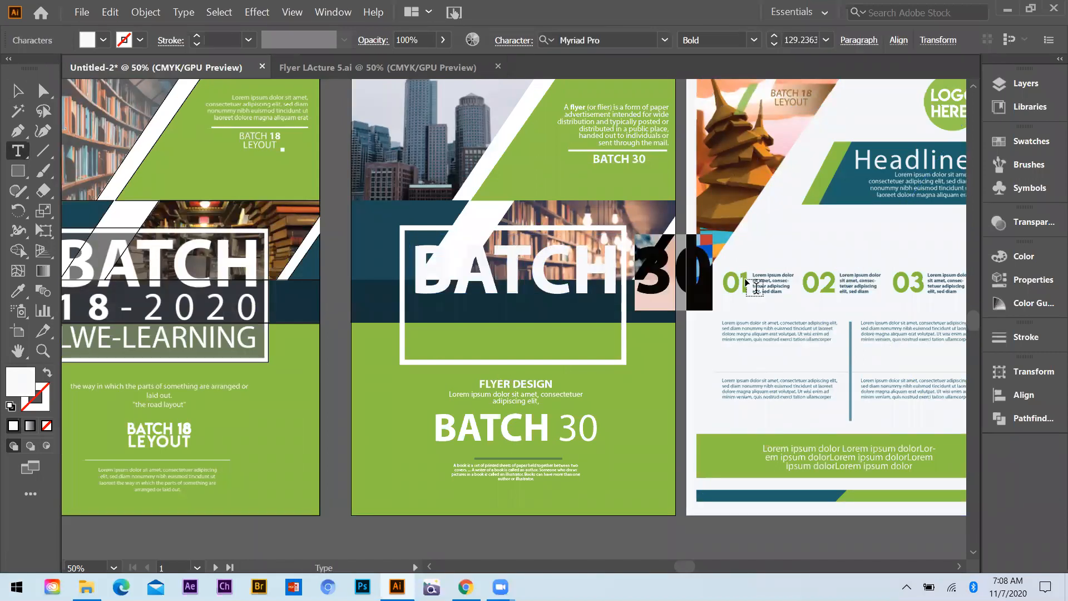
key(BackSpace)
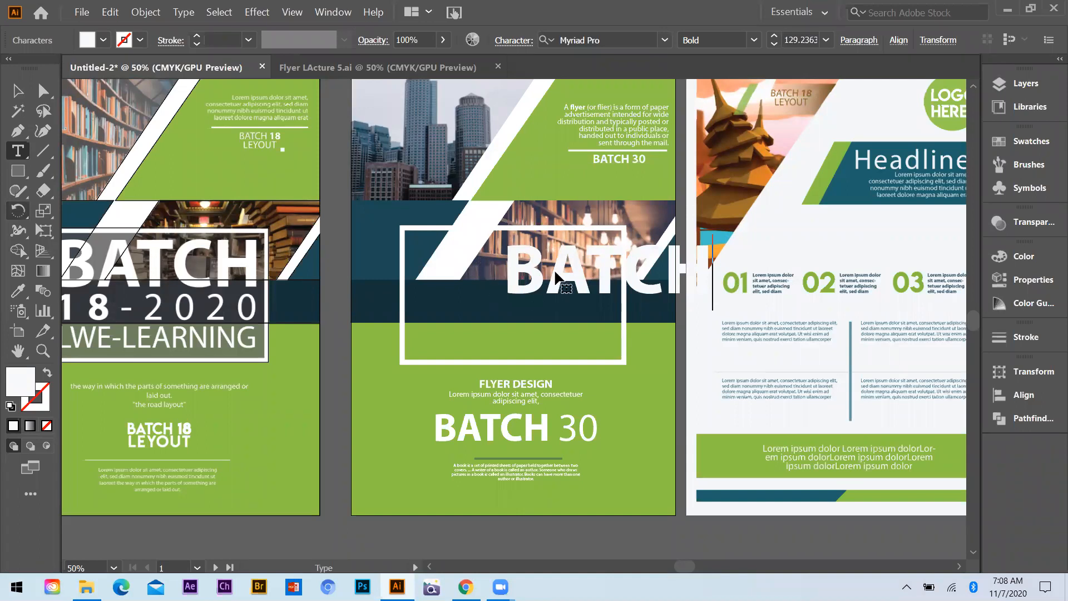
key(Escape)
drag(578, 265, 481, 264)
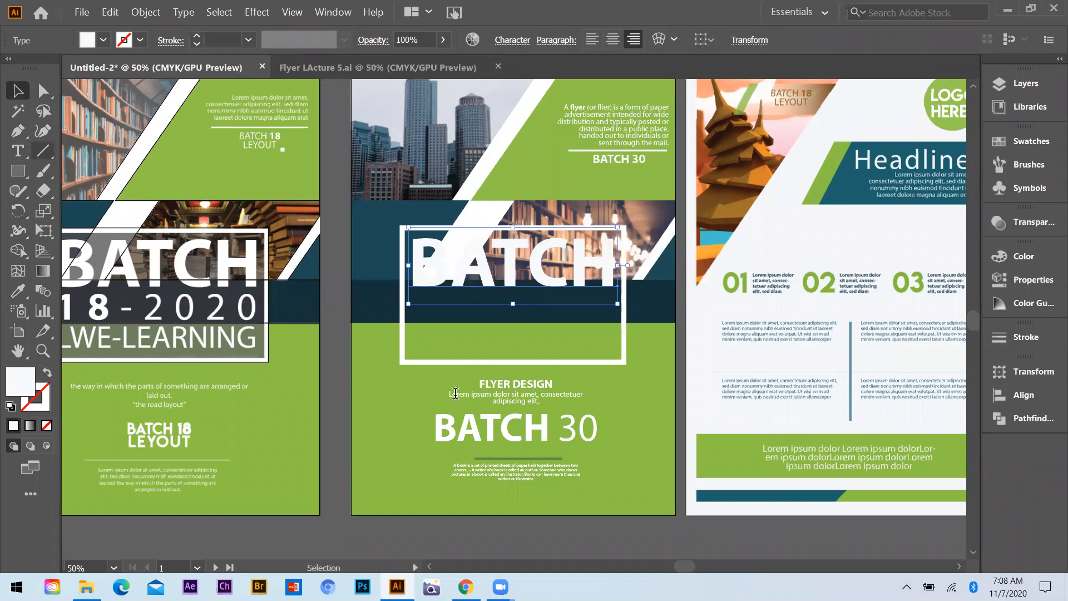
Add a new point text reading "30-2020" on the lower green area
key(t)
click(437, 401)
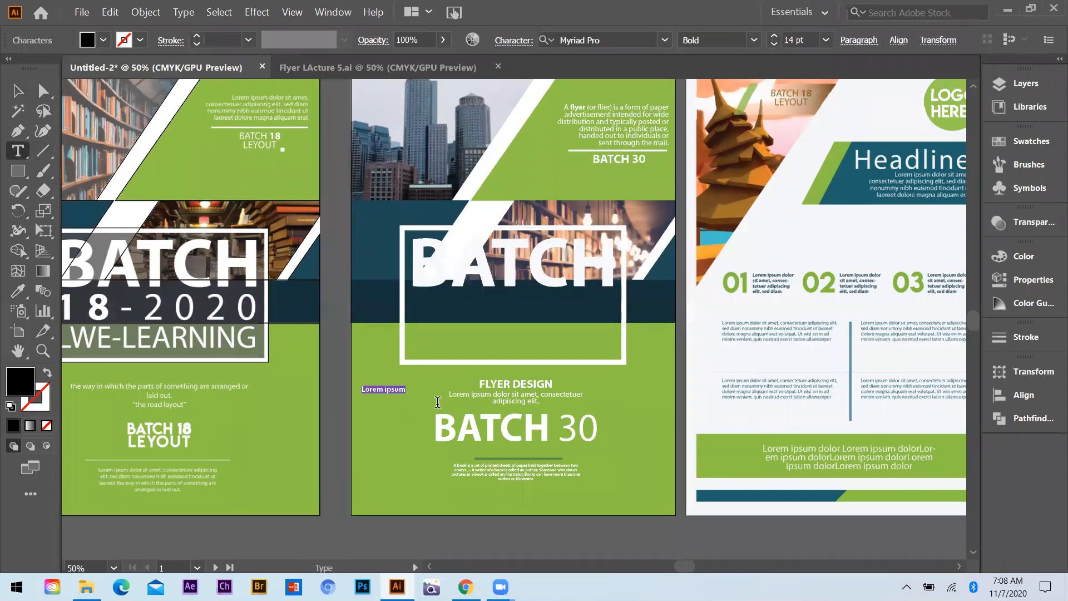
text(30-2020)
Enlarge "30-2020" to about BATCH's width, place it directly beneath that heading in the frame, and make it white
click(18, 90)
drag(406, 393, 610, 523)
drag(558, 416, 629, 341)
key(i)
click(758, 351)
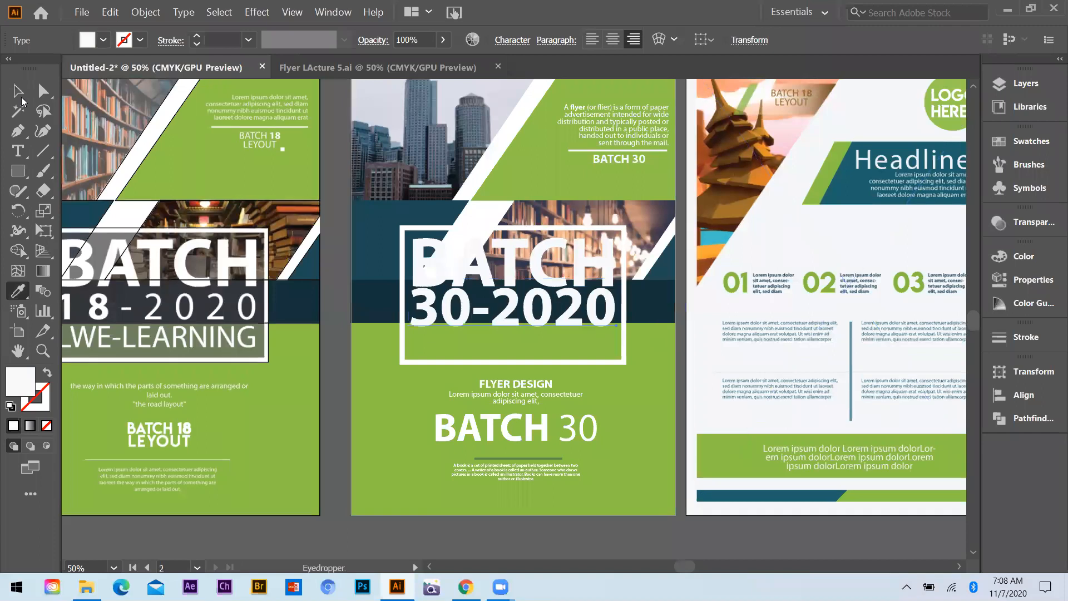
Duplicate the "30-2020" line directly below itself and change the copy's text to "LEARNING"
key(v)
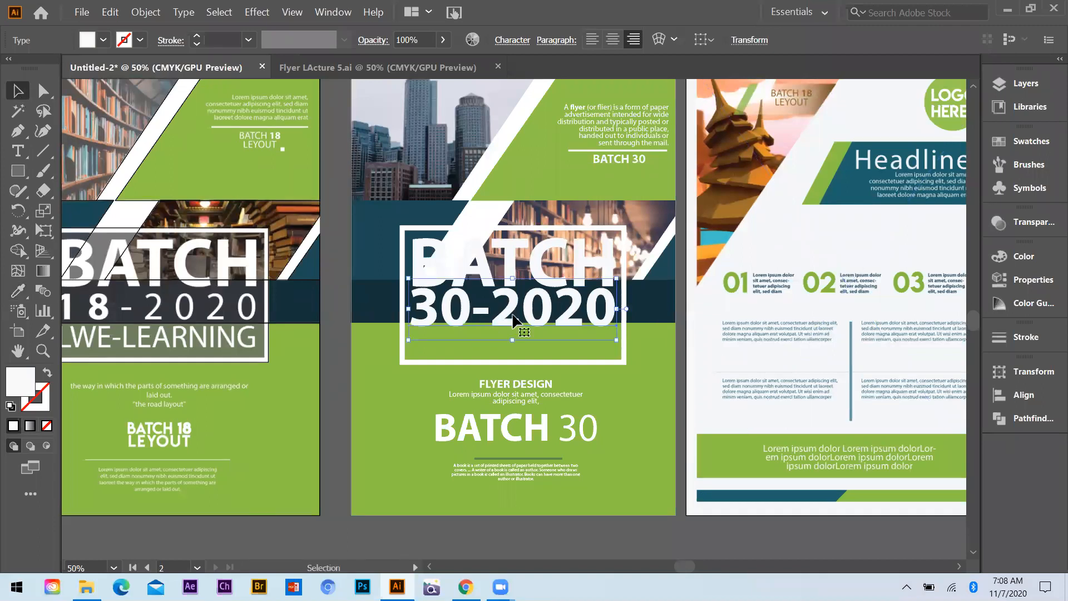
drag(512, 320, 513, 361)
key(t)
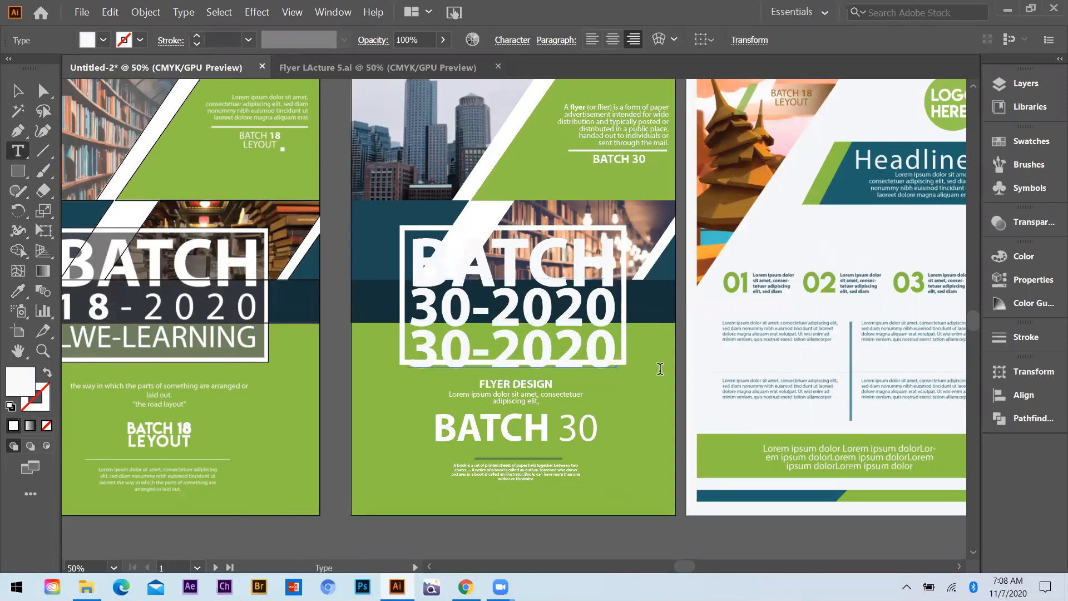
key(ctrl+a)
key(BackSpace)
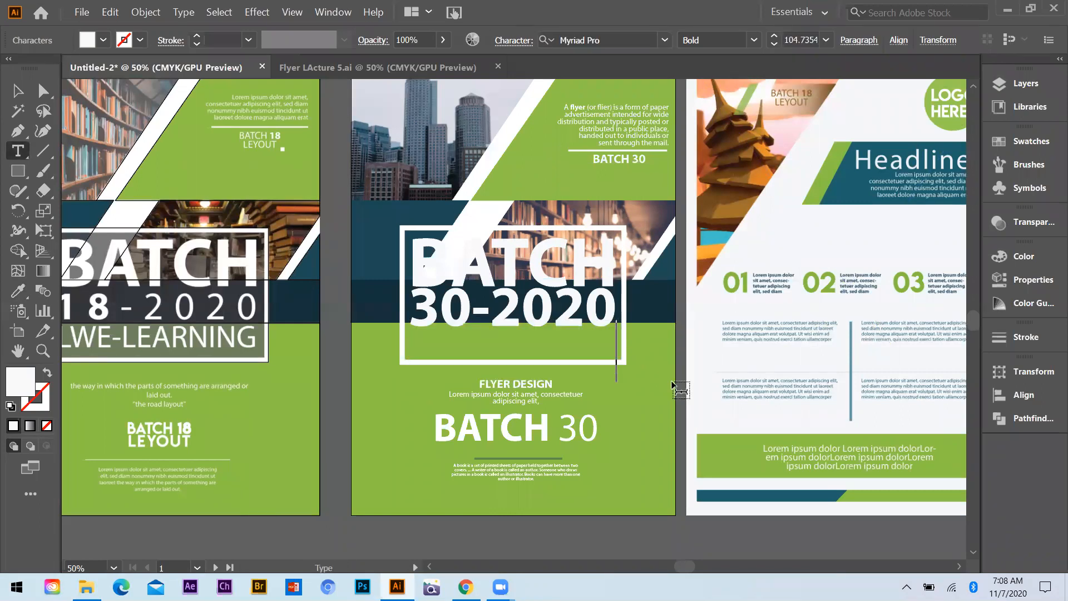
text(LEARNINH)
key(BackSpace)
text(G)
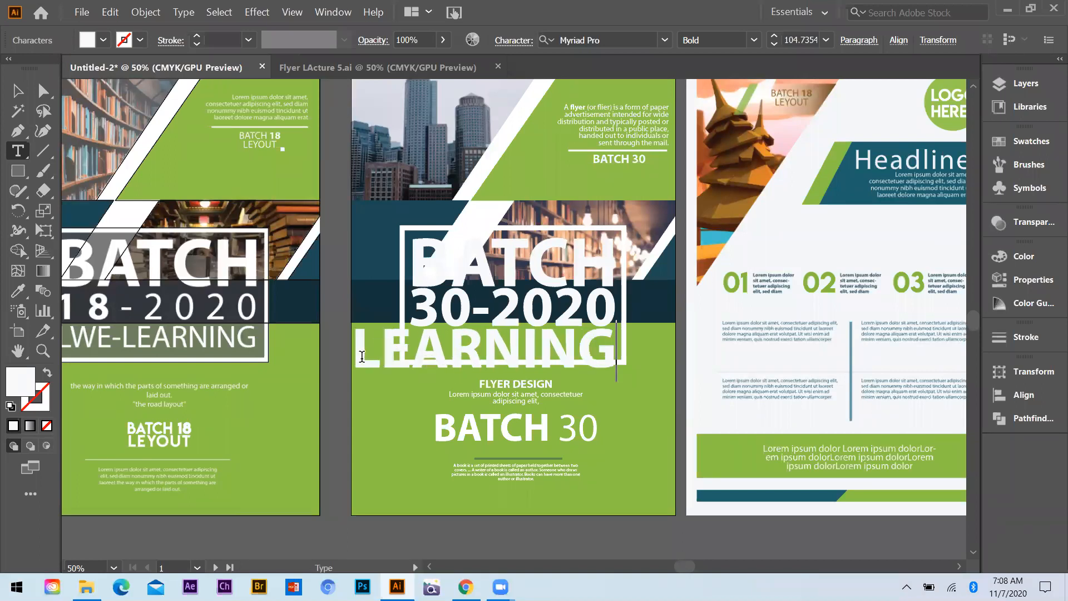
Set the "LEARNING" text to Regular at 72 pt and move it inside the frame, left-flush beneath "30-2020"
drag(362, 356, 717, 359)
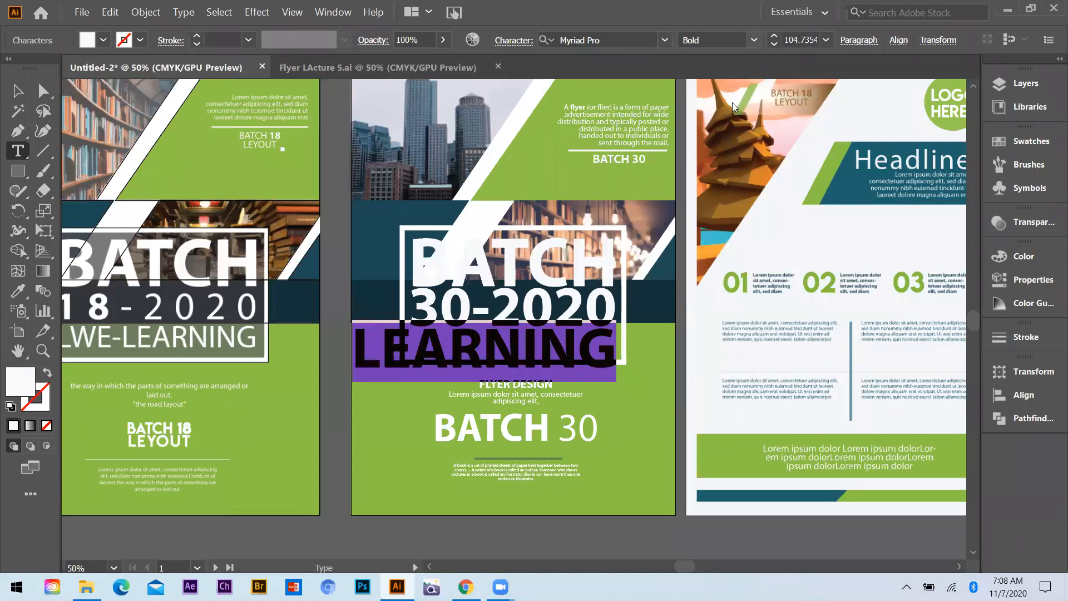
click(716, 135)
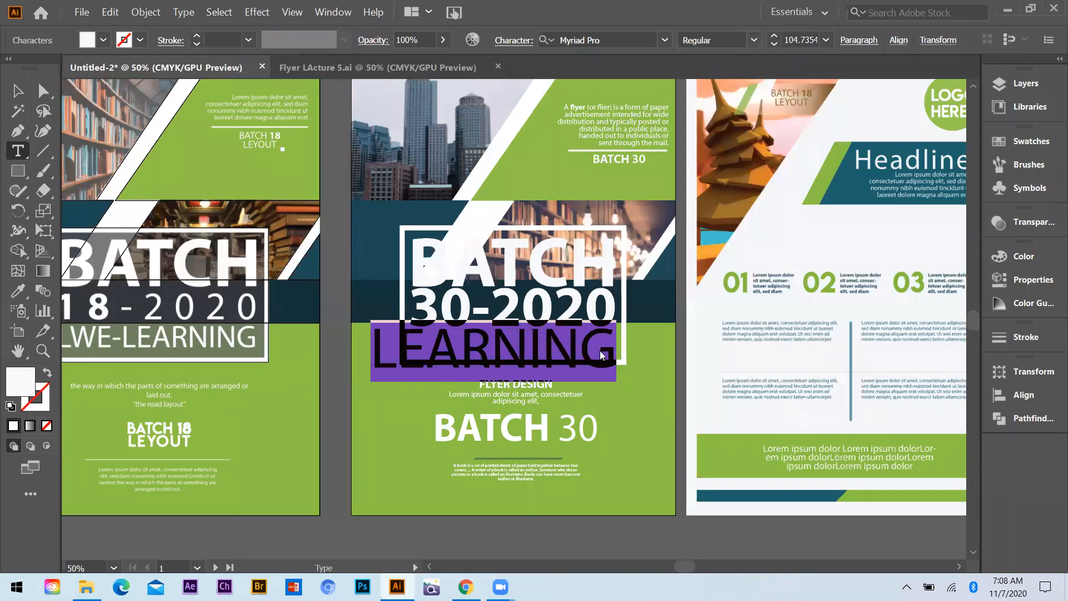
click(826, 40)
click(845, 337)
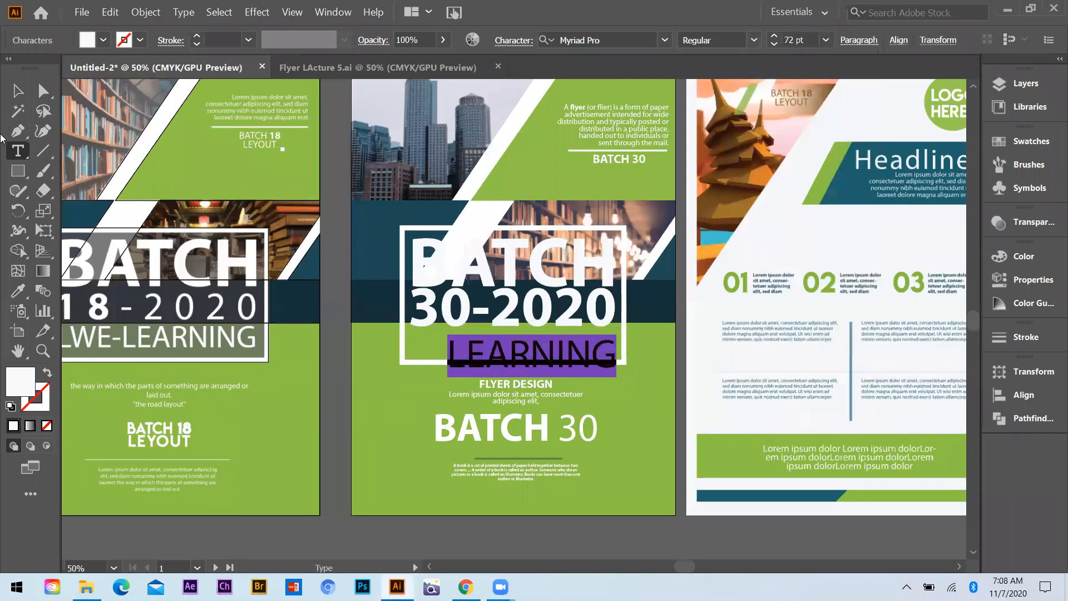
click(18, 92)
drag(501, 348, 479, 338)
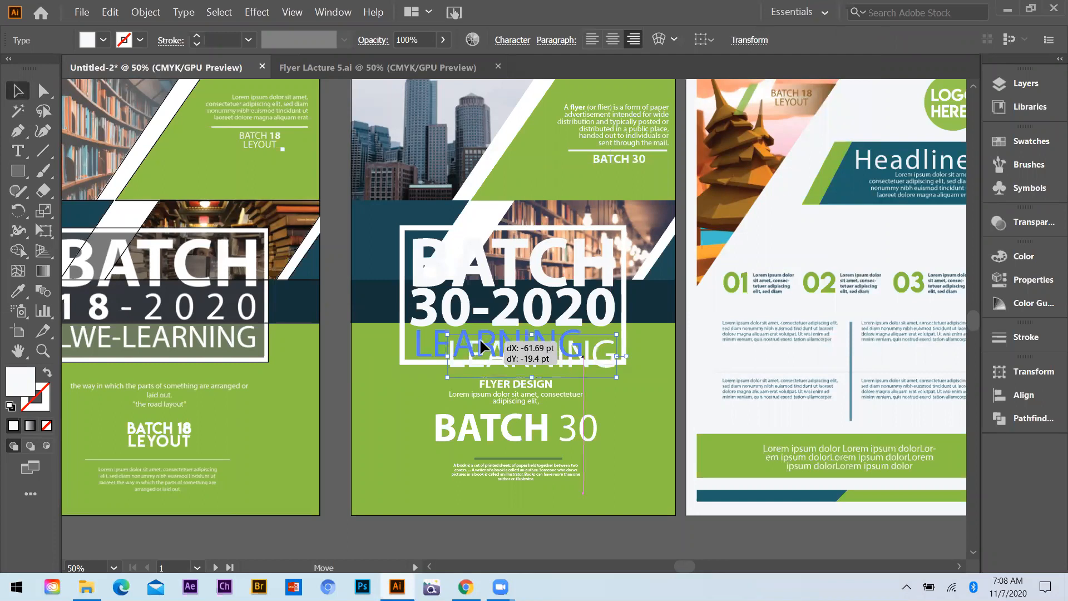
drag(369, 364, 365, 361)
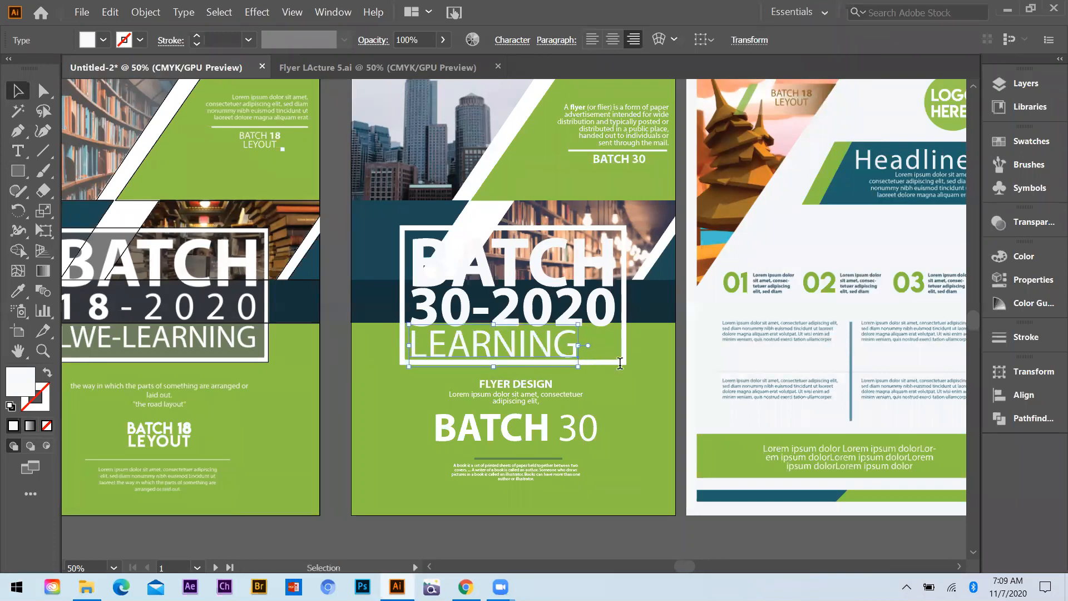
Set the tracking of the "LEARNING" text to 147
double_click(475, 353)
double_click(475, 354)
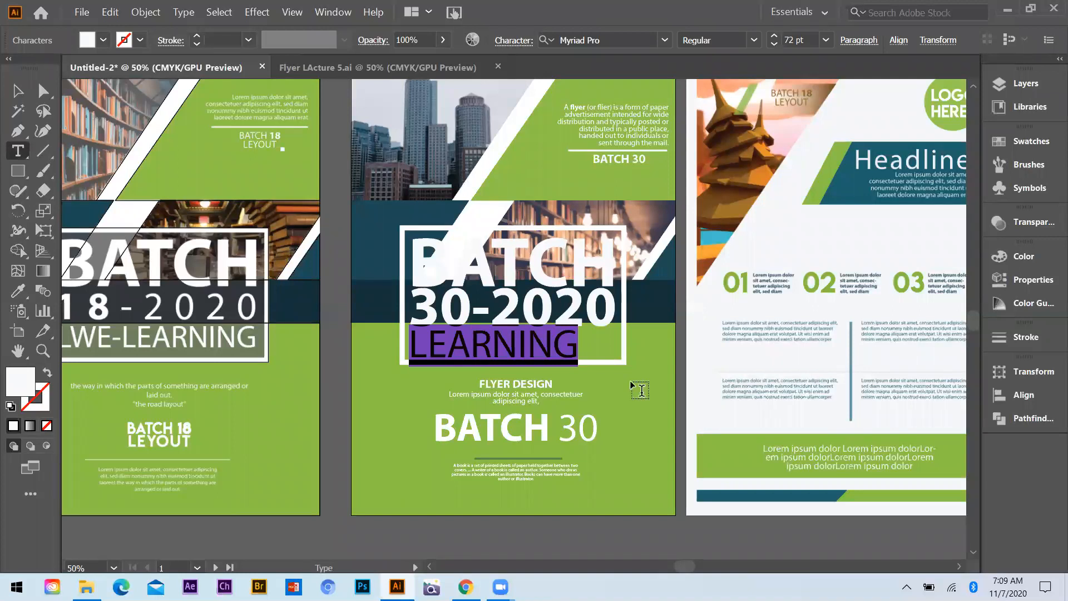
key(ctrl+t)
key(ctrl+y)
key(ctrl+y)
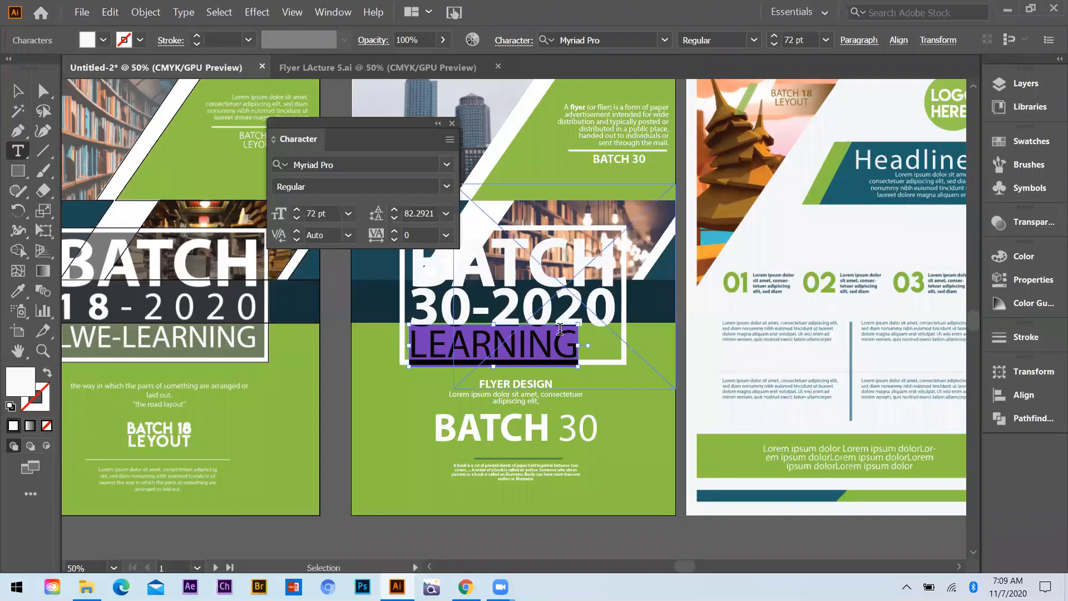
key(ctrl+t)
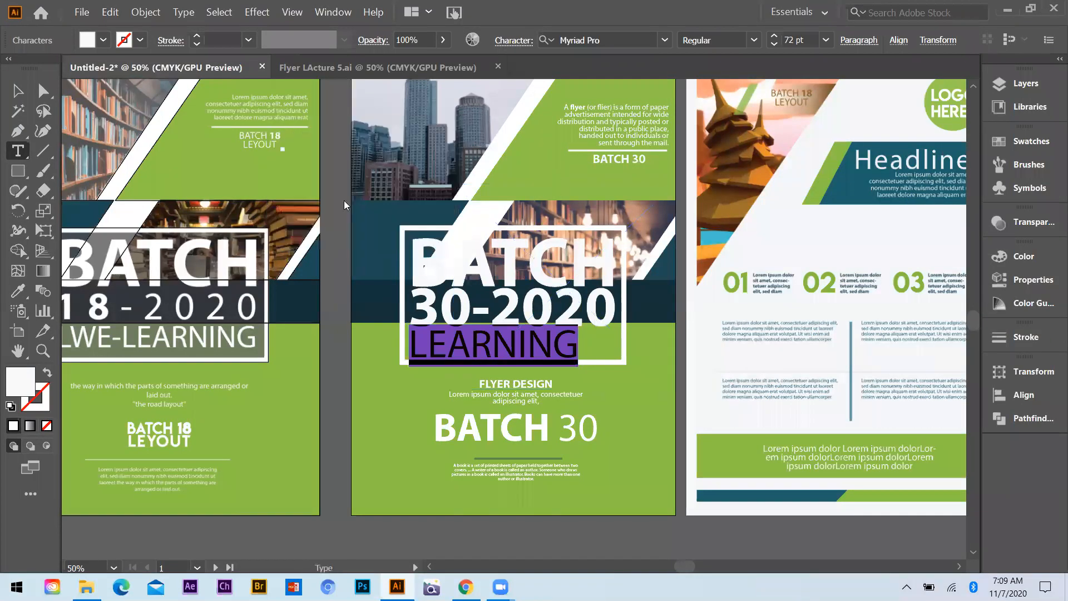
key(ctrl+t)
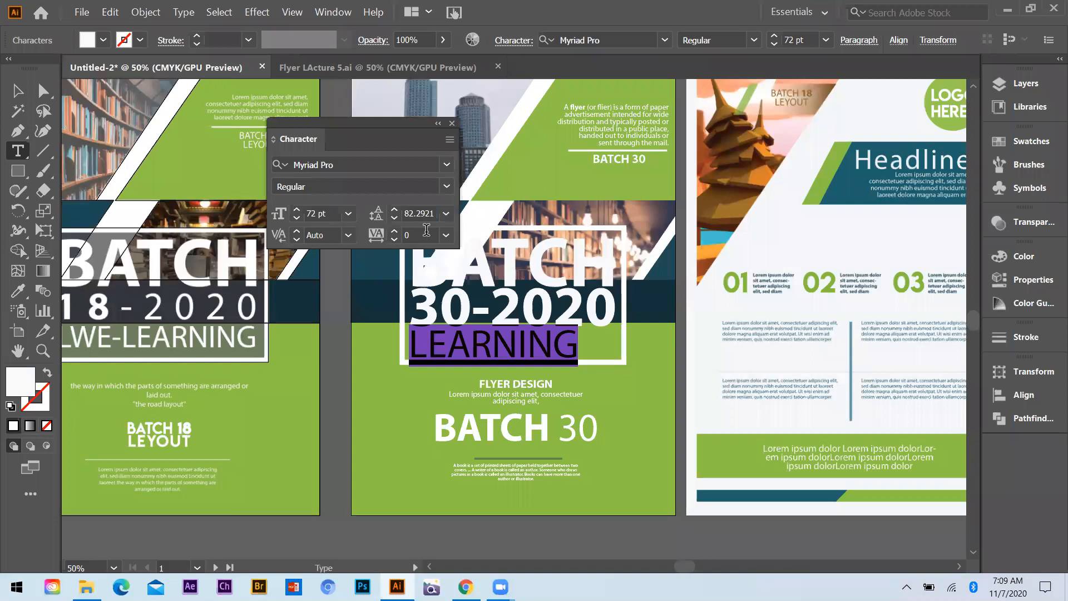
click(393, 241)
click(393, 242)
click(393, 241)
click(395, 240)
click(395, 232)
click(395, 233)
click(394, 231)
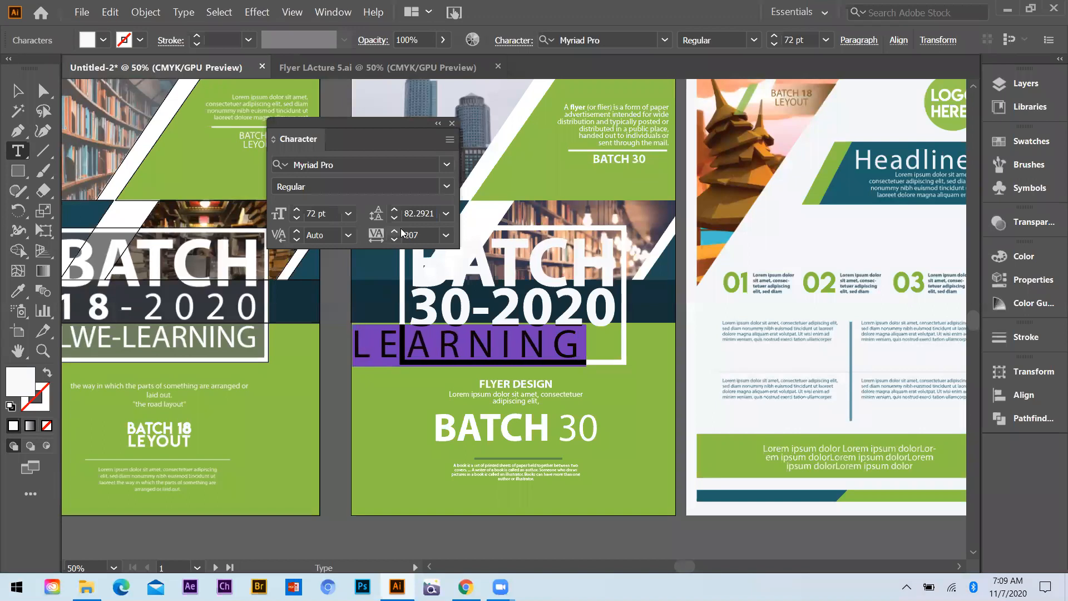
key(alt+Left)
key(alt+Left)
key(alt+Left)
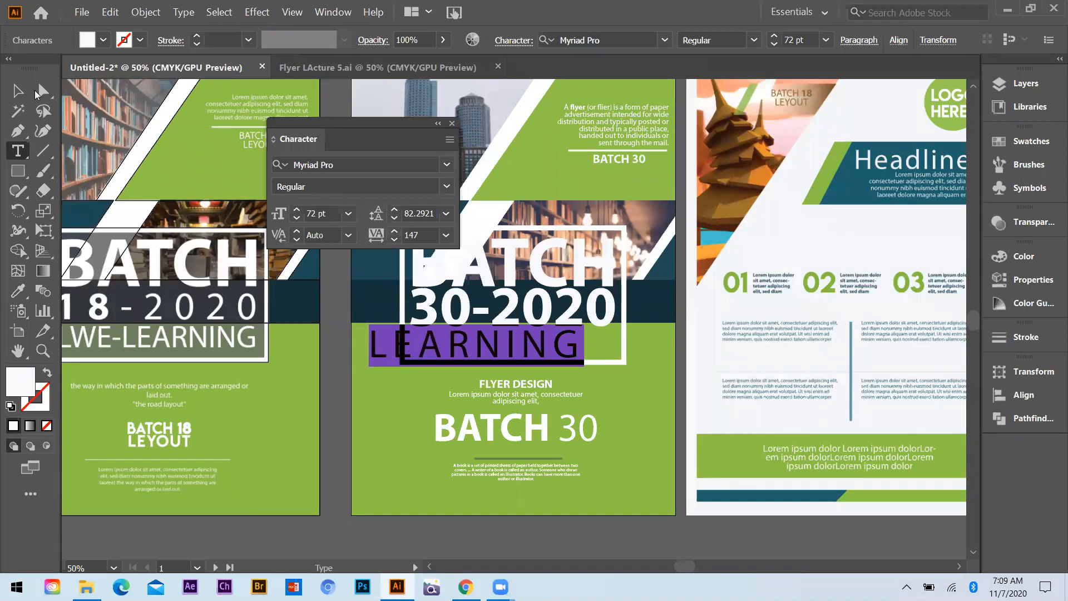
Move the letter-spaced "LEARNING" text so it fits between the white frame's sides beneath "30-2020"
click(21, 86)
drag(495, 350, 531, 346)
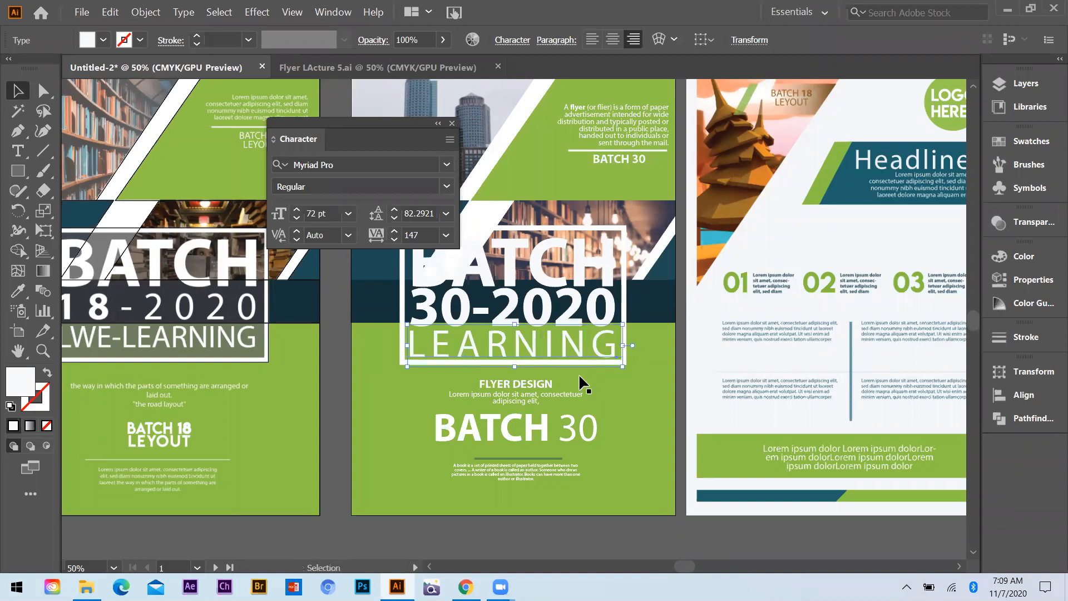
click(742, 319)
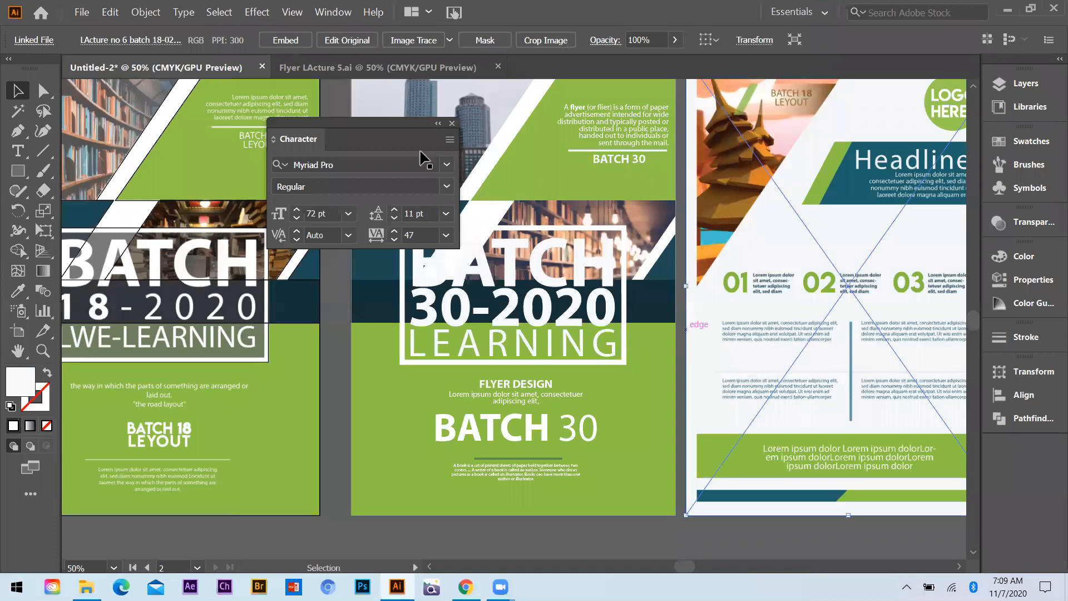
Align the BATCH, 30-2020 and LEARNING lines in the frame to their horizontal centre
click(546, 318)
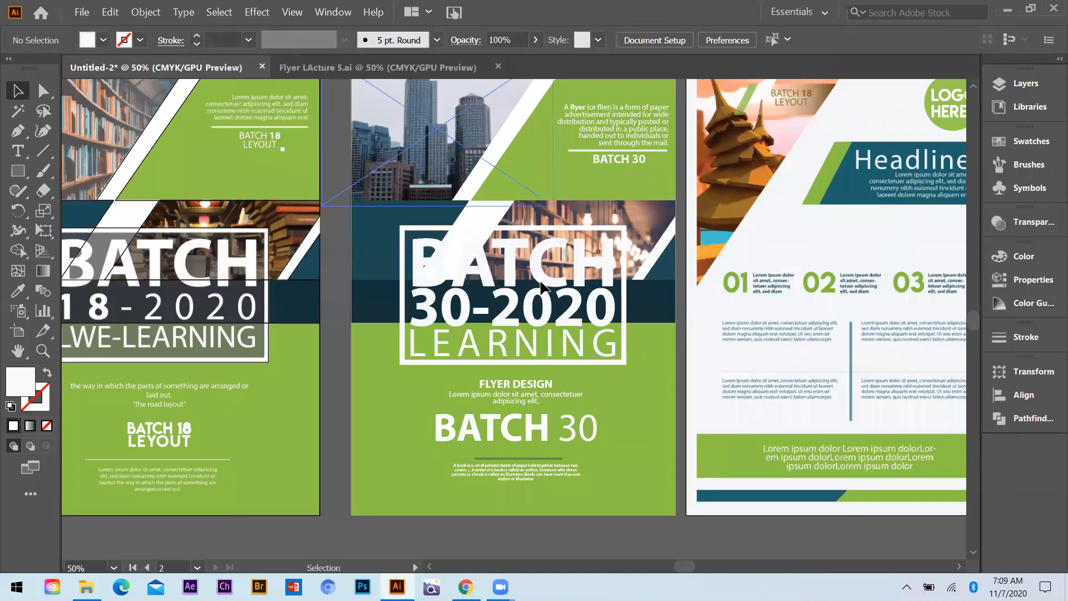
shift+click(550, 335)
click(898, 40)
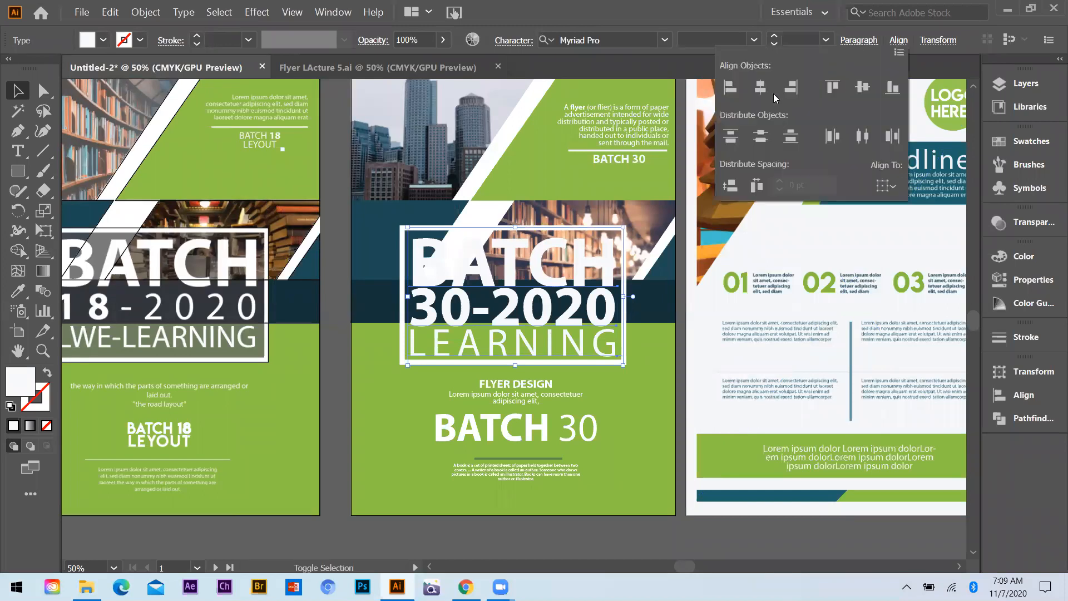
click(760, 86)
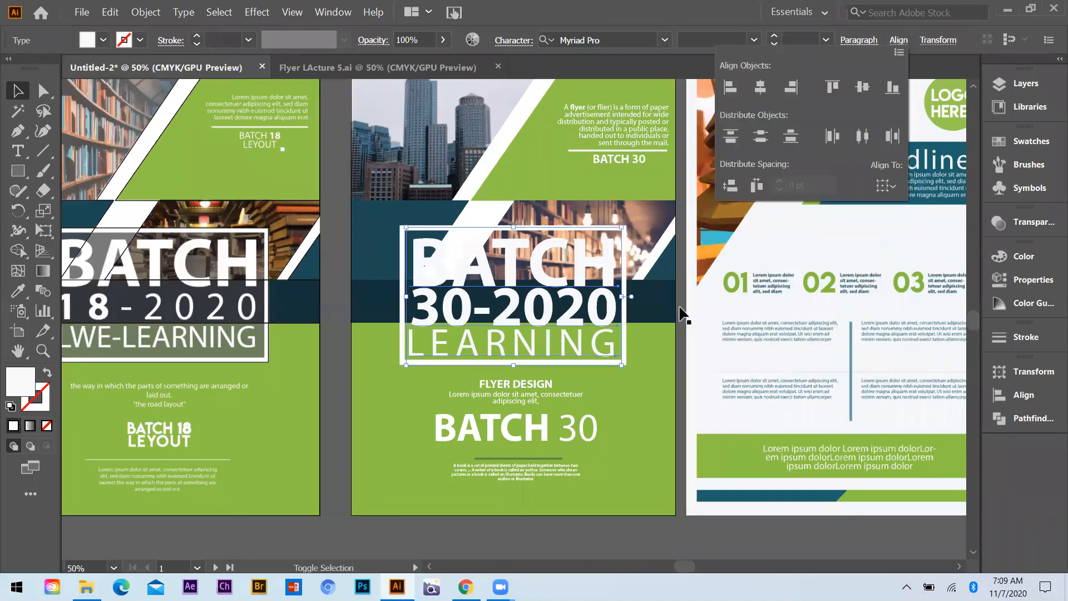
Select the "LEARNING" text in the title frame and nudge it slightly right and up to line up with "30-2020"
click(503, 311)
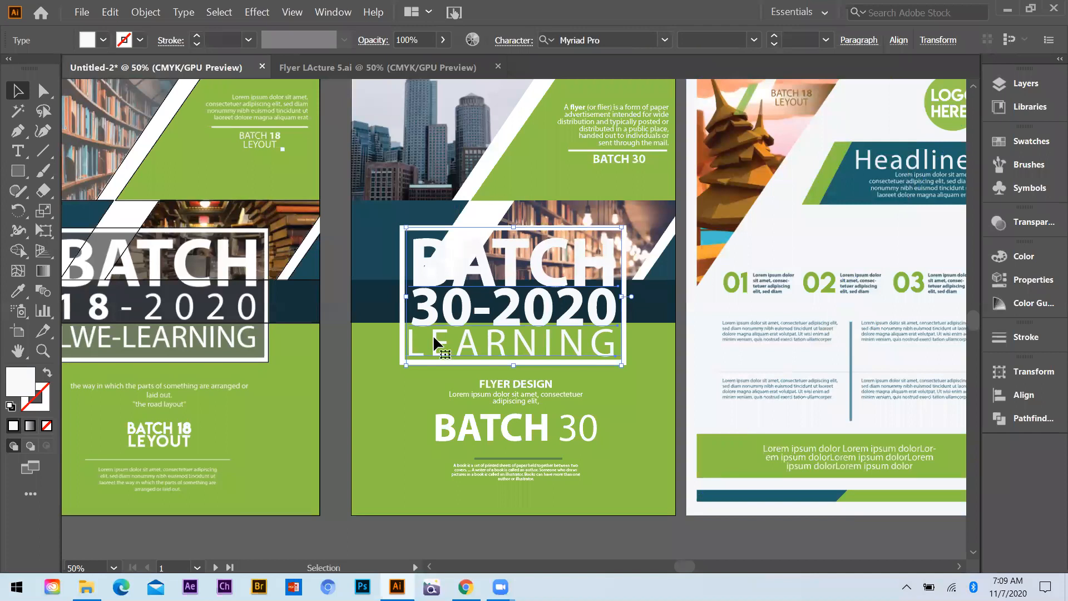
click(433, 335)
key(ctrl+1)
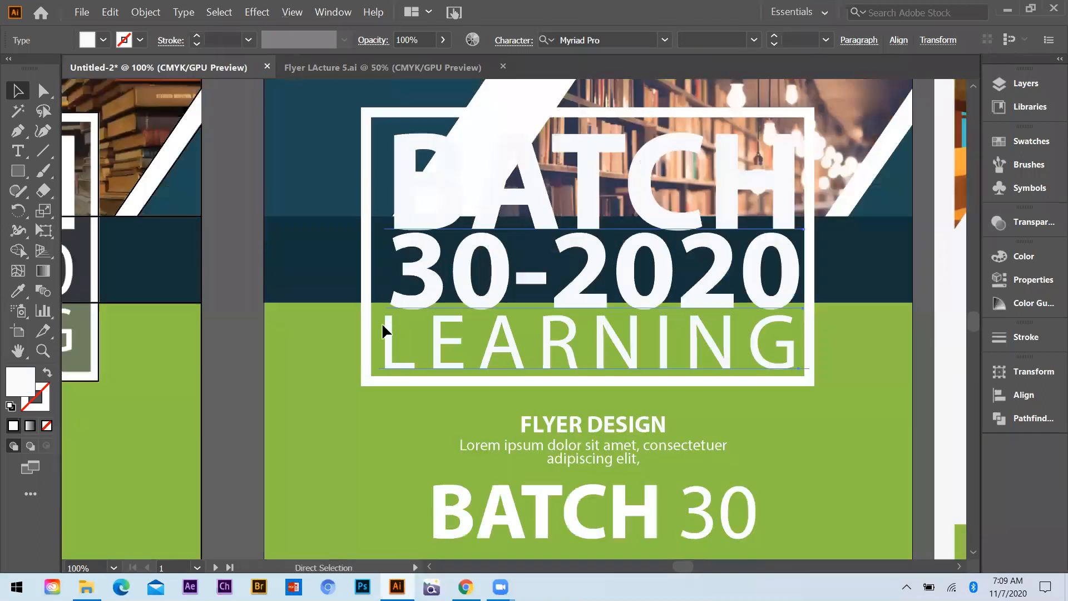
click(387, 322)
click(384, 333)
drag(807, 306, 799, 305)
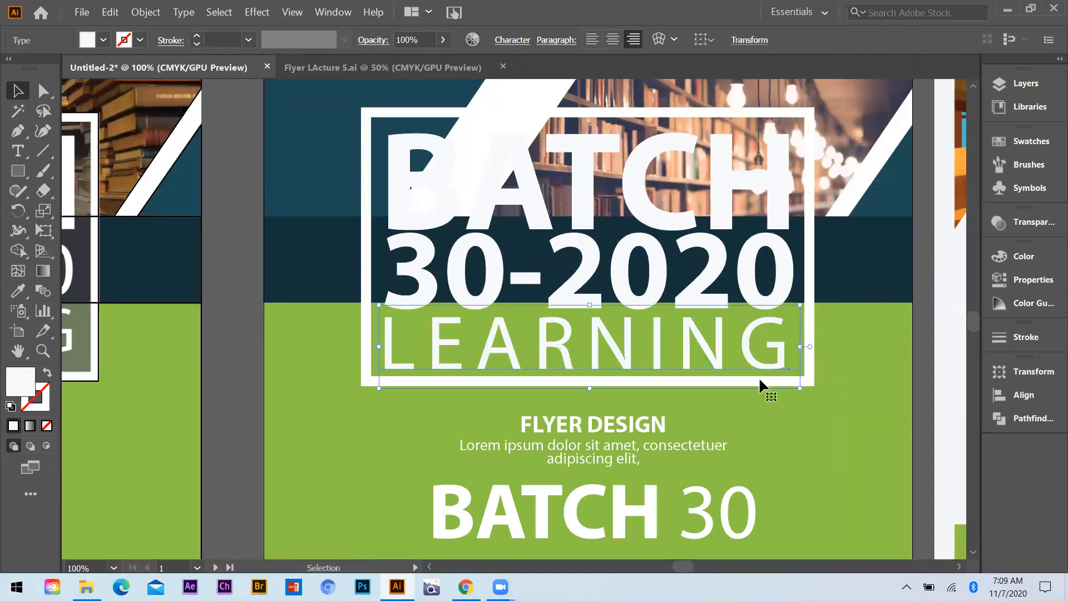
key(Right)
key(Right)
key(Up)
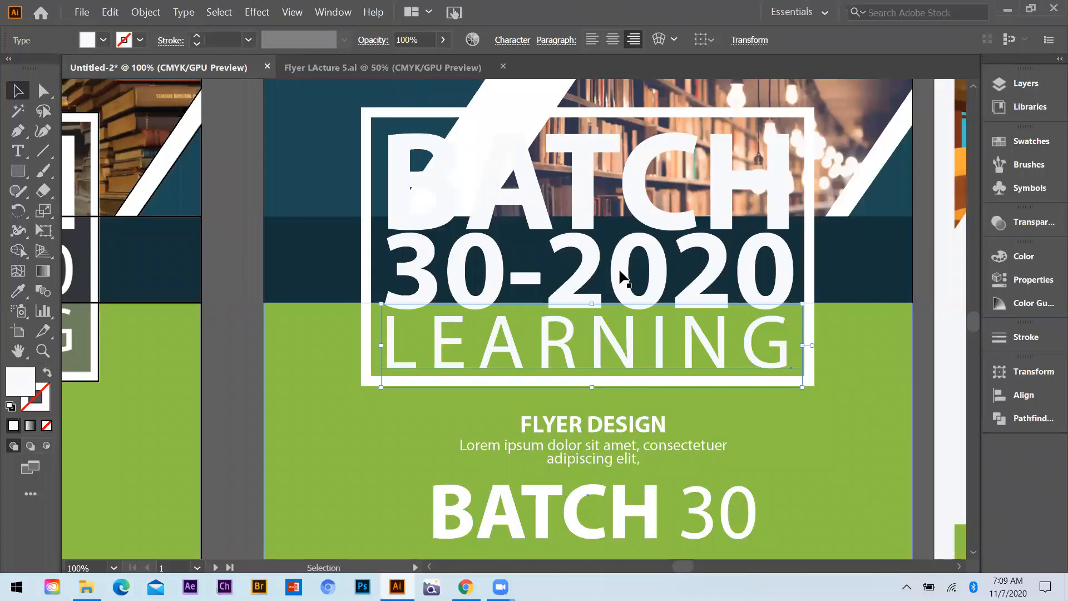
Move the black-outlined rectangle from the sample flyer's title frame onto the white title frame of the new flyer
key(ctrl+minus)
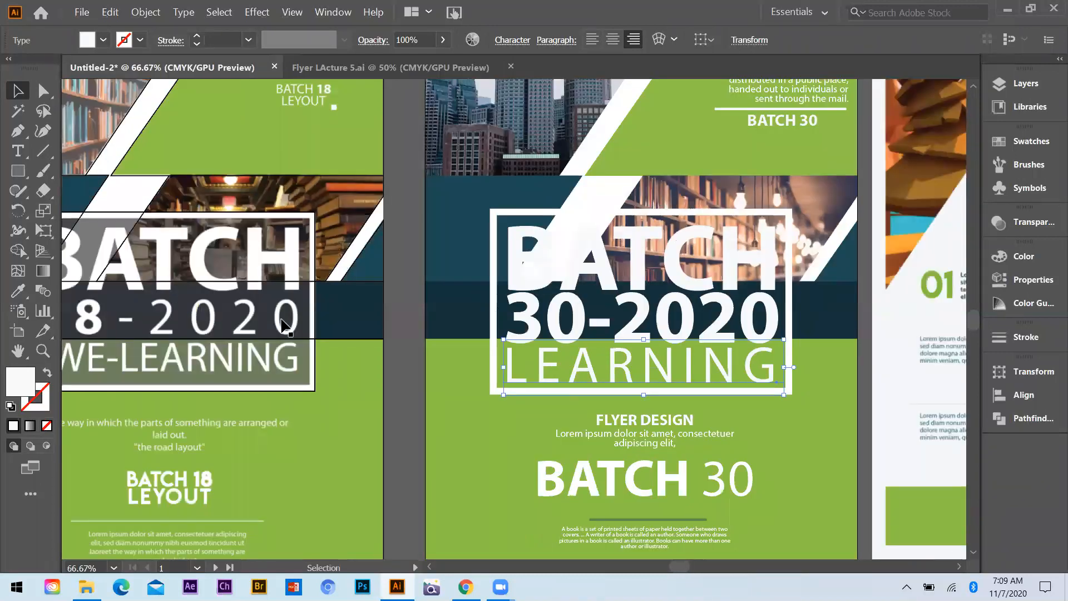
key(ctrl+minus)
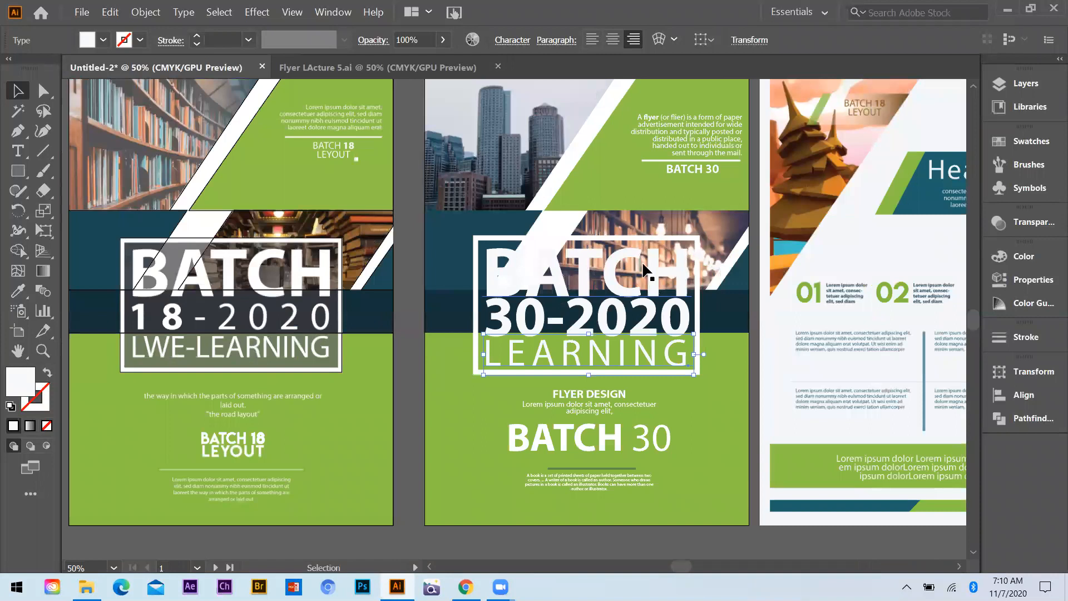
drag(298, 239, 651, 242)
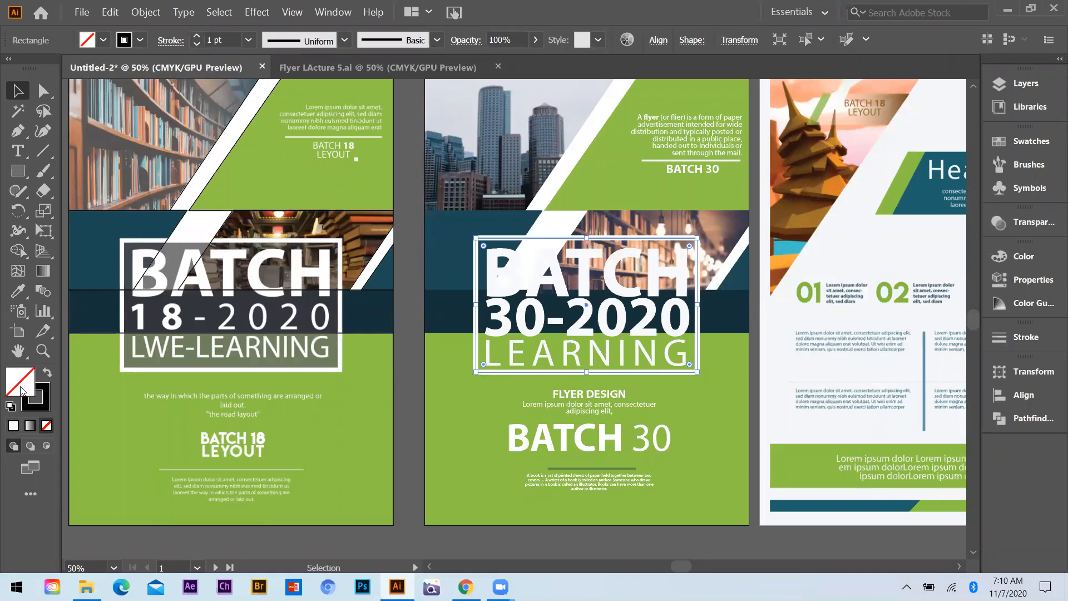
Swap the rectangle's fill and stroke to make it solid black, and bring it forward above the flyer background but behind the title text
key(shift+x)
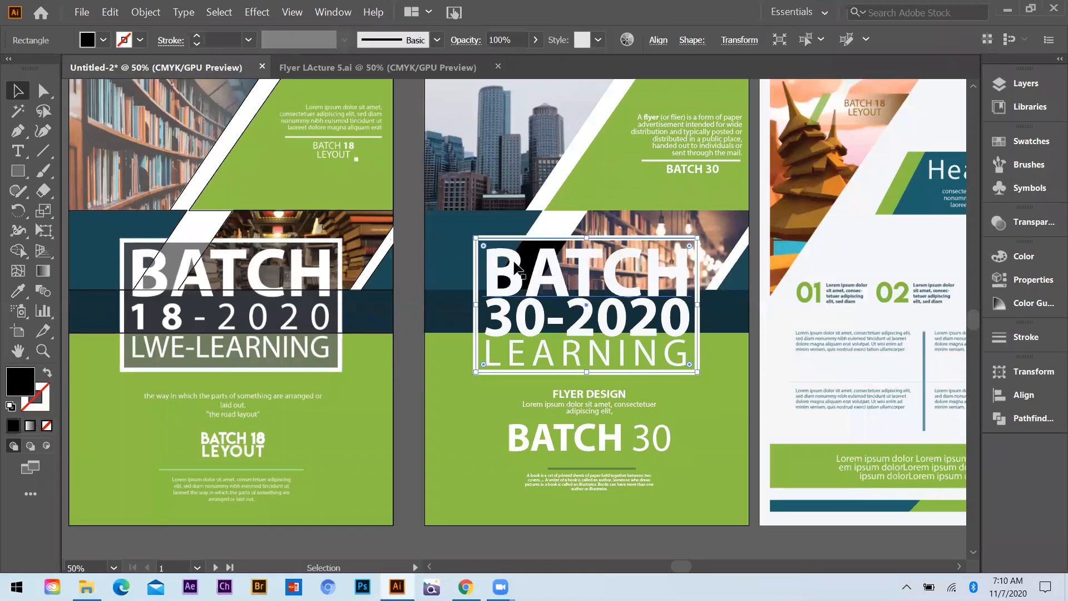
key(ctrl)
key(ctrl+])
key(ctrl+])
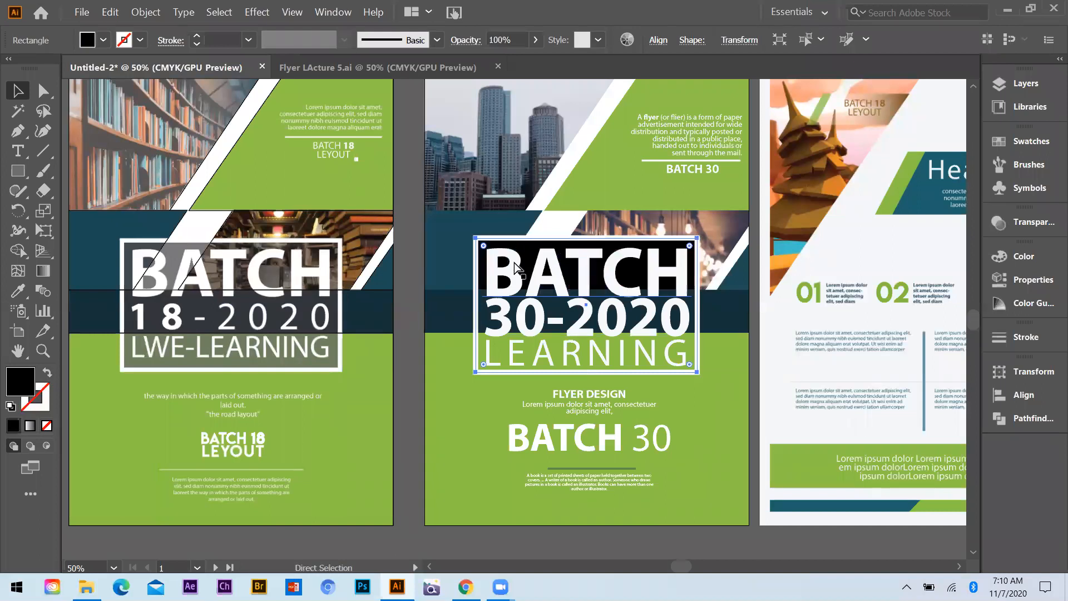
key(ctrl+])
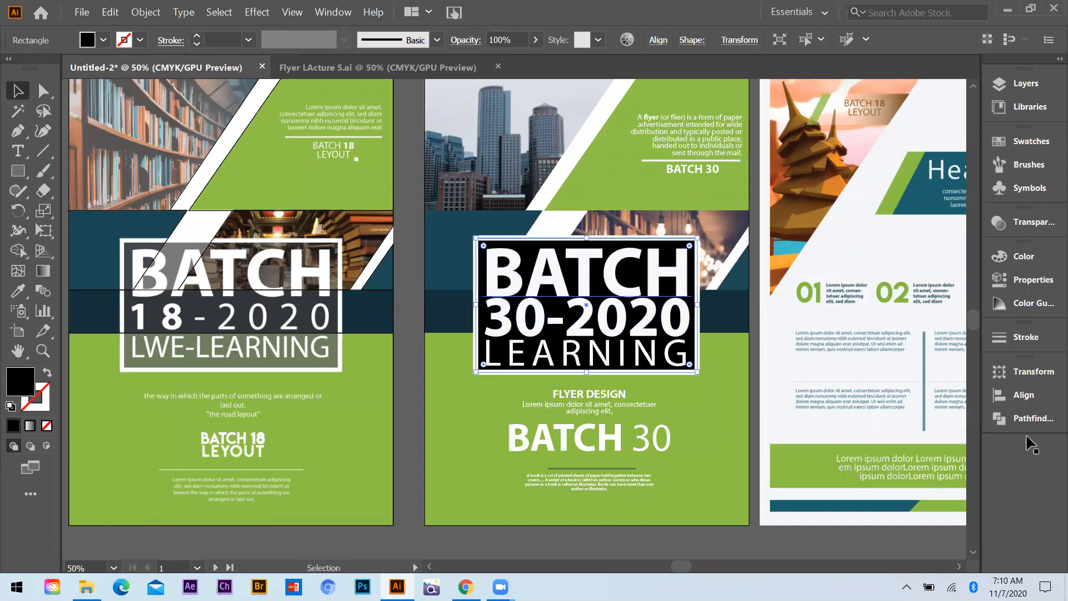
Reduce the opacity of the black title rectangle to 67% and deselect it
click(415, 557)
click(957, 242)
drag(952, 260, 933, 260)
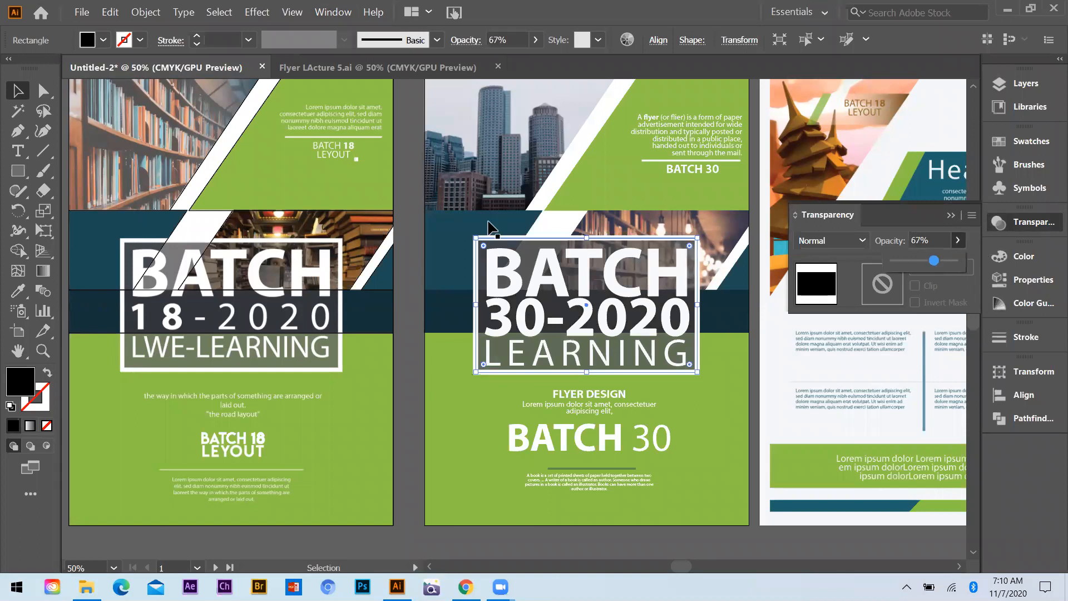
click(488, 222)
key(ctrl+minus)
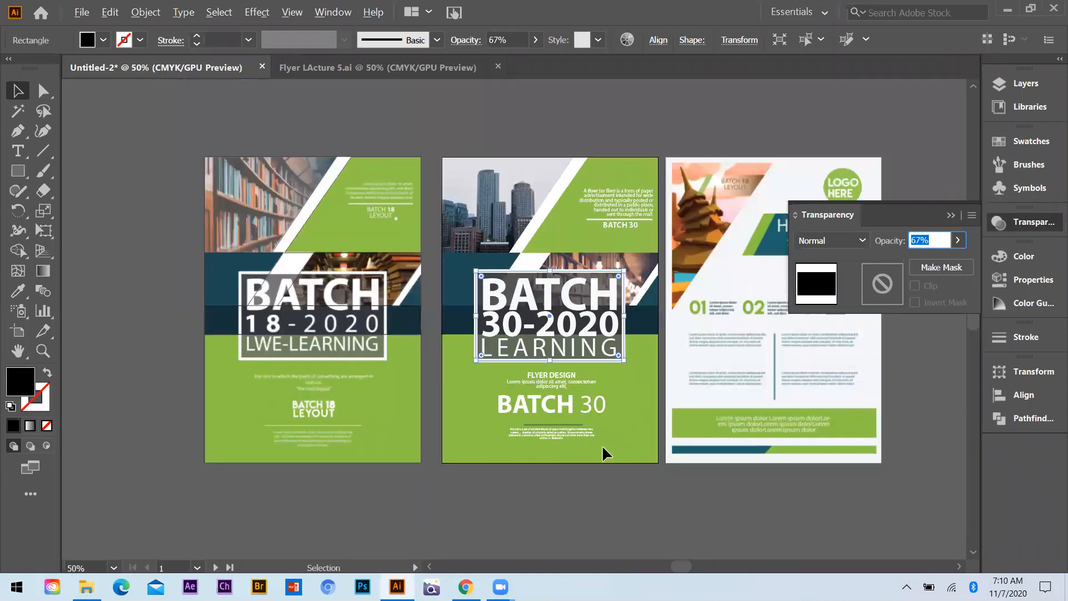
click(755, 452)
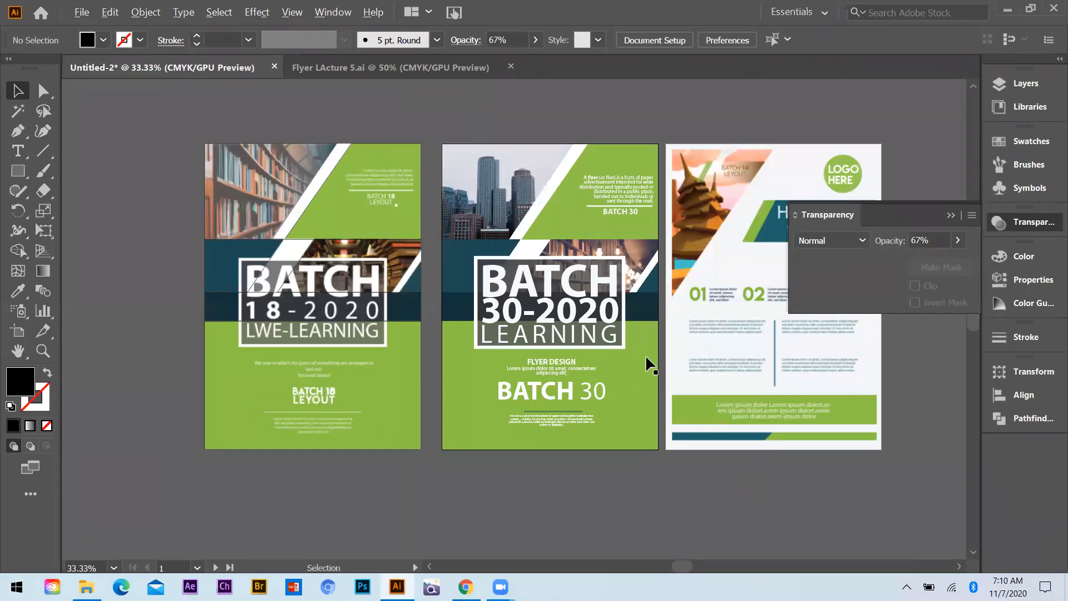
Switch from Illustrator to the desktop, minimizing the Batch 21 folder window
scroll(628, 353, right, 5)
scroll(628, 353, up, 1)
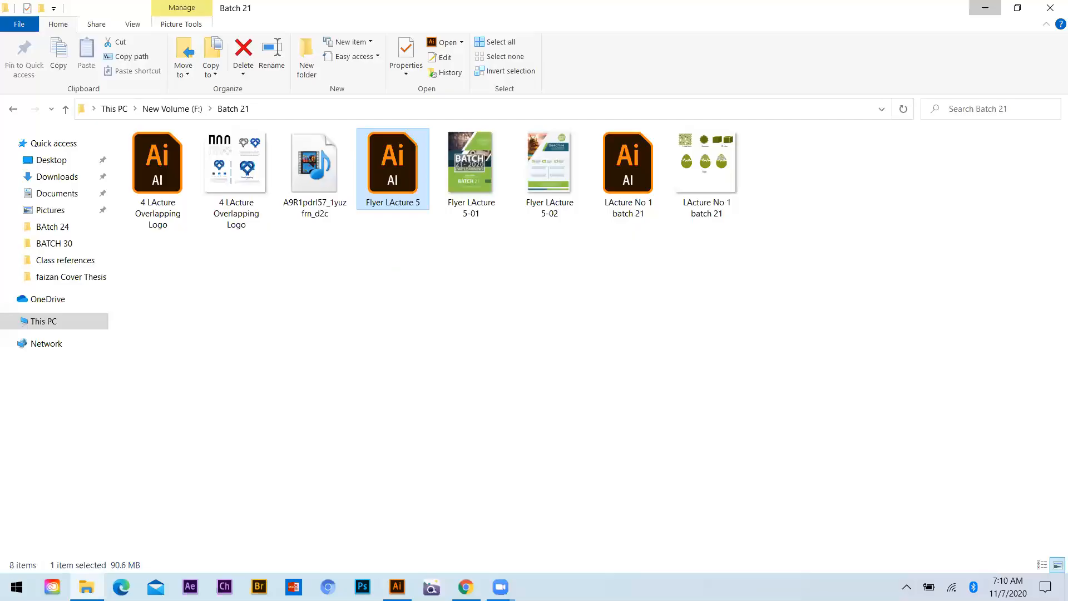
click(985, 7)
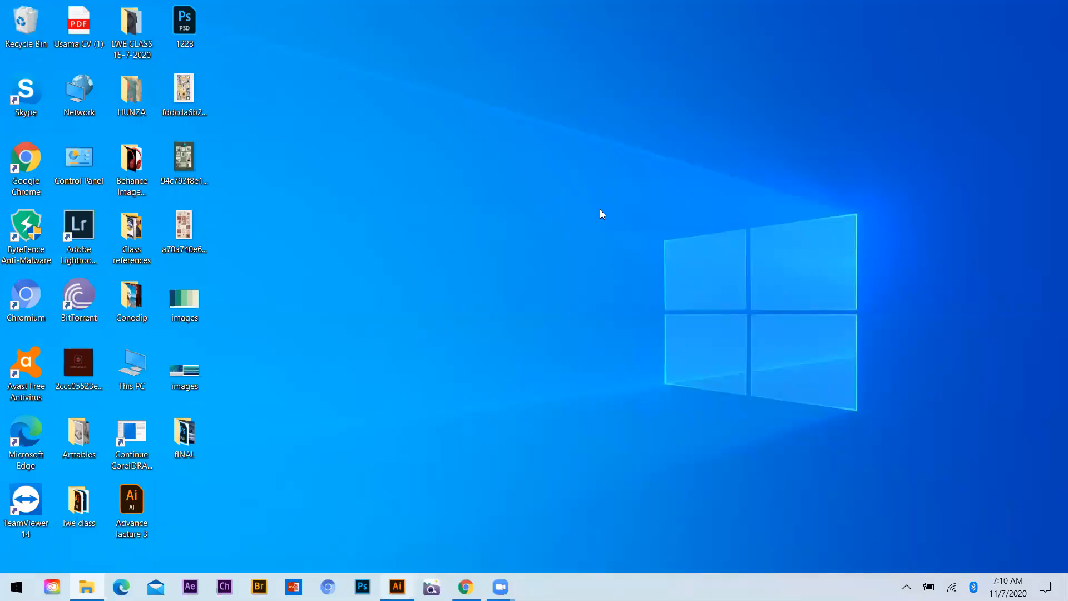
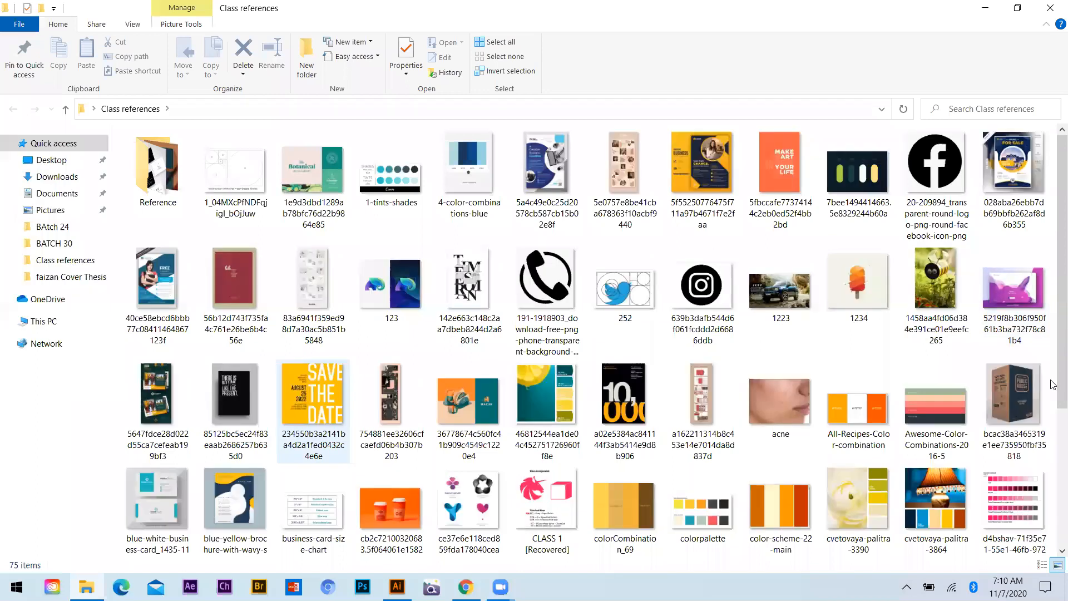
Find the yellow and navy business flyer image in the Class references folder and place it in the Illustrator flyer document
scroll(1053, 250, down, 3)
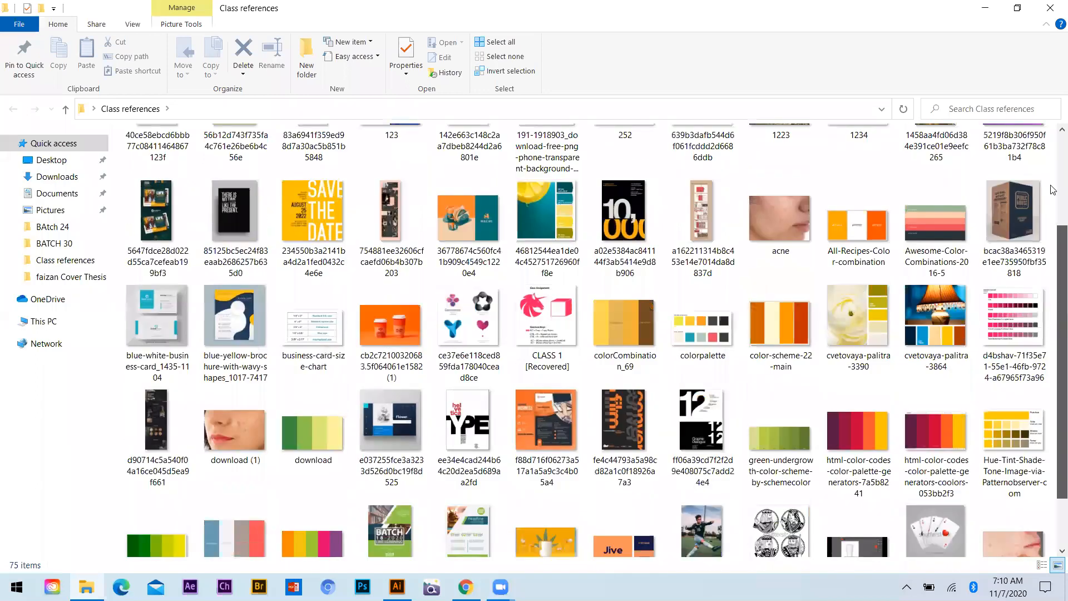
scroll(1053, 274, up, 3)
scroll(1053, 412, down, 2)
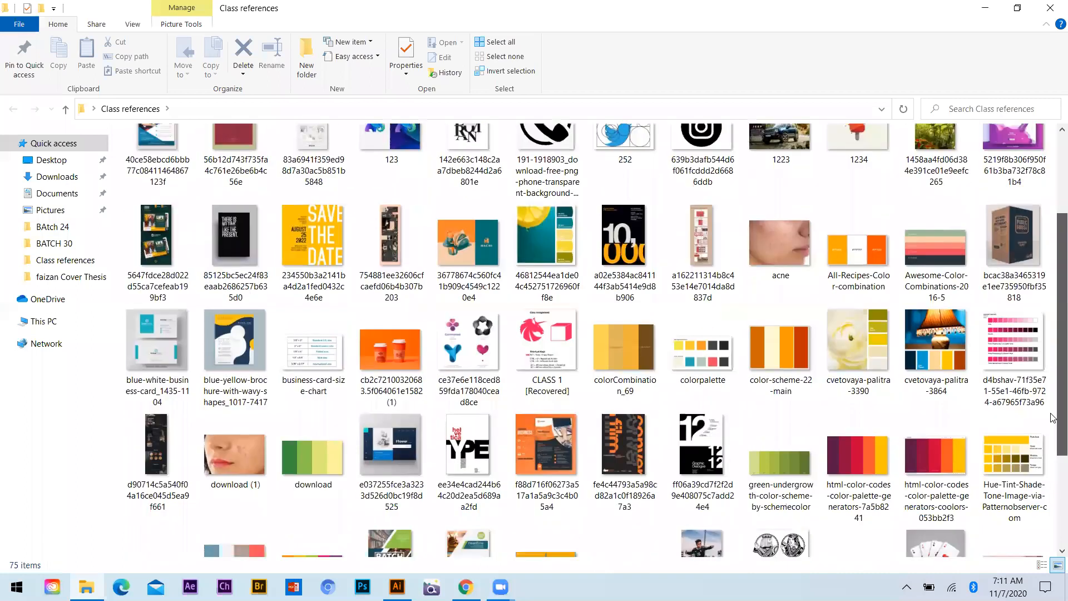
scroll(1053, 334, down, 3)
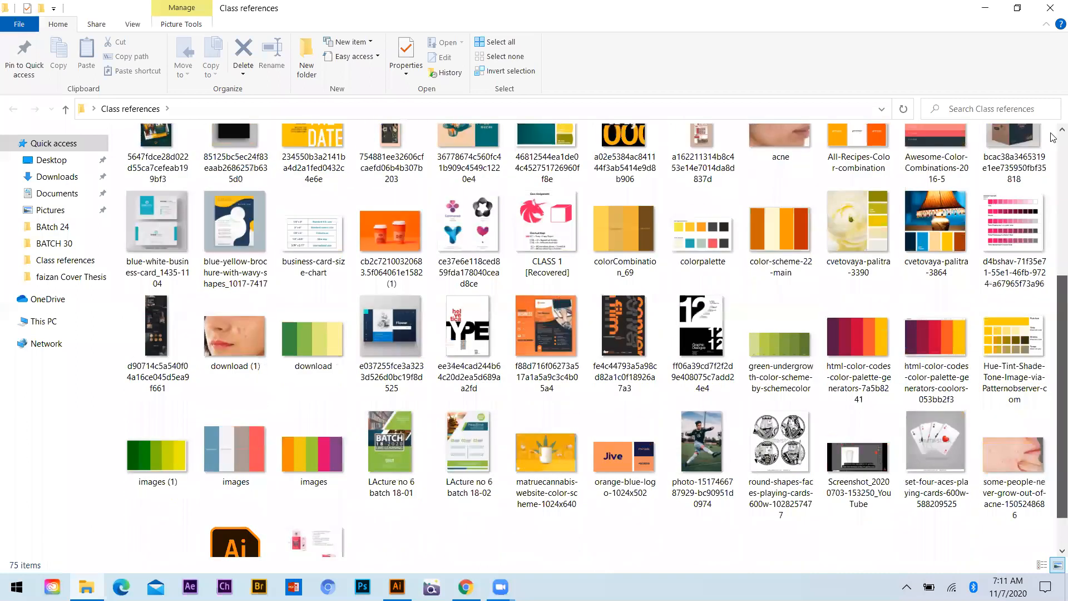
scroll(1053, 133, down, 1)
scroll(1053, 128, up, 5)
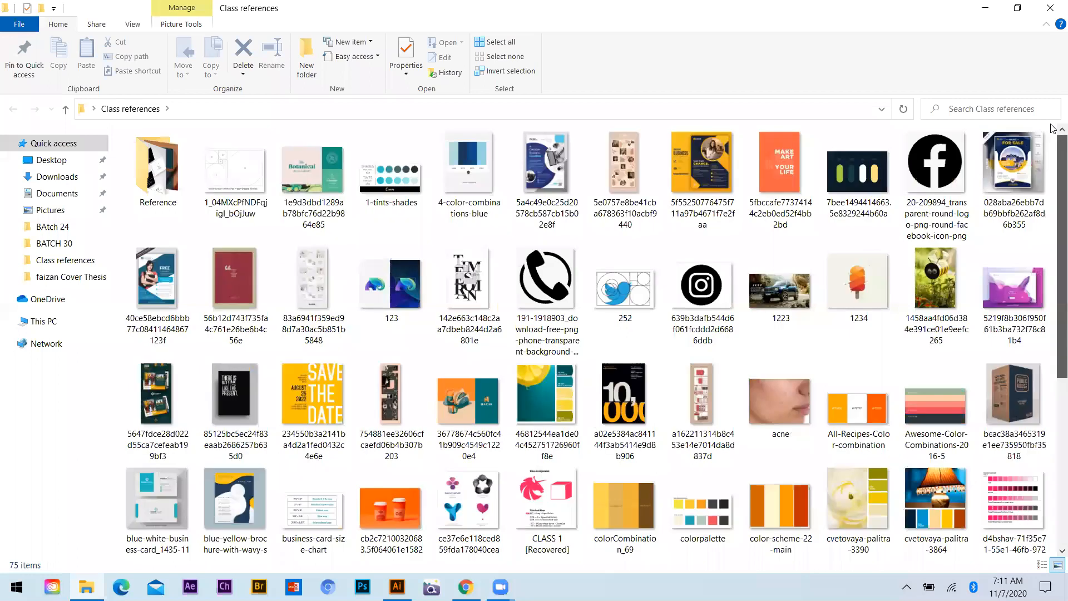
click(711, 181)
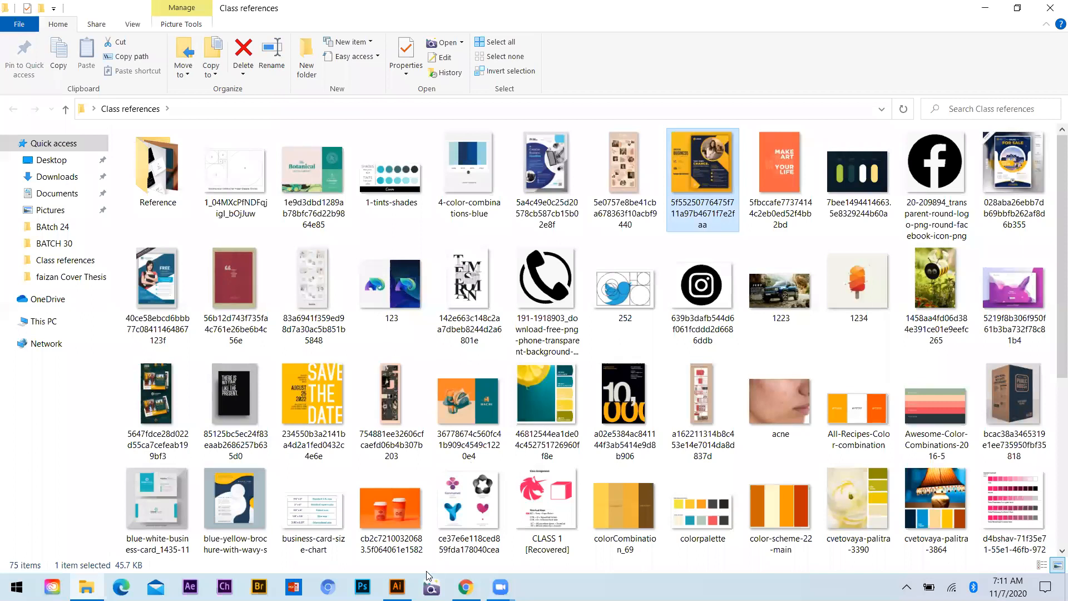
drag(711, 181, 565, 317)
drag(596, 364, 439, 369)
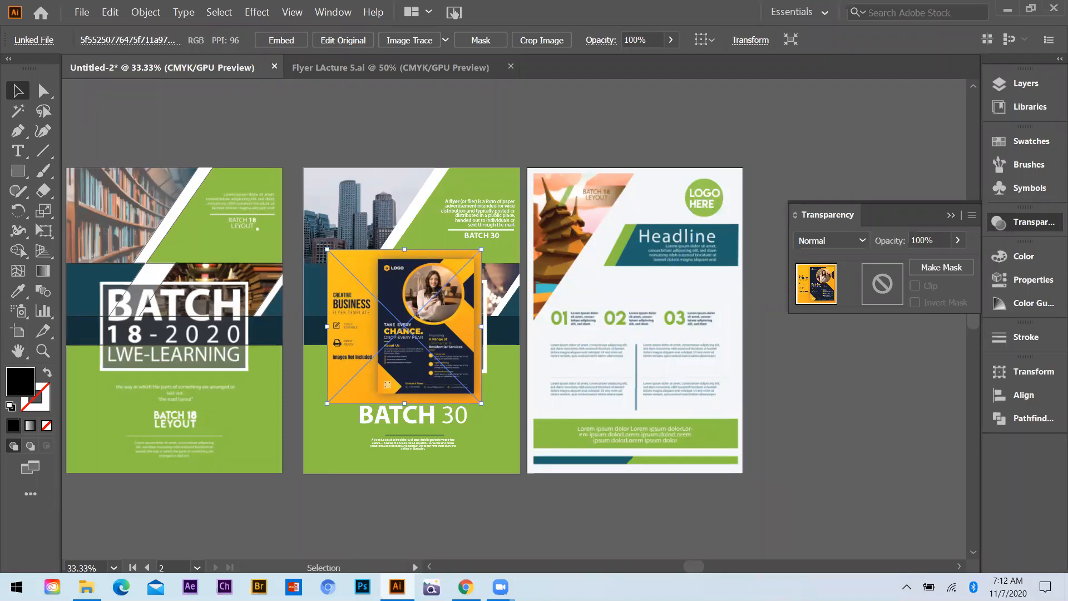
Delete the Headline flyer from the third artboard and move the placed business flyer image over that artboard
click(639, 310)
key(Delete)
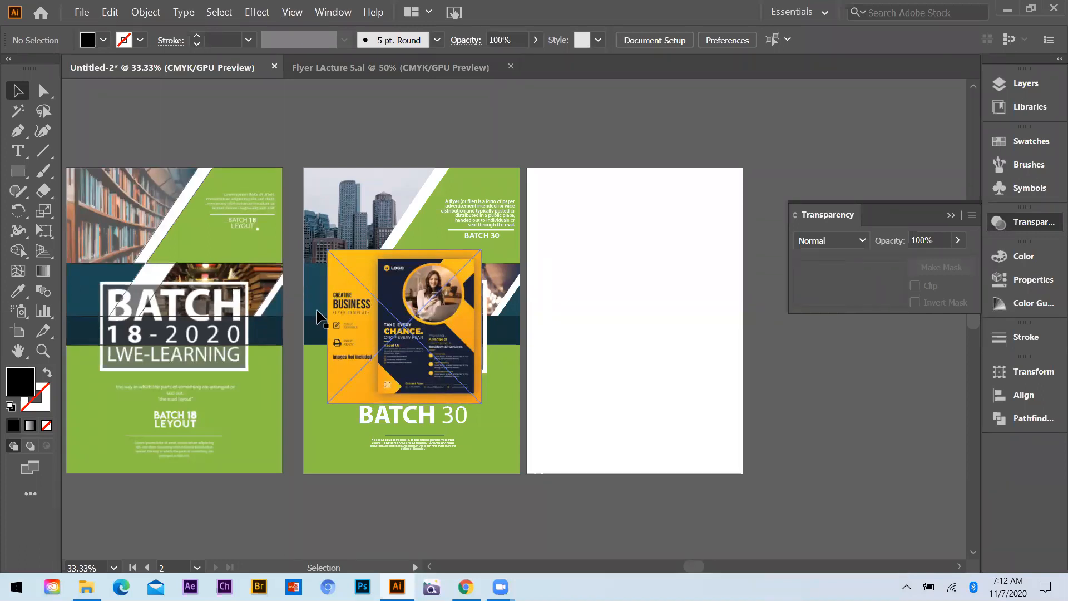
key(ctrl+plus)
scroll(455, 317, down, 1)
scroll(454, 316, up, 1)
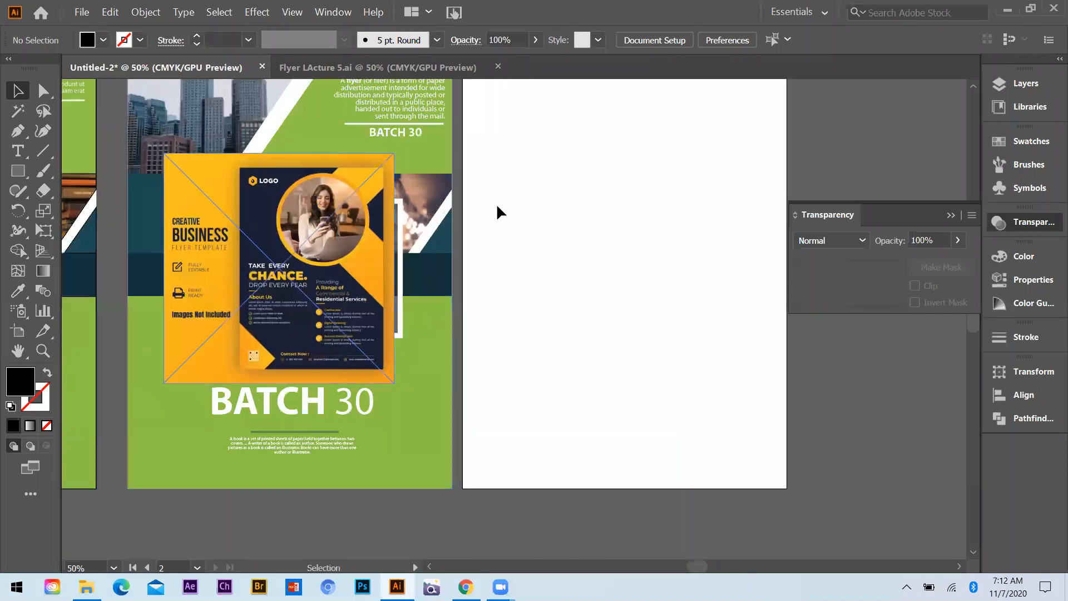
drag(290, 269, 503, 195)
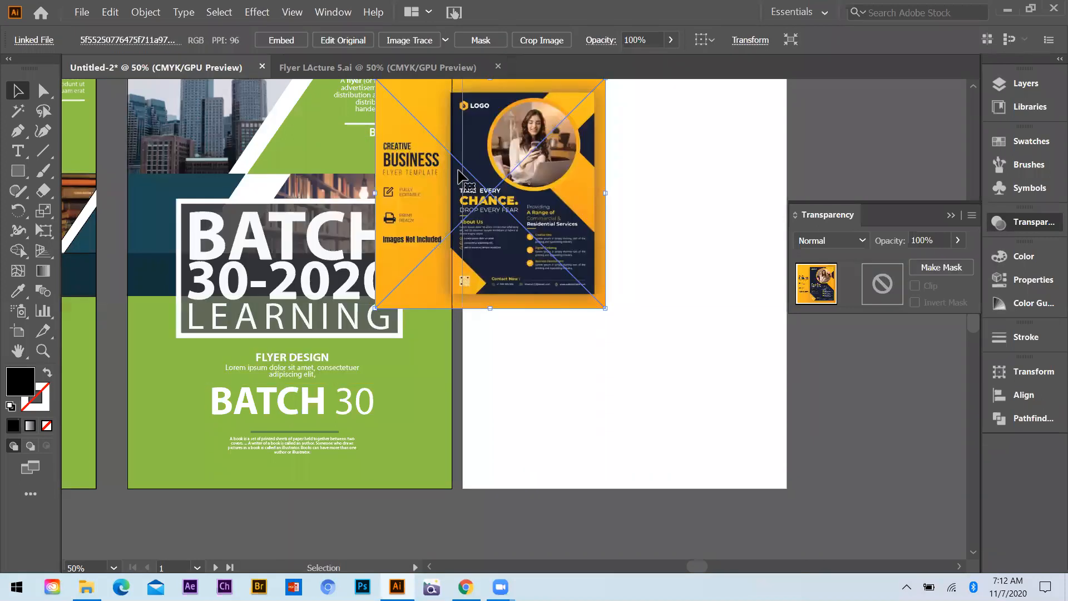
scroll(350, 307, down, 1)
drag(451, 192, 433, 138)
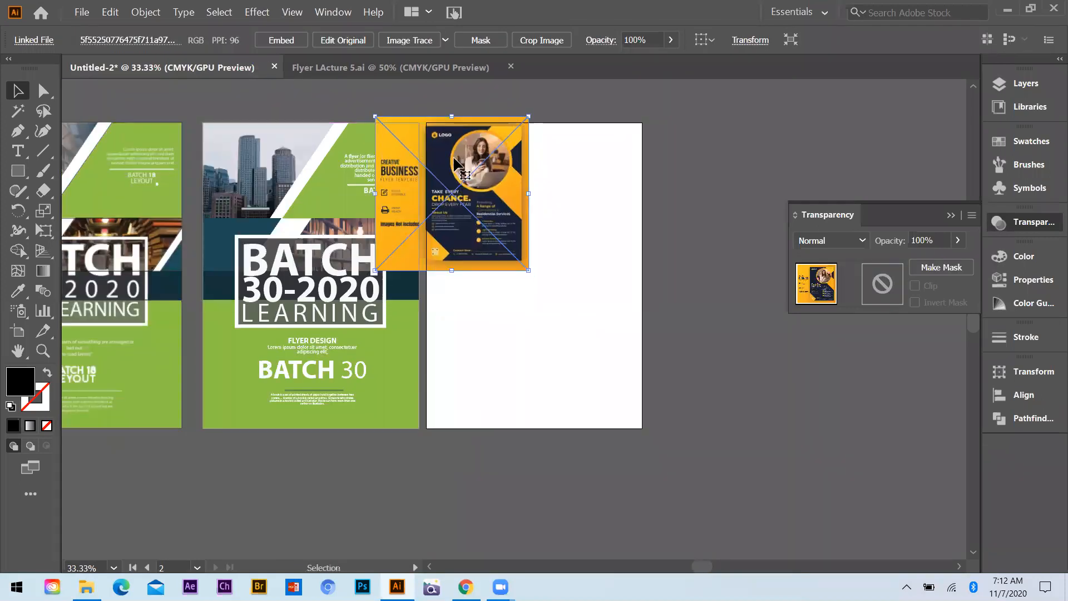
Align the top-left corner of the navy flyer in the placed image with the top-left corner of the blank artboard
key(Up)
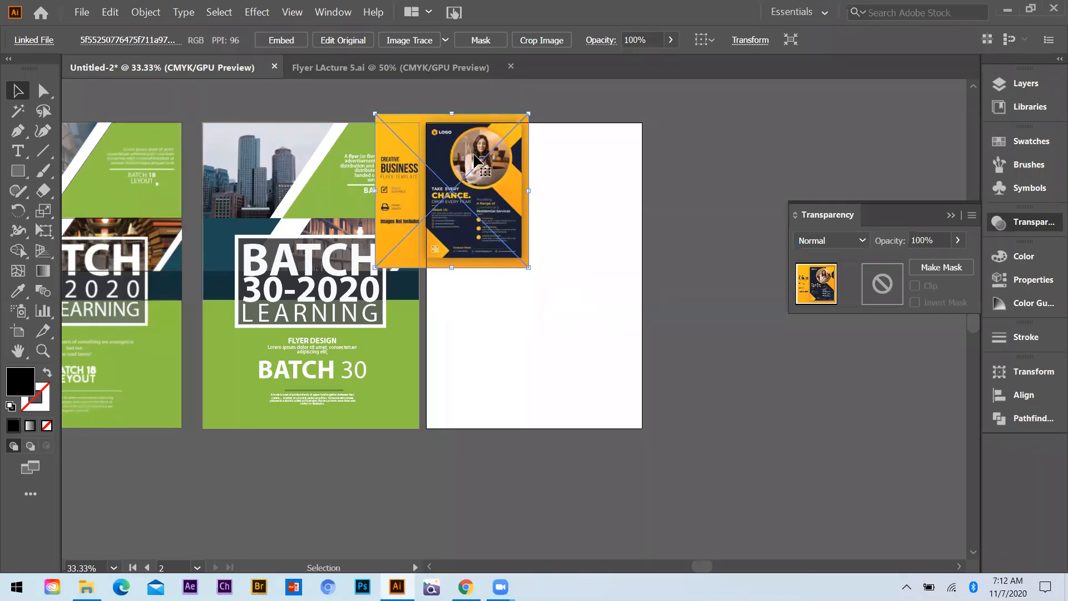
key(Up)
key(ctrl+equal)
key(ctrl+equal)
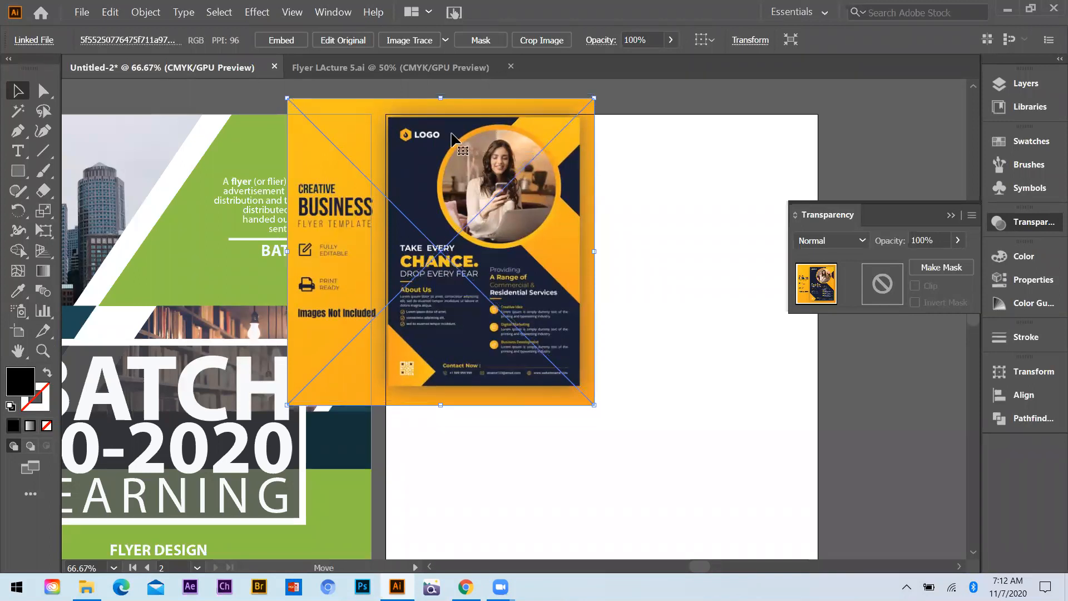
drag(452, 136, 449, 134)
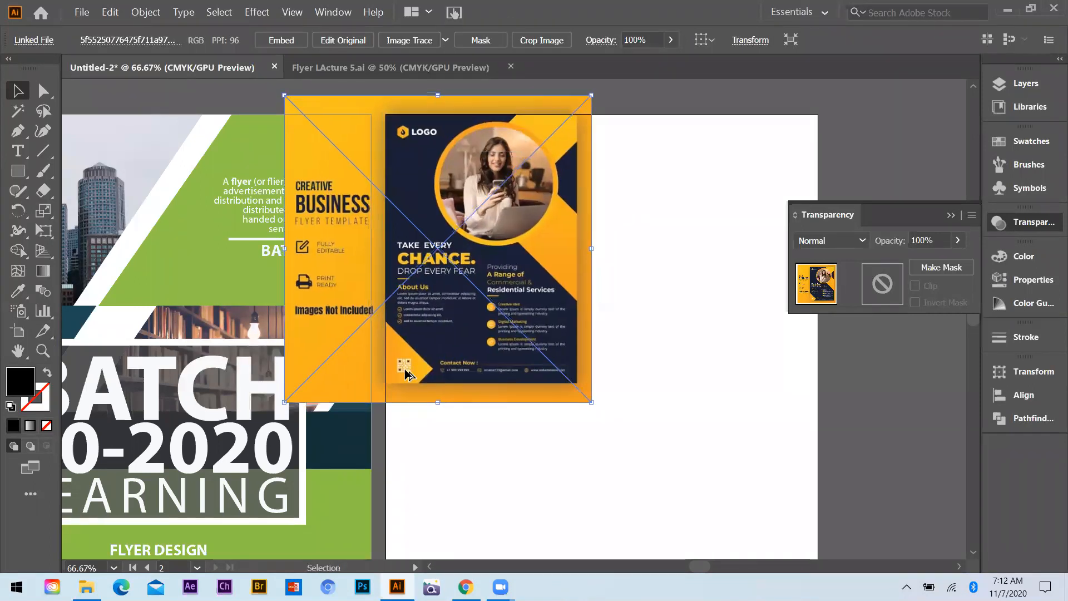
Scale up the placed image proportionally to about the artboard's height and reposition its navy flyer over the blank artboard
key(ctrl+minus)
key(ctrl+minus)
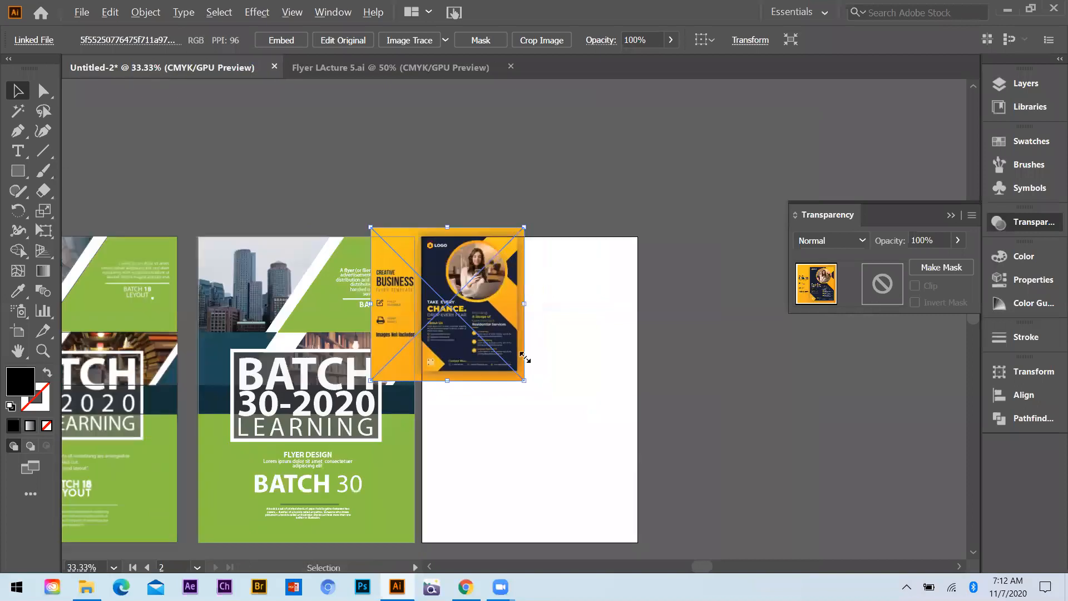
drag(568, 433, 694, 533)
drag(578, 248, 586, 258)
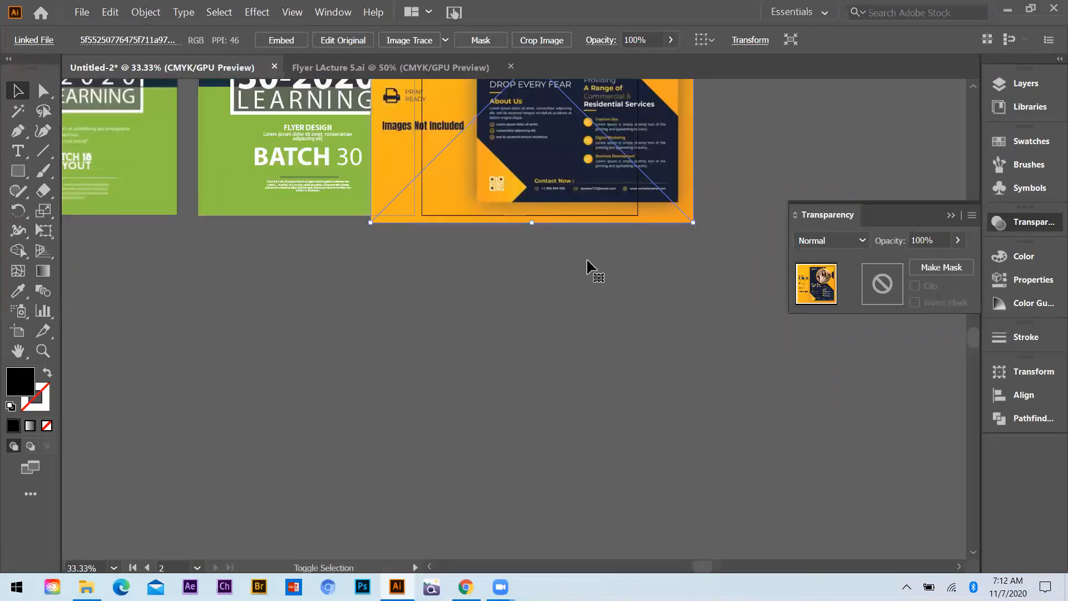
scroll(588, 258, up, 1)
scroll(531, 162, up, 3)
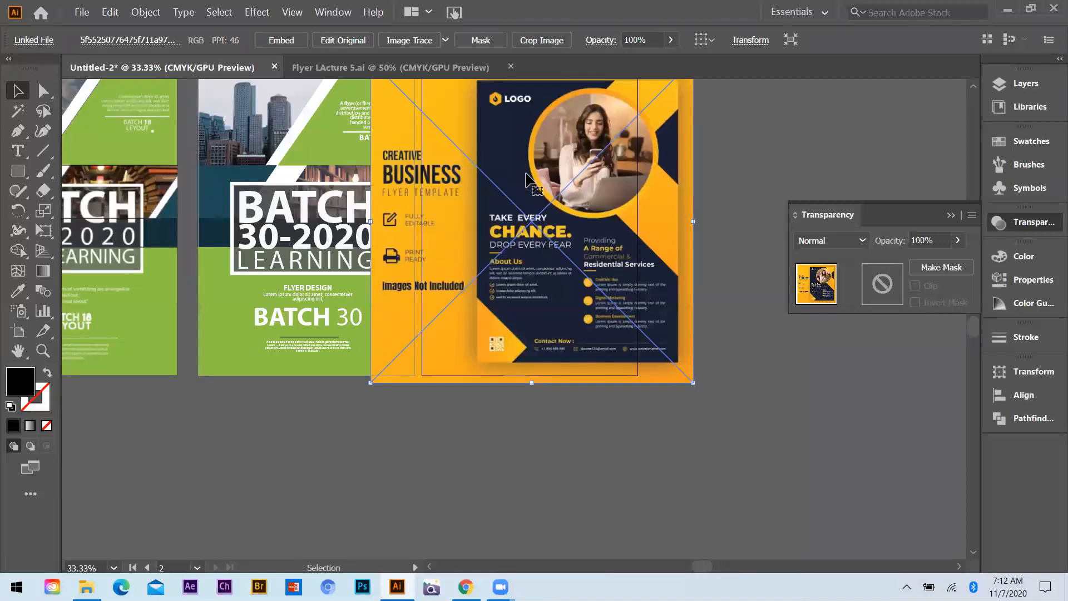
drag(538, 225, 500, 215)
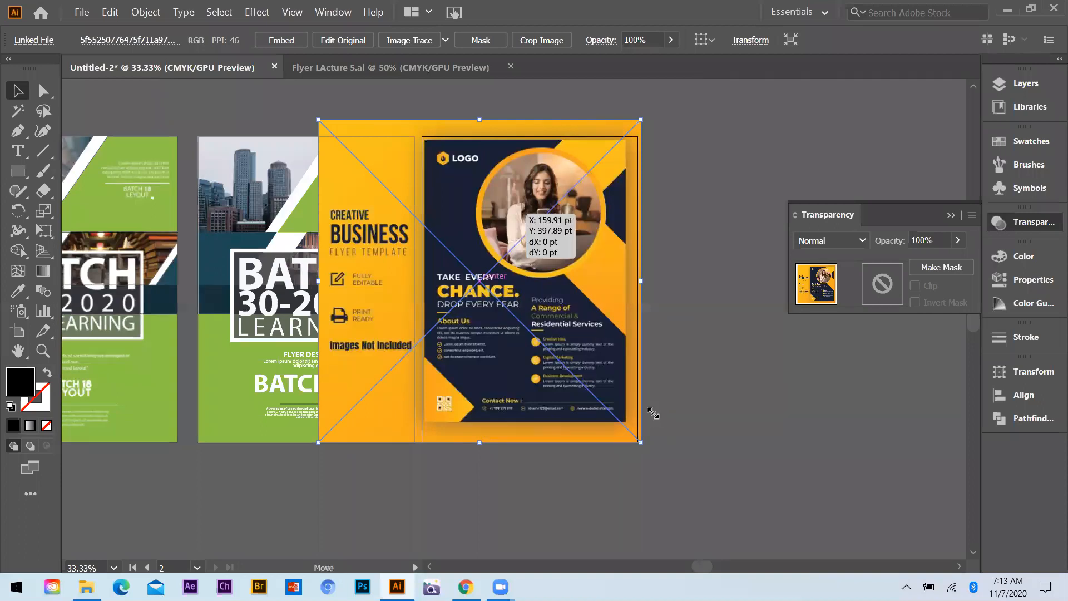
Enlarge the placed image slightly more and shift it so the navy flyer lines up with the artboard edges
scroll(649, 410, down, 1)
drag(637, 399, 656, 424)
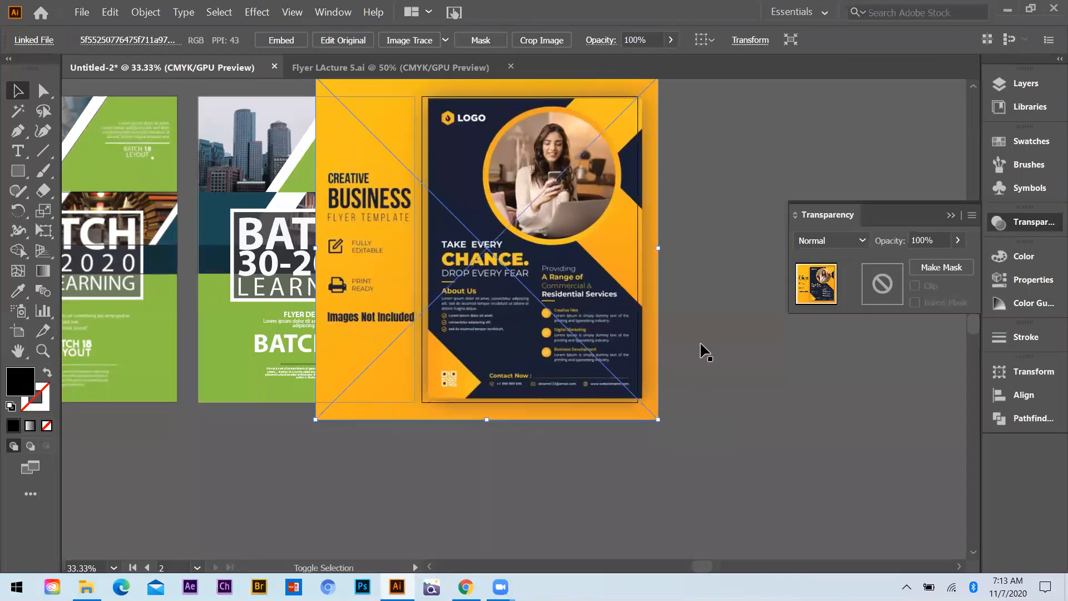
click(703, 350)
drag(570, 231, 563, 230)
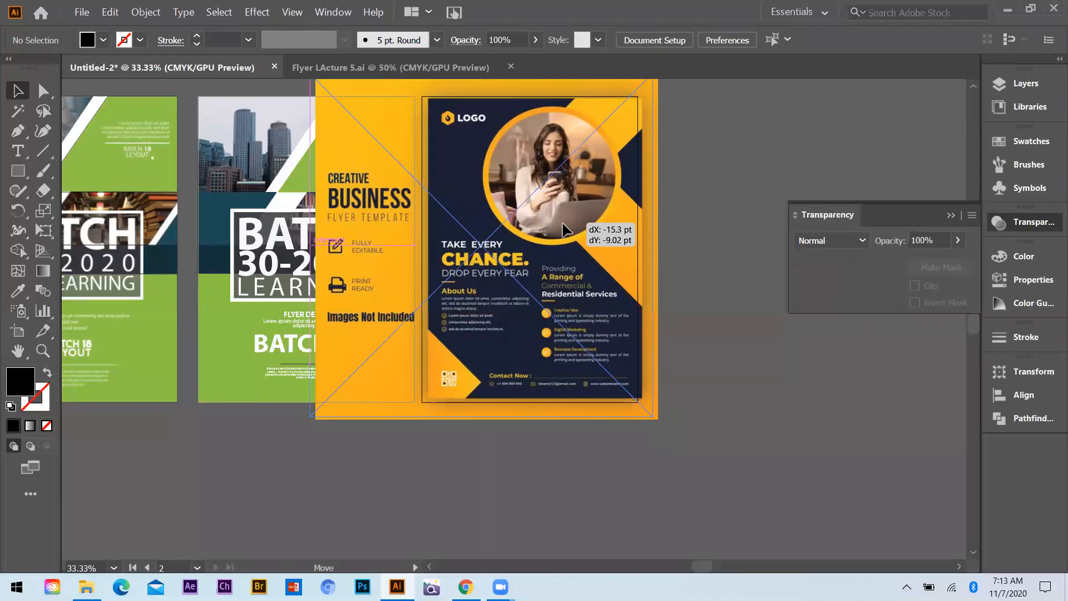
drag(567, 243, 566, 242)
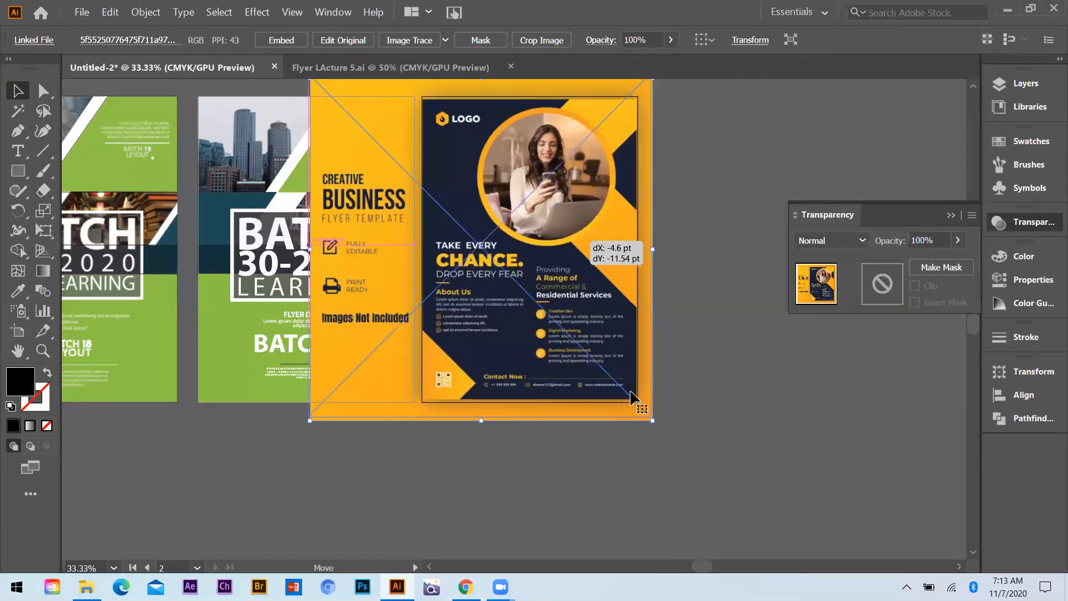
key(ctrl+z)
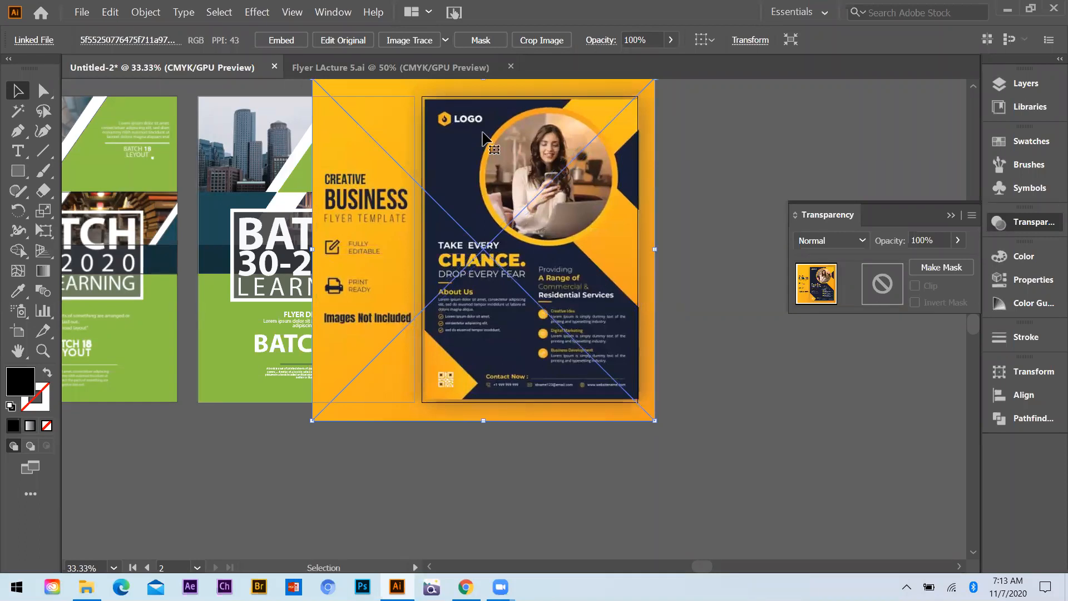
Fine-tune the image's size and nudge it left and up until the navy flyer matches the artboard outline
scroll(491, 149, up, 1)
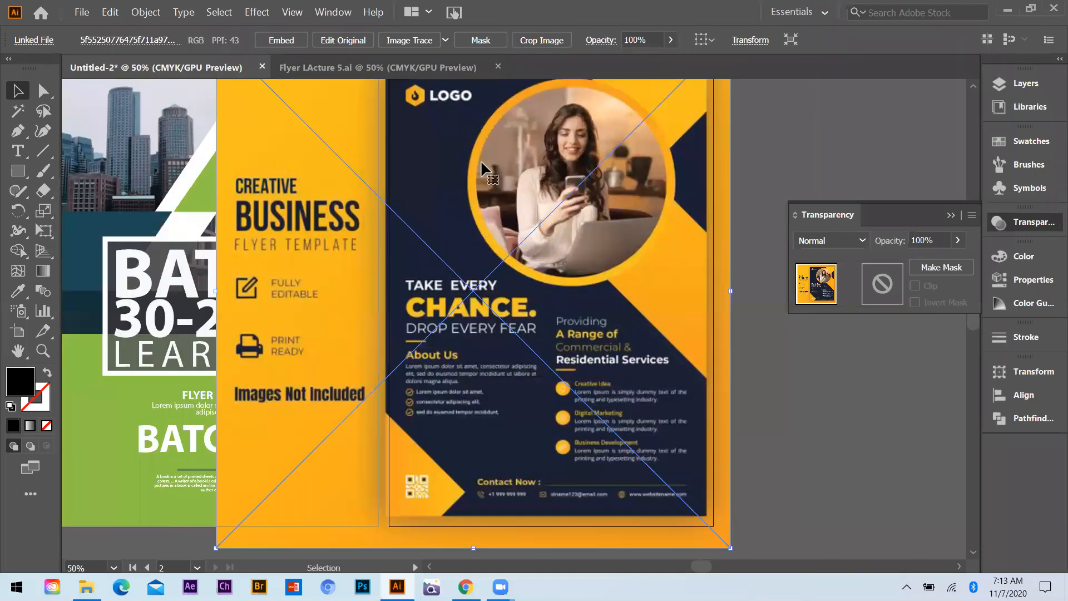
scroll(480, 155, up, 1)
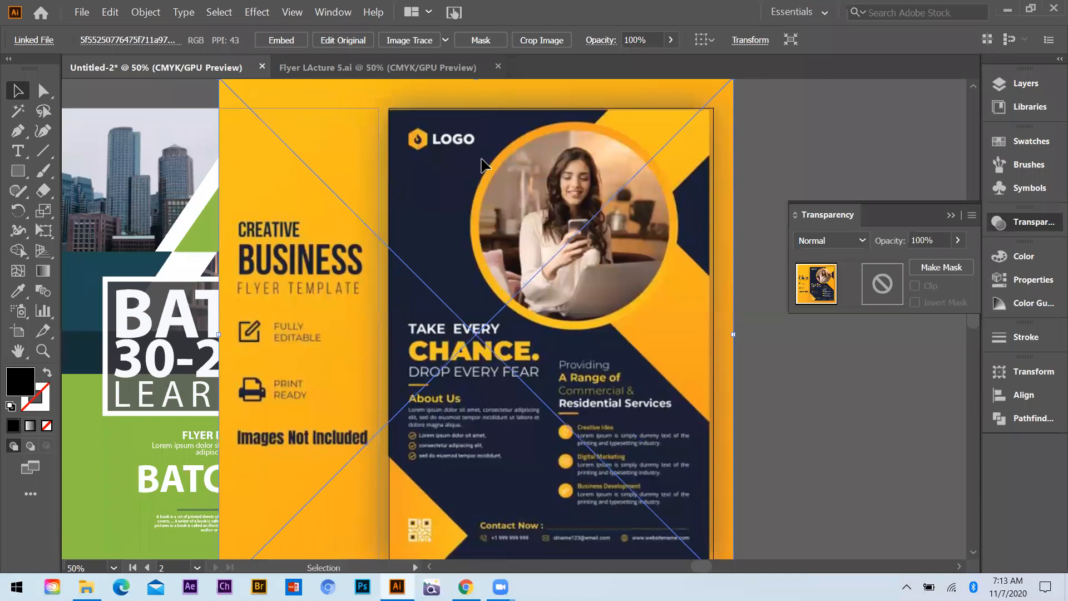
key(ctrl+minus)
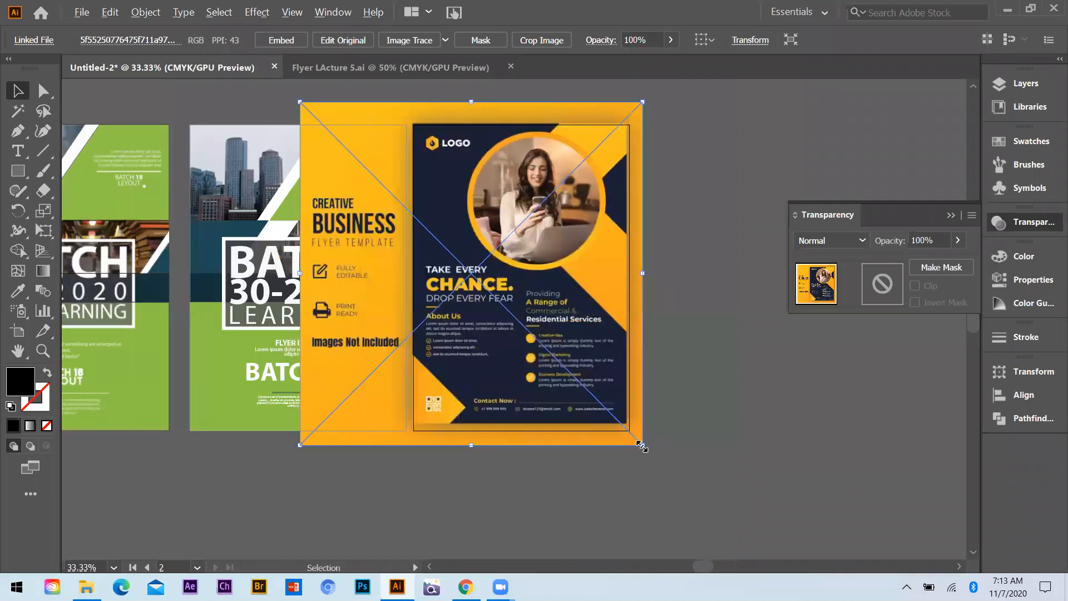
drag(644, 448, 698, 431)
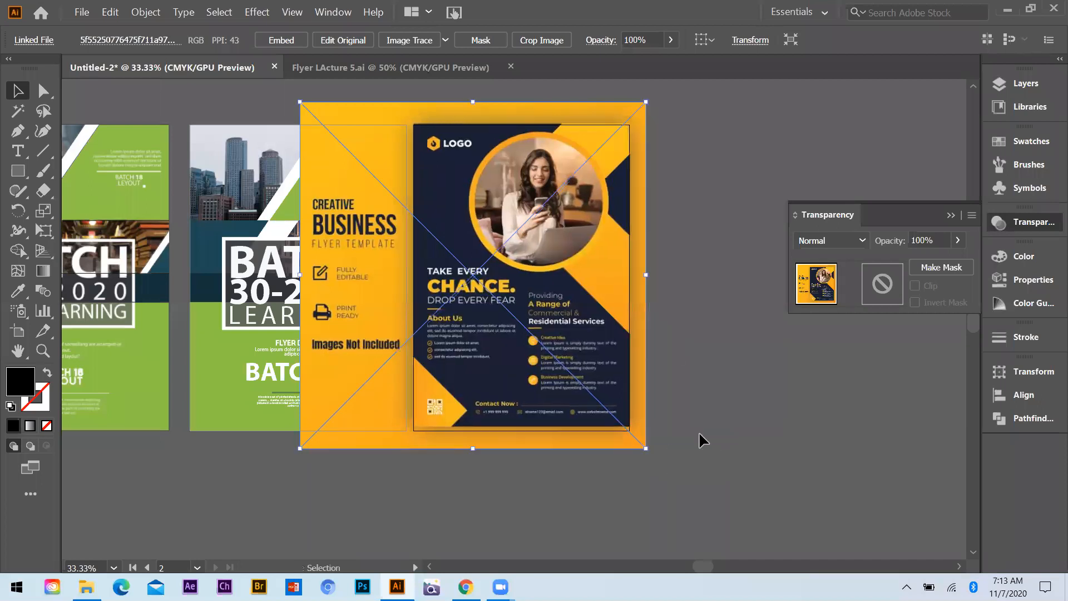
key(ctrl+shift+a)
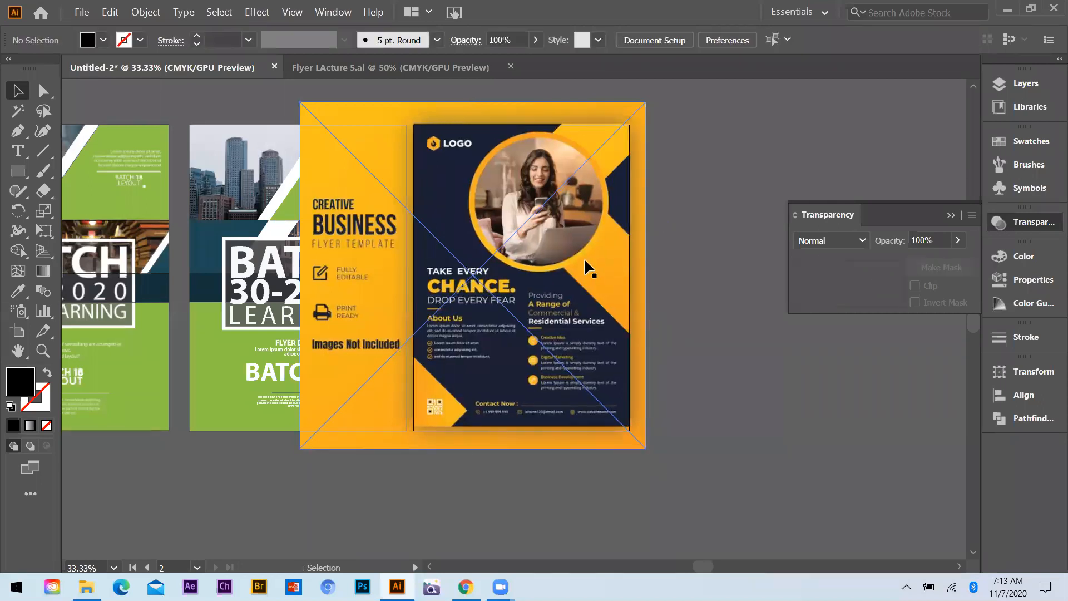
click(583, 268)
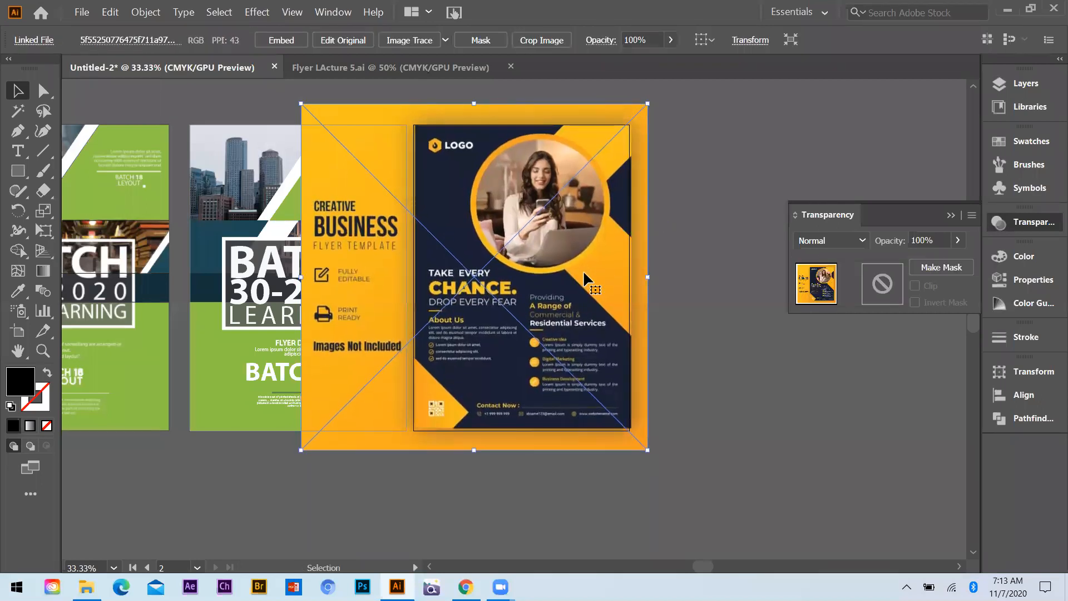
key(Left)
key(Left)
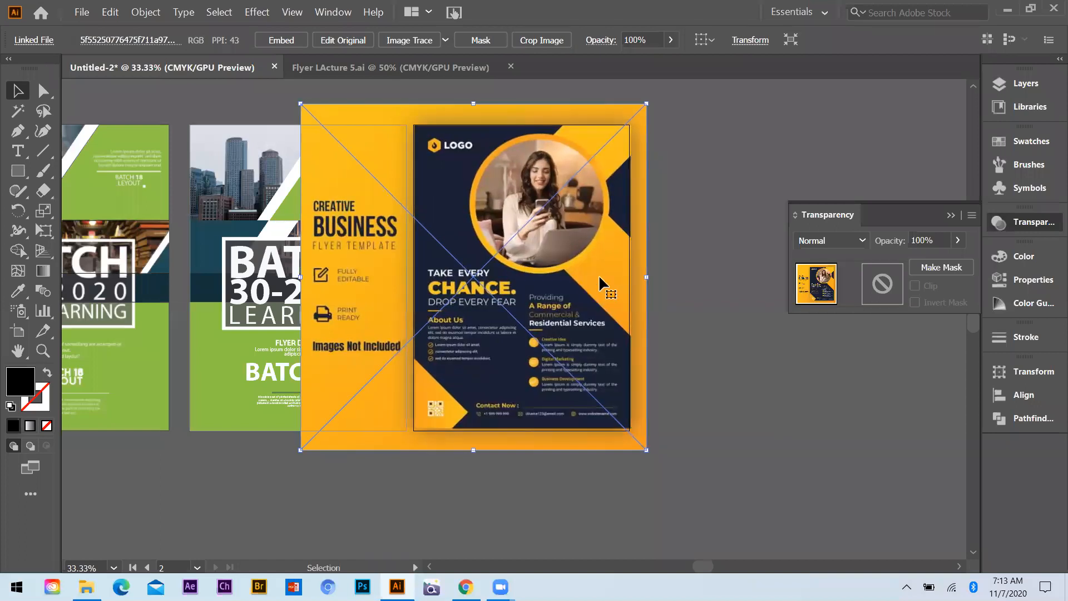
key(Up)
key(Left)
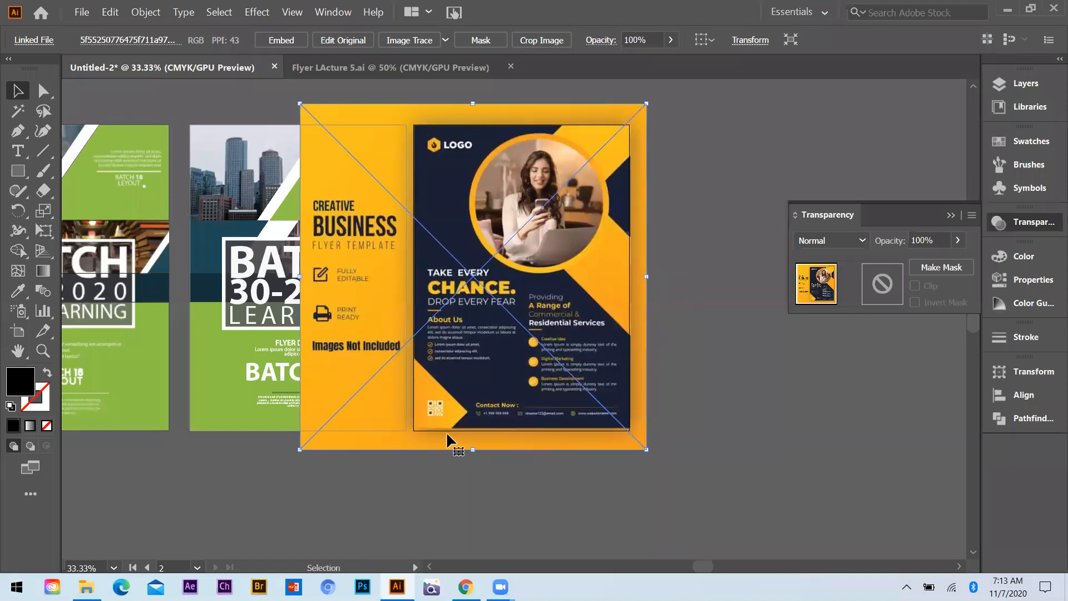
Move the resized flyer image off the artboard to the empty canvas beside it and deselect it
scroll(355, 359, down, 1)
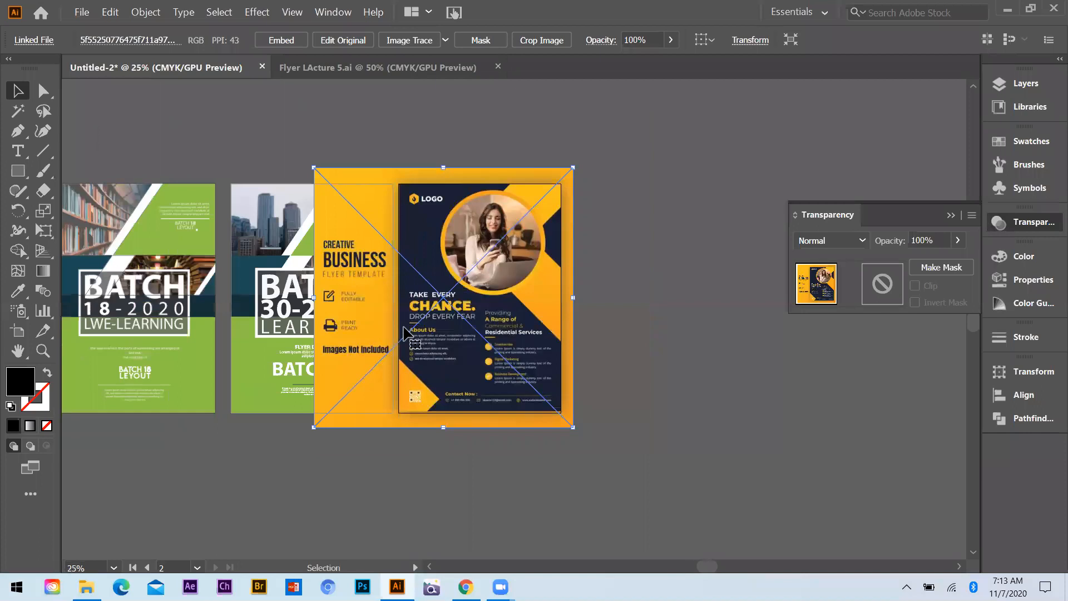
drag(657, 338, 655, 342)
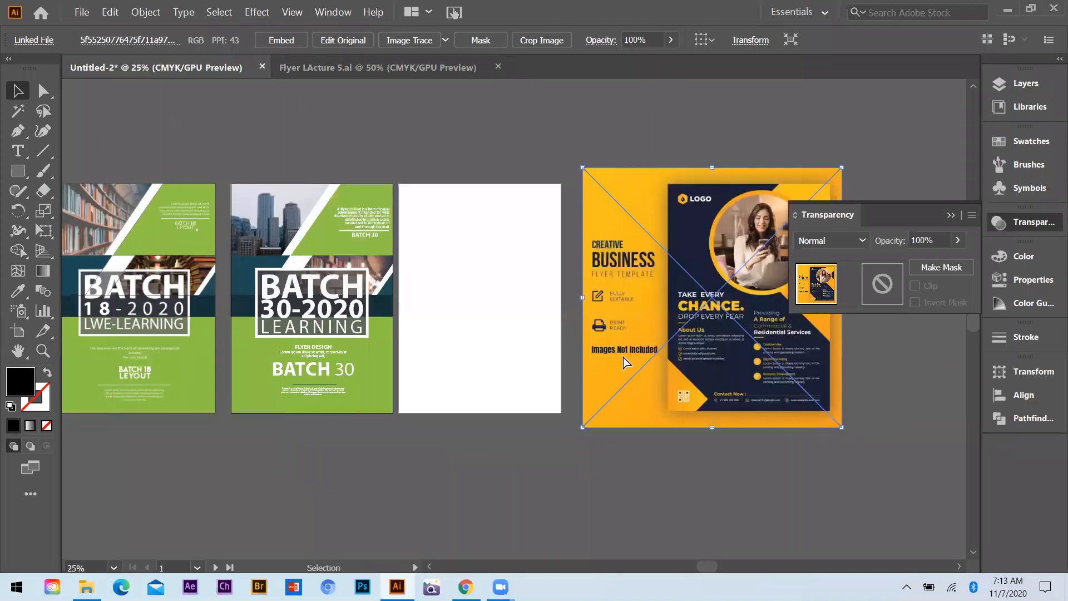
click(870, 328)
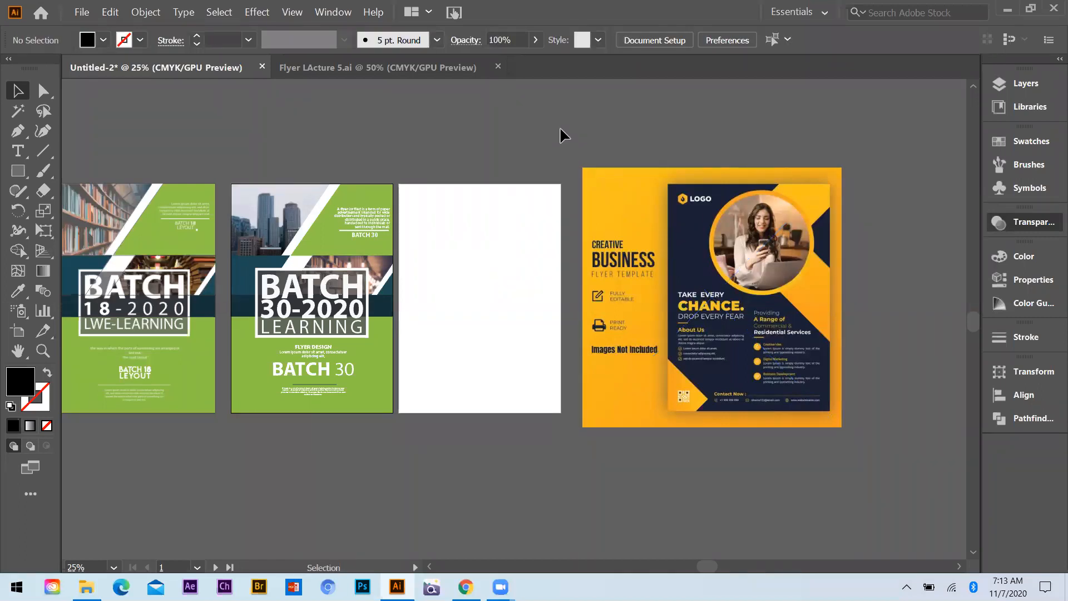
Draw an unfilled circle with a 1 pt black stroke around the woman's round photo in the flyer image using the Ellipse tool
scroll(663, 276, up, 3)
scroll(243, 217, down, 2)
click(17, 172)
click(47, 372)
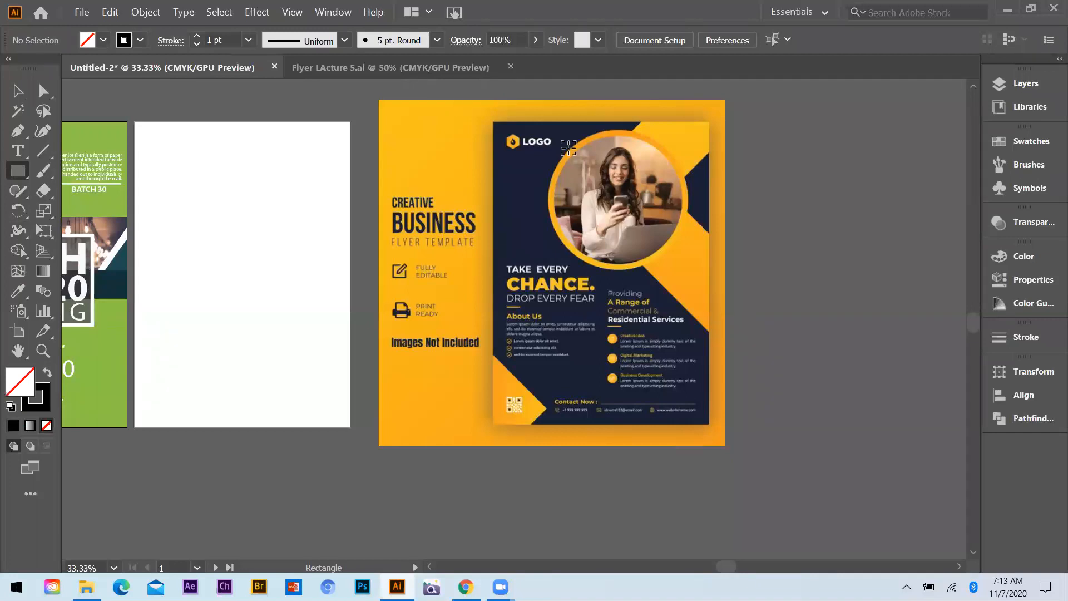
scroll(568, 149, up, 1)
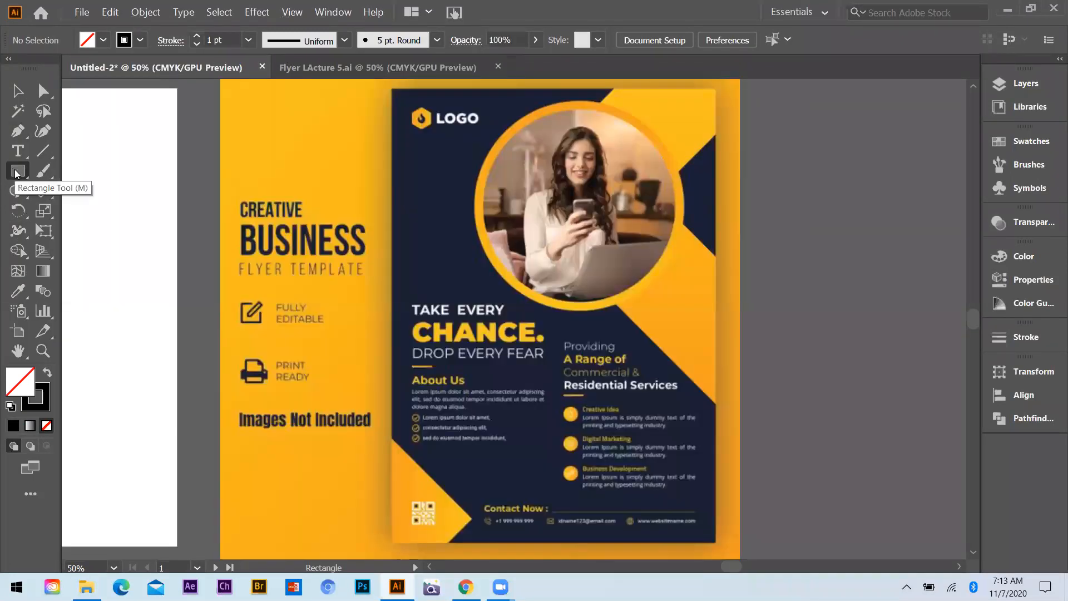
drag(18, 170, 78, 210)
drag(578, 198, 680, 304)
drag(570, 304, 562, 297)
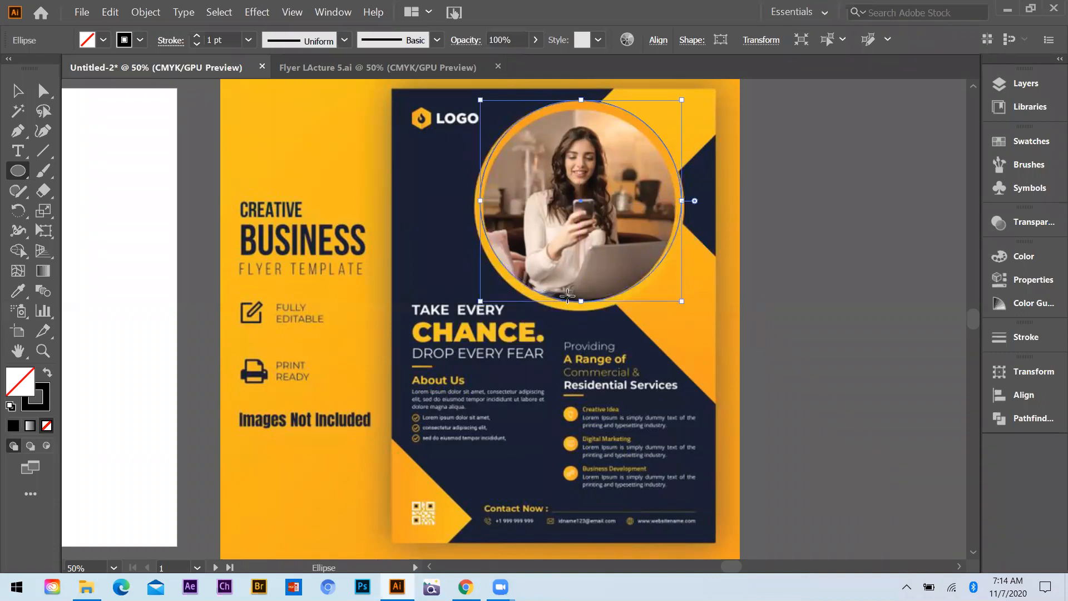
Nudge the circle down and slightly left until it follows the orange ring around the woman's photo
key(Down)
key(Down)
key(Down)
key(Down)
key(Left)
key(Left)
key(Left)
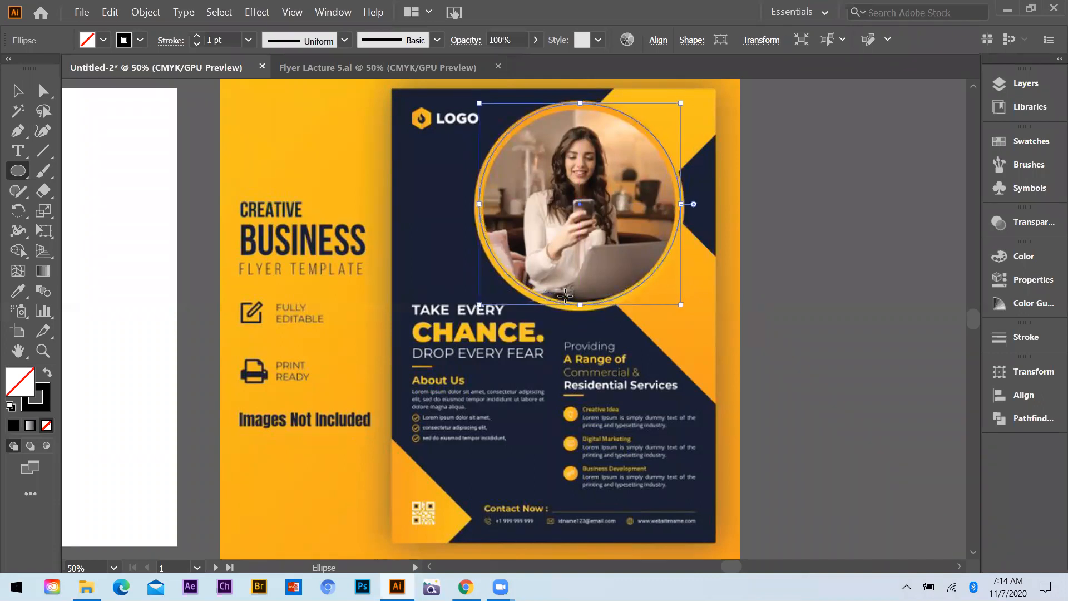
key(Down)
key(Down)
key(Down)
key(Down)
key(Left)
key(Left)
key(Left)
key(Up)
key(Right)
key(Right)
key(Down)
key(Down)
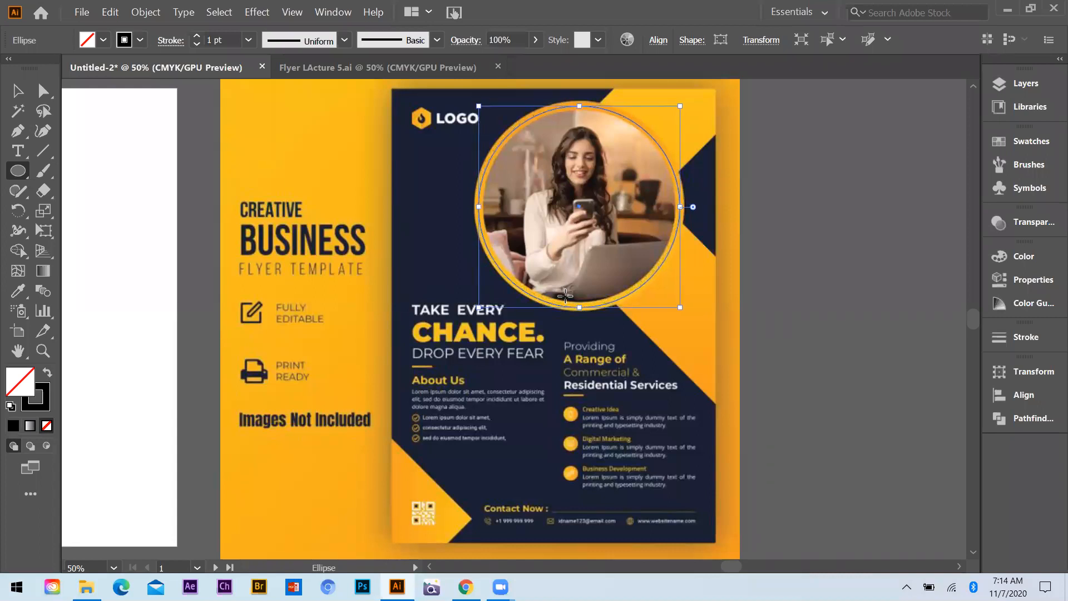
click(642, 264)
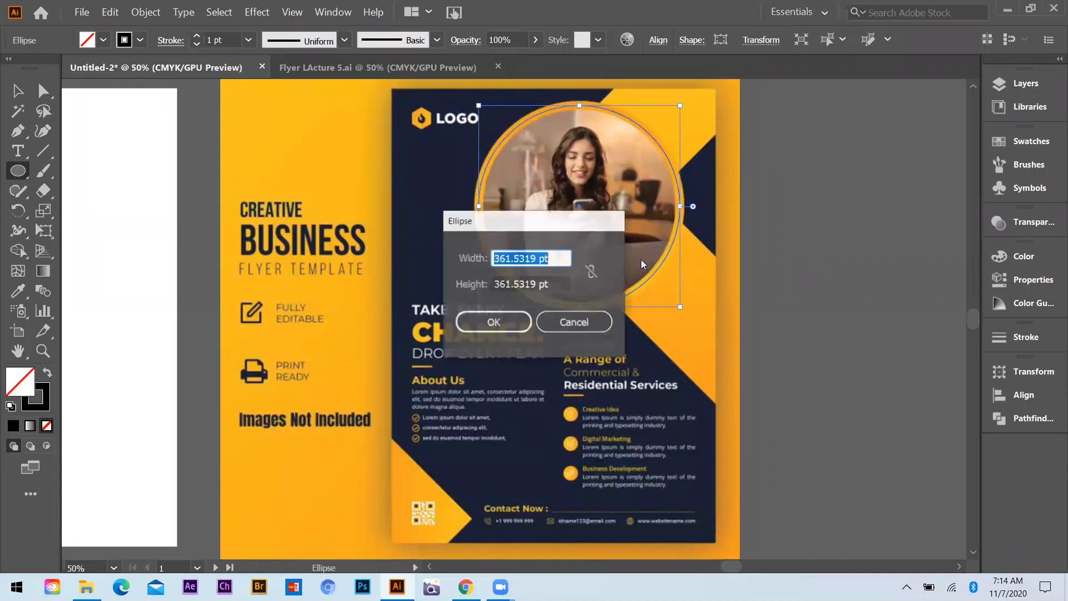
click(596, 321)
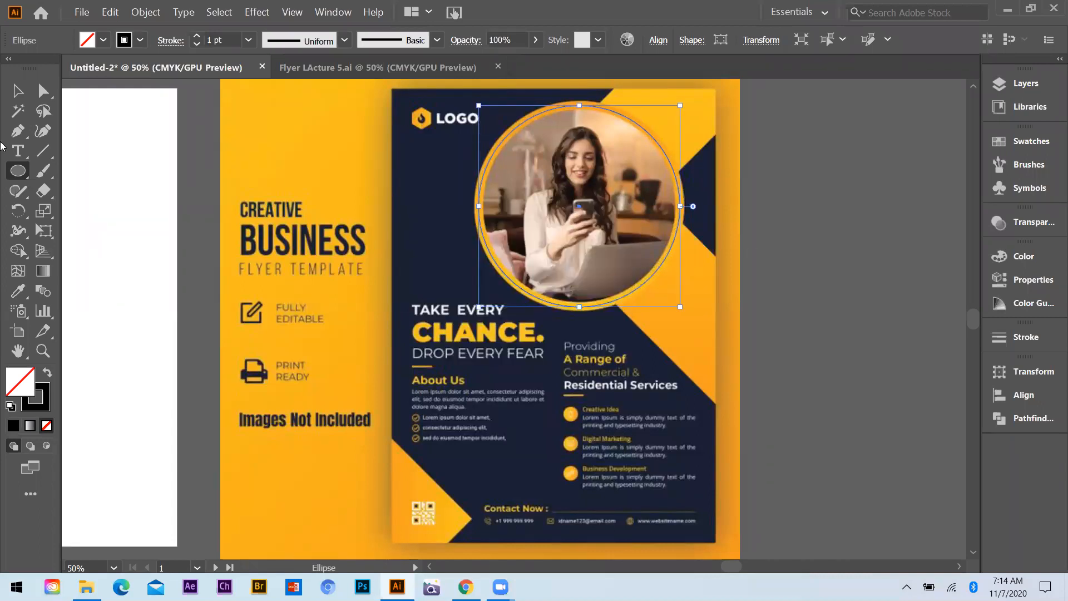
Begin tracing the yellow shape on the flyer's right side with the Pen tool, from its top edge around the navy notch
key(p)
scroll(616, 95, up, 1)
click(614, 98)
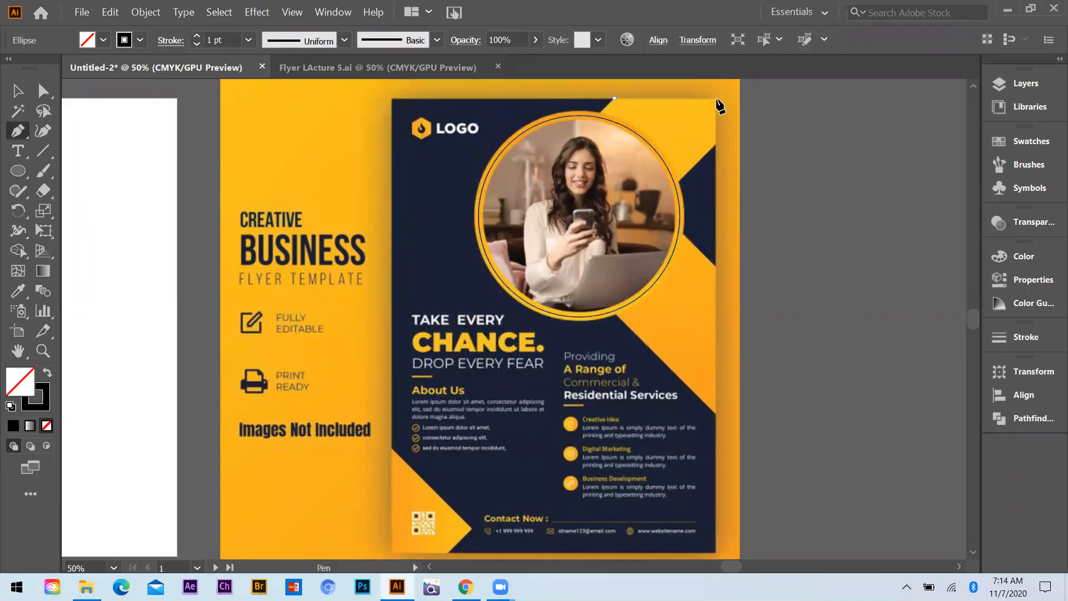
click(715, 97)
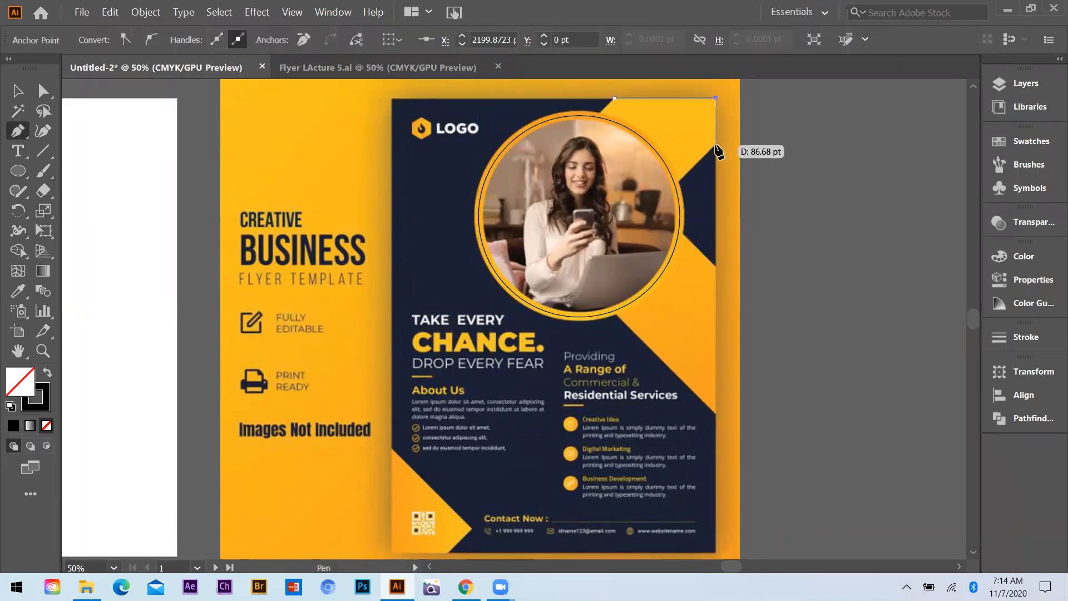
click(716, 146)
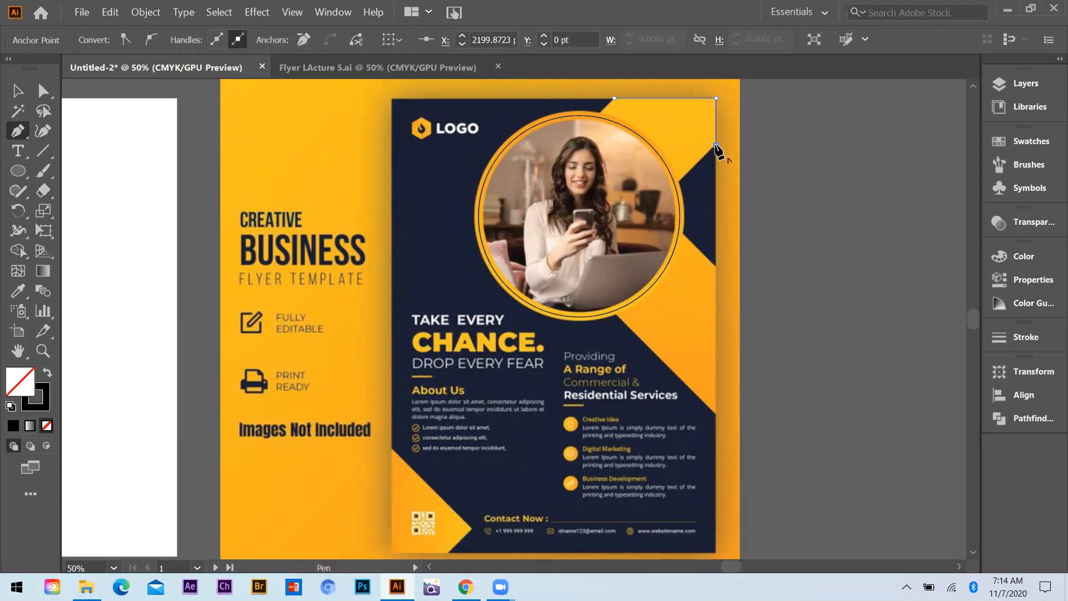
click(649, 210)
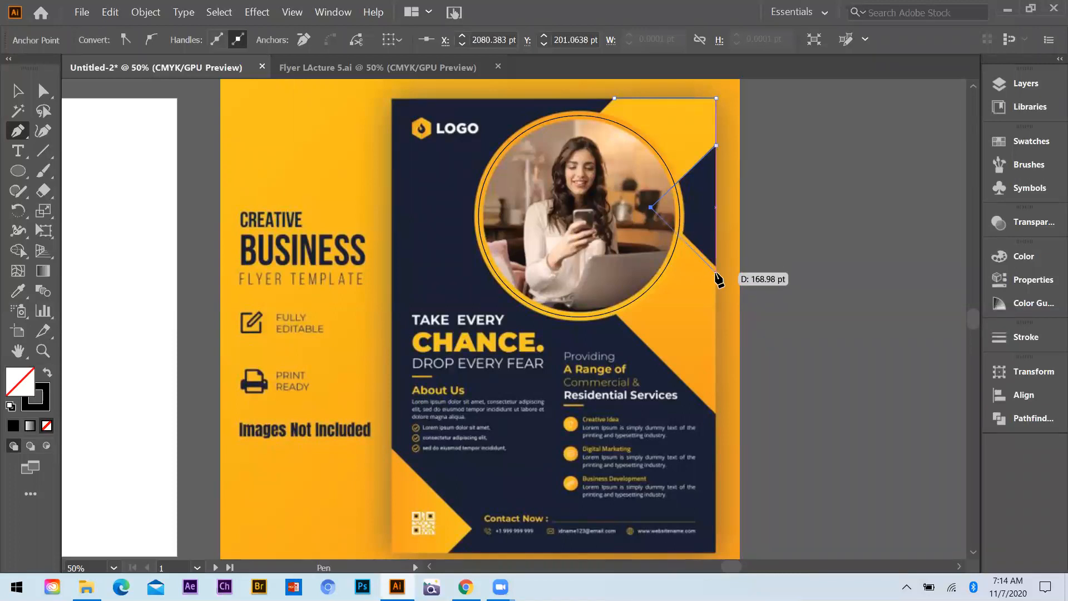
key(ctrl+z)
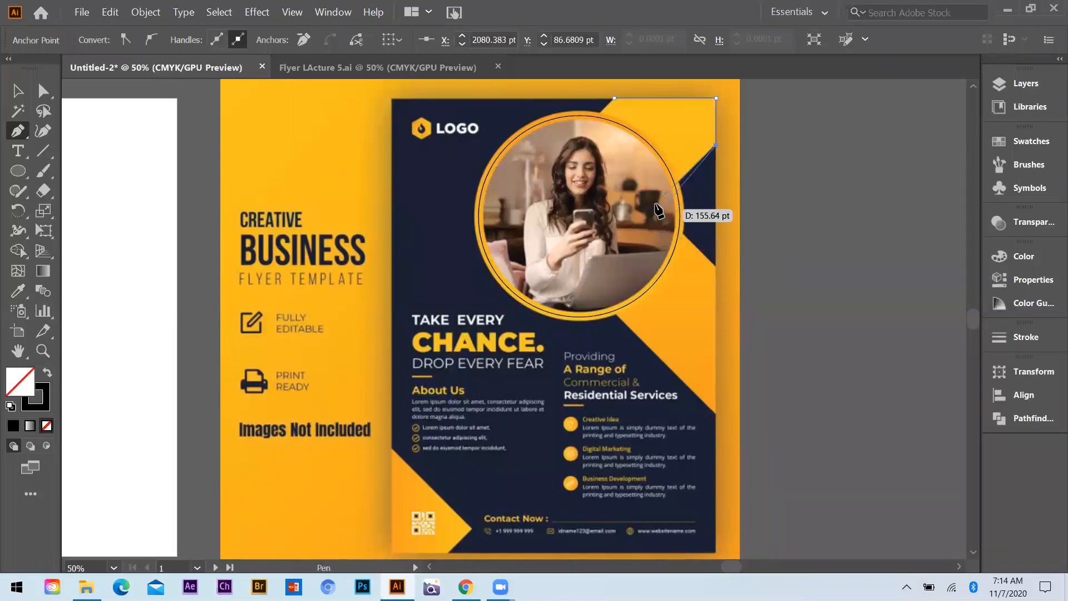
click(655, 203)
click(716, 267)
Continue the path down the flyer's right edge, along the lower diagonal and up behind the photo, closing it at its starting point
scroll(721, 356, down, 2)
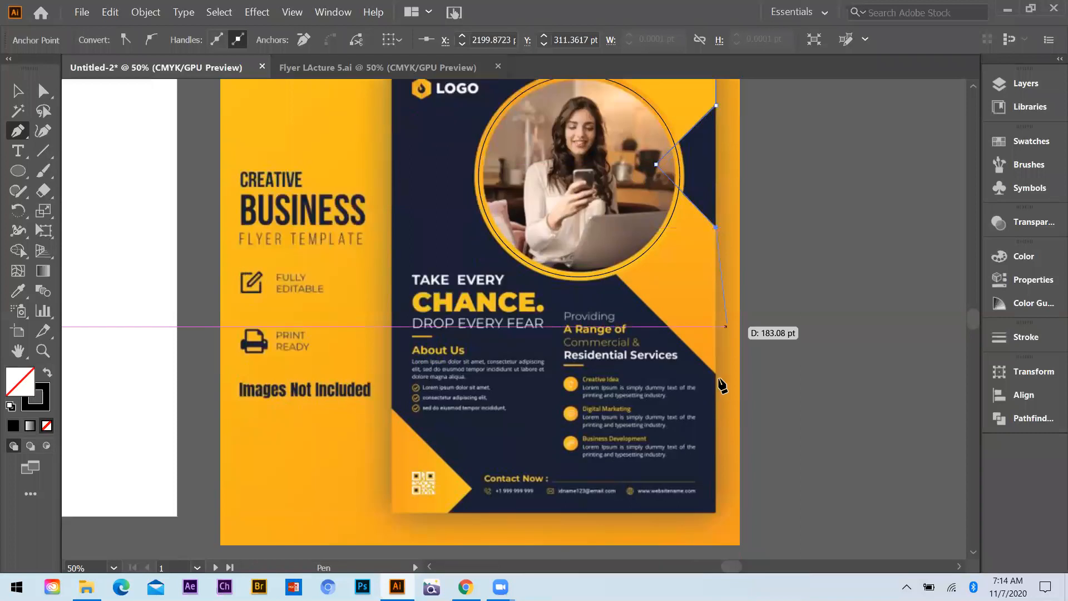
click(715, 373)
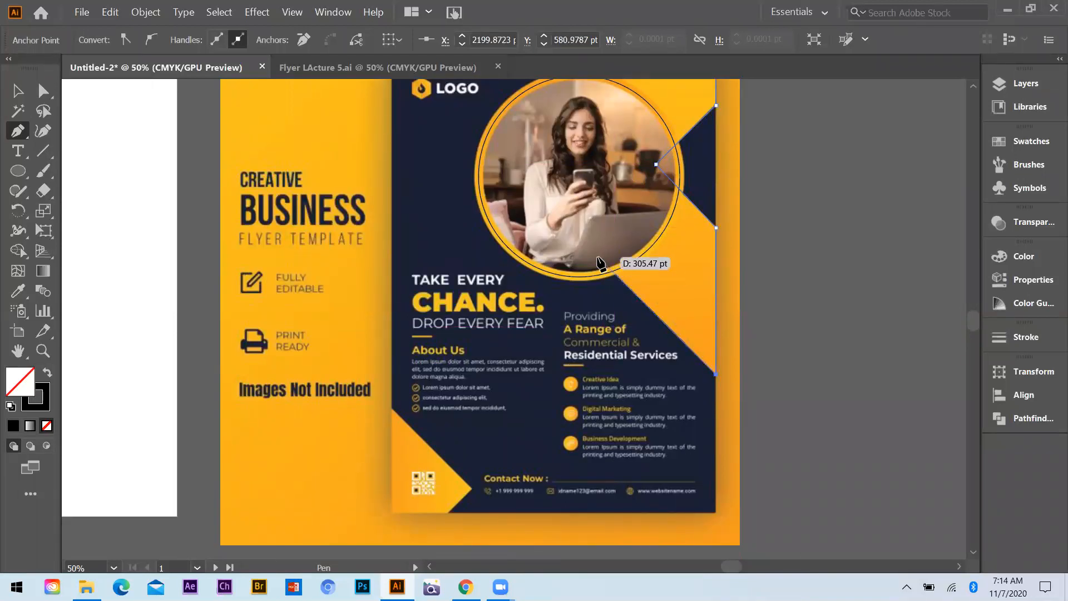
click(598, 257)
scroll(599, 167, up, 3)
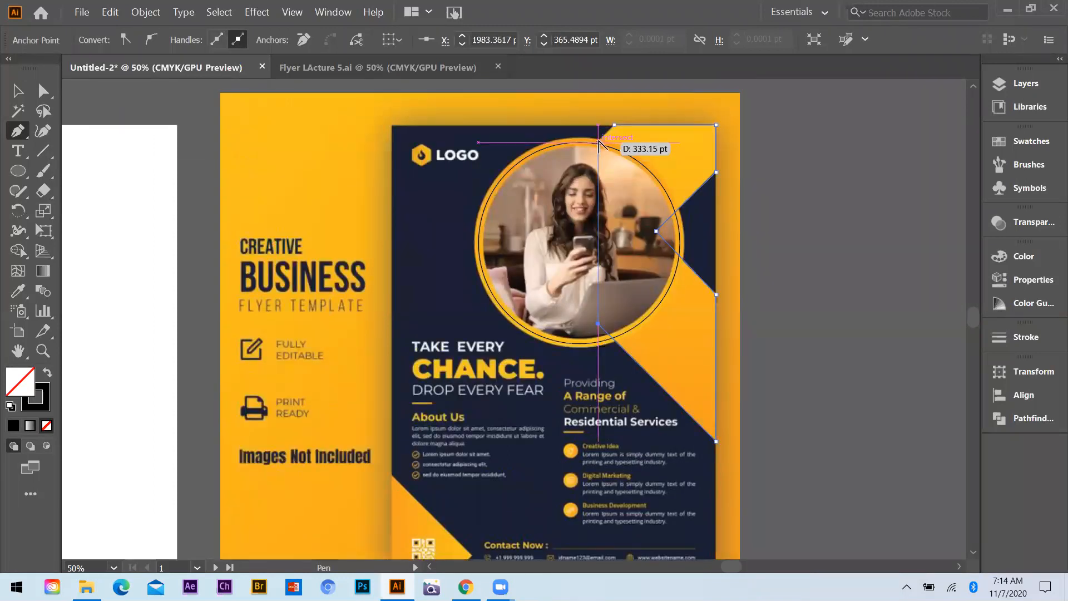
scroll(597, 153, up, 4)
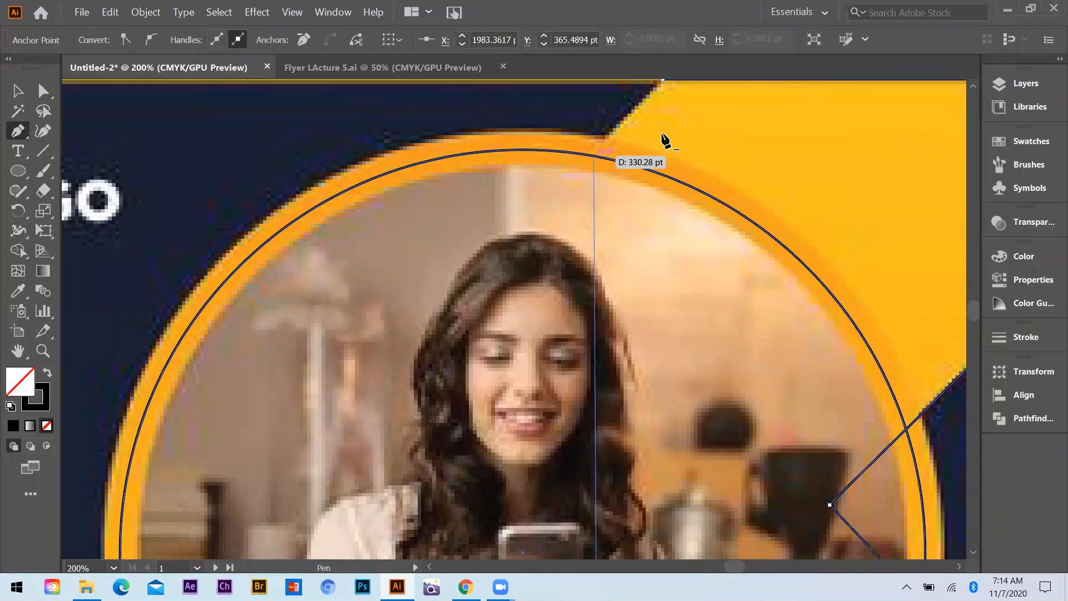
scroll(666, 141, up, 2)
click(584, 208)
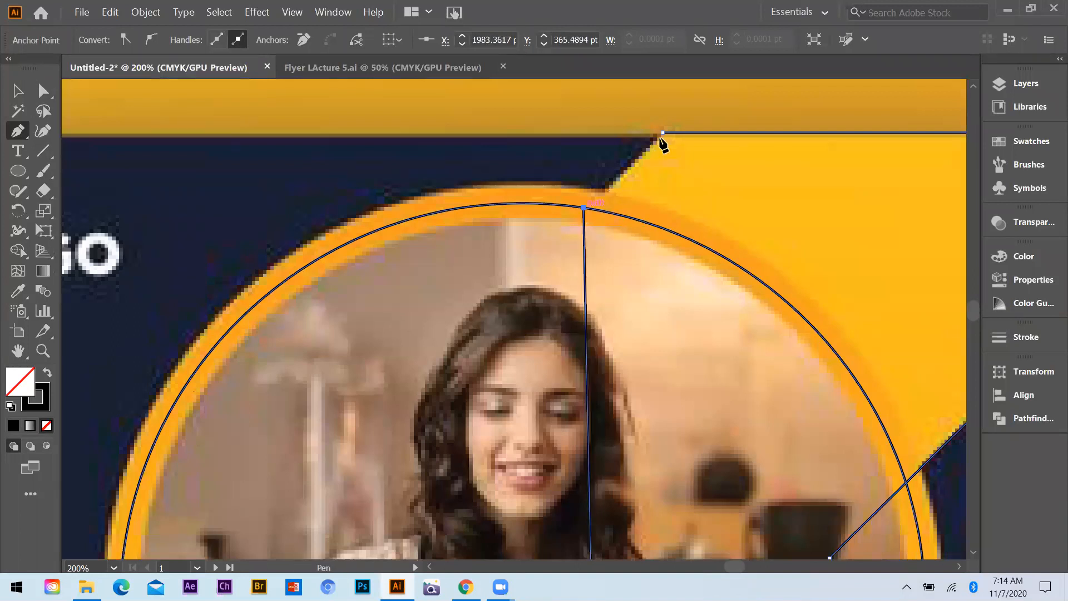
click(662, 133)
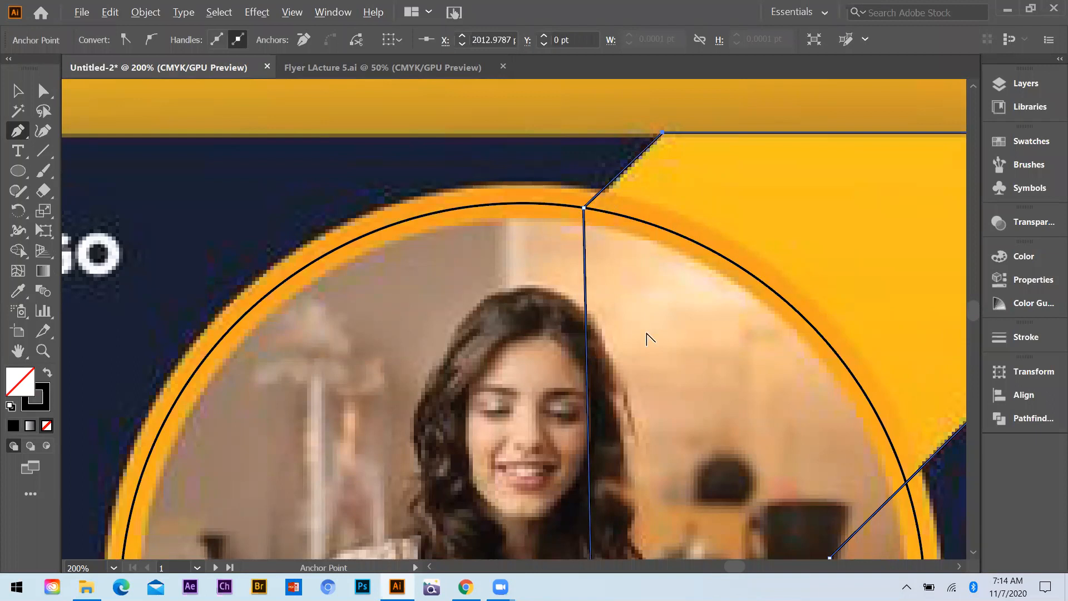
Trace the yellow corner shape around the QR code at the flyer's lower left with the Pen tool
key(ctrl+minus)
key(ctrl+minus)
key(ctrl+minus)
key(ctrl+minus)
key(ctrl+minus)
key(ctrl+minus)
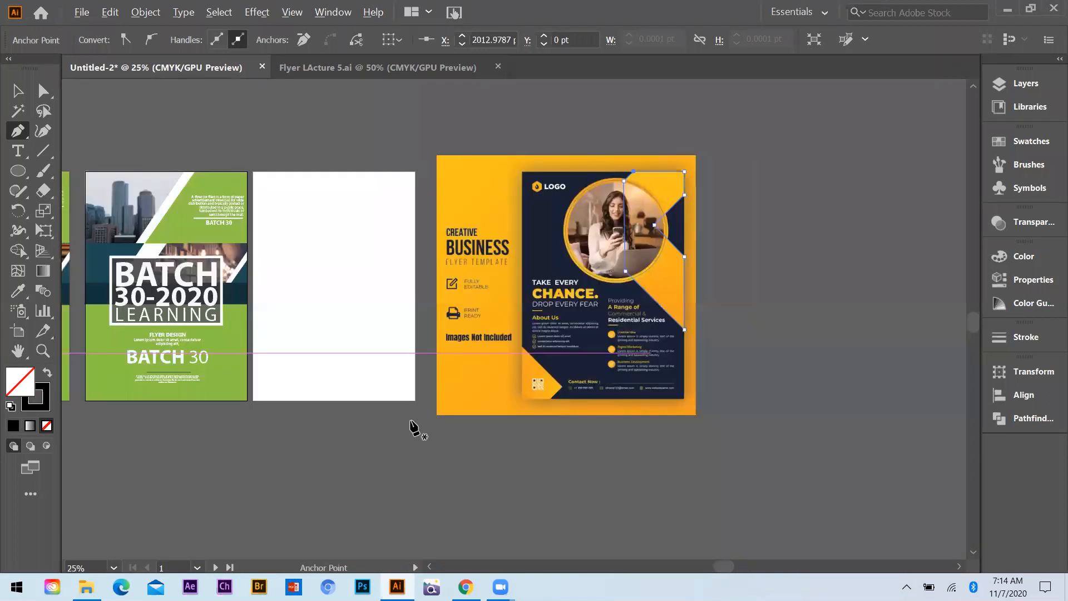
key(ctrl+plus)
key(ctrl+plus)
key(ctrl+plus)
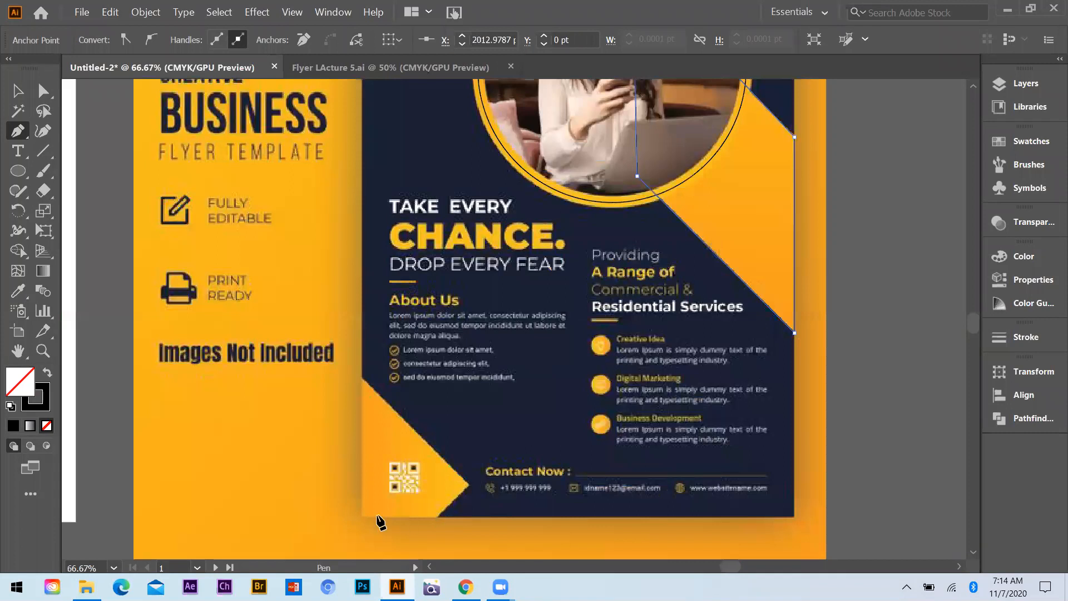
click(361, 517)
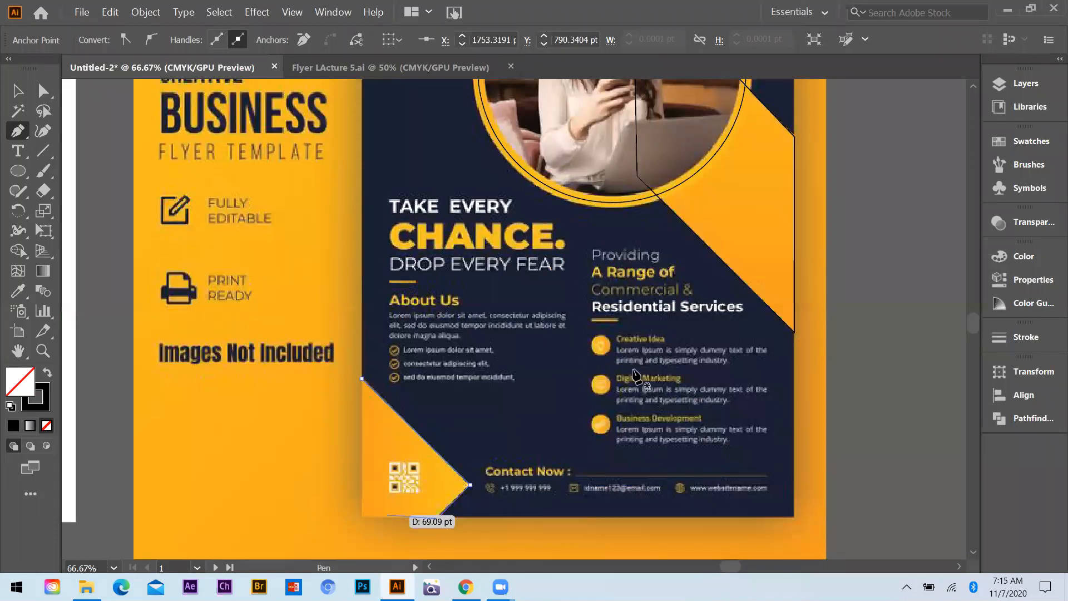
Draw an unfilled rectangle with a 1 pt black stroke over the whole navy flyer, matching its outer edges
key(ctrl+minus)
key(ctrl+minus)
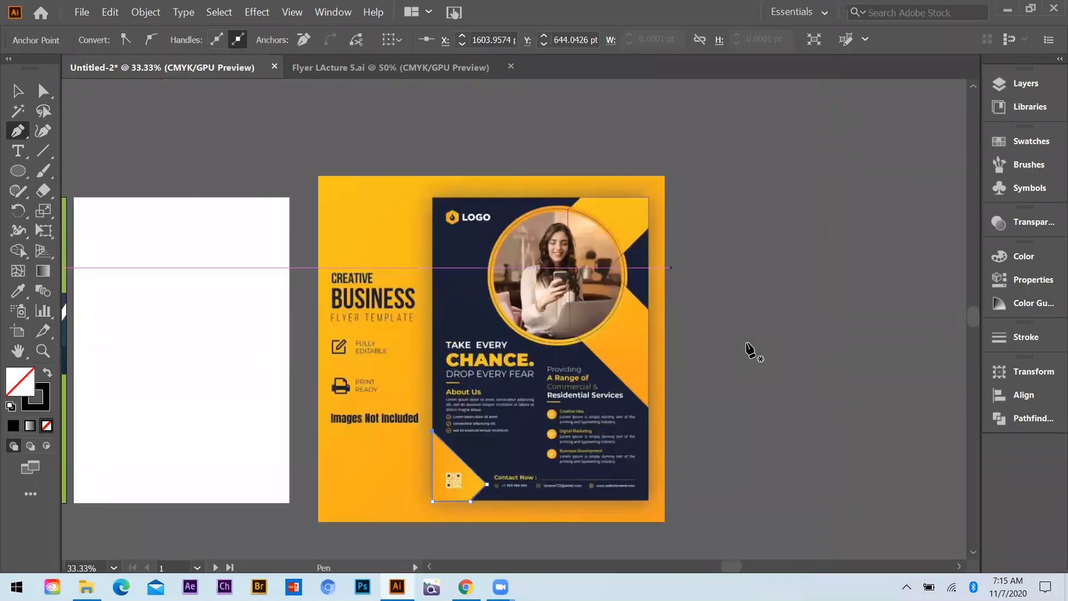
scroll(751, 350, down, 1)
click(18, 170)
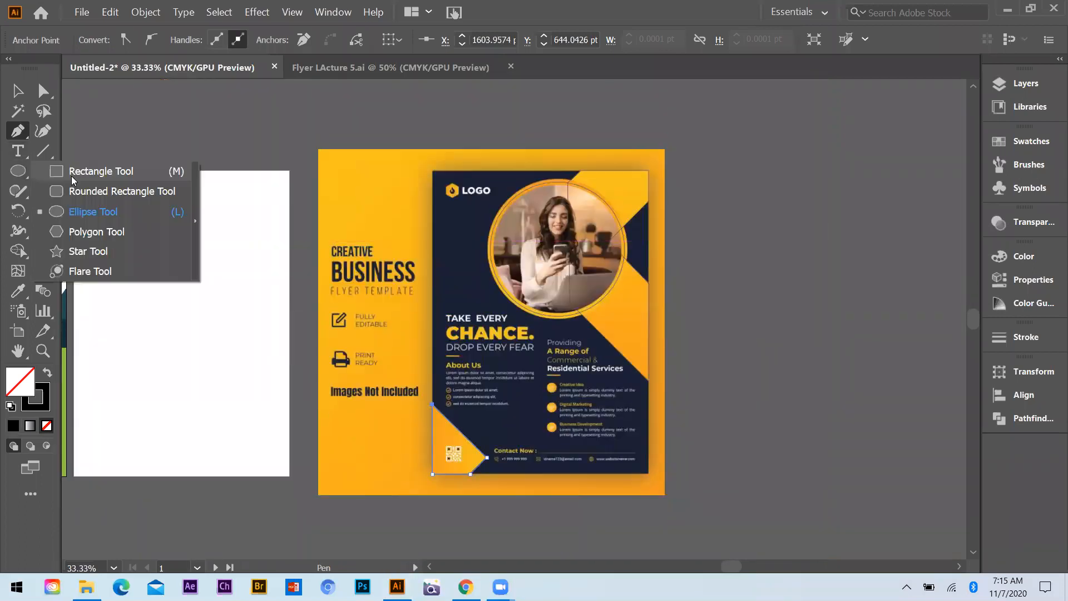
click(71, 173)
mouse_move(434, 169)
mouse_down()
mouse_move(612, 465)
mouse_move(649, 473)
mouse_up()
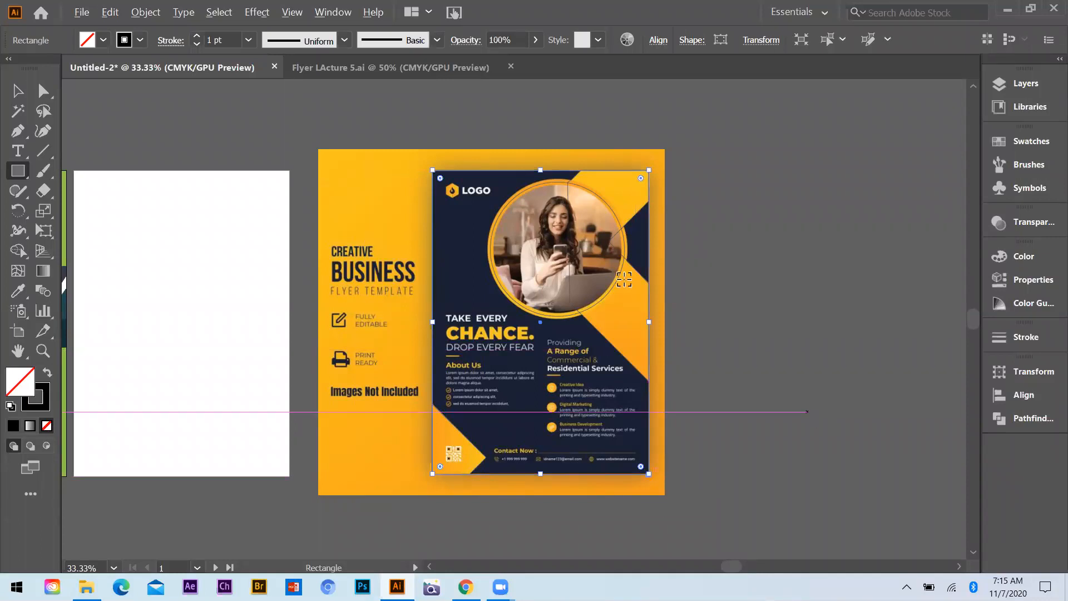
Trace the yellow hexagon of the flyer's logo as a closed six-point path with the Pen tool
scroll(525, 195, down, 1)
scroll(525, 194, up, 1)
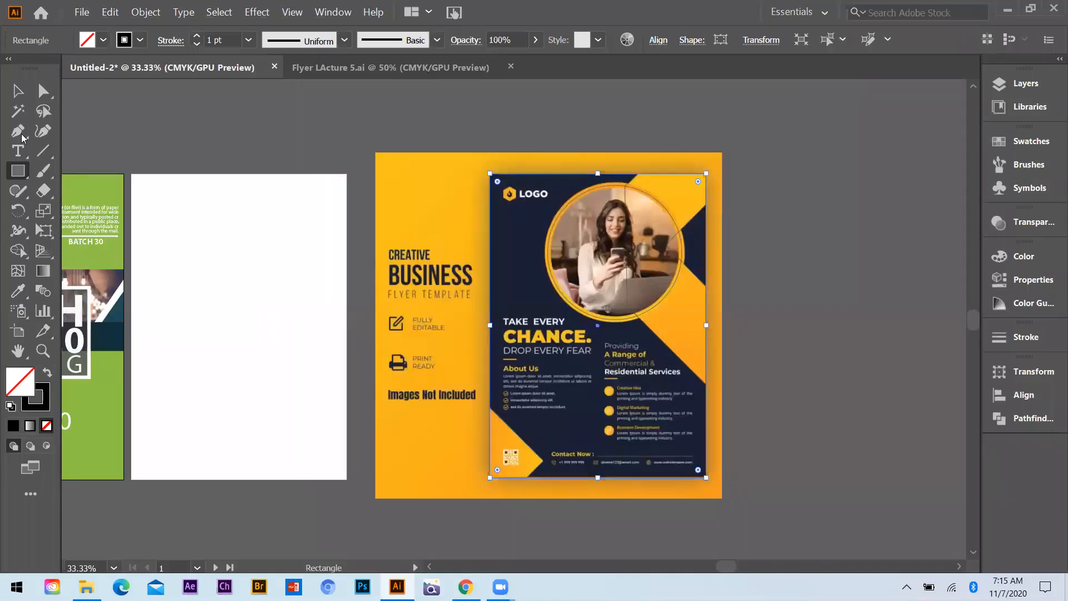
scroll(566, 193, up, 4)
key(p)
click(536, 210)
click(567, 192)
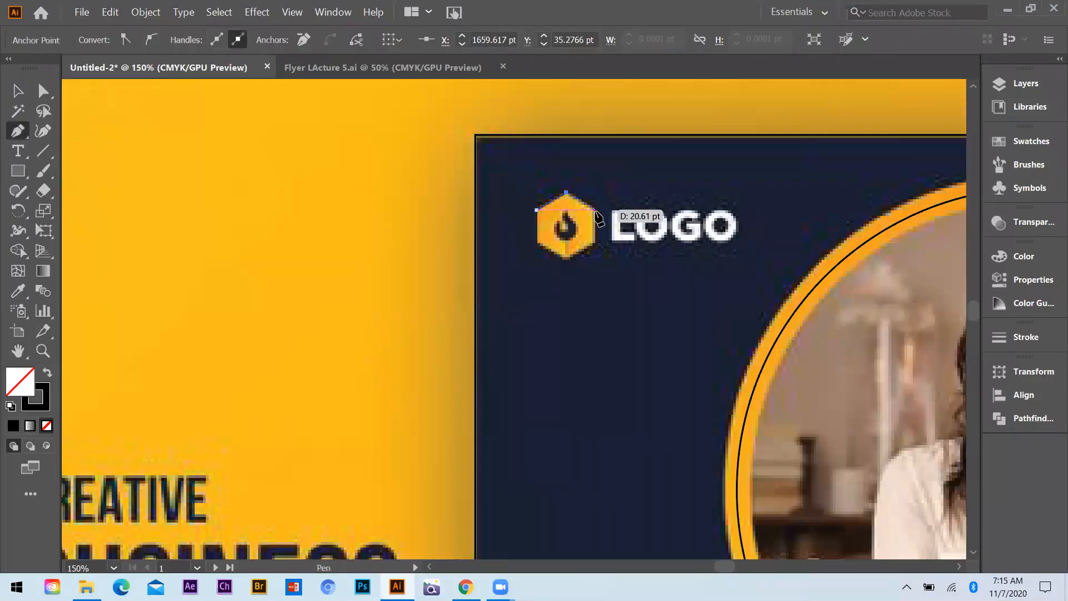
click(596, 210)
click(595, 244)
click(565, 260)
click(536, 243)
click(536, 210)
Draw a rectangle about 37 by 3 pt over the yellow bar above About Us and repeat it under Residential Services
scroll(583, 347, down, 3)
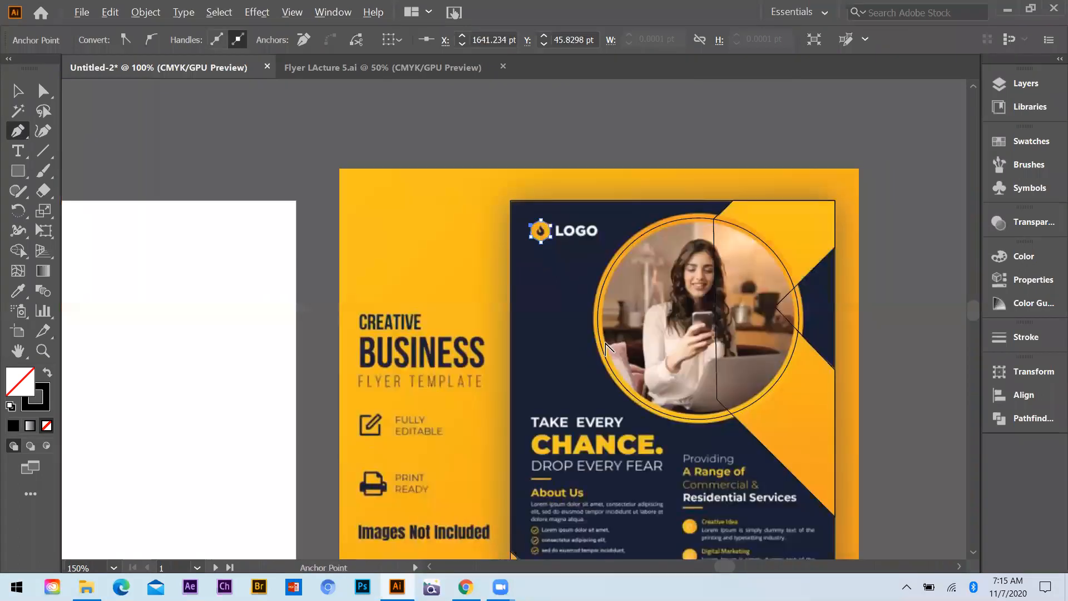
scroll(594, 387, down, 1)
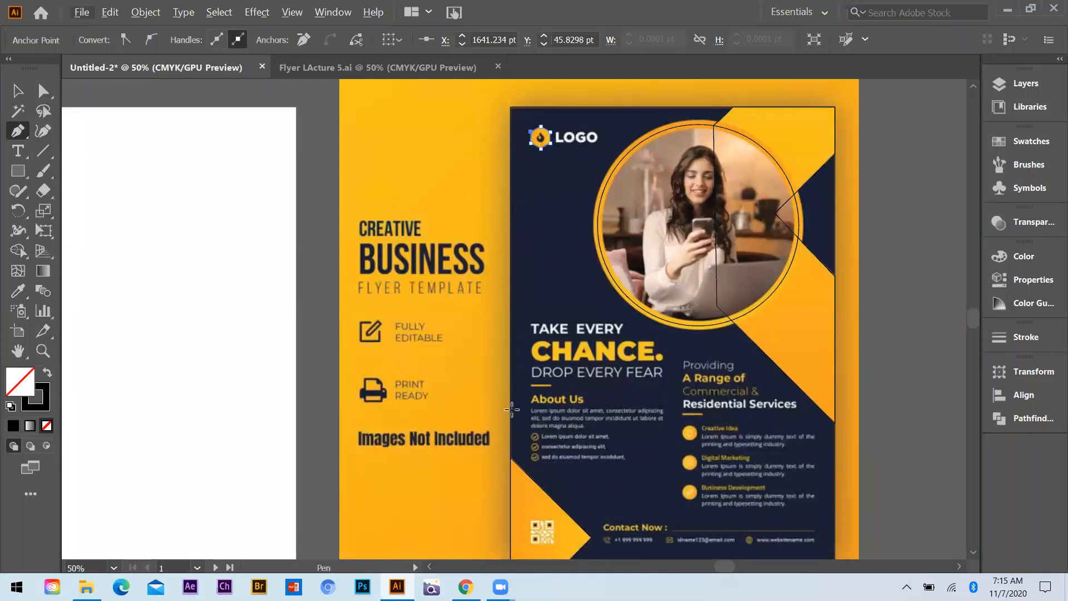
scroll(423, 346, up, 2)
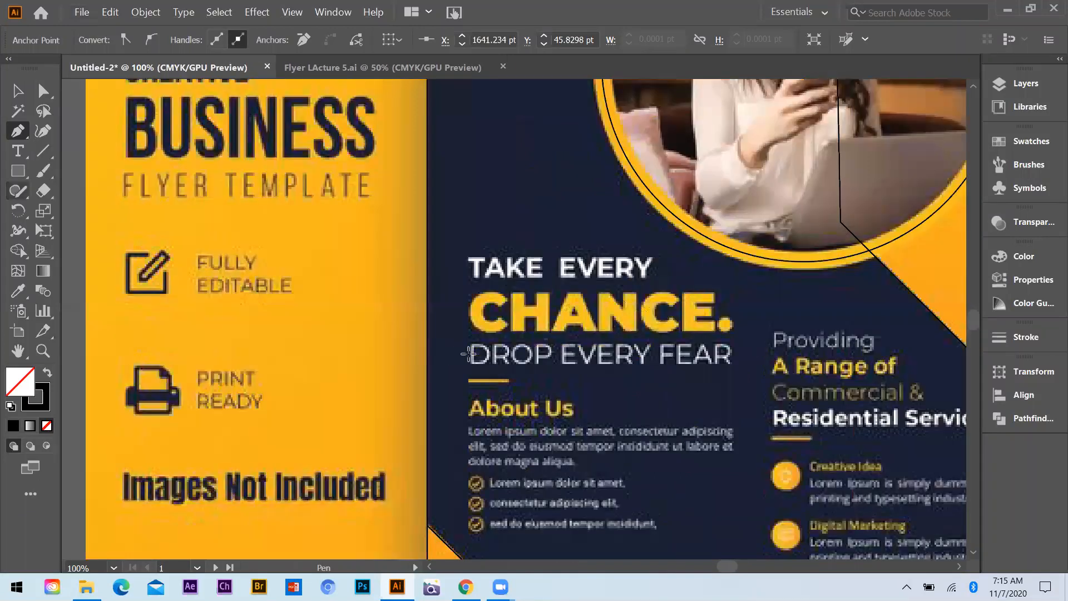
key(m)
scroll(540, 384, up, 2)
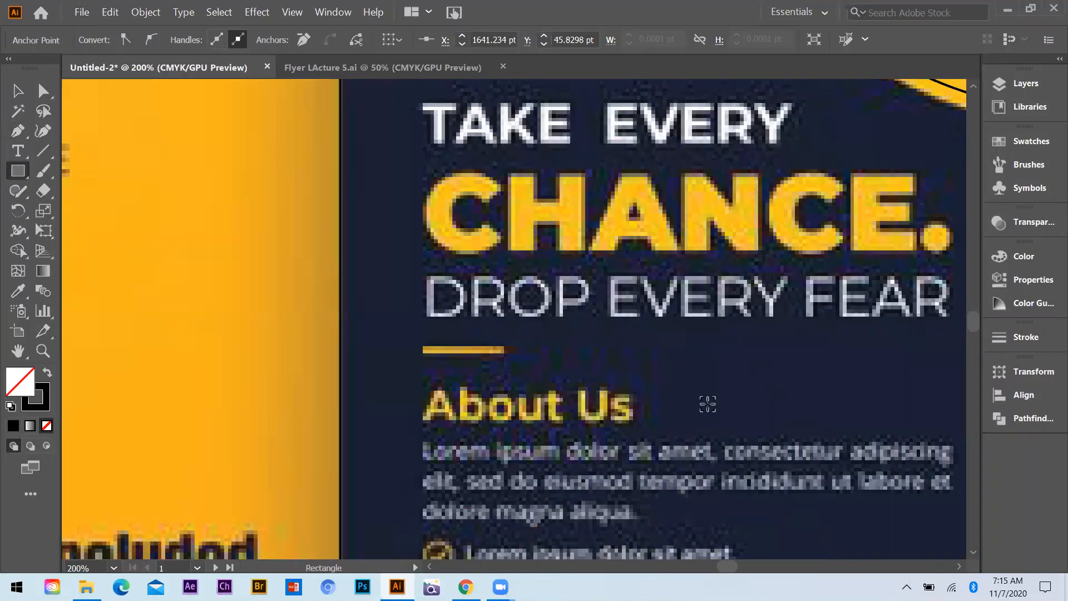
drag(423, 346, 504, 352)
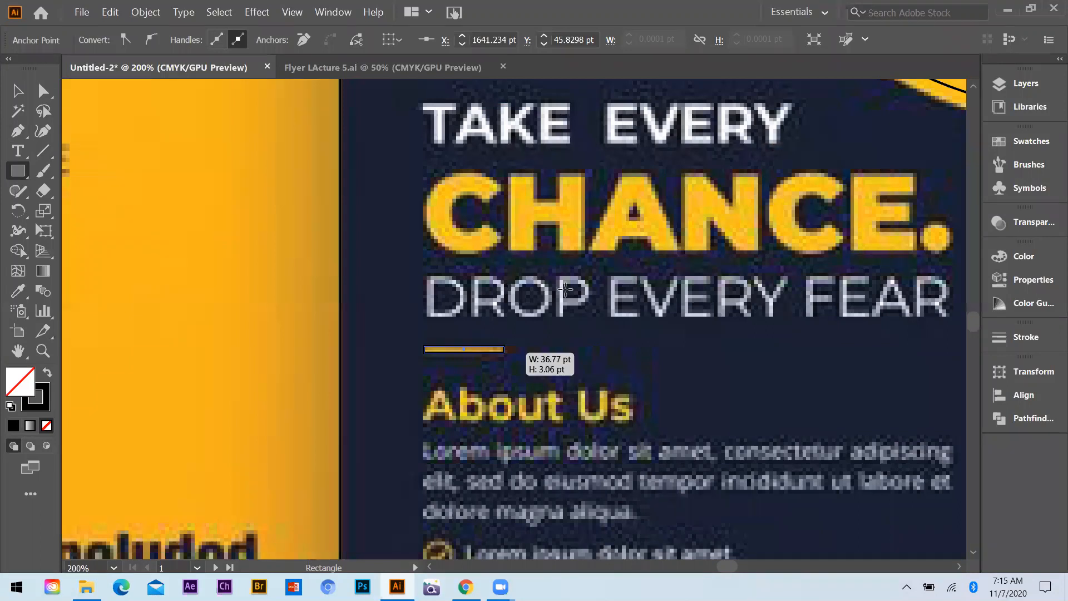
key(ctrl+minus)
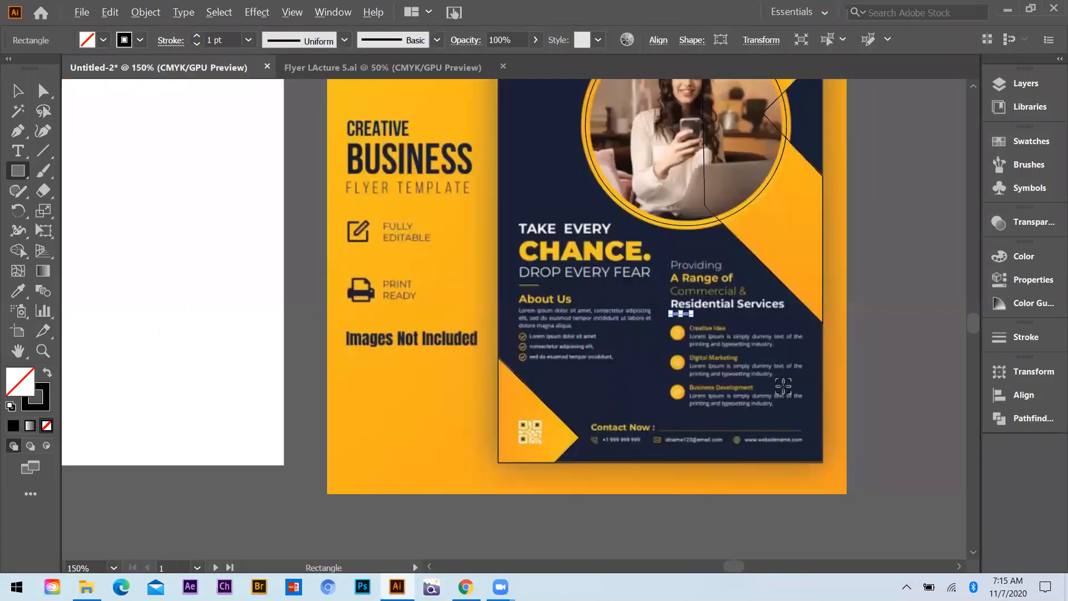
Draw a very thin rectangle over the line beside the Contact Now heading and deselect it
scroll(783, 386, down, 1)
scroll(783, 386, up, 3)
drag(520, 266, 810, 262)
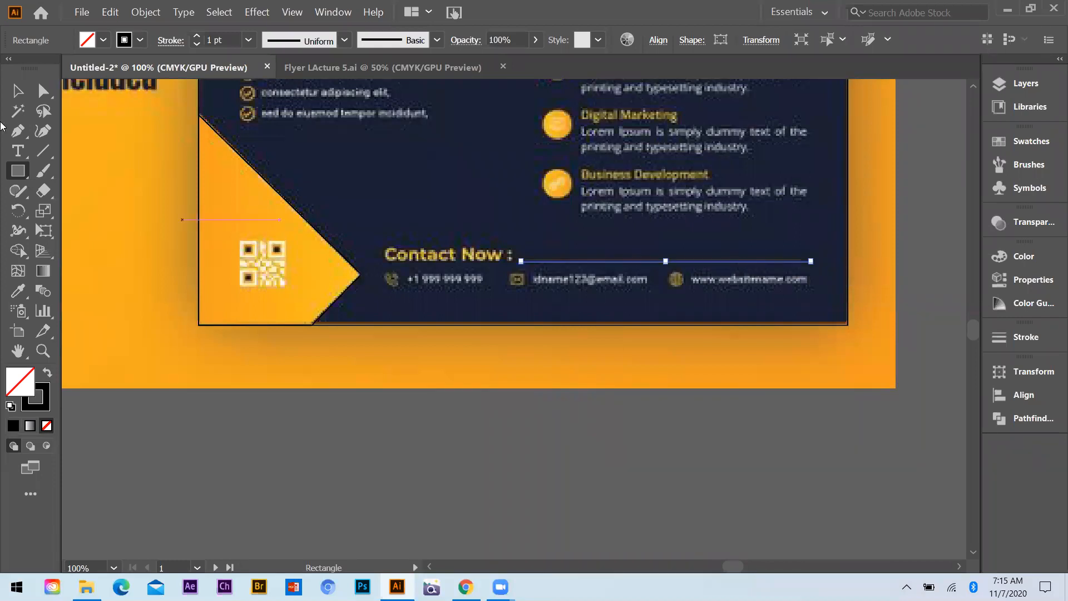
click(795, 335)
Duplicate all the traced outlines onto the blank artboard, offset 989 pt to the left with no vertical shift, and deselect them
scroll(714, 358, down, 3)
scroll(732, 340, down, 2)
scroll(917, 495, up, 1)
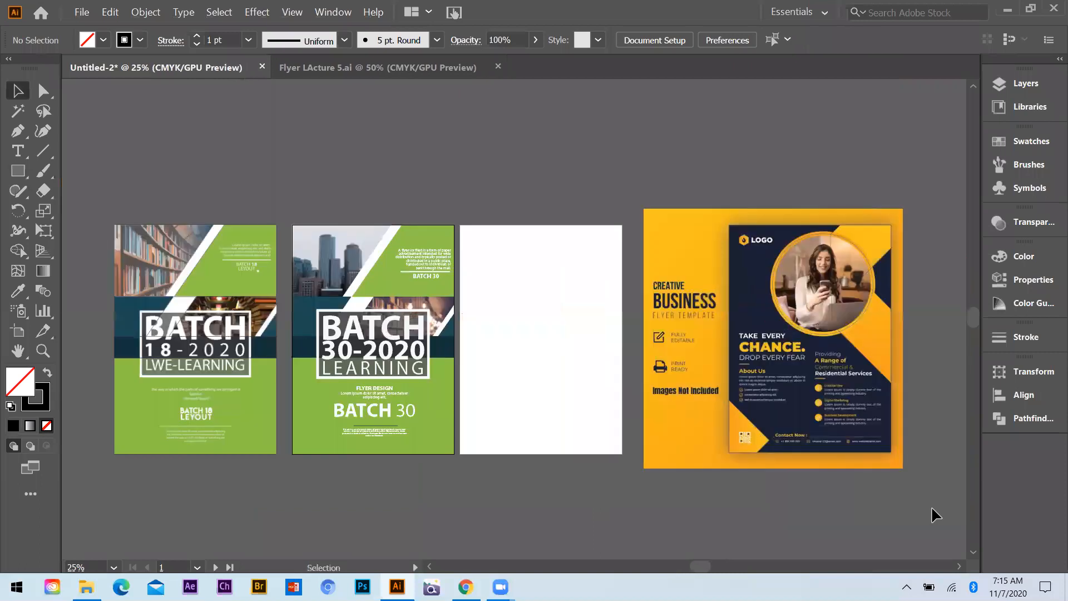
click(863, 289)
drag(818, 306, 602, 310)
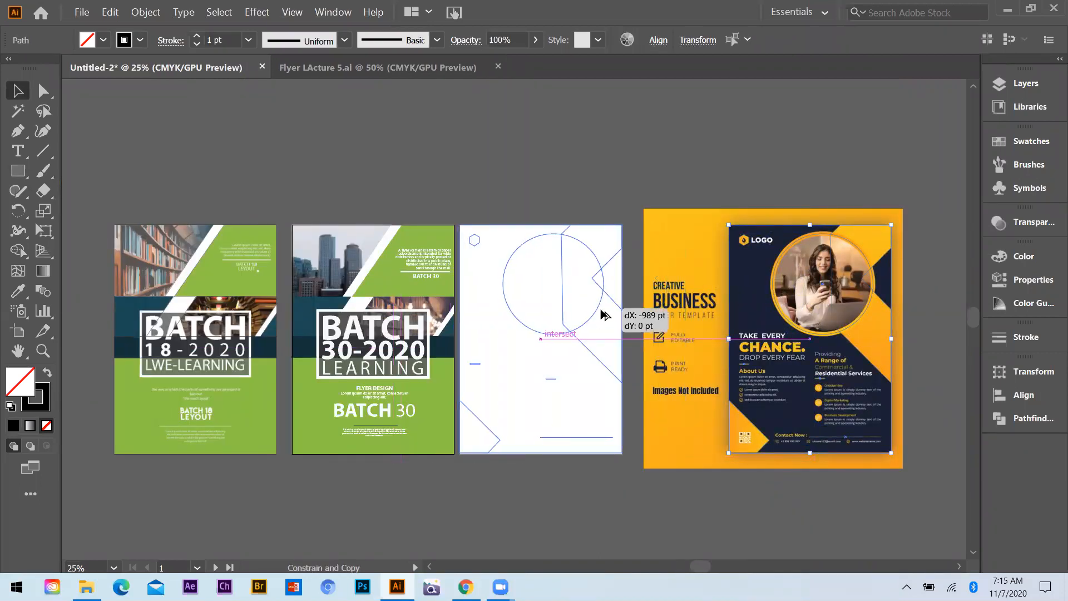
click(553, 482)
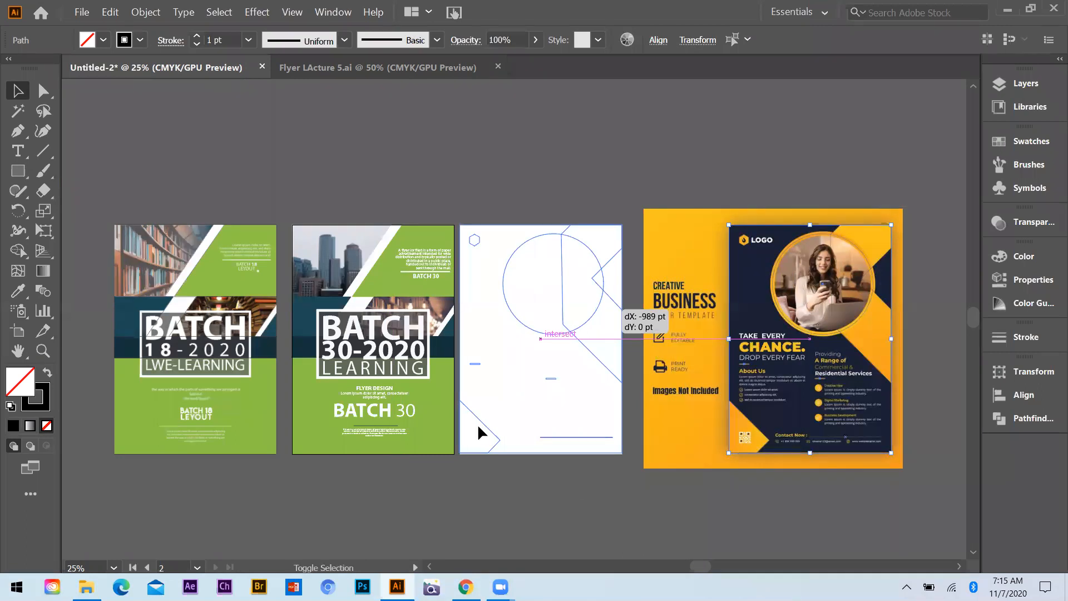
Stretch the copied background rectangle's bottom edge down to meet the artboard's bottom edge
scroll(477, 422, down, 1)
scroll(507, 409, up, 1)
scroll(507, 409, up, 1)
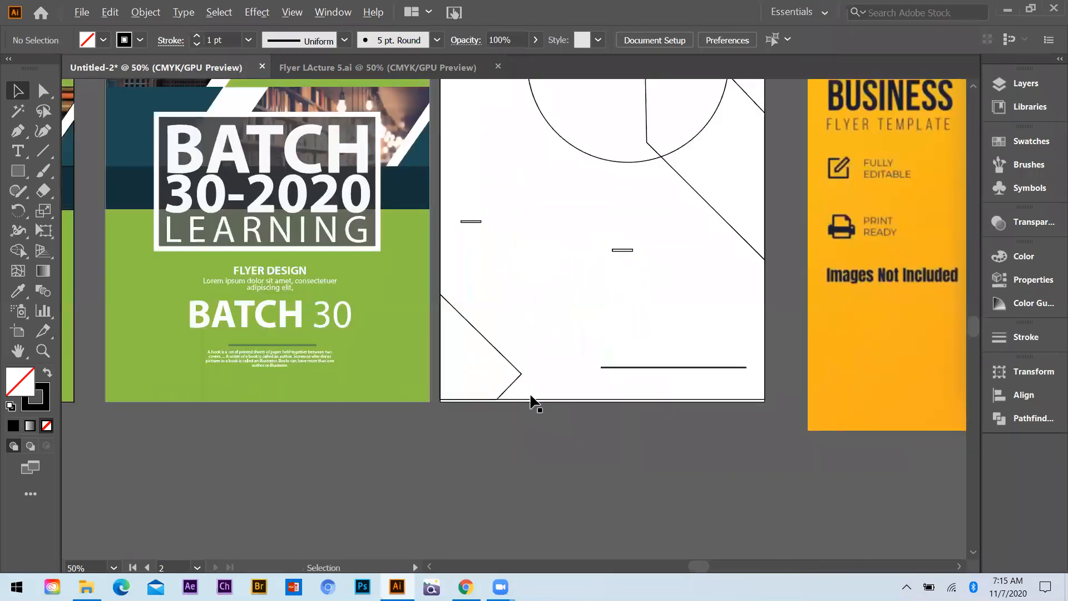
scroll(528, 409, up, 1)
click(548, 409)
drag(630, 396, 649, 401)
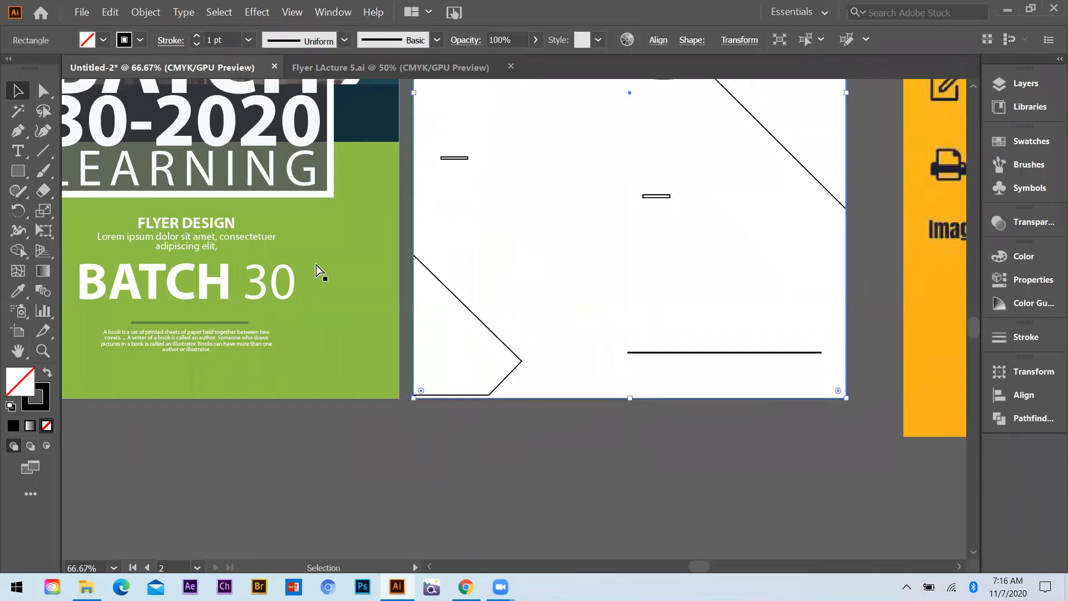
Move the two bottom anchor points of the lower-left corner shape down to the artboard's bottom edge and deselect it
click(557, 373)
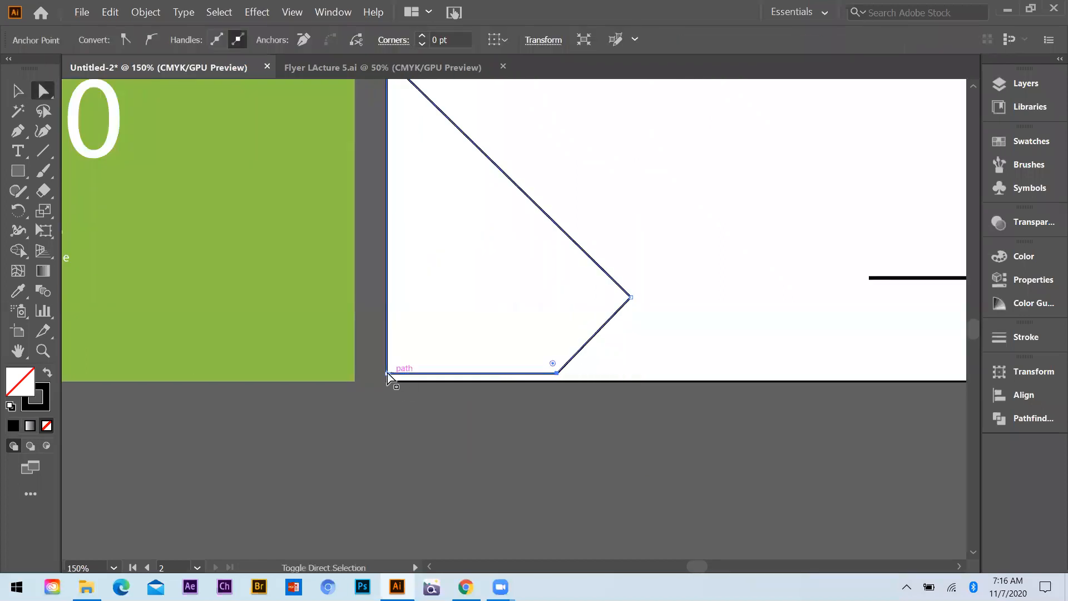
shift+click(387, 372)
key(Down)
key(Down)
key(Down)
key(Down)
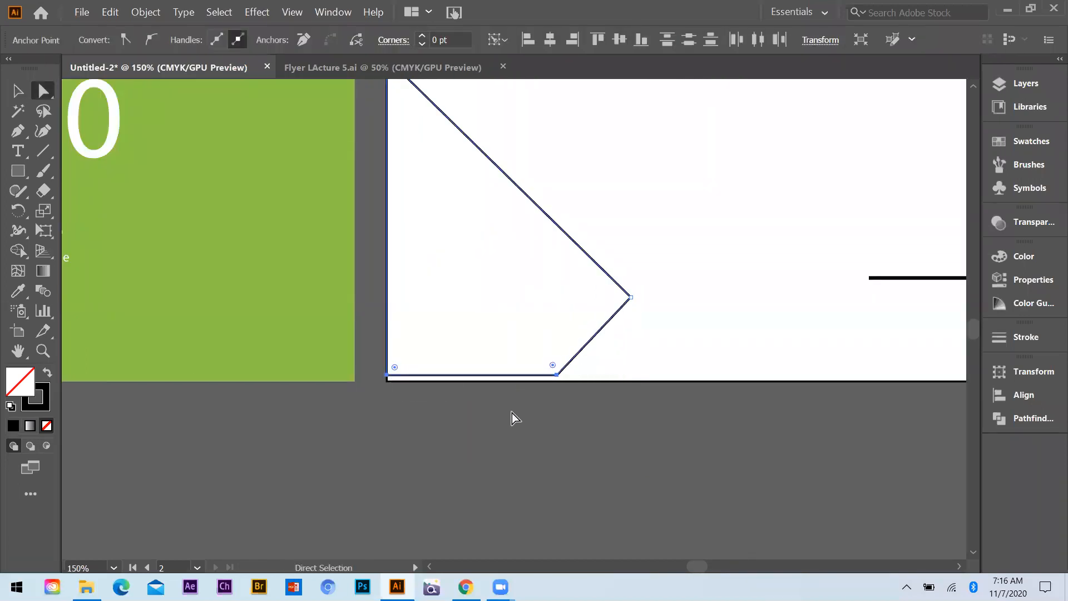
click(544, 423)
key(ctrl+minus)
key(ctrl+minus)
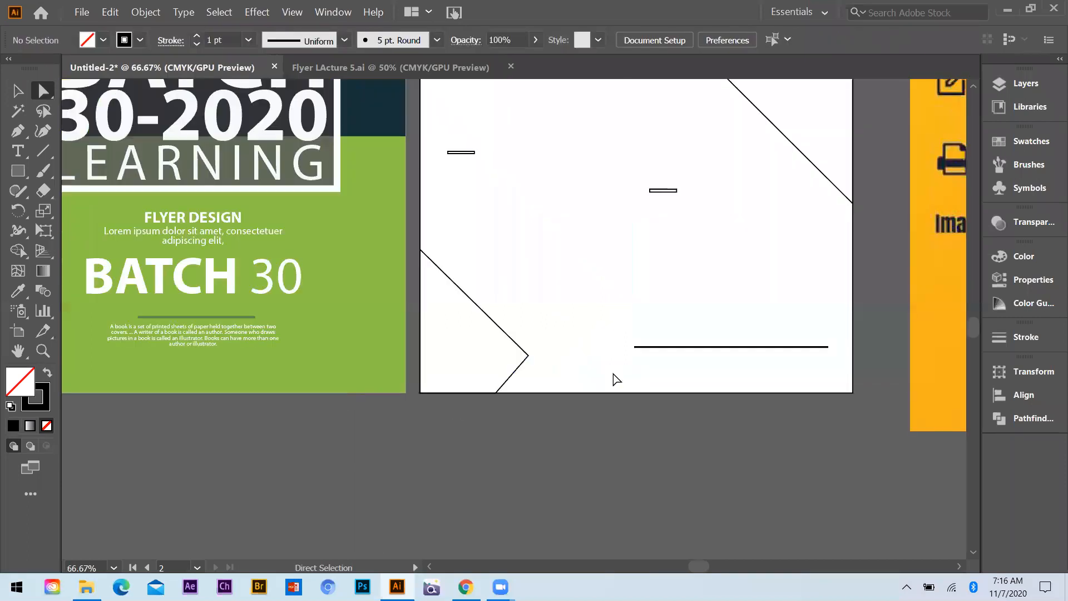
Fill the artboard's background rectangle with the navy sampled from the reference flyer
scroll(604, 183, down, 2)
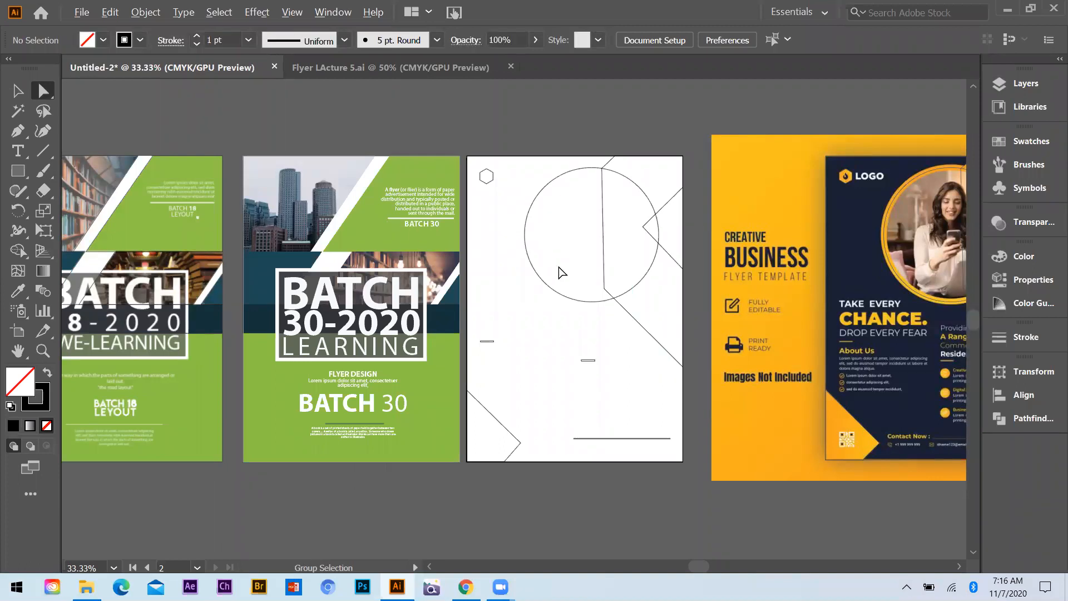
scroll(658, 246, up, 1)
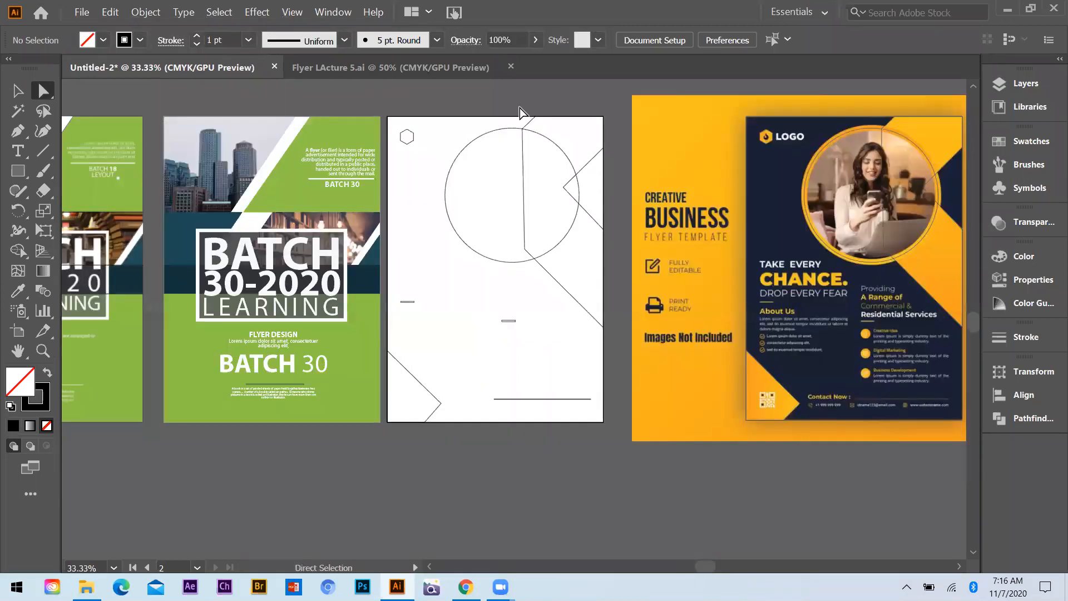
click(508, 172)
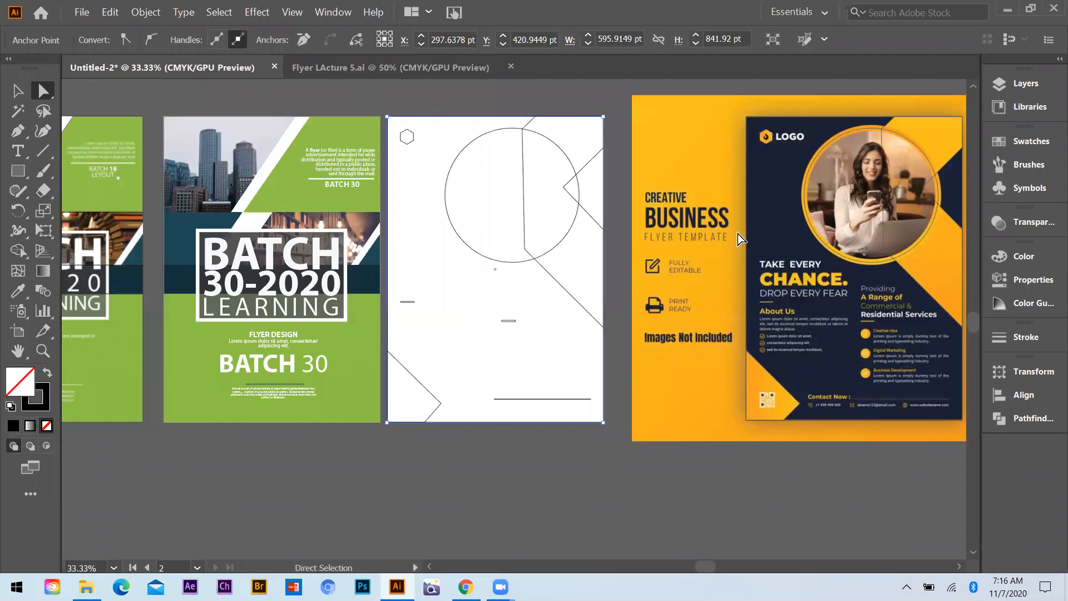
key(i)
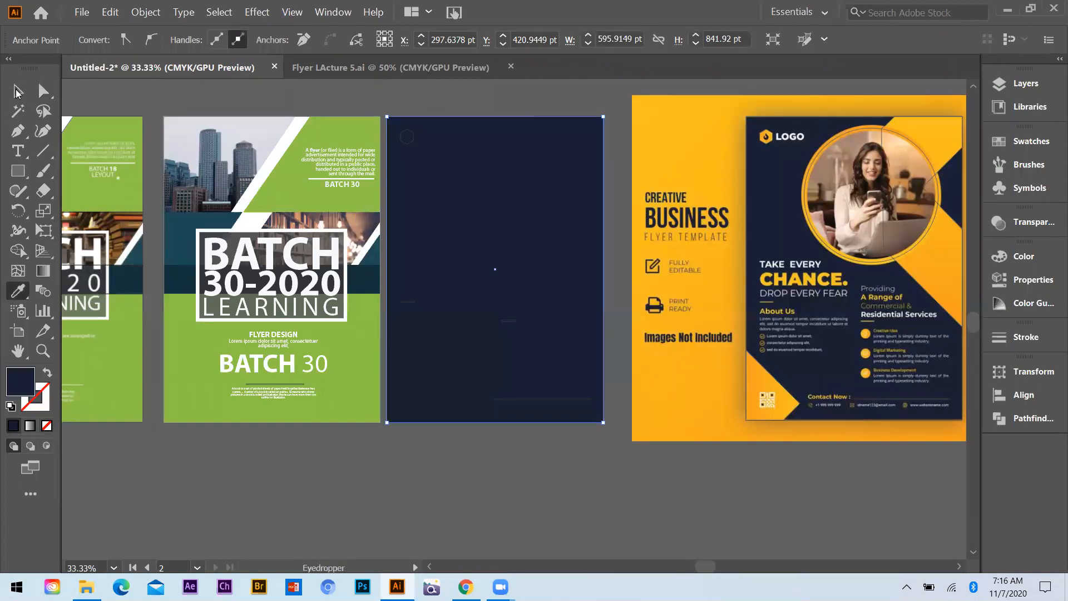
click(16, 91)
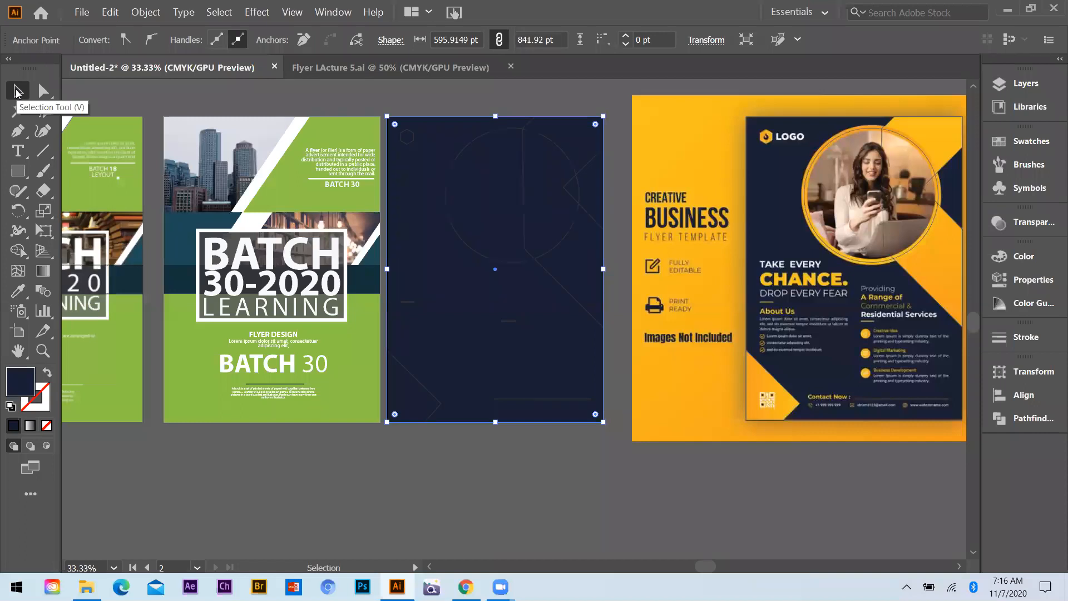
Give the large circle a 16 pt stroke in the yellow-orange sampled from the reference image's background
click(470, 146)
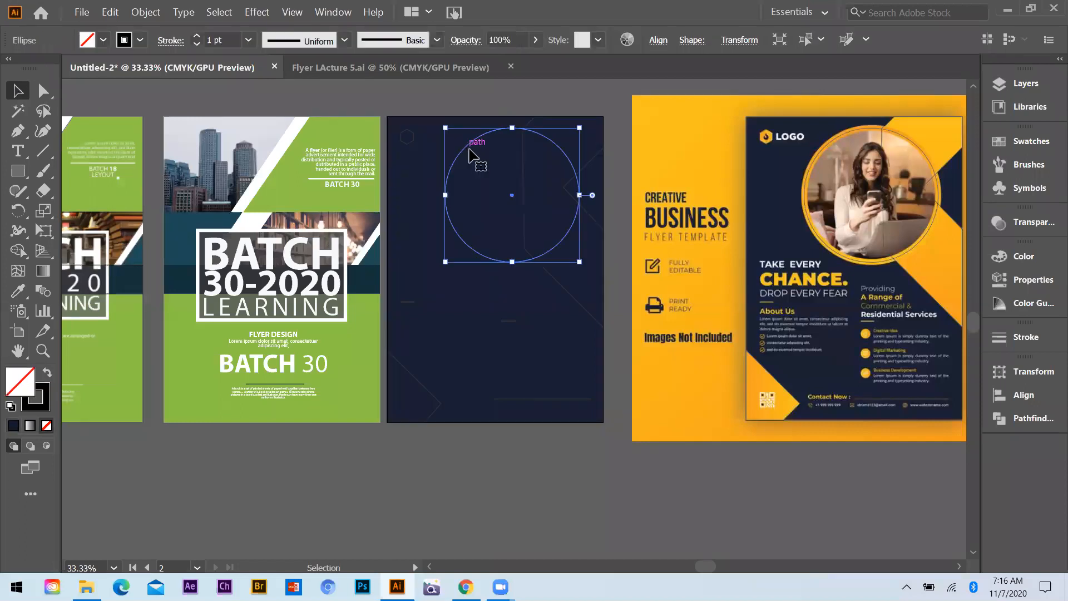
key(i)
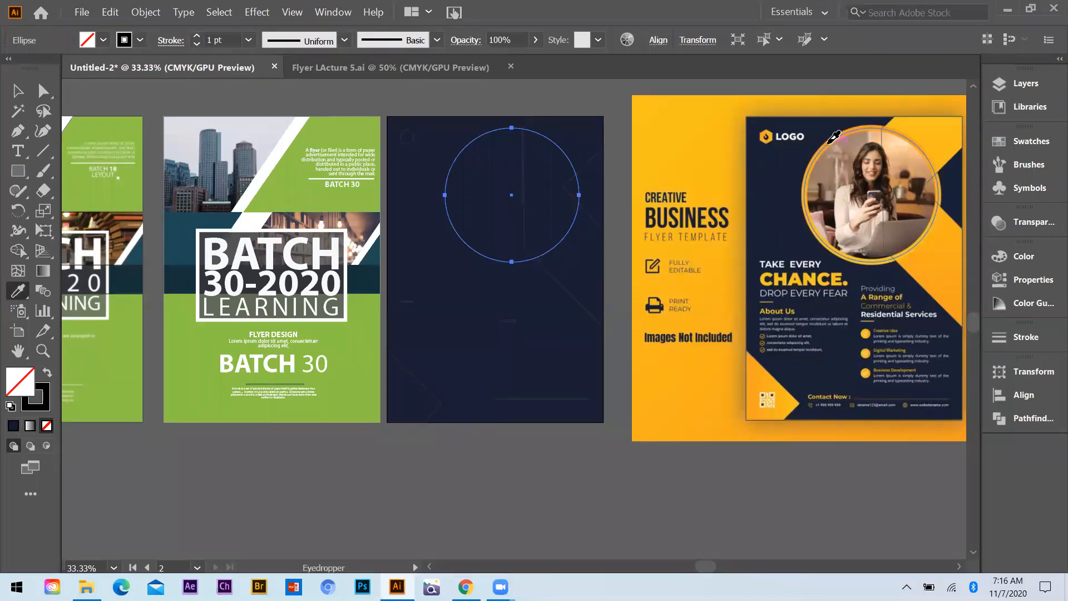
scroll(819, 171, up, 5)
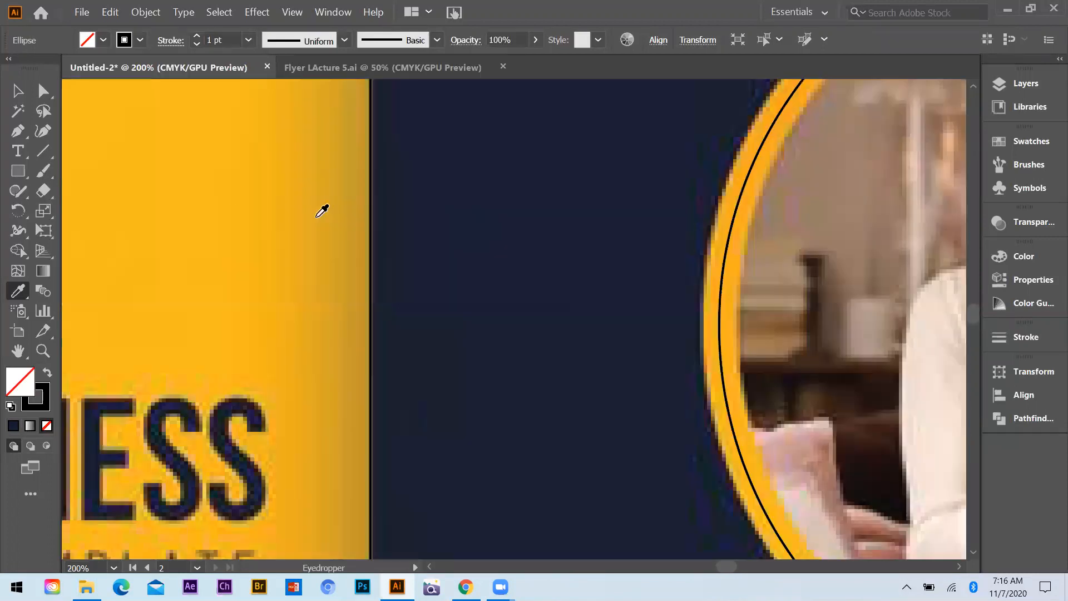
click(177, 248)
scroll(47, 372, down, 4)
click(46, 371)
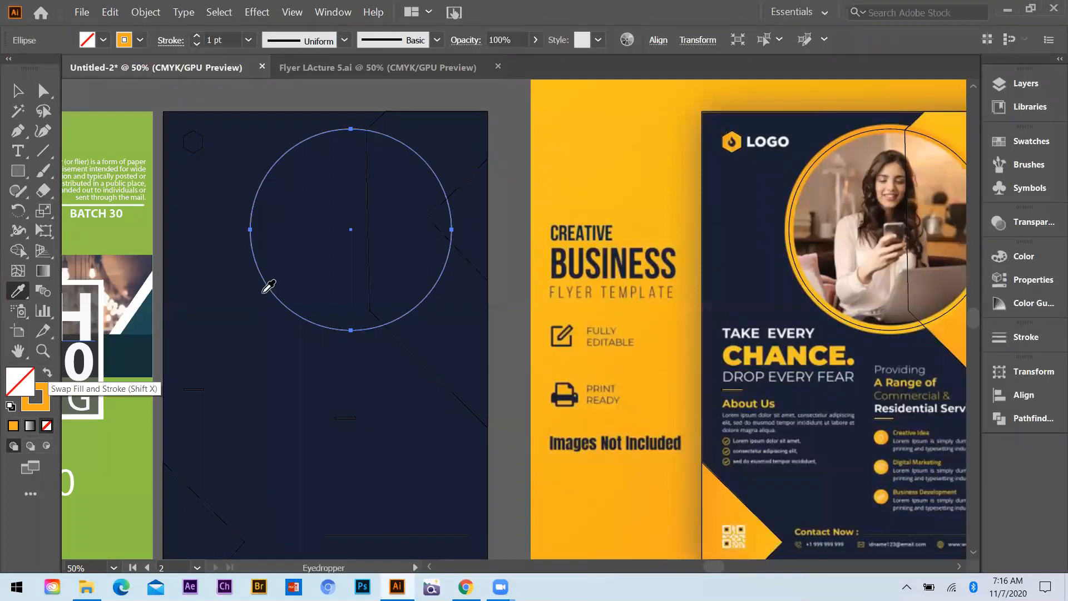
click(248, 40)
click(272, 253)
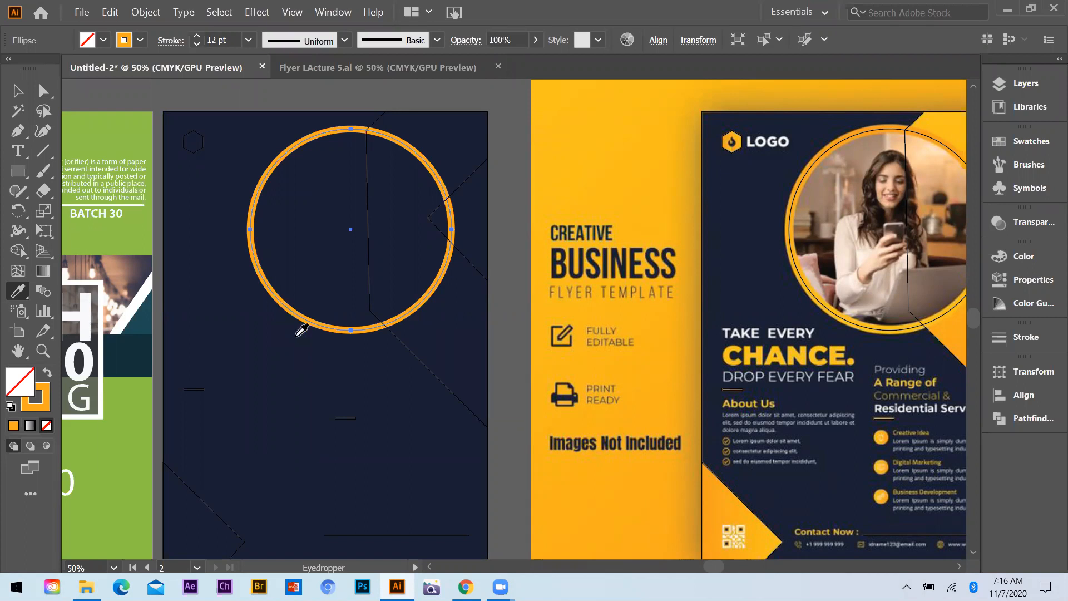
click(248, 40)
click(272, 333)
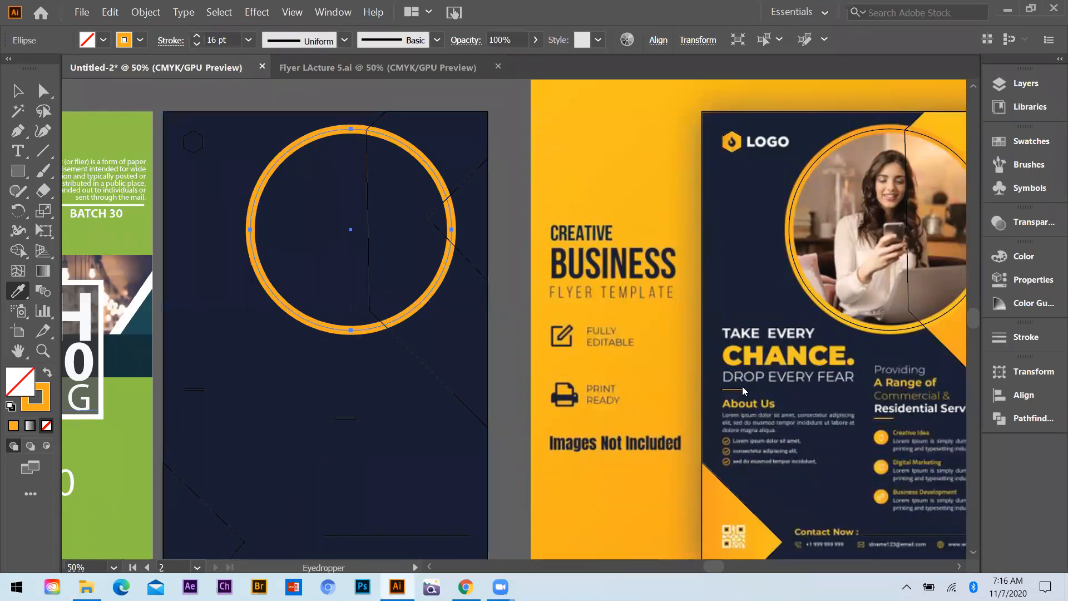
Change the circle's stroke to the darker orange E58505 and deselect it
click(1022, 256)
double_click(804, 300)
click(787, 212)
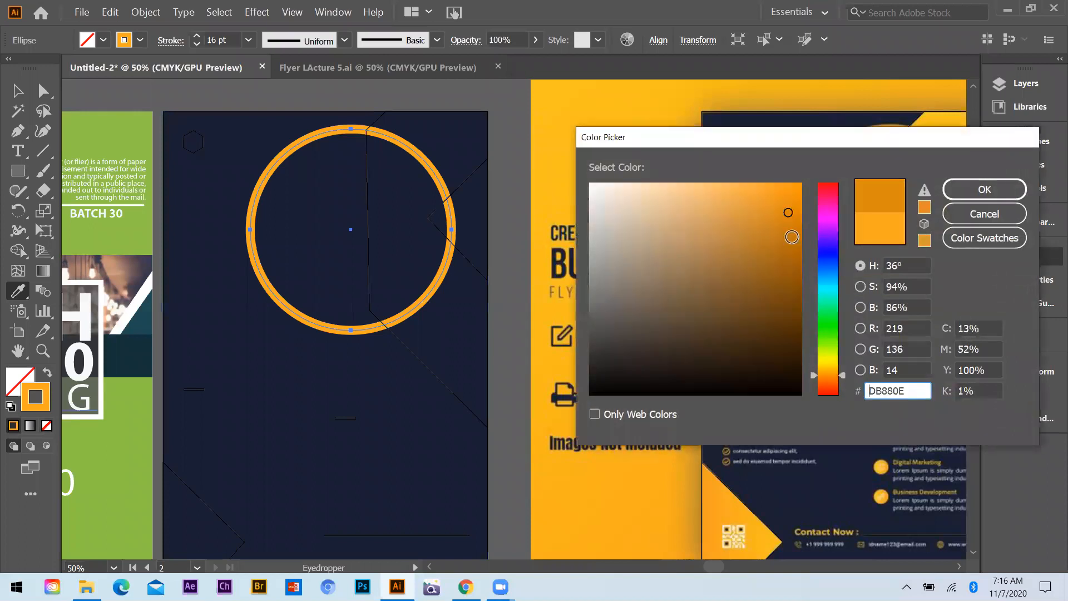
click(790, 238)
click(789, 214)
click(799, 211)
click(950, 194)
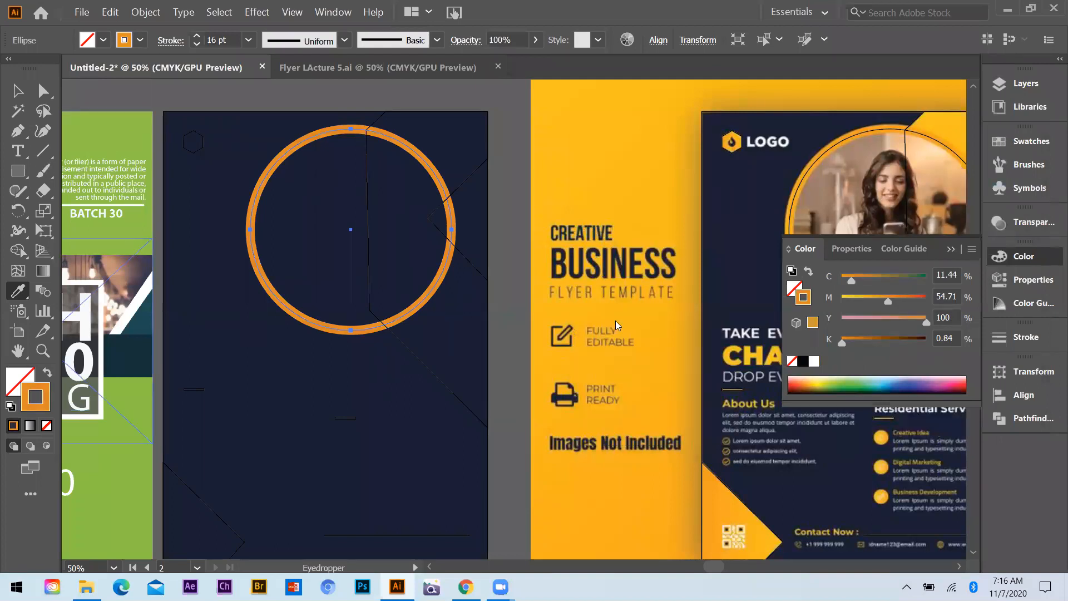
click(796, 205)
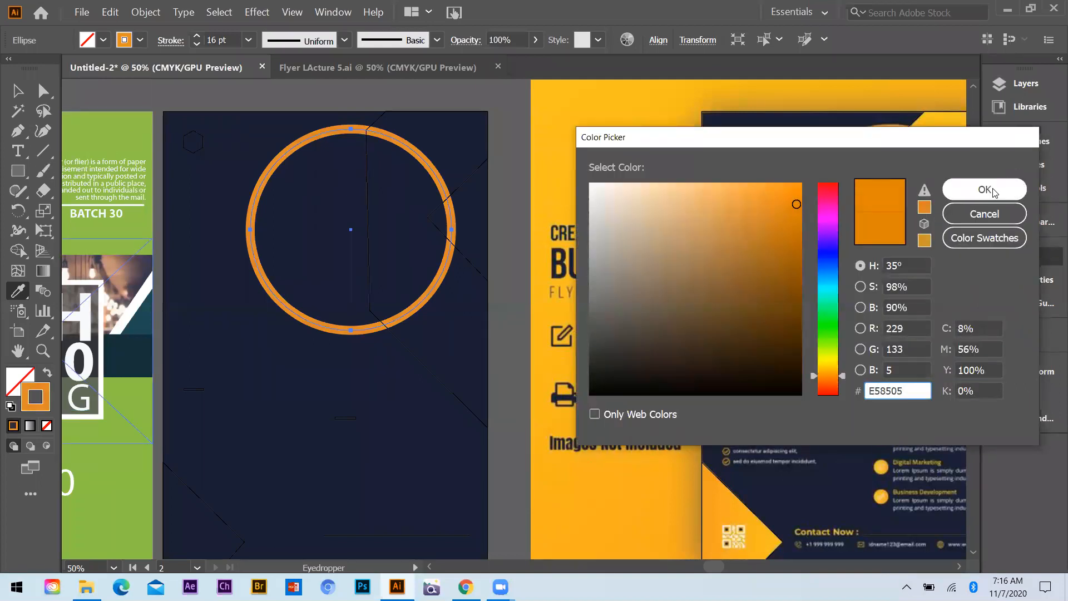
click(270, 107)
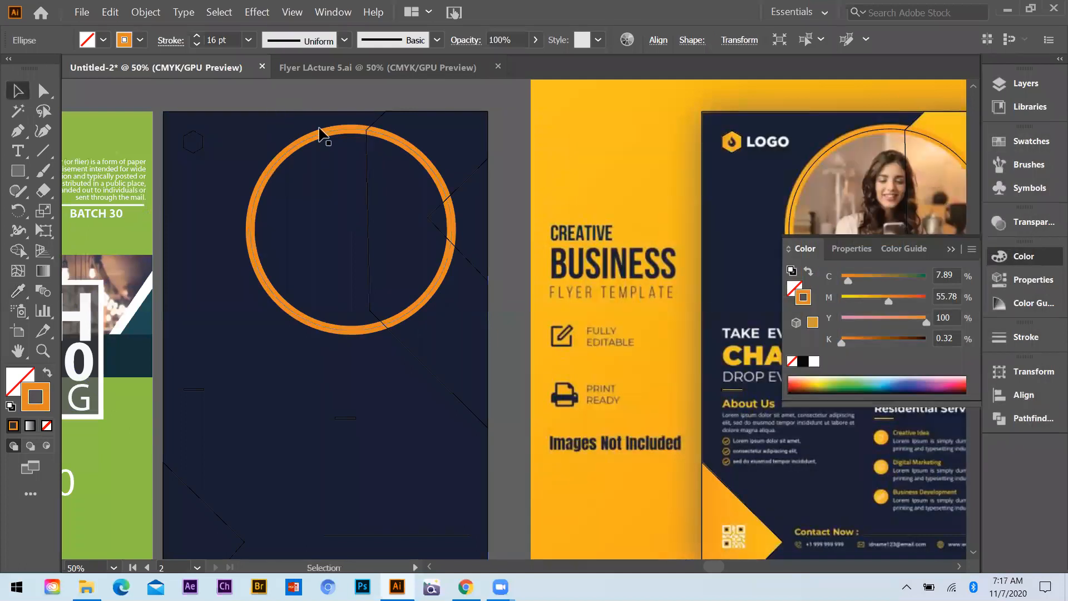
Fill the large angular shape with the yellow sampled from the reference flyer's upper-right corner and send it behind the circle
click(466, 257)
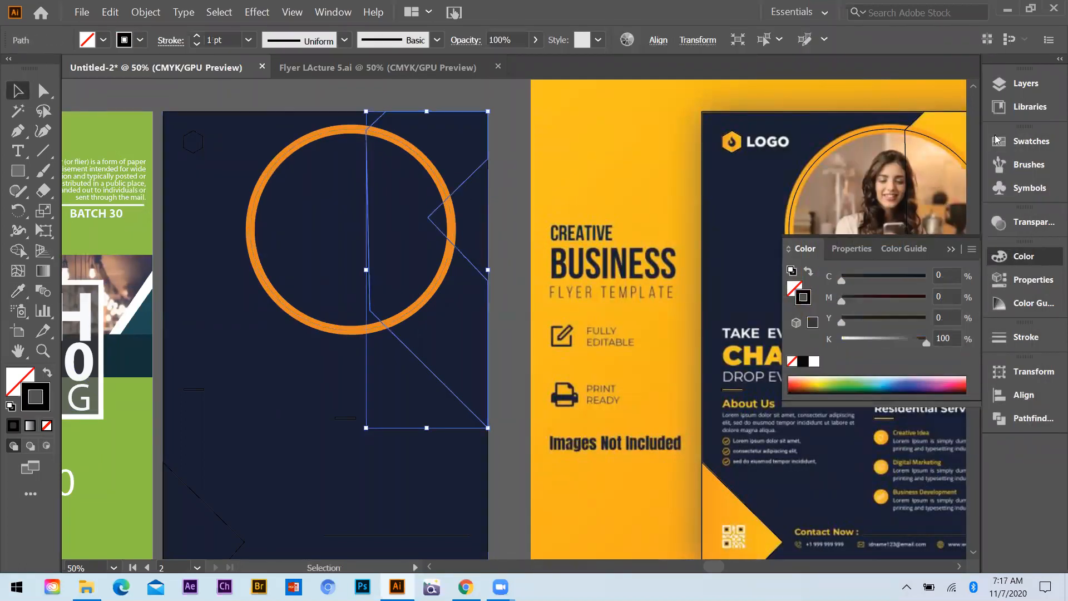
key(i)
click(959, 121)
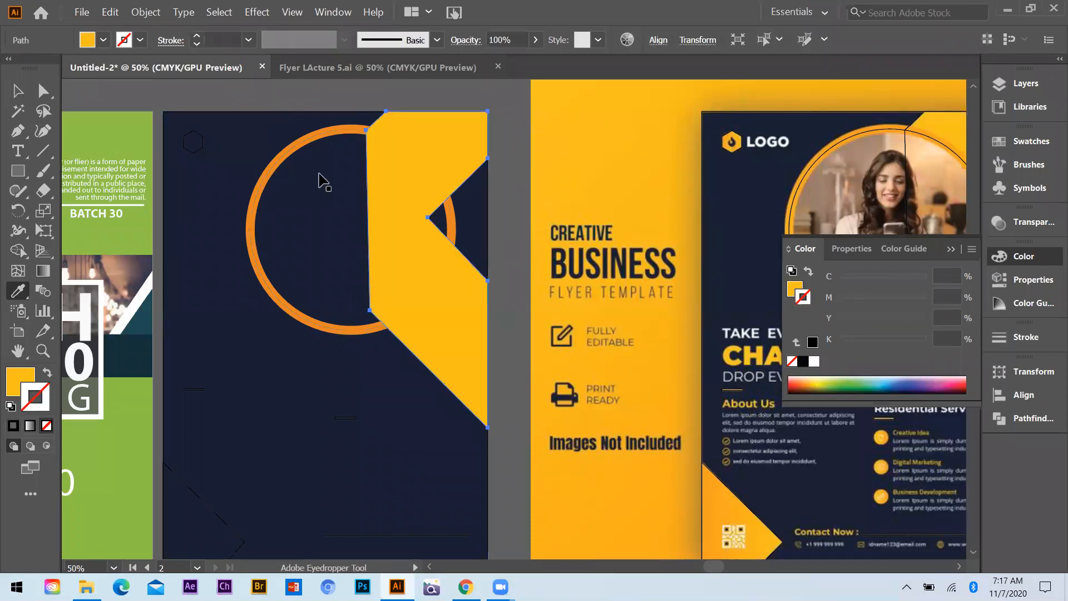
key(v)
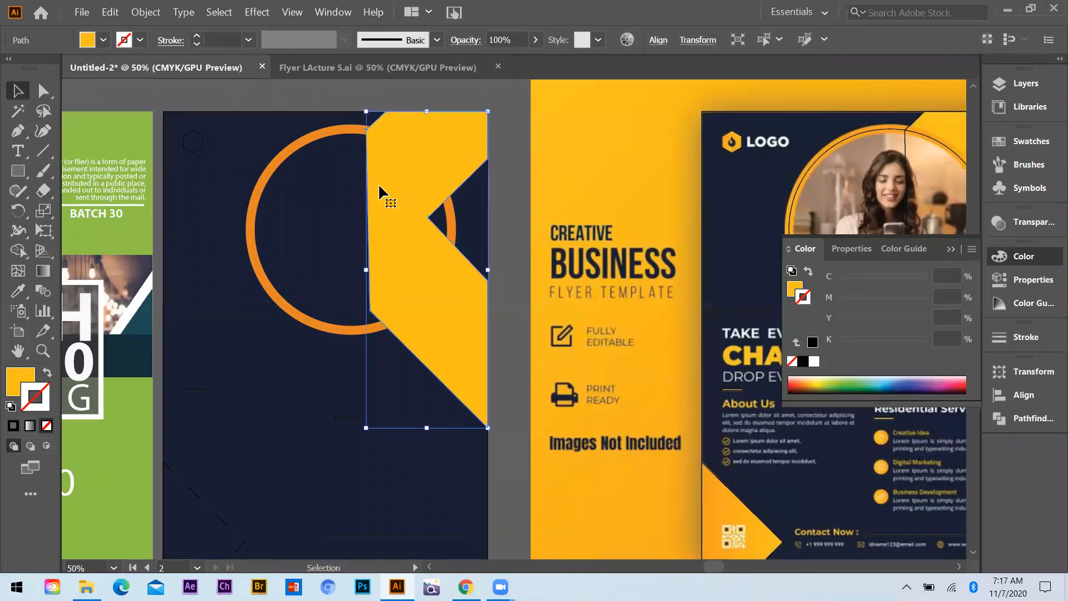
key(a)
key(ctrl+bracketleft)
key(v)
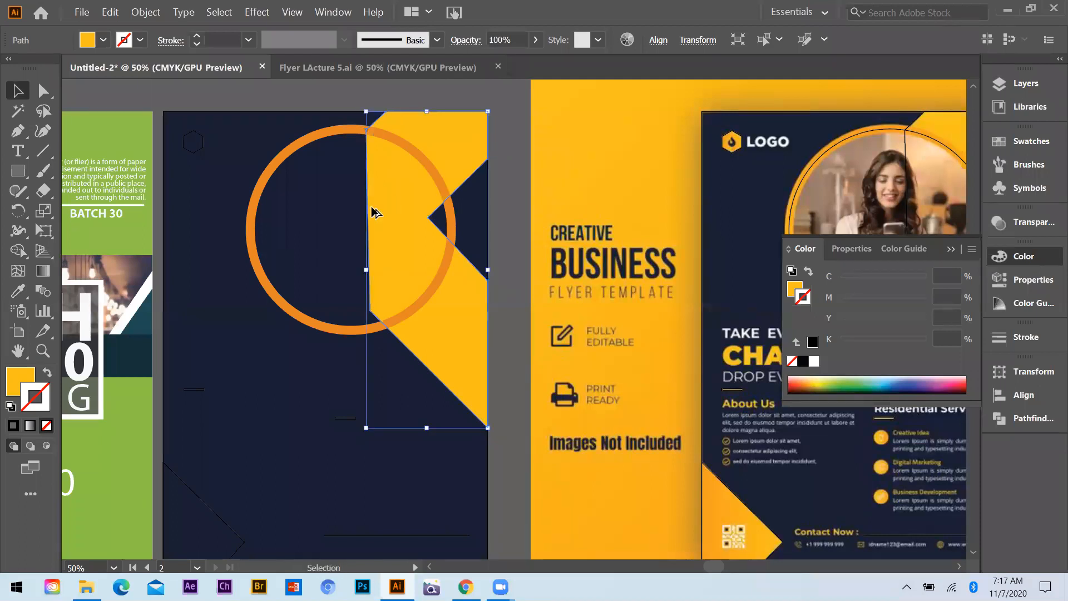
Fill the lower-left corner shape with the orange sampled from the reference image's background
scroll(327, 274, down, 2)
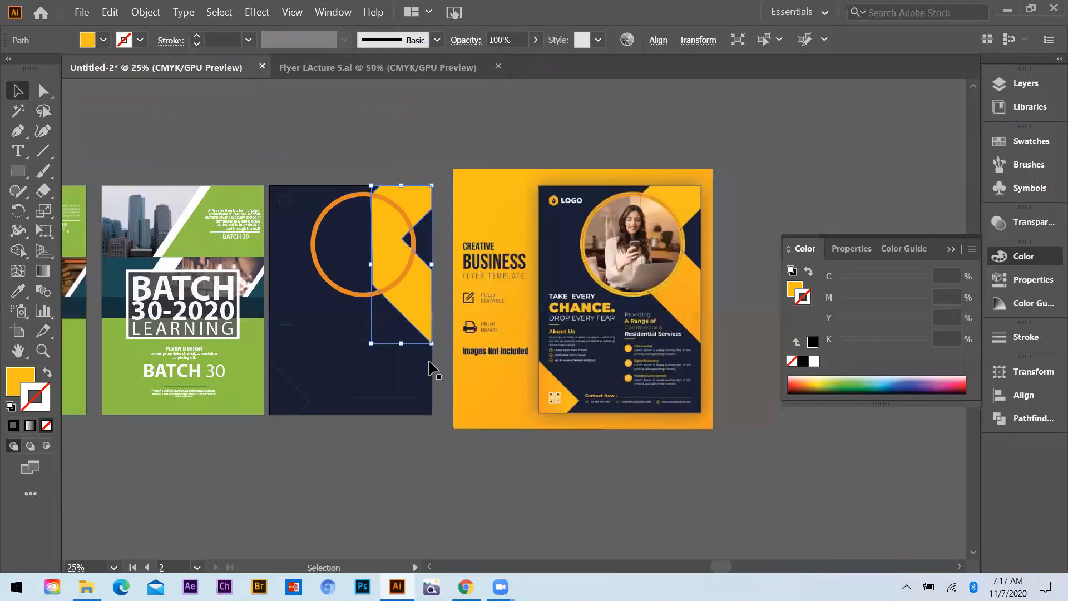
scroll(306, 384, up, 1)
scroll(284, 386, down, 1)
click(284, 387)
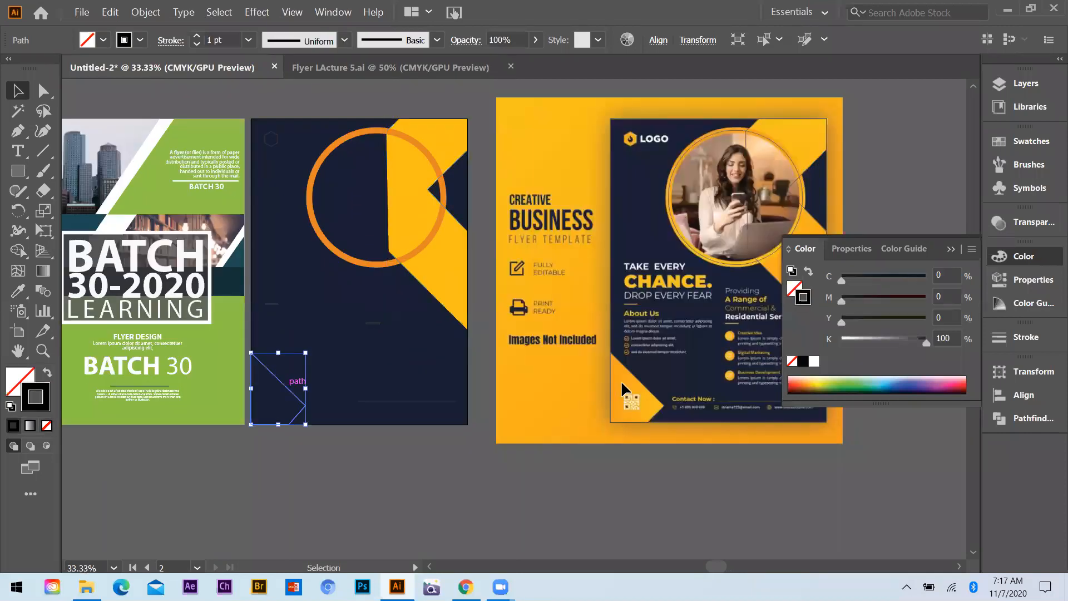
key(i)
click(539, 392)
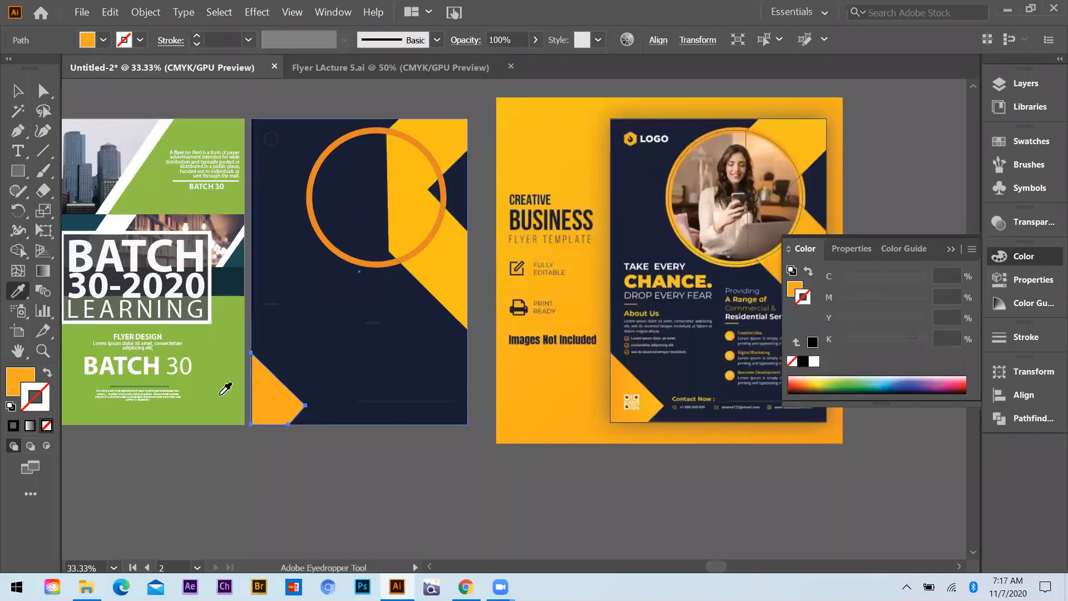
Fill the small logo hexagon with orange sampled from the reference image
click(43, 90)
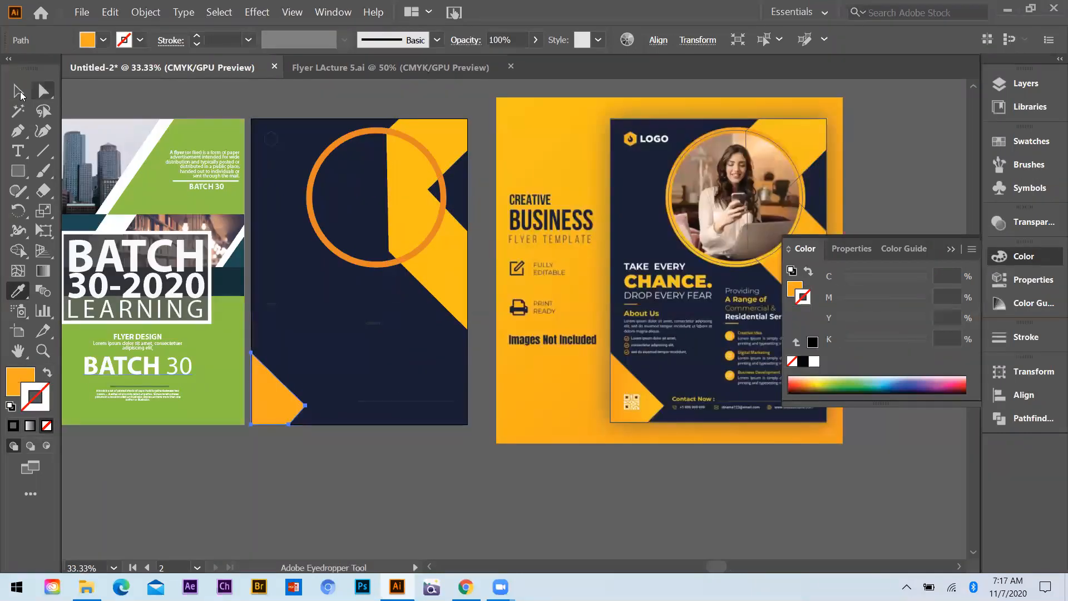
ctrl+click(271, 138)
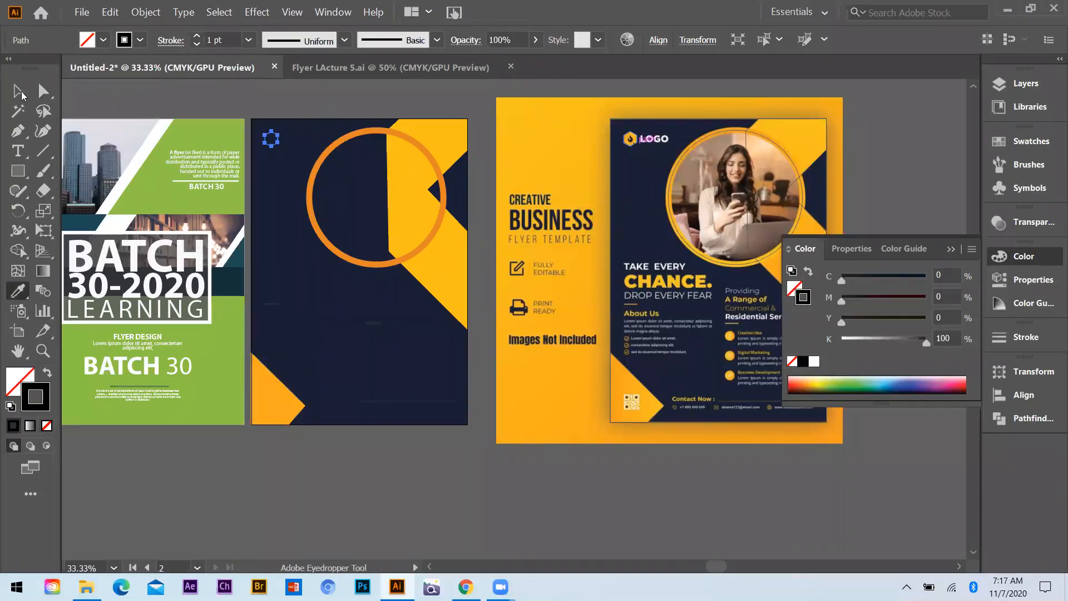
click(22, 92)
Copy the BATCH 30 text from the green flyer onto the navy artboard below the circle and scale it down
drag(158, 357, 329, 298)
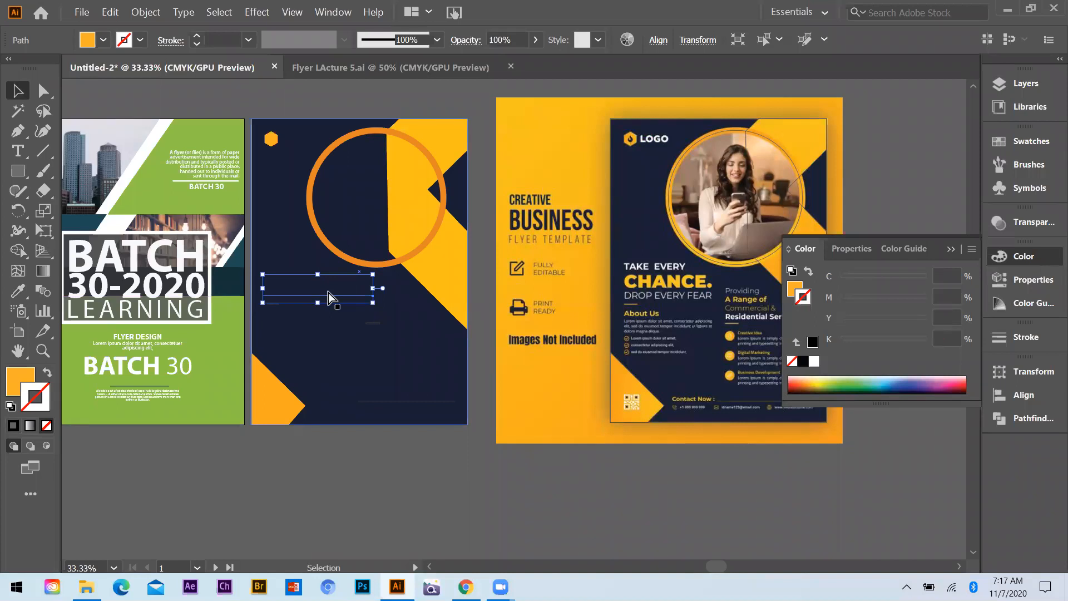
scroll(327, 292, up, 1)
drag(405, 266, 342, 295)
scroll(286, 298, down, 1)
scroll(341, 282, up, 1)
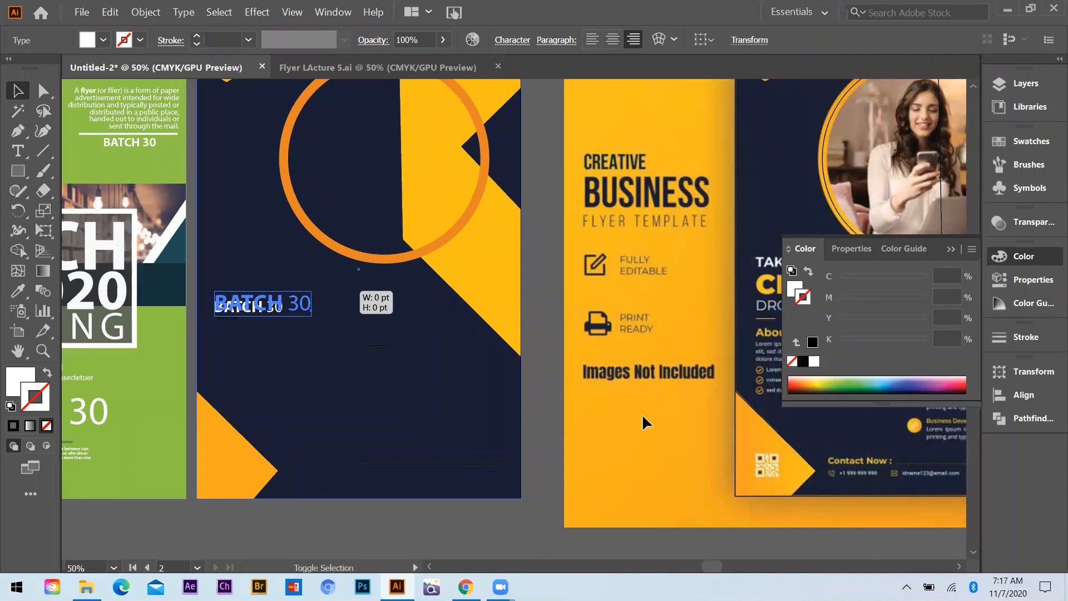
Recolor the copied BATCH 30 text with the orange sampled from the reference image
key(i)
click(757, 422)
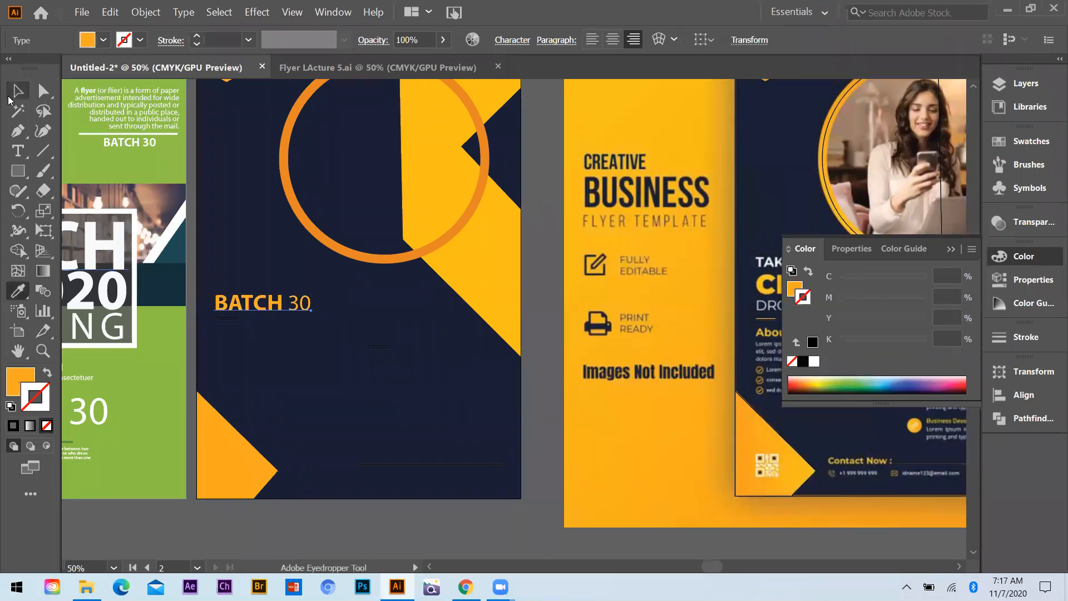
click(18, 90)
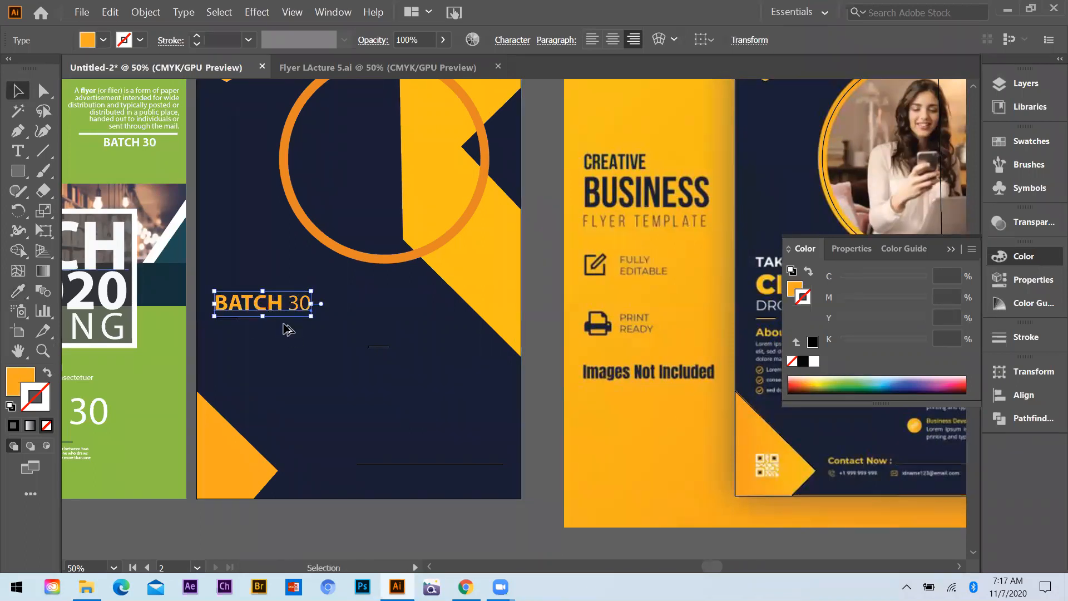
Add the line TAKE EVERY above BATCH 30 in the same text object and select that line's characters
scroll(224, 297, up, 1)
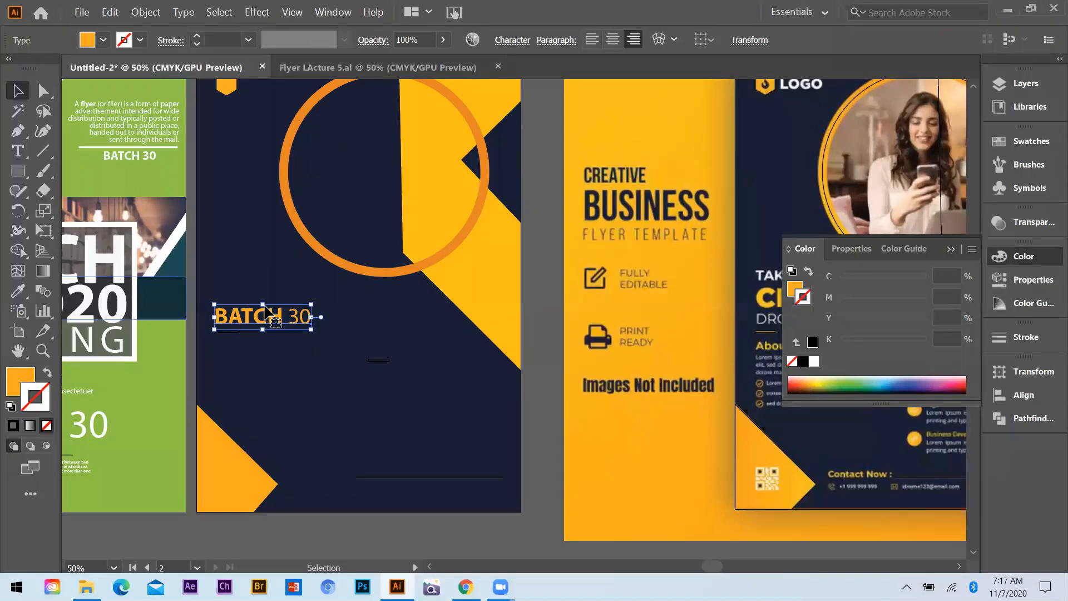
scroll(271, 289, up, 1)
drag(271, 283, 270, 257)
key(t)
key(Return)
text(Take)
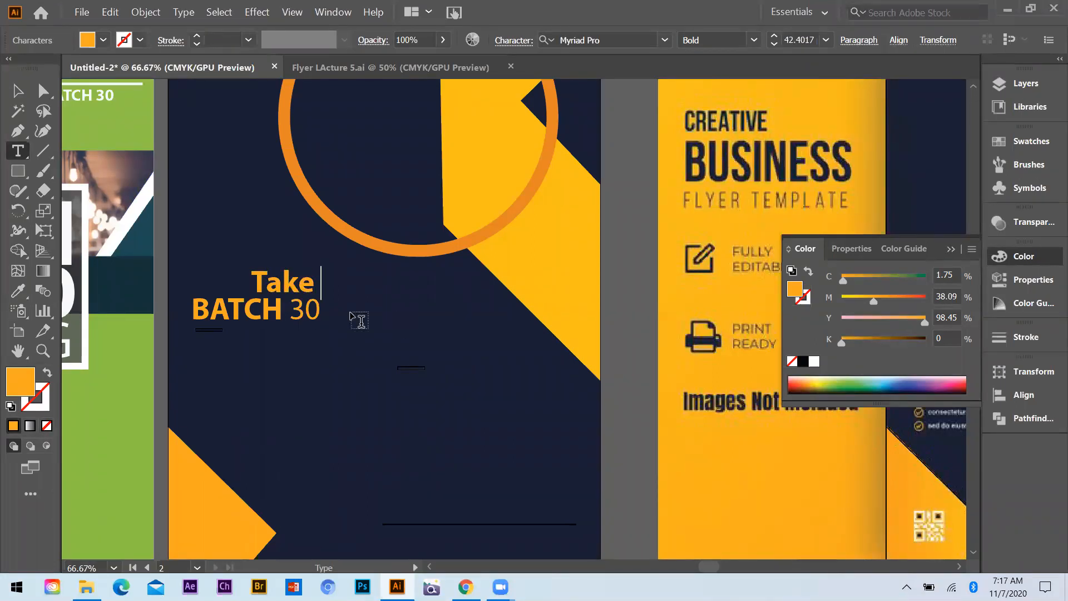
scroll(359, 320, down, 1)
key(BackSpace)
key(BackSpace)
key(BackSpace)
key(BackSpace)
text(AK)
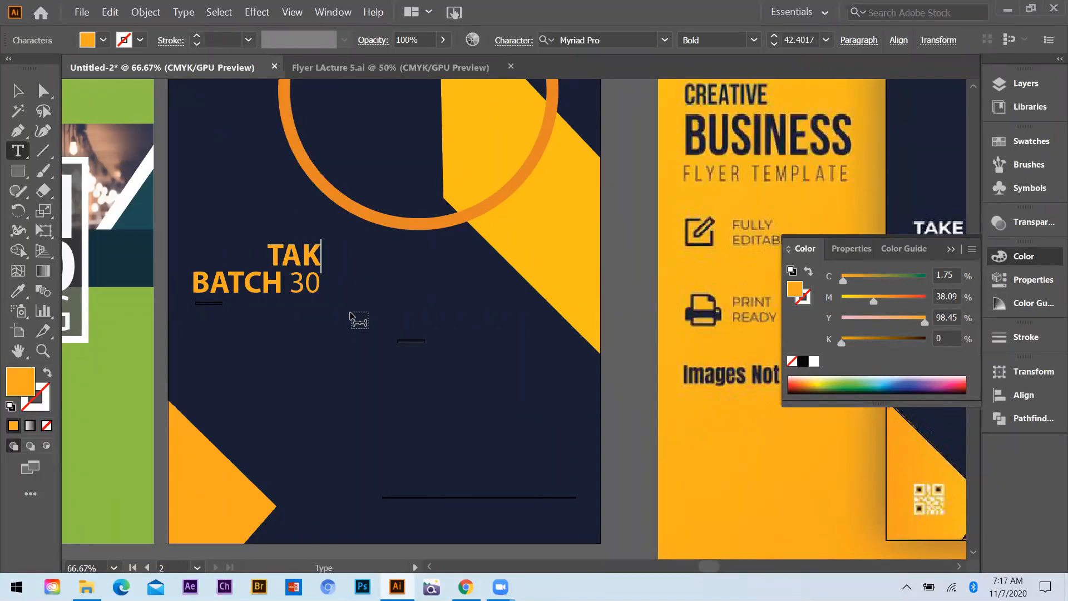
text(E EVERY)
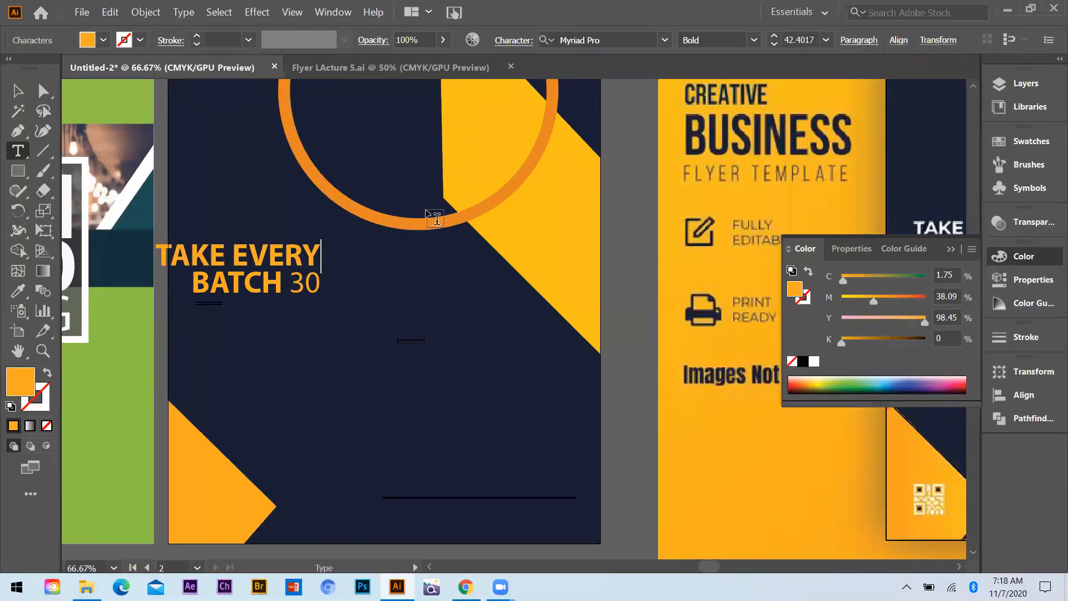
key(shift+Home)
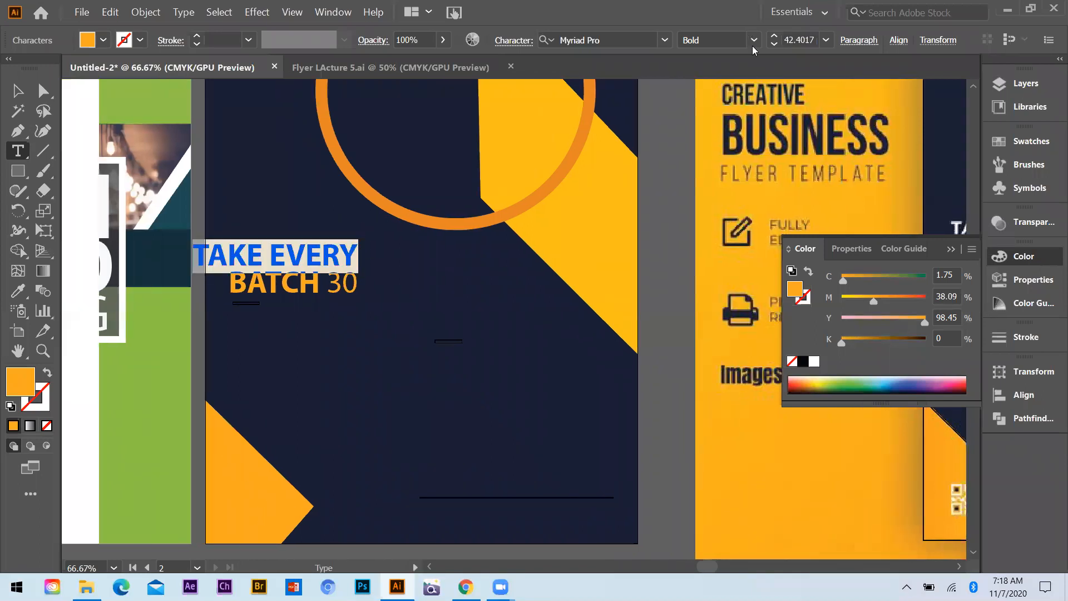
Set the TAKE EVERY line to Regular weight and move it so its start lines up with BATCH 30
click(733, 123)
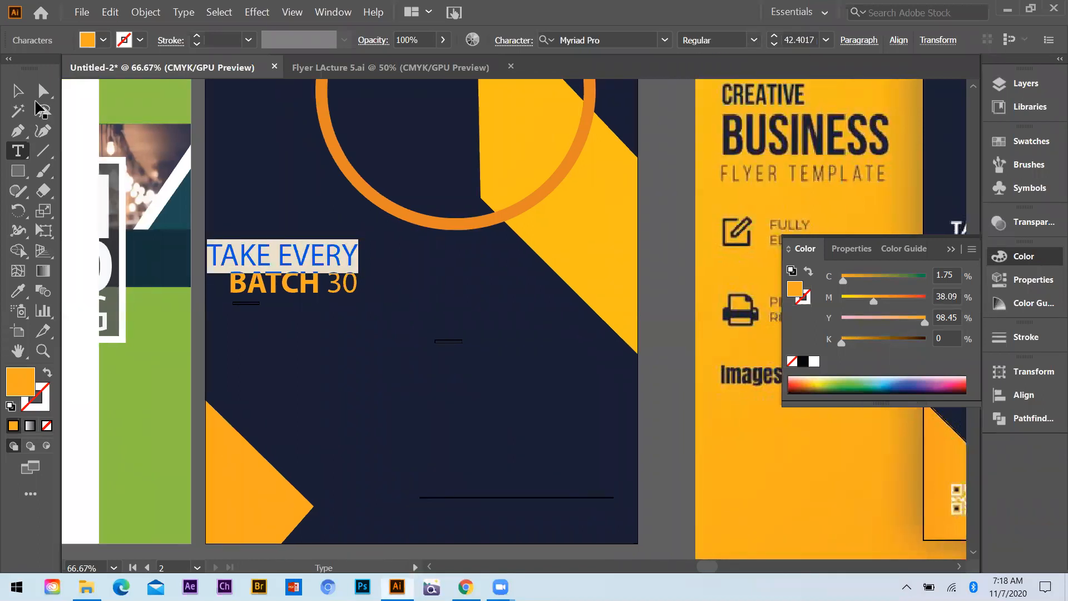
click(17, 90)
drag(300, 258, 321, 263)
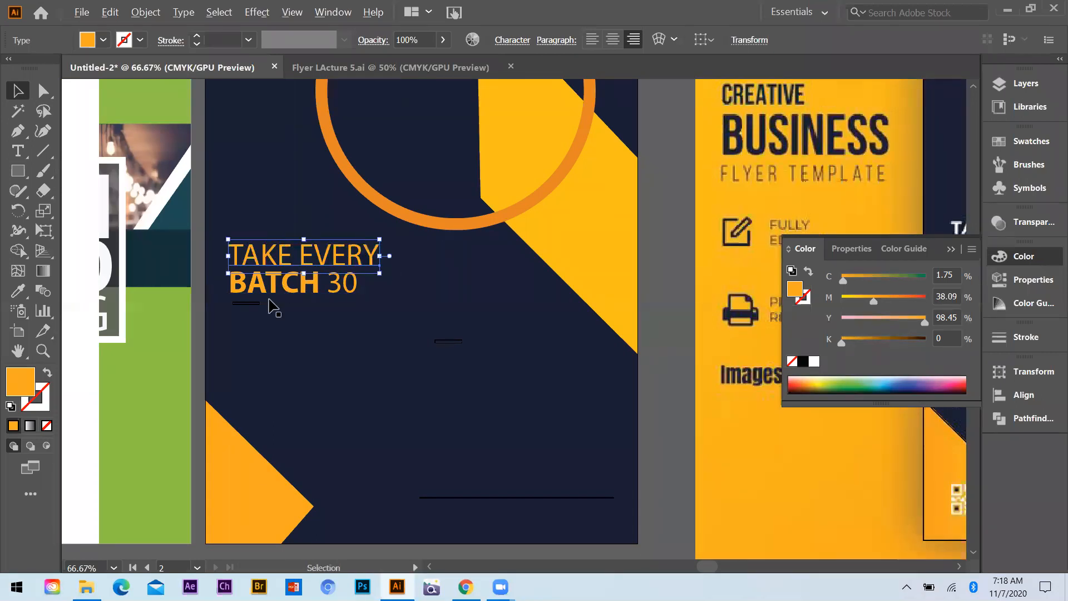
Recolor the TAKE EVERY text with the white sampled from the diagonal stripe on the green flyer
key(ctrl+minus)
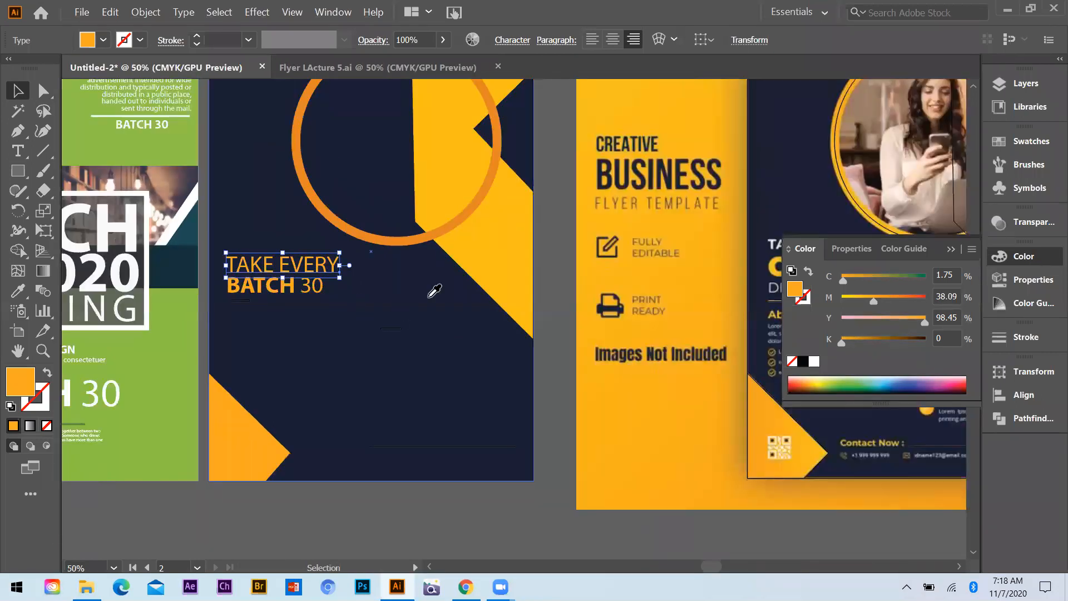
key(i)
click(188, 217)
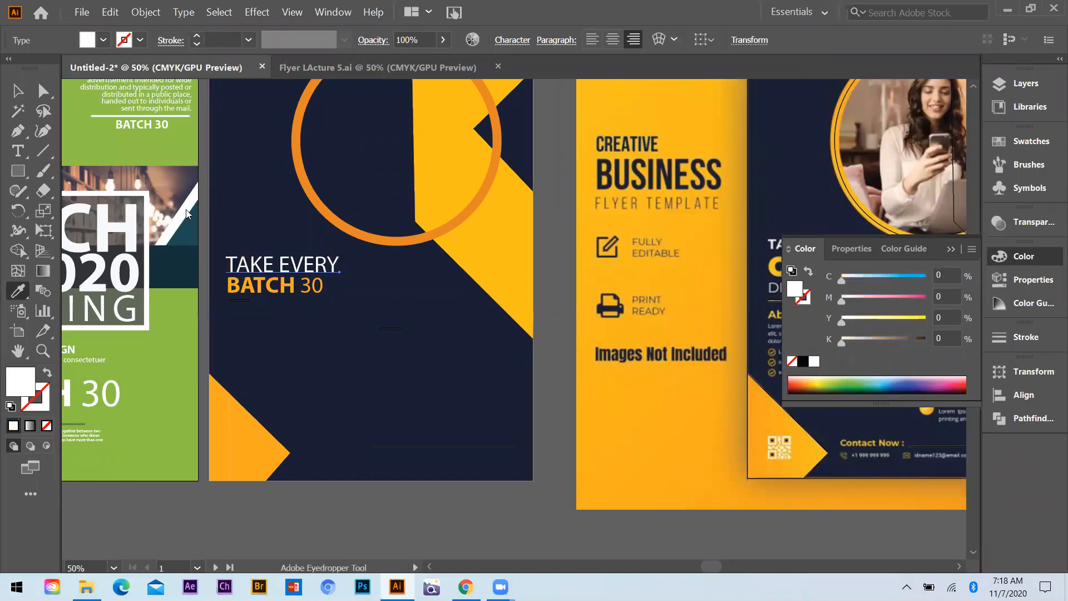
click(15, 89)
scroll(310, 222, down, 2)
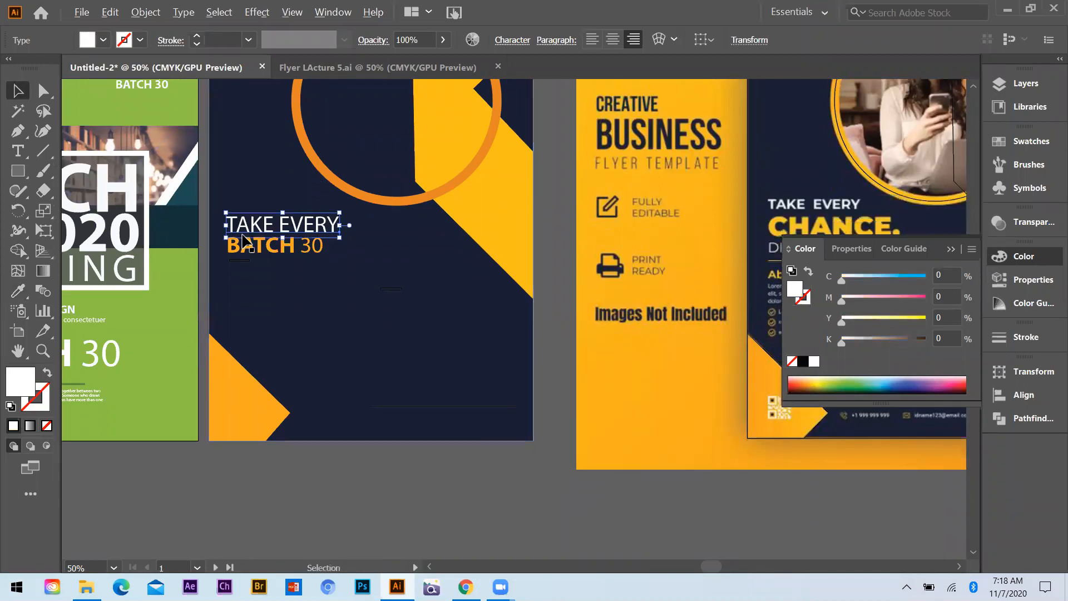
Scale the TAKE EVERY text down to about 29 pt and duplicate it directly below BATCH 30
scroll(299, 237, down, 1)
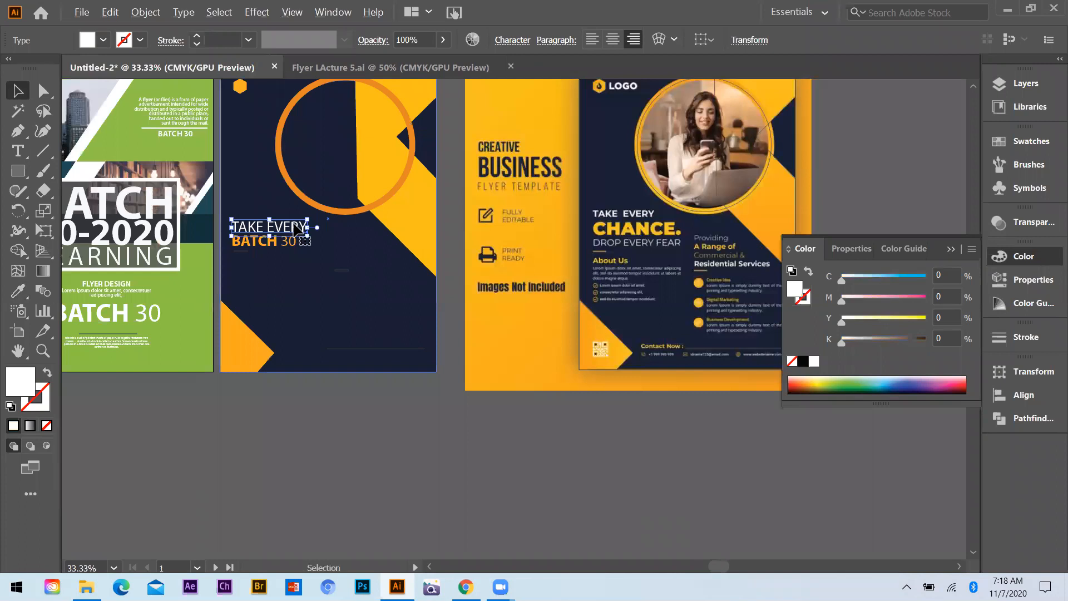
scroll(295, 230, up, 1)
drag(306, 212, 237, 260)
click(332, 484)
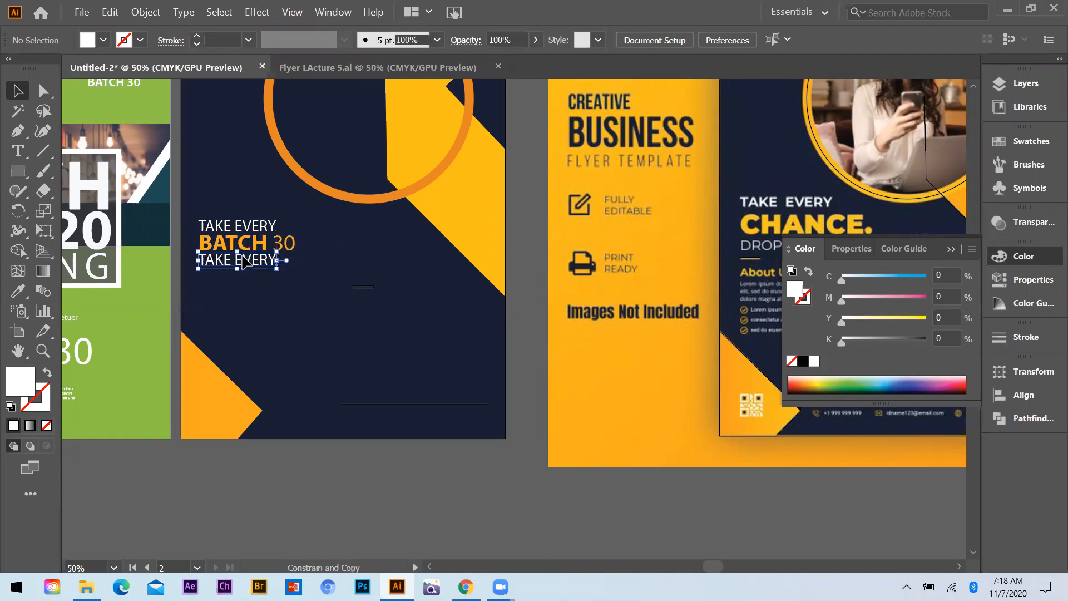
Replace the duplicated line's text with DROP EVERY FEAR and move it about 78 pt right to line up with BATCH 30
scroll(273, 254, down, 1)
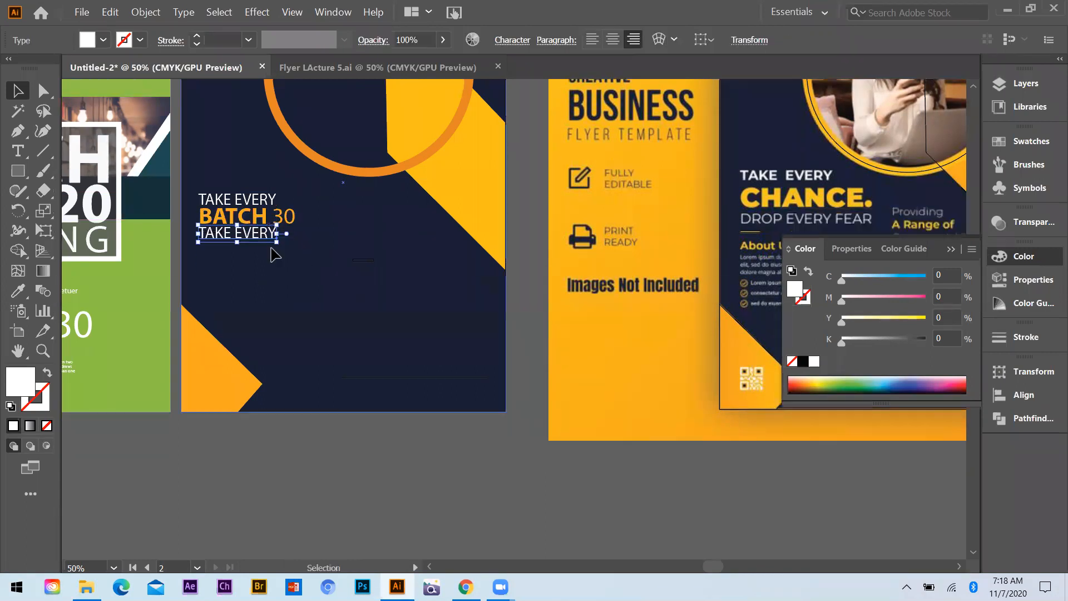
click(14, 151)
click(272, 230)
drag(277, 232, 203, 233)
text(DR)
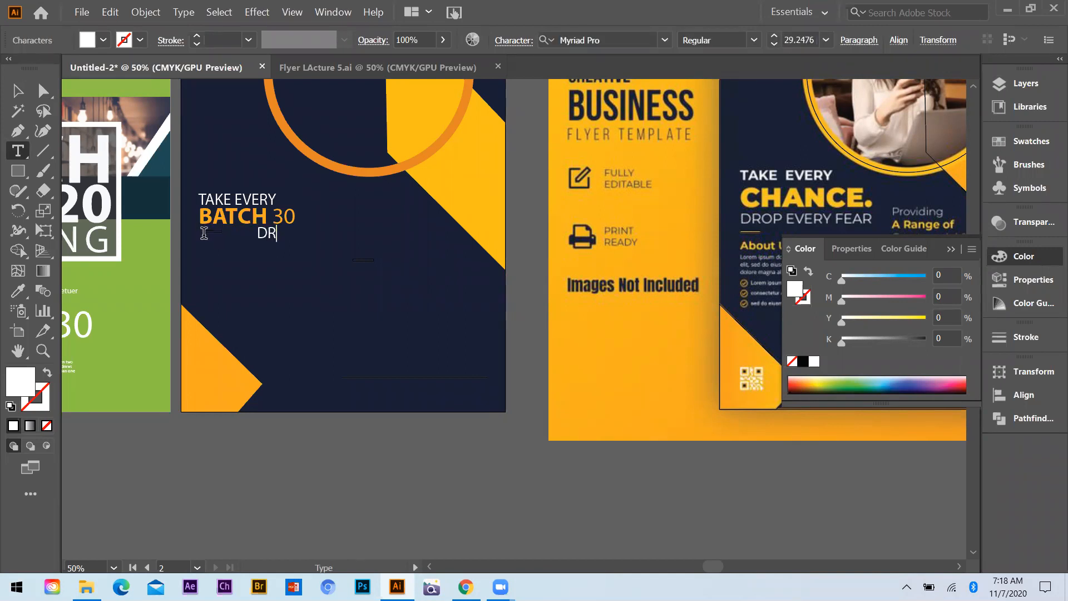
text(ROP EVERY FEAR)
click(18, 91)
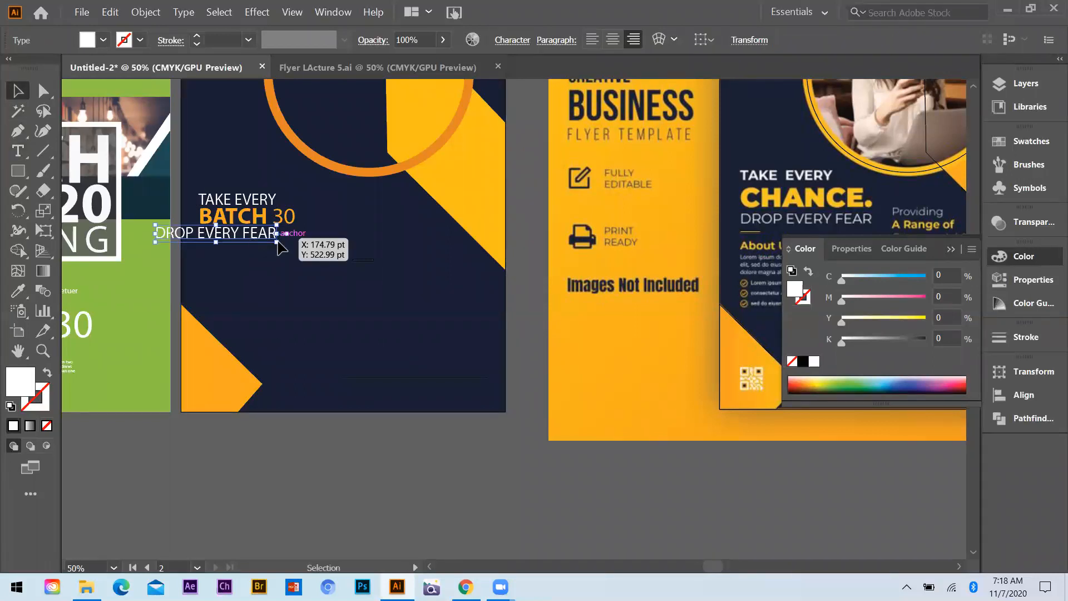
drag(277, 242, 318, 243)
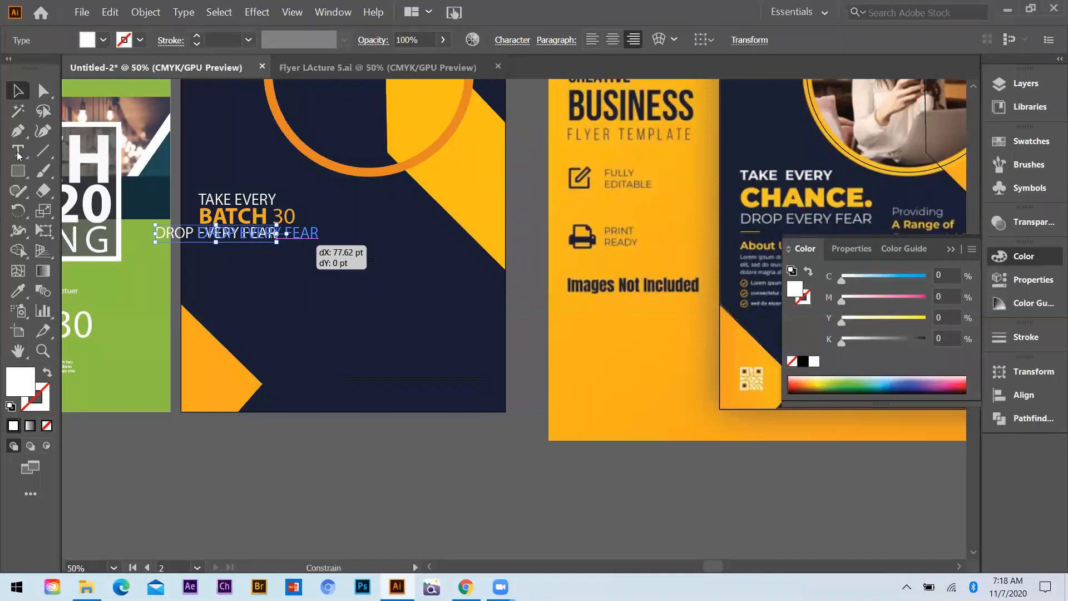
Draw a small circle as a full stop right after BATCH 30 with the Ellipse tool
click(18, 171)
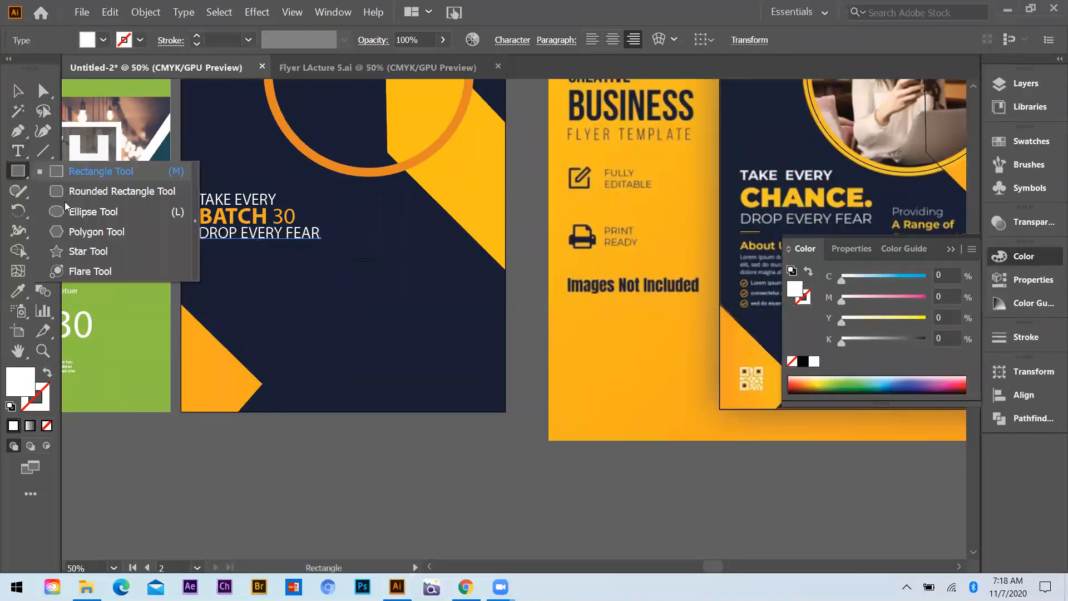
click(127, 213)
scroll(362, 203, up, 4)
drag(365, 174, 365, 176)
key(v)
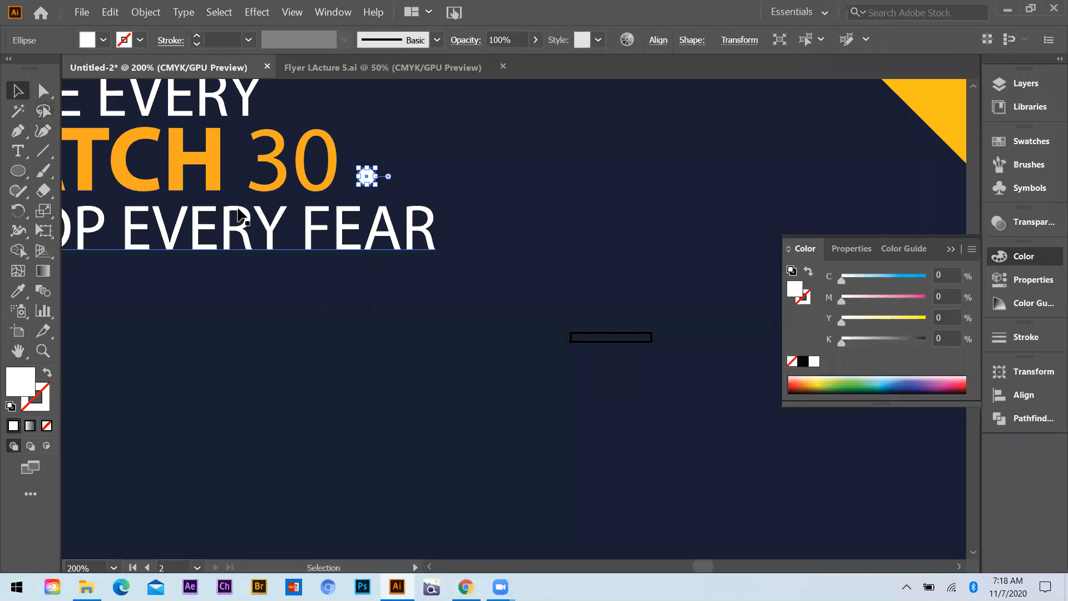
Fill the small circle after BATCH 30 with a sampled yellow and deselect it
key(ctrl+minus)
key(i)
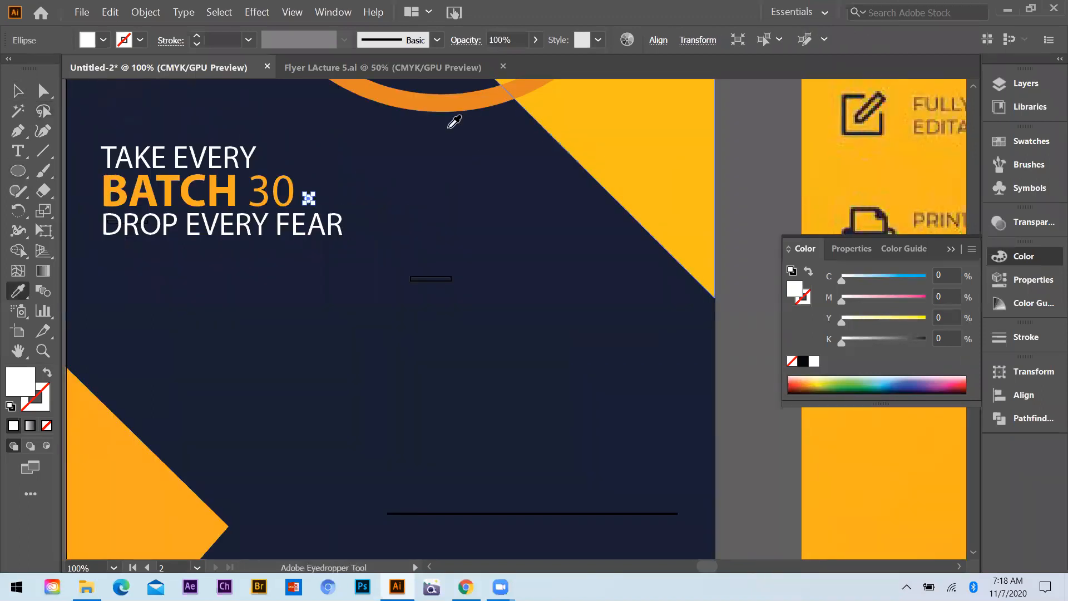
click(454, 121)
key(v)
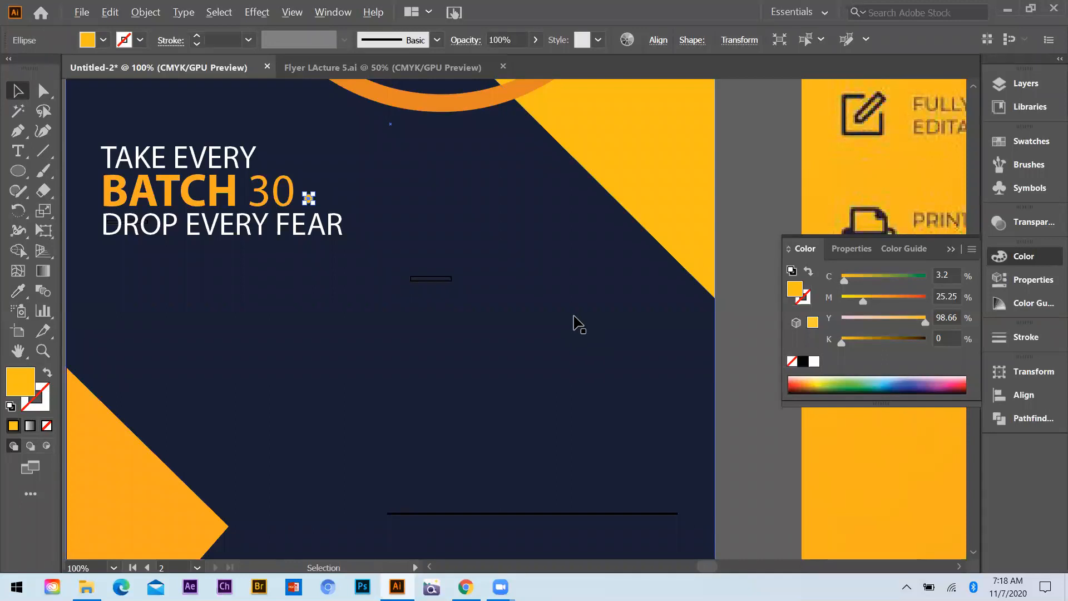
key(ctrl+minus)
click(292, 278)
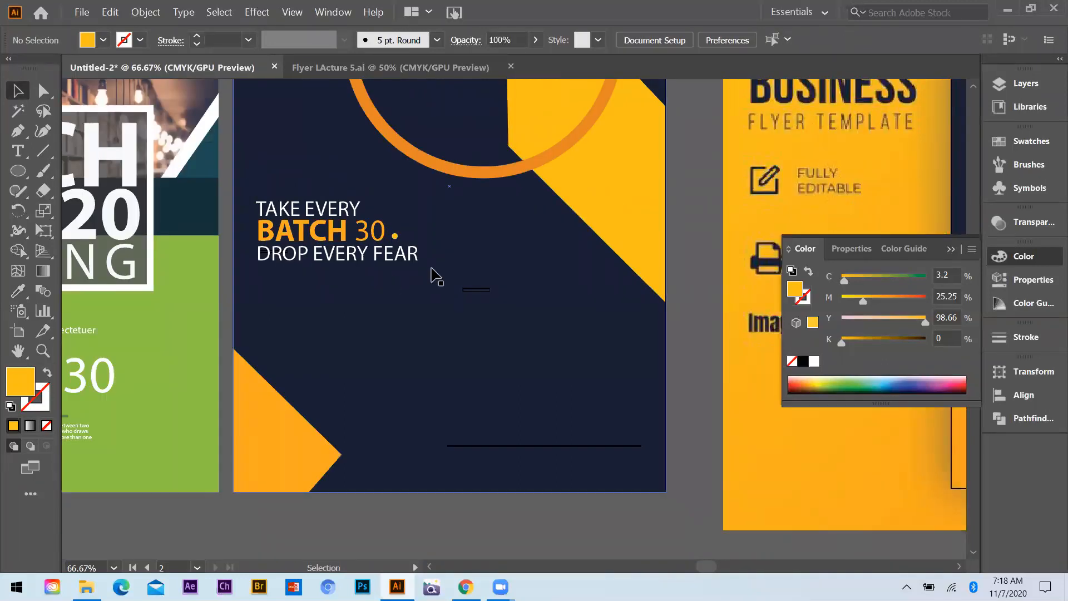
Reposition the small underline rectangle just below DROP EVERY FEAR and keep that text line close under BATCH 30
key(ctrl+minus)
key(ctrl+minus)
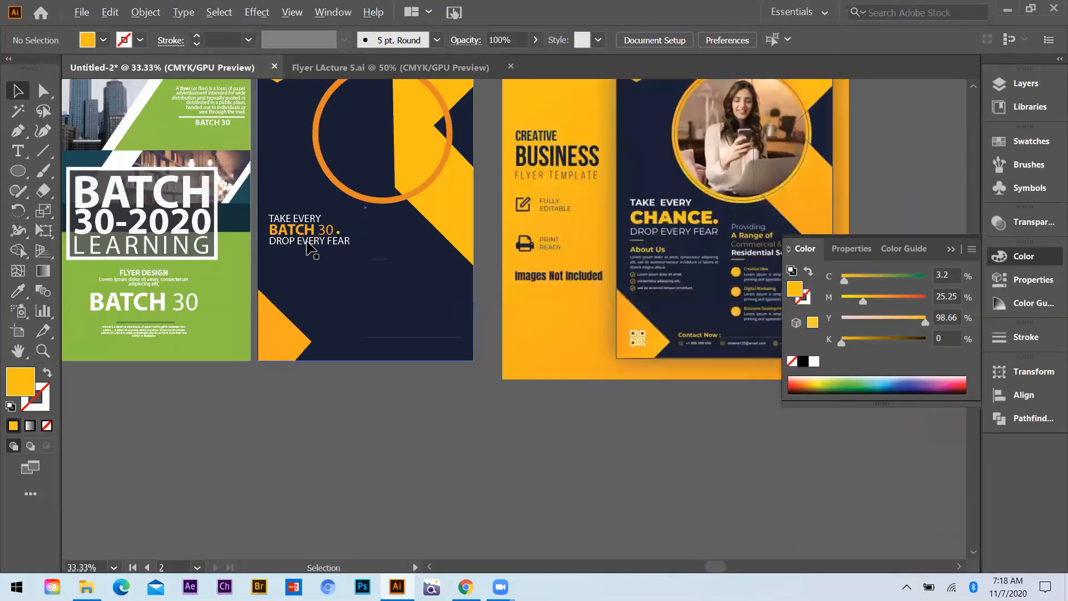
scroll(191, 240, up, 4)
scroll(158, 260, down, 1)
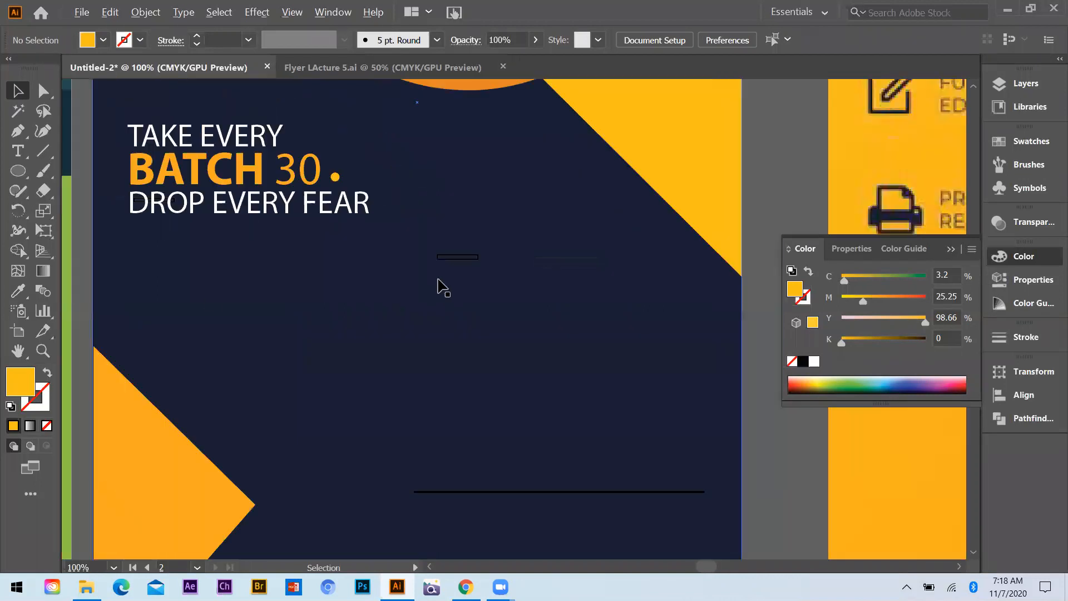
scroll(174, 195, down, 2)
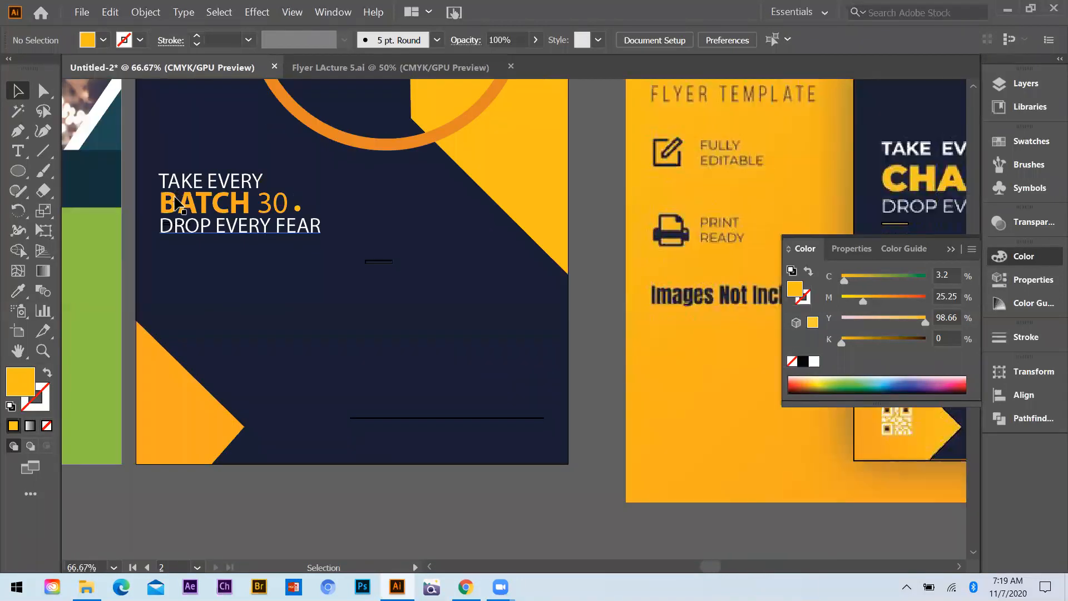
scroll(177, 192, up, 4)
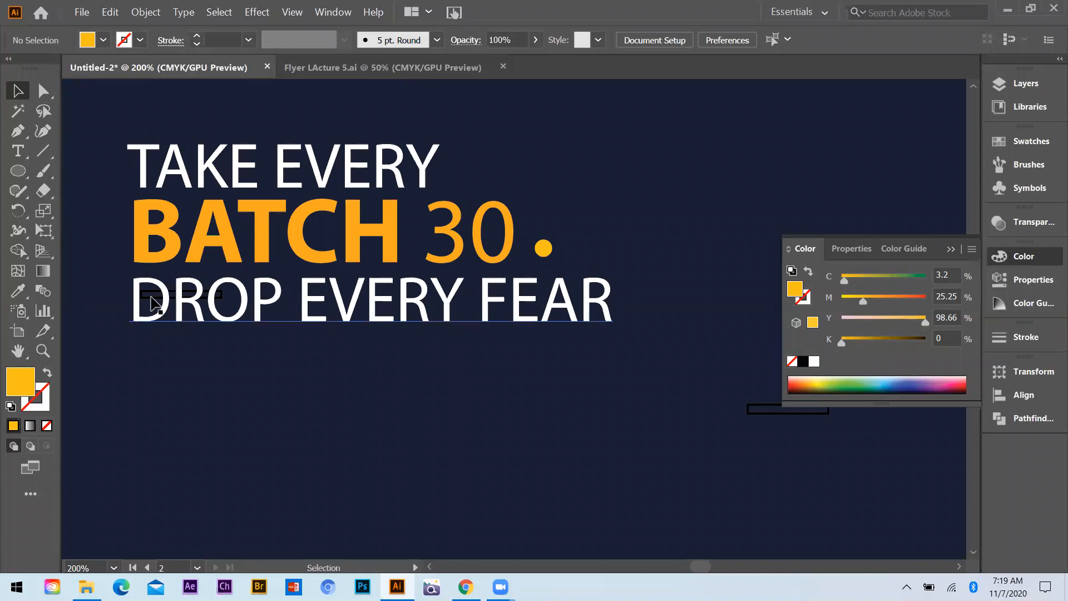
drag(155, 312, 159, 346)
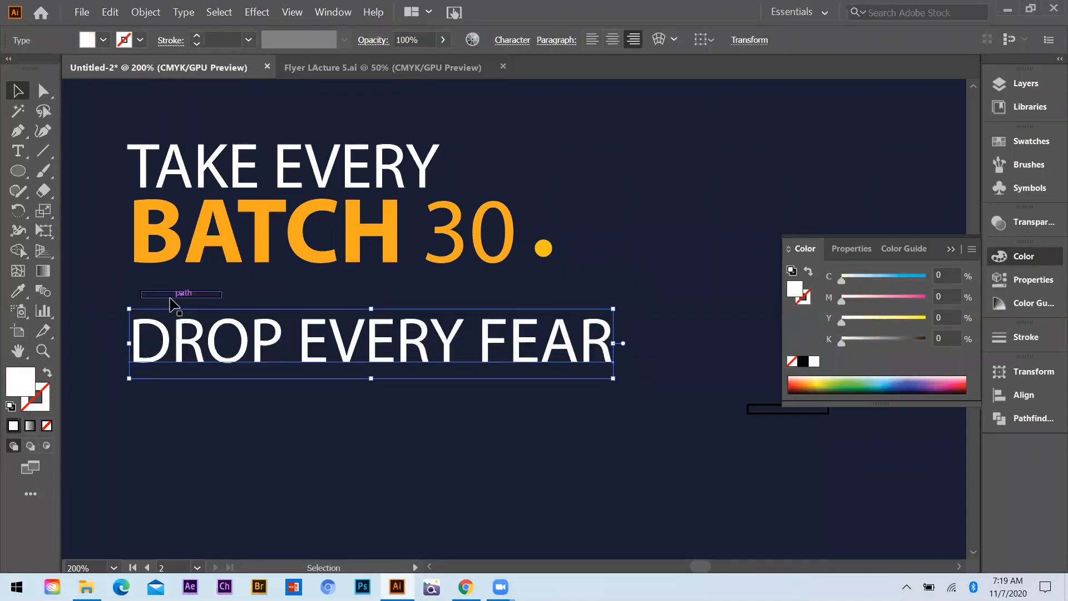
drag(169, 298, 161, 389)
drag(167, 351, 172, 311)
drag(176, 383, 149, 333)
key(ctrl+z)
Fill the small underline rectangle below DROP EVERY FEAR with the orange sampled from the reference image's background
scroll(245, 368, down, 3)
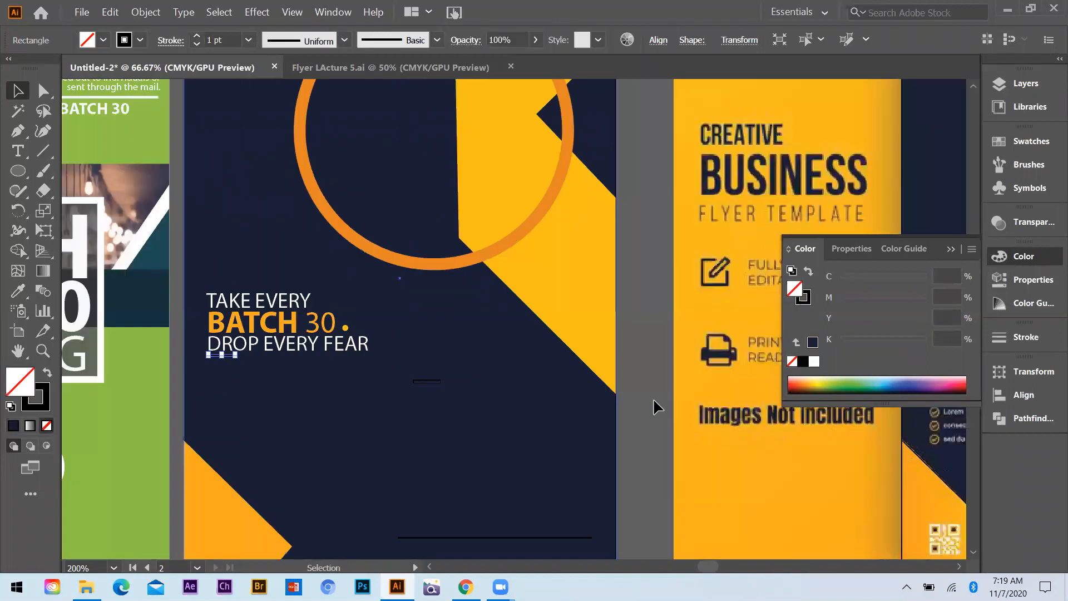
scroll(713, 421, down, 1)
key(i)
click(713, 419)
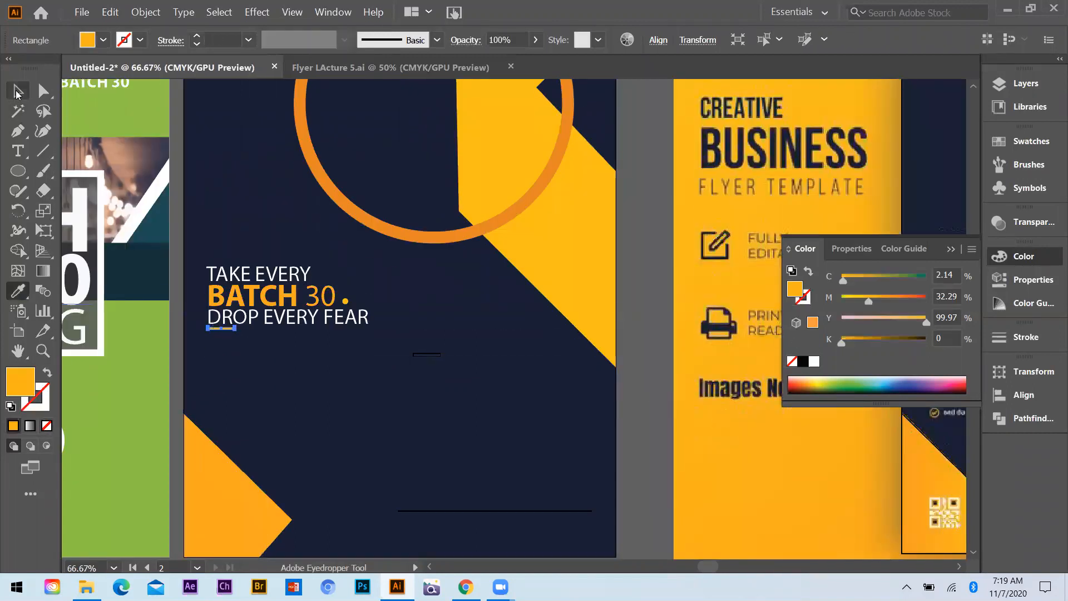
key(v)
scroll(517, 405, down, 1)
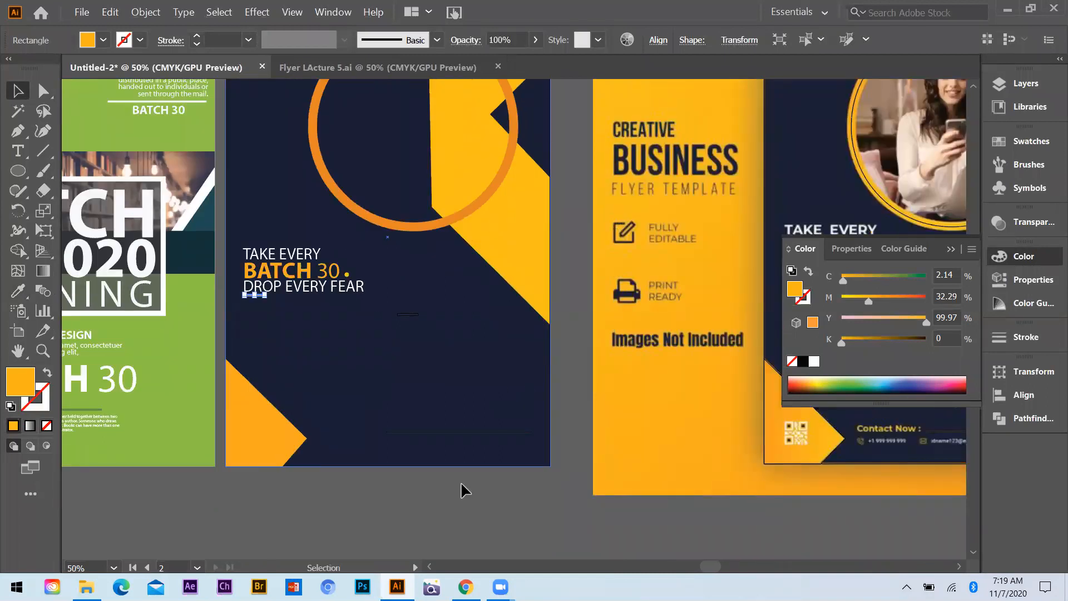
scroll(304, 328, down, 1)
Copy the flyer description paragraph from the green flyer onto the navy artboard below the headline
click(324, 328)
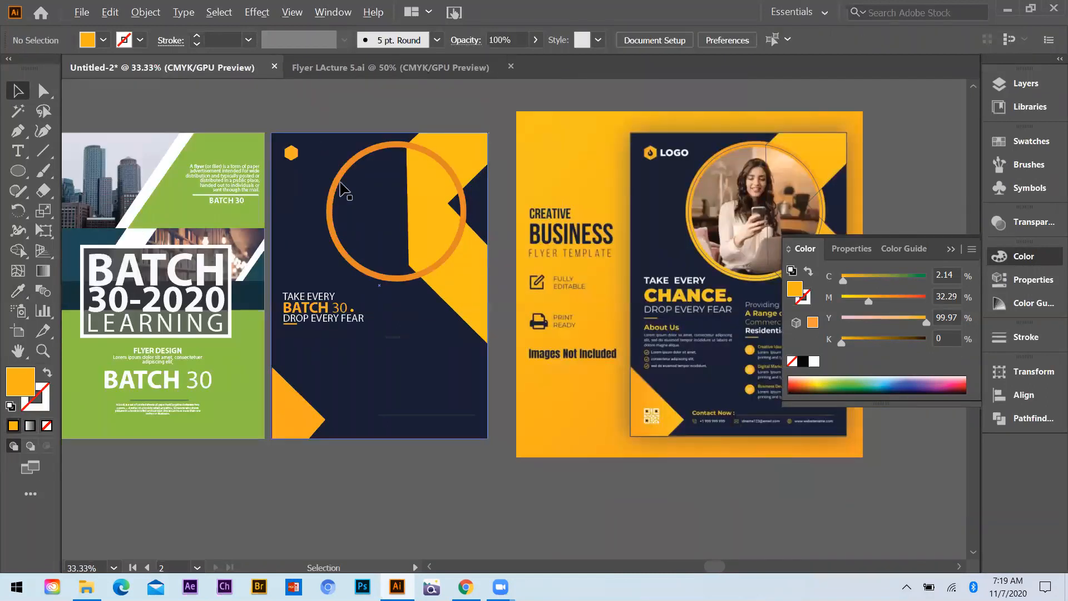
scroll(443, 361, up, 2)
scroll(456, 358, down, 2)
click(461, 359)
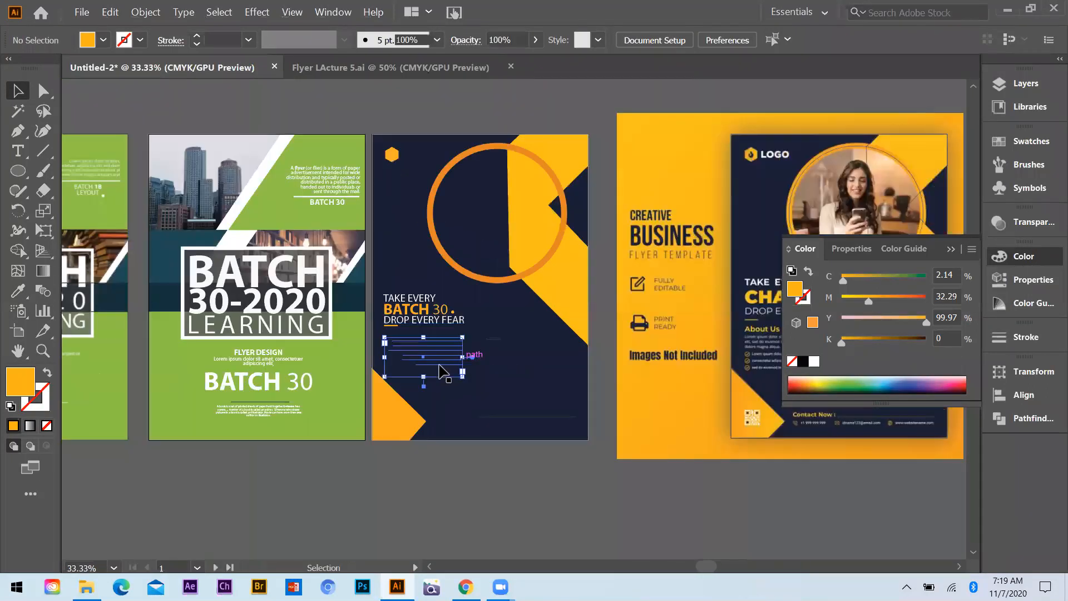
scroll(472, 387, up, 1)
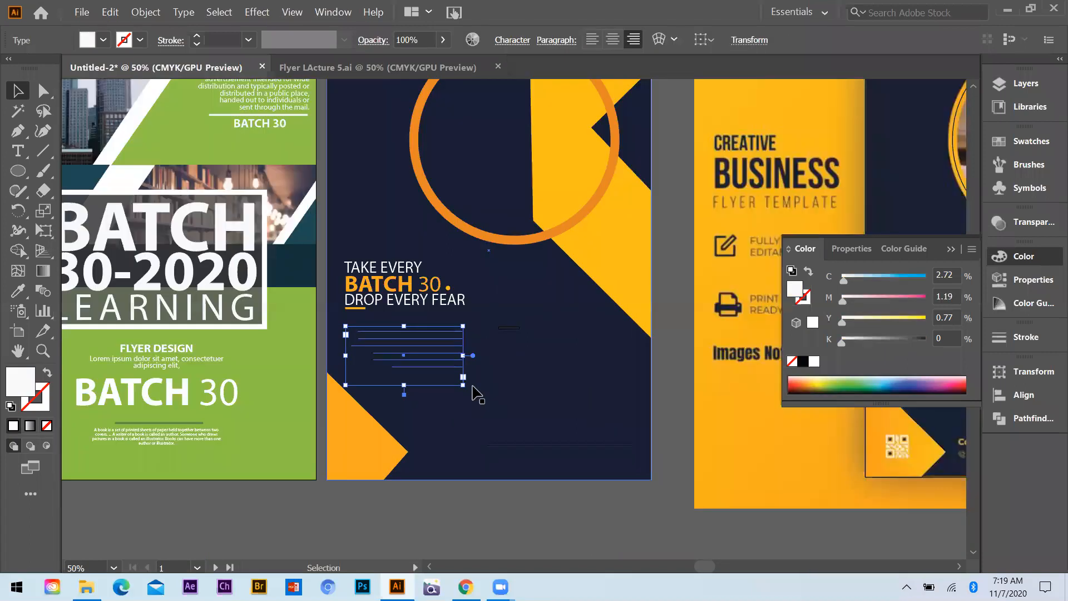
Left-align the copied description paragraph and move it about 11 pt up toward the headline
click(588, 41)
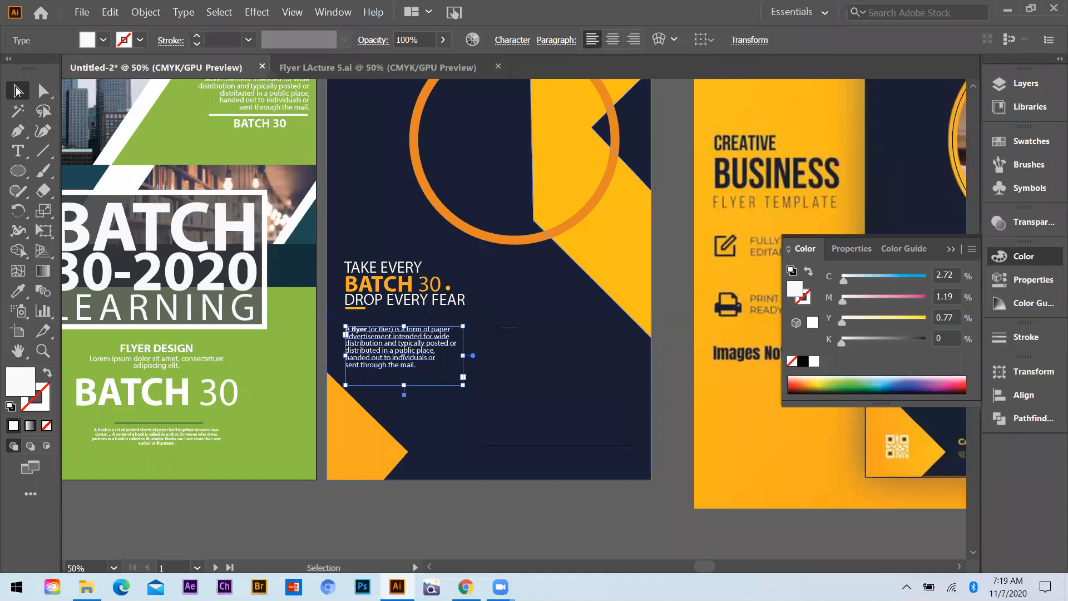
drag(396, 347, 395, 340)
click(282, 510)
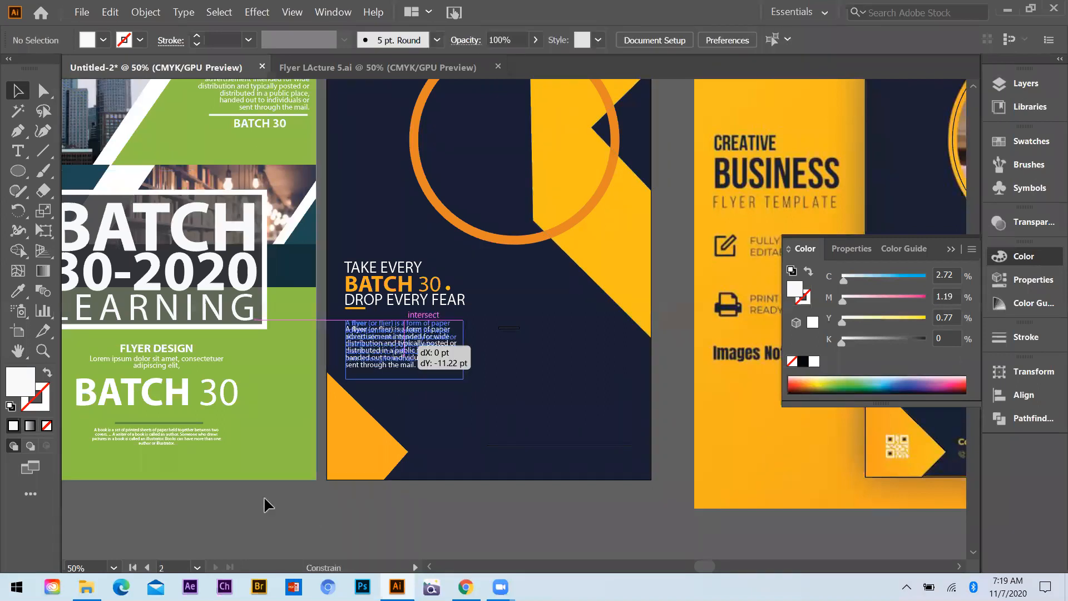
Fill the long thin line near the bottom of the navy artboard with the orange sampled from the corner triangle
click(559, 445)
key(i)
click(354, 421)
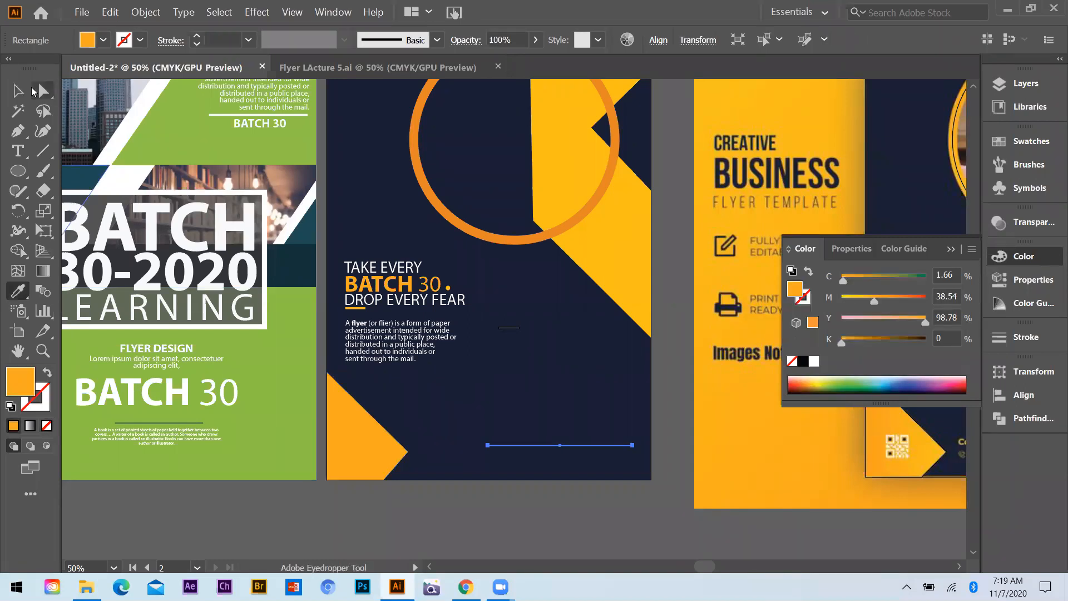
click(18, 90)
Copy the TAKE EVERY text to just above the long orange line and replace its wording with Contact:
drag(329, 301, 493, 467)
double_click(493, 470)
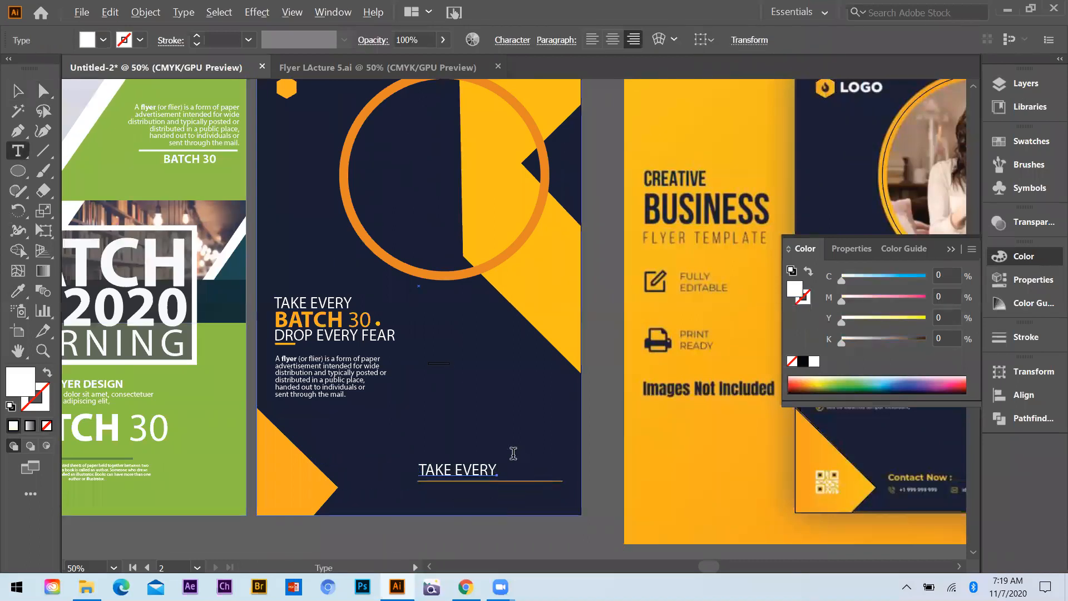
key(ctrl+plus)
key(ctrl+a)
text(C)
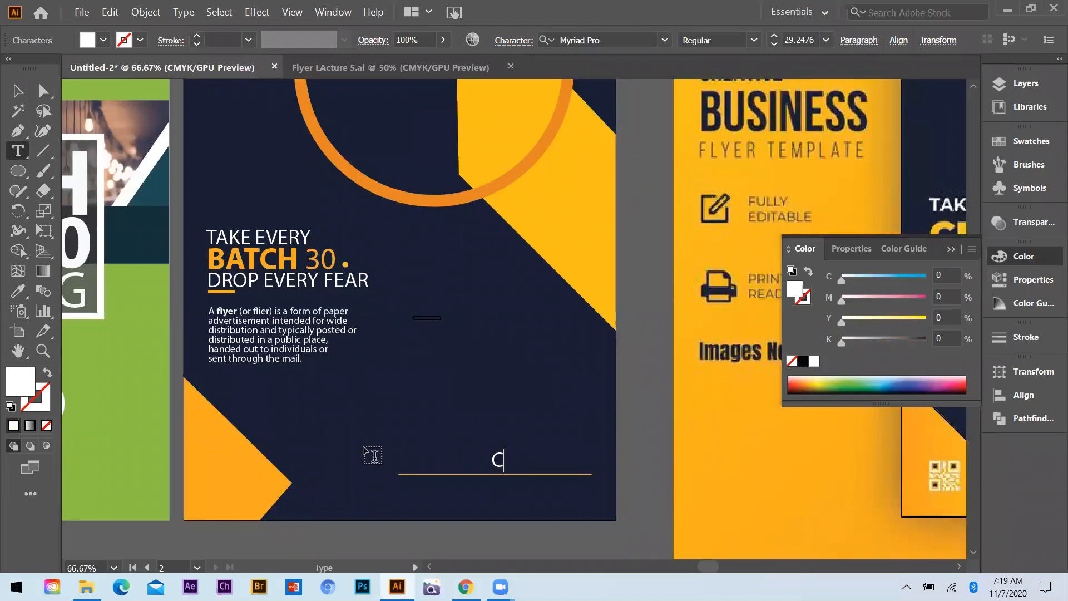
text(ontact:)
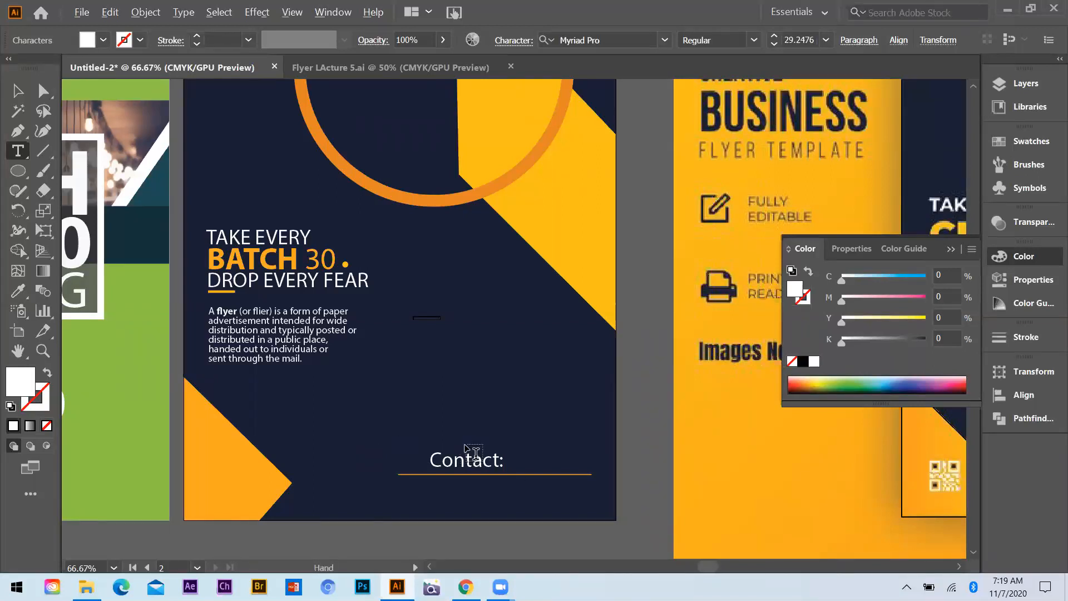
scroll(466, 458, down, 2)
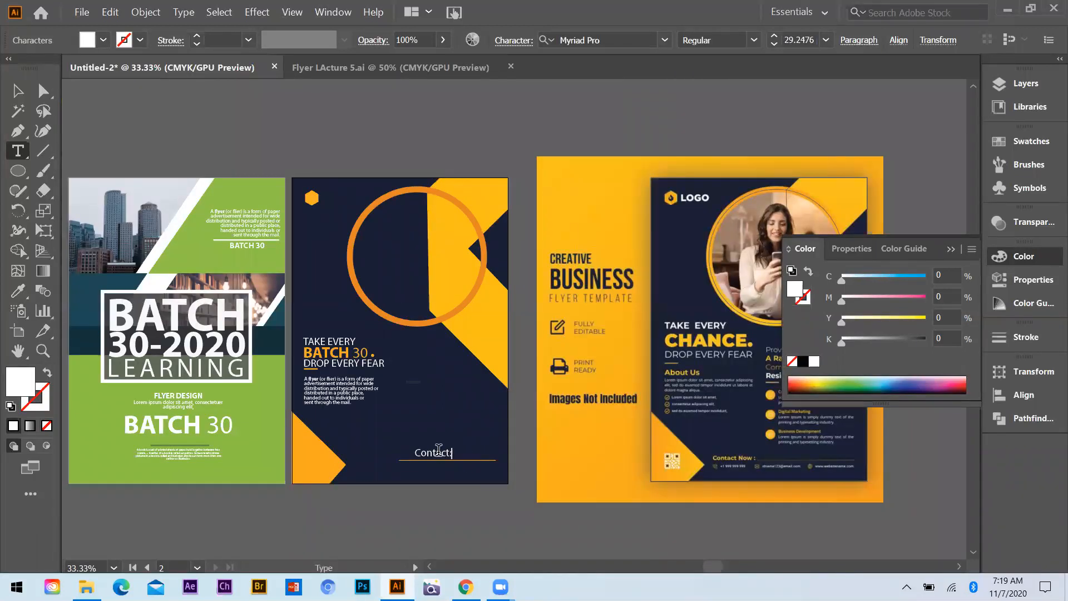
scroll(466, 457, up, 2)
key(ctrl+a)
key(Escape)
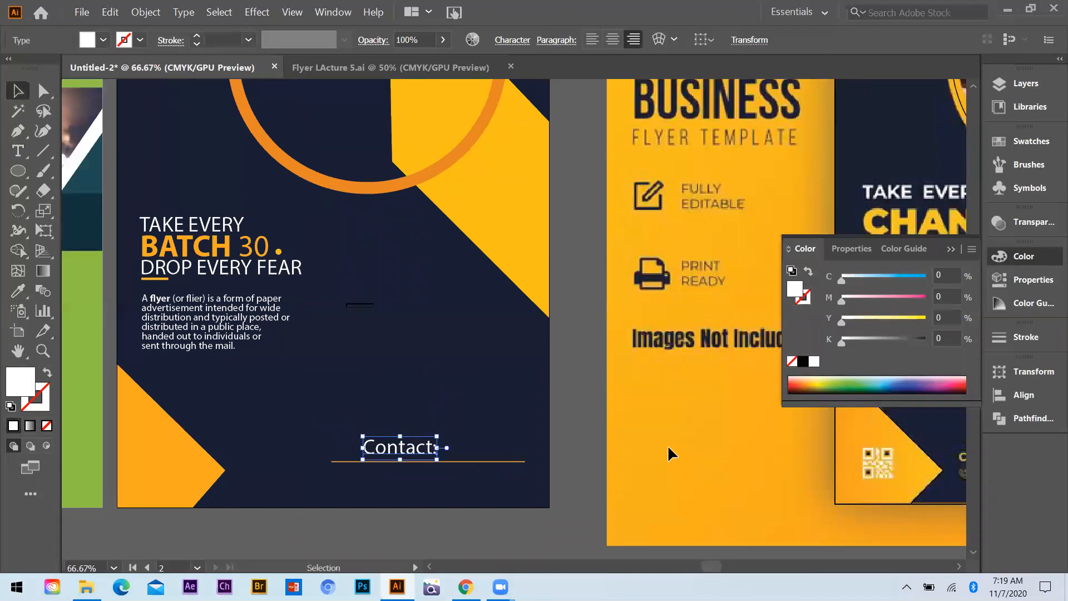
Fill the Contact: text with the orange sampled from the reference flyer, then shrink it to sit above the start of the long line
key(i)
click(673, 445)
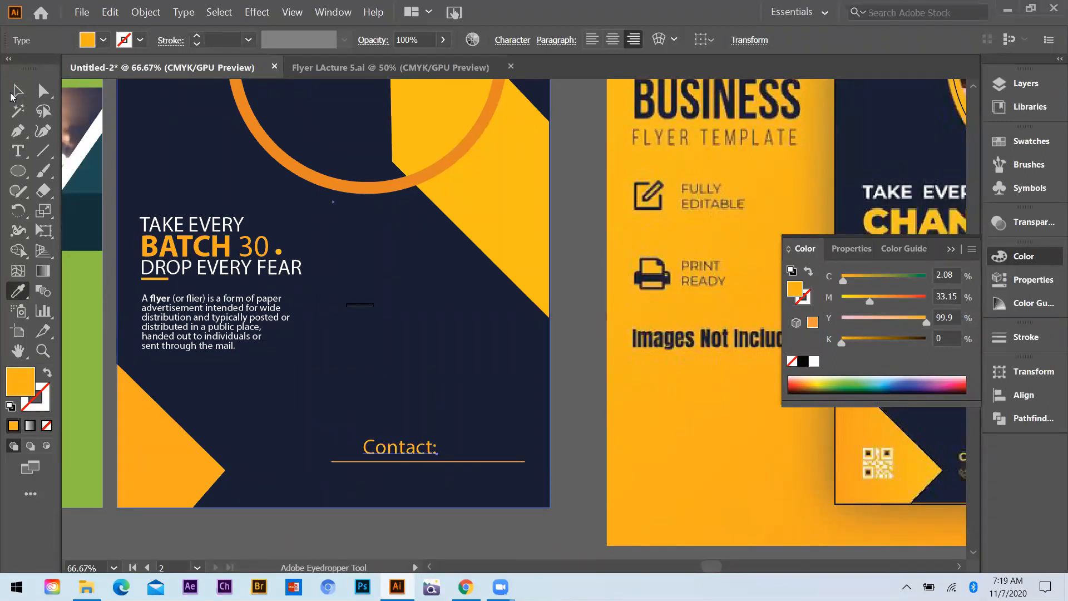
click(15, 94)
drag(438, 459, 355, 449)
click(401, 453)
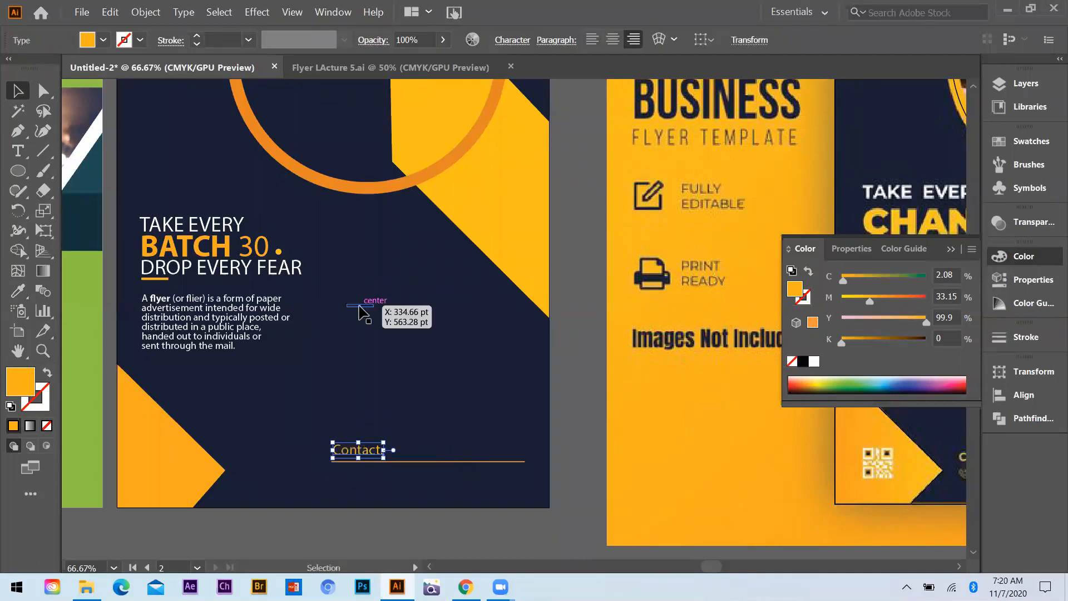
Fill the short thin rectangle above the contact area with the orange sampled from the BATCH 30 headline
click(360, 305)
key(i)
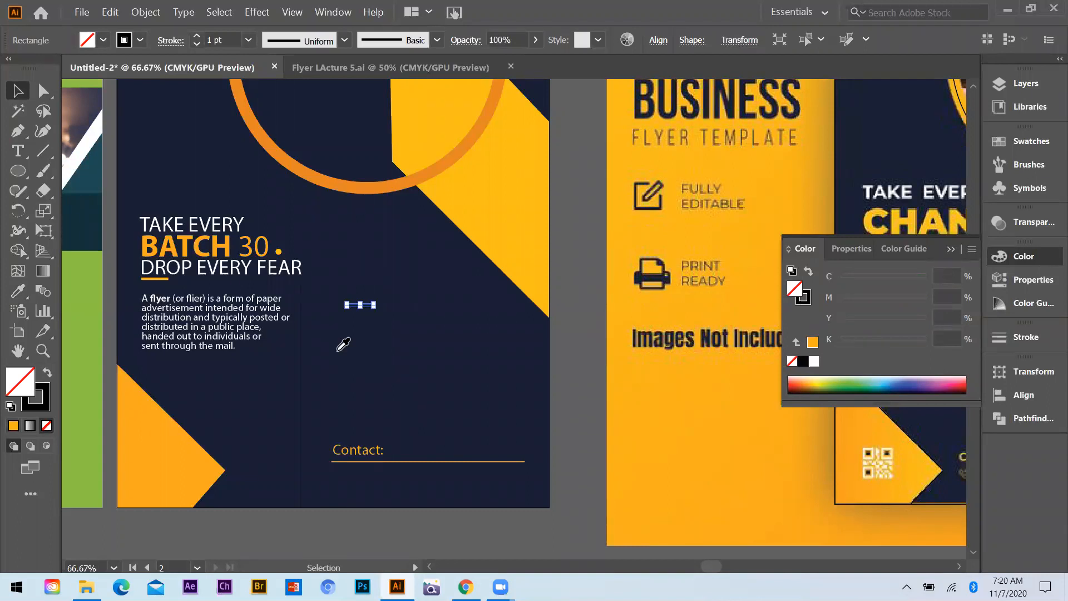
click(212, 243)
key(v)
Copy the BATCH 30 headline to just under the short orange line and place a copy of the description paragraph below it
drag(212, 243, 417, 321)
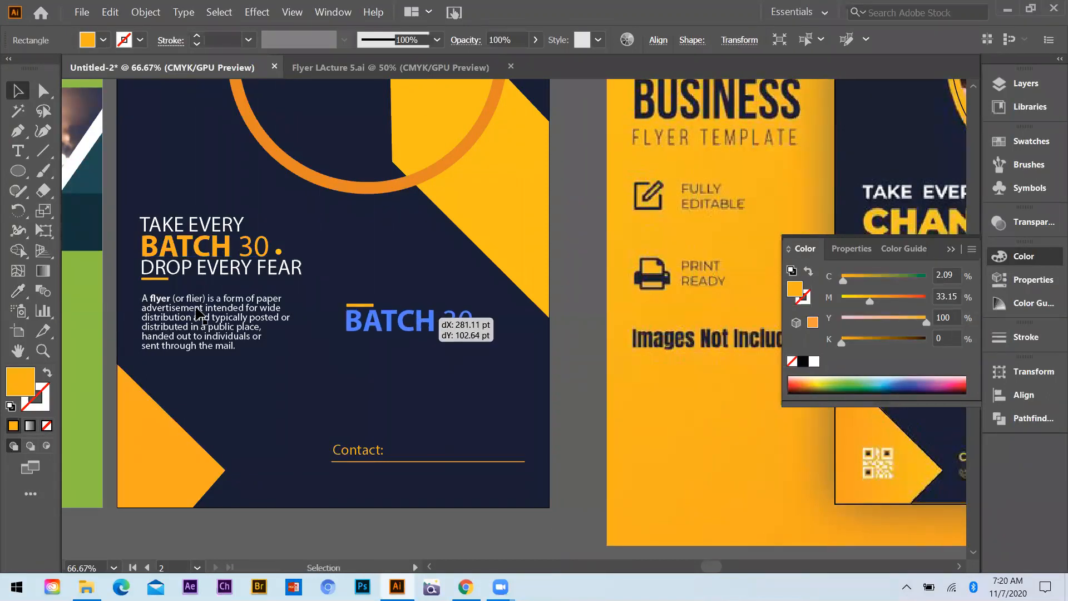
drag(191, 307, 395, 350)
click(338, 375)
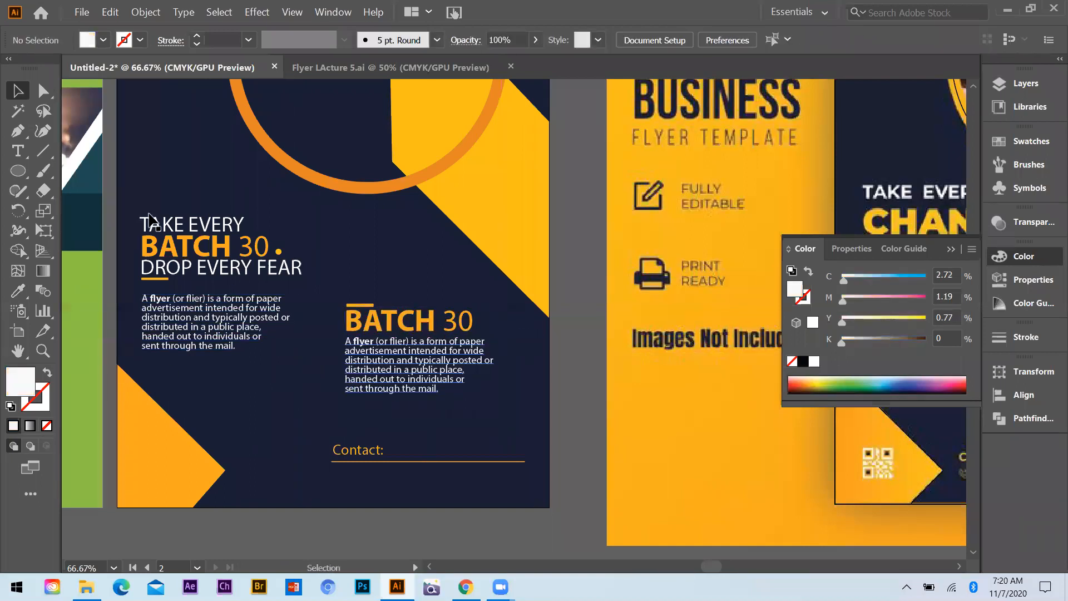
Widen the copied paragraph's text frame and shorten its height to four lines of text
scroll(178, 366, down, 1)
scroll(259, 266, down, 1)
scroll(213, 306, down, 1)
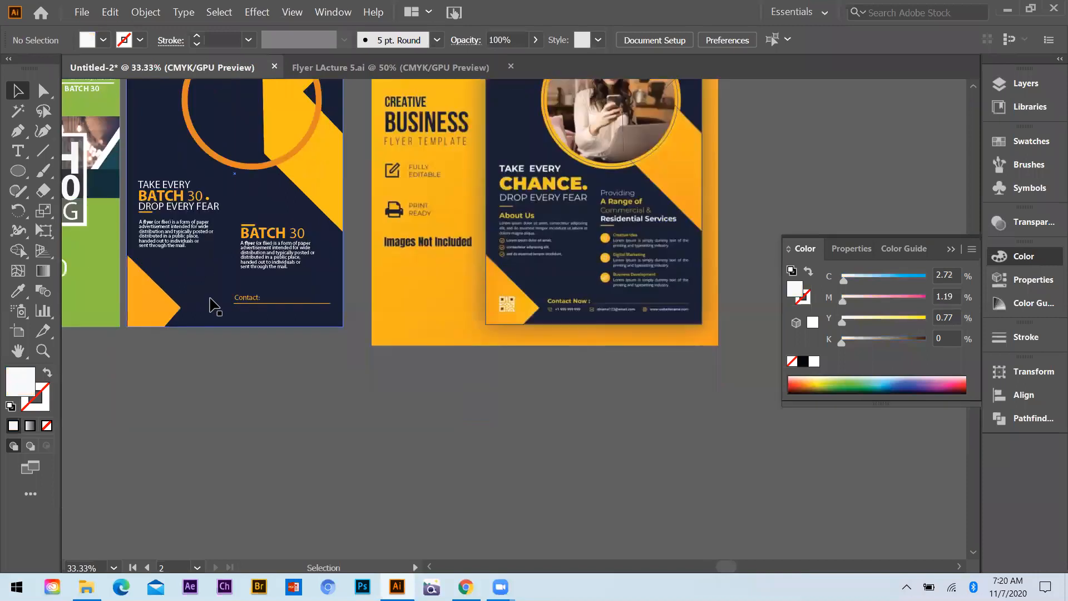
scroll(214, 306, up, 2)
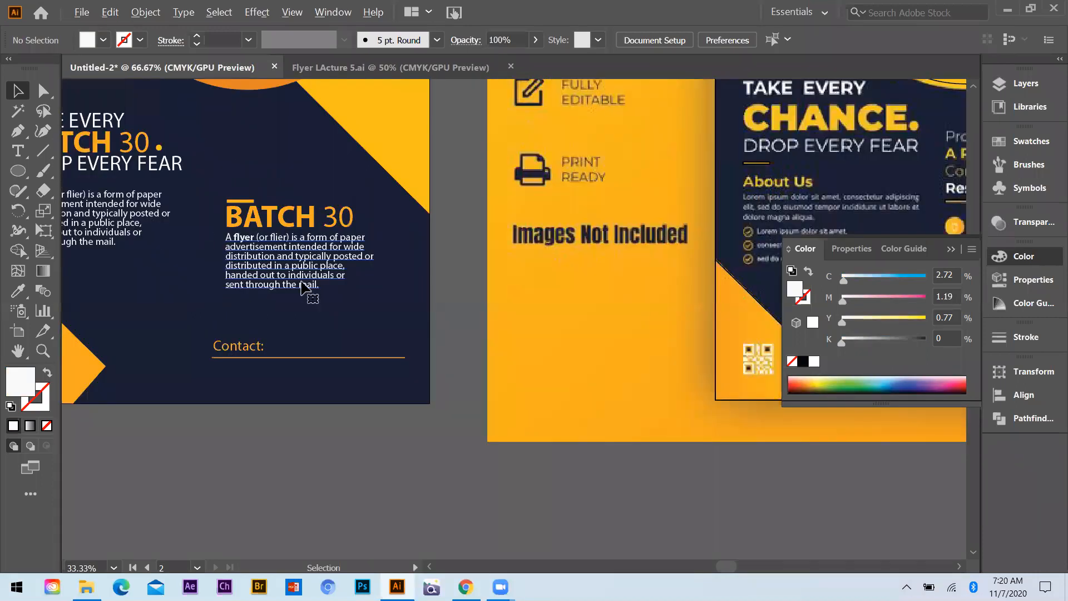
scroll(447, 291, up, 1)
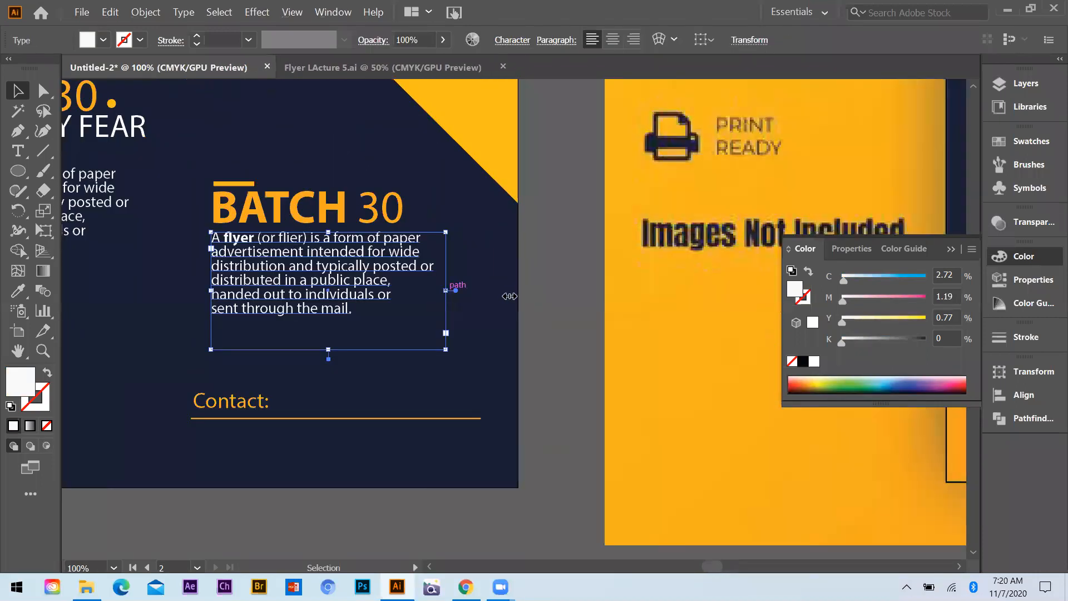
drag(443, 293, 495, 293)
mouse_move(339, 351)
mouse_down()
mouse_move(352, 349)
mouse_move(353, 290)
mouse_up()
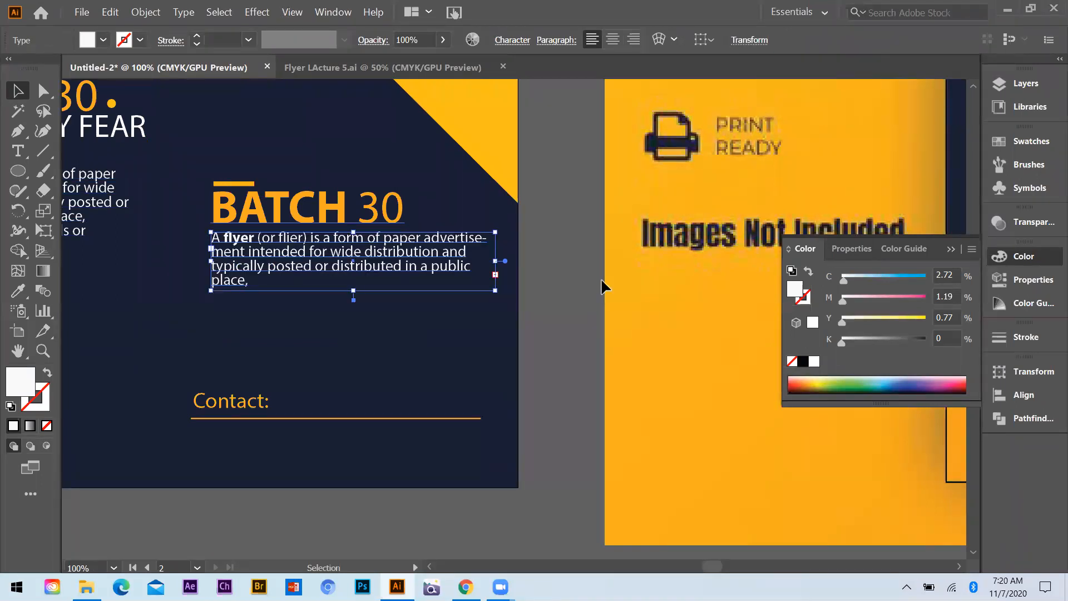
Duplicate the four-line paragraph directly below itself and move the short line, BATCH 30 heading and both paragraphs up together
drag(338, 248, 338, 317)
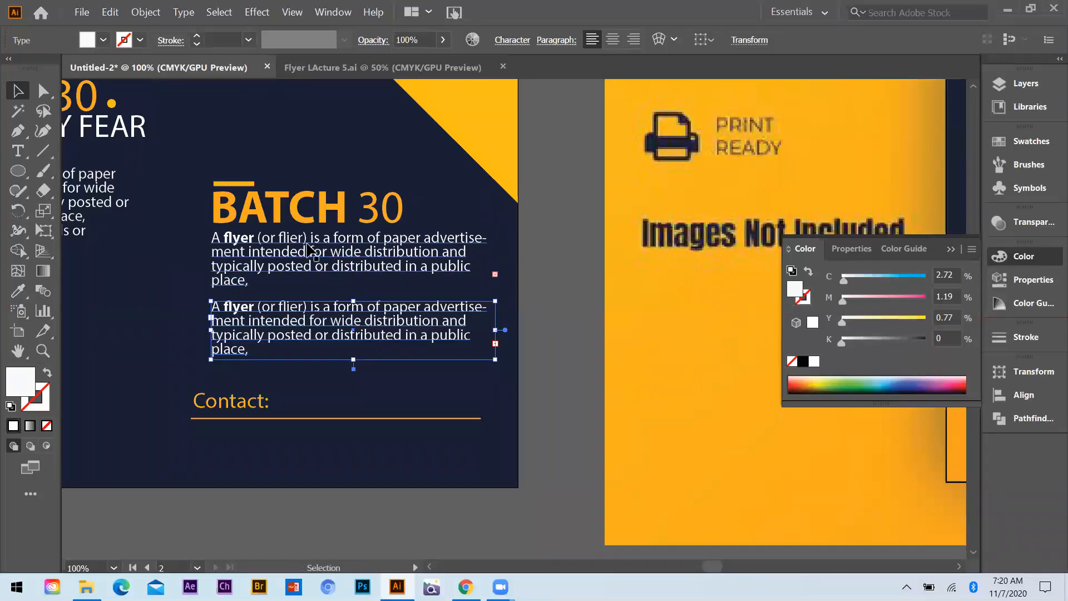
click(270, 223)
shift+click(261, 272)
shift+click(260, 320)
shift+click(243, 184)
drag(243, 189, 551, 247)
click(550, 243)
Trim the lower paragraph copy to its first two lines, ending at "distribution and"
click(18, 151)
click(252, 318)
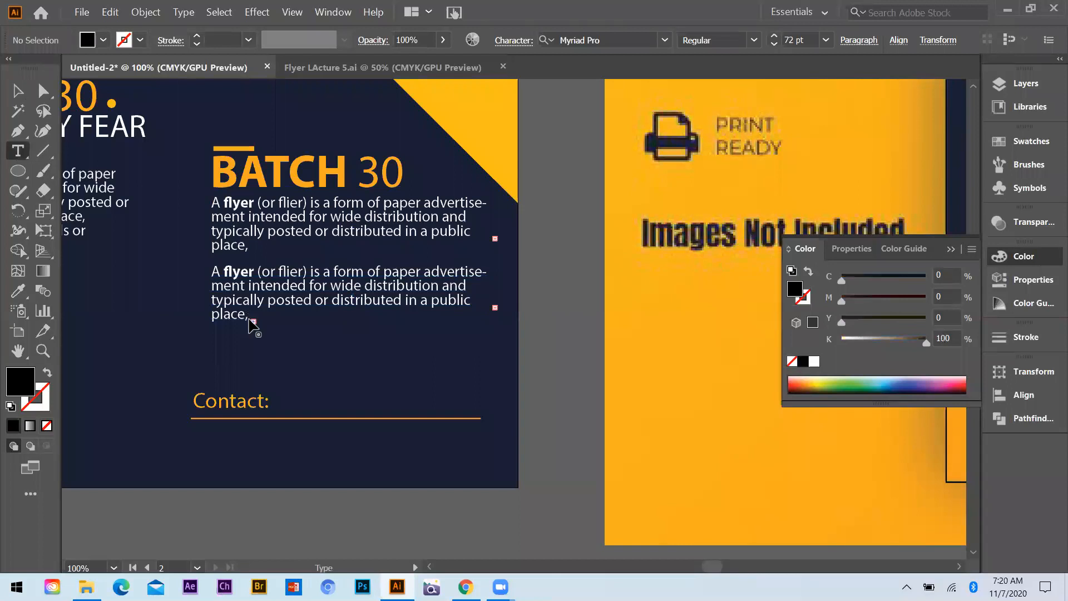
drag(251, 318, 179, 306)
text(handed out to individuals or sent through the mail.)
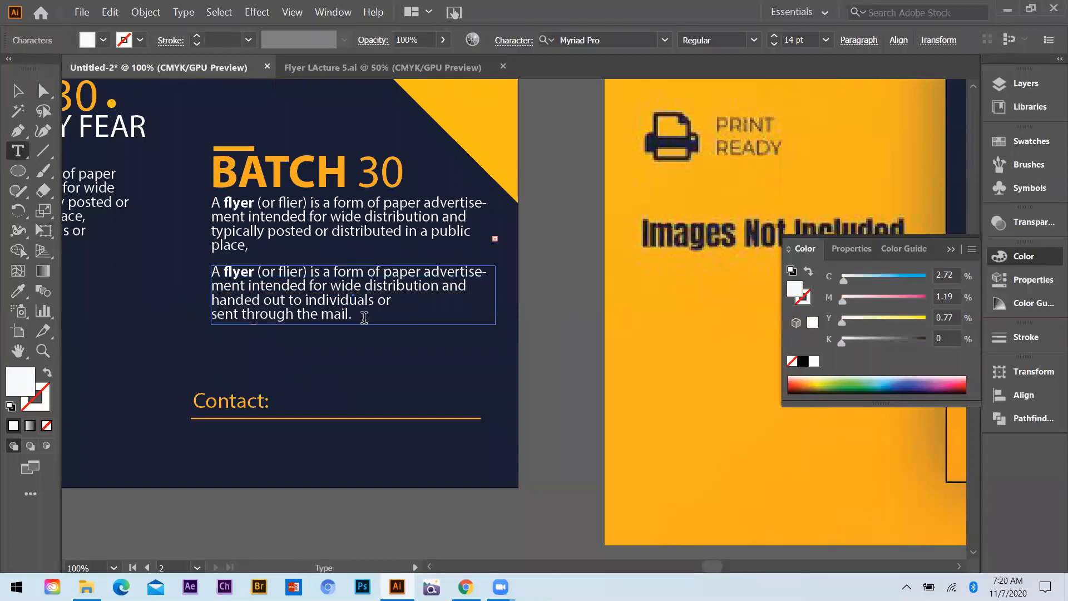
key(ctrl+shift+Left)
key(ctrl+shift+Left)
key(ctrl+shift+Left)
key(ctrl+shift+Left)
key(ctrl+shift+Left)
key(ctrl+shift+Left)
key(ctrl+shift+Left)
key(ctrl+shift+Left)
key(ctrl+shift+Left)
key(BackSpace)
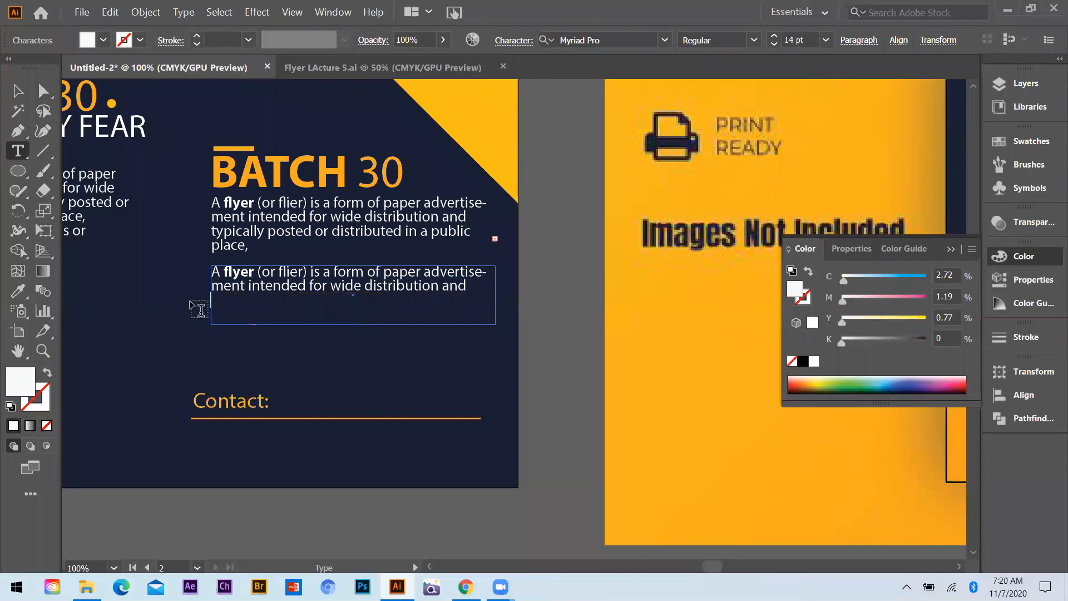
key(Escape)
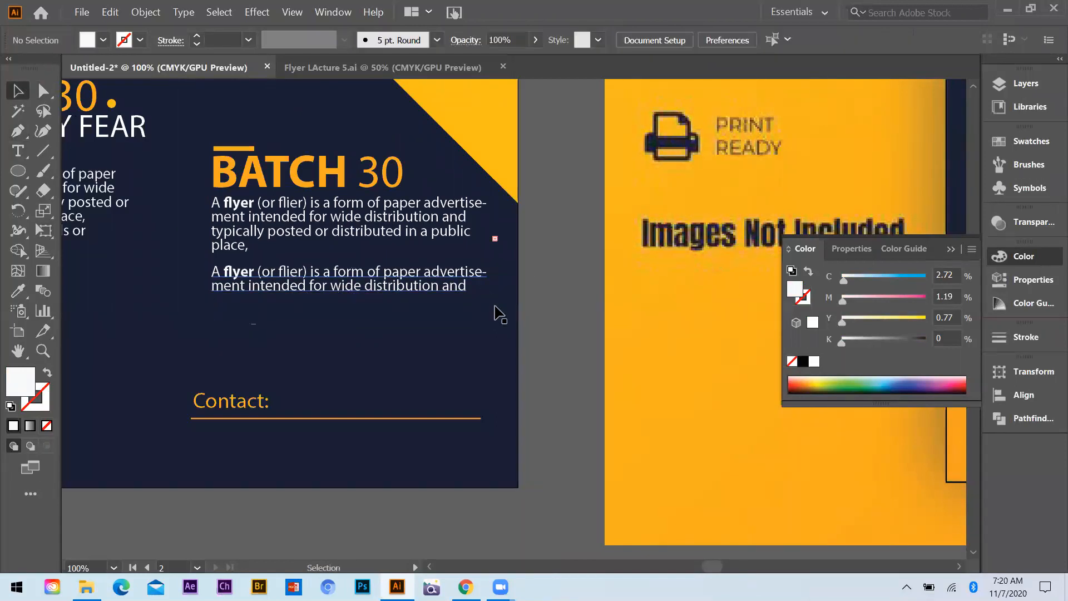
Copy the BATCH 30 headline beside the orange hexagon at the head of the navy flyer and replace its wording with BATCH\2020
key(ctrl+minus)
key(ctrl+minus)
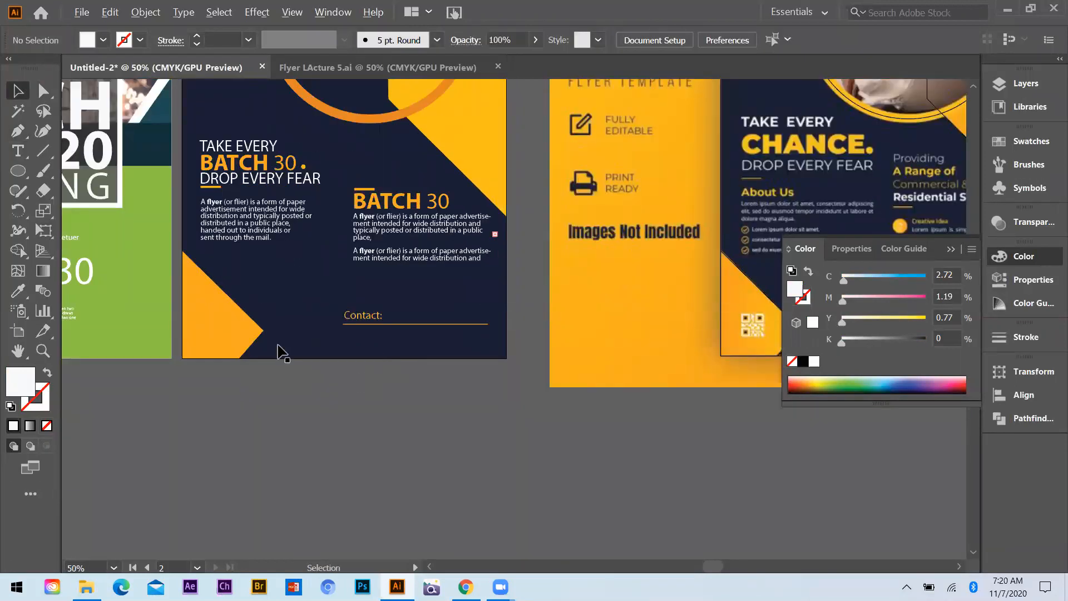
scroll(301, 300, down, 2)
scroll(278, 312, up, 1)
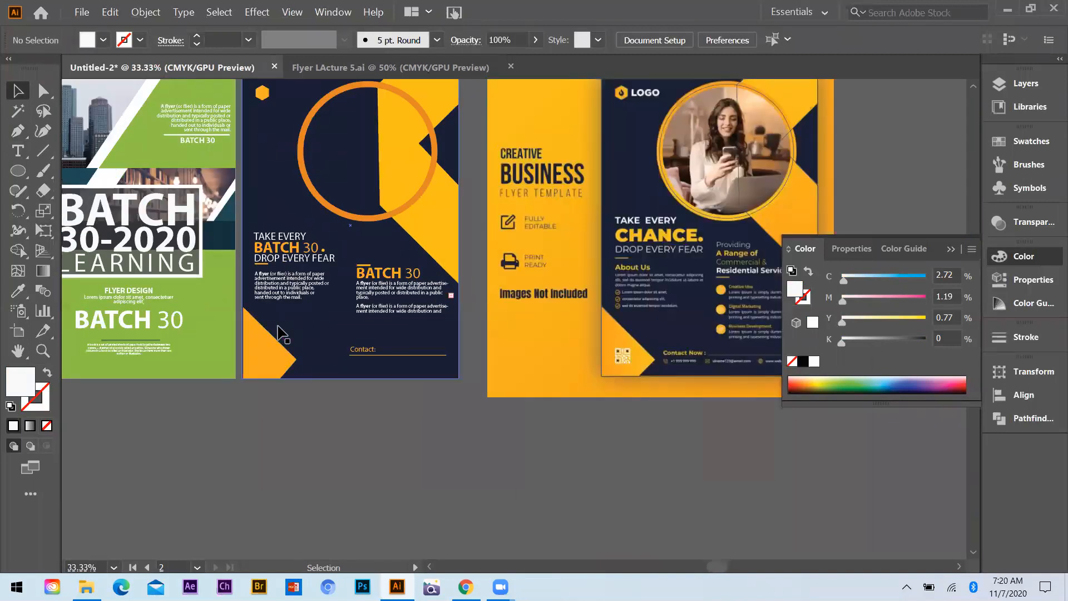
scroll(281, 334, up, 3)
drag(278, 329, 301, 171)
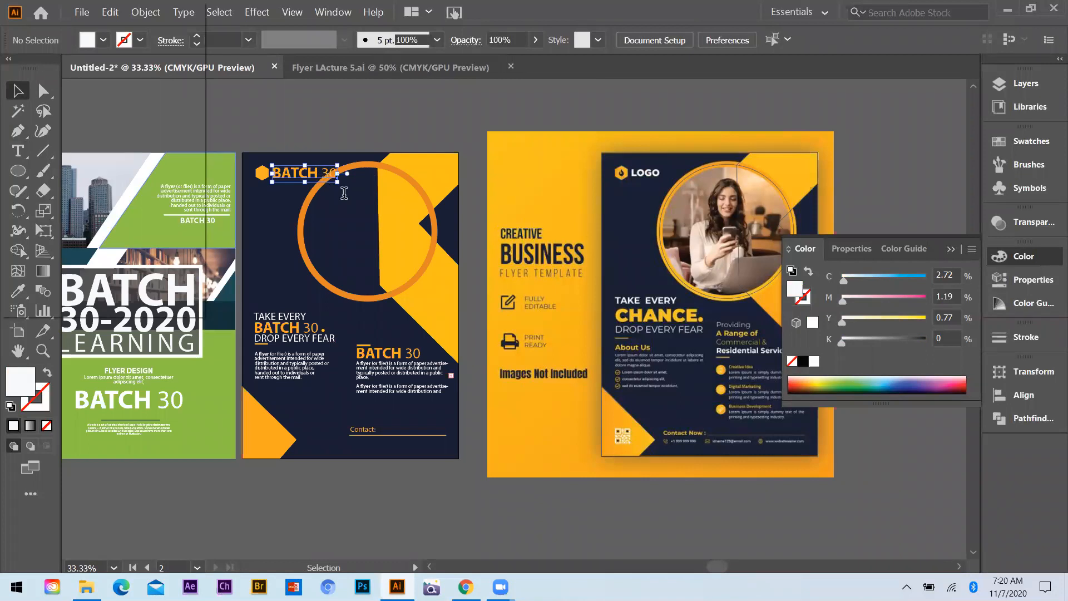
scroll(317, 137, up, 1)
key(t)
drag(346, 192, 225, 192)
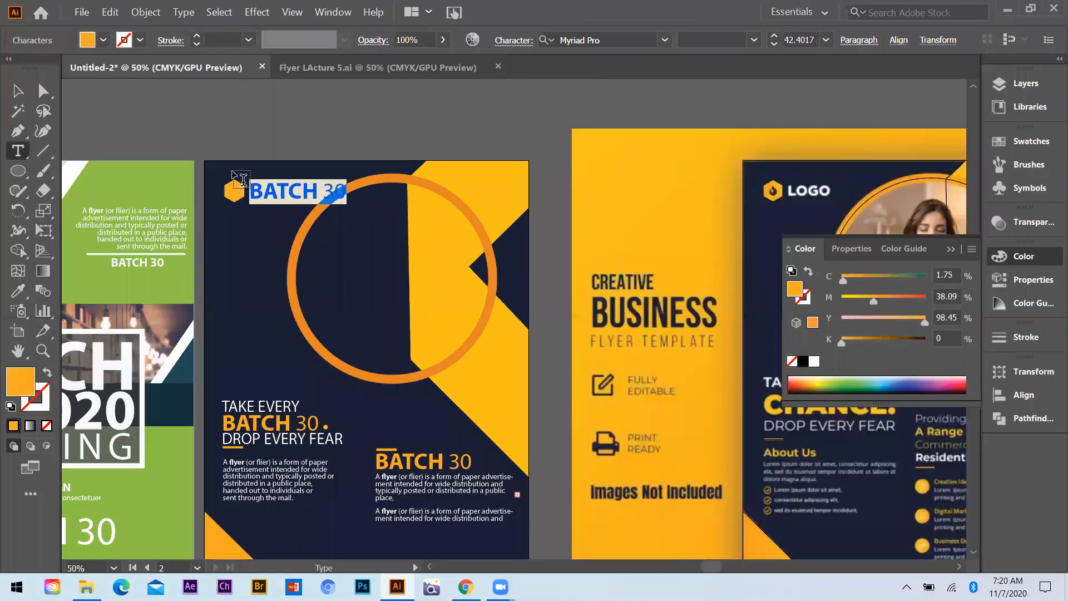
text(bat)
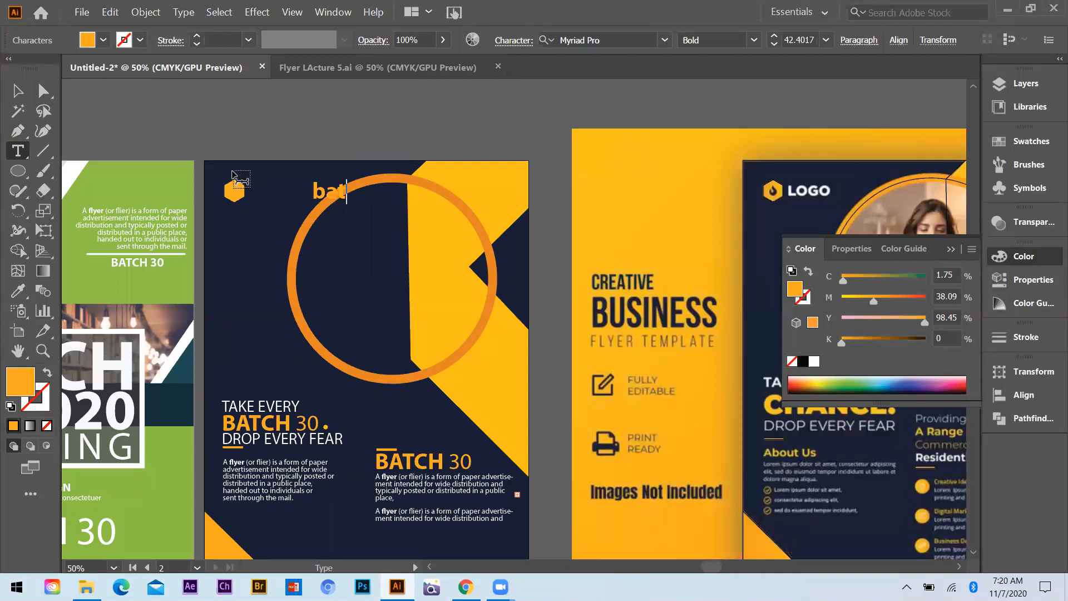
text(ch\2020)
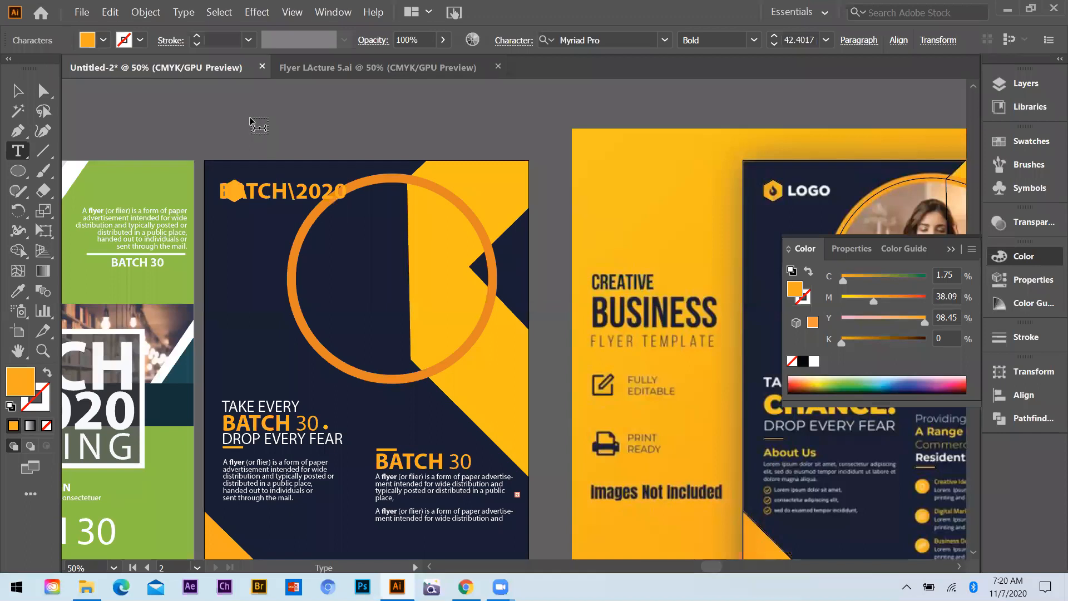
Set the BATCH\2020 text to 24 pt and move it right next to the orange hexagon
key(ctrl+a)
click(826, 41)
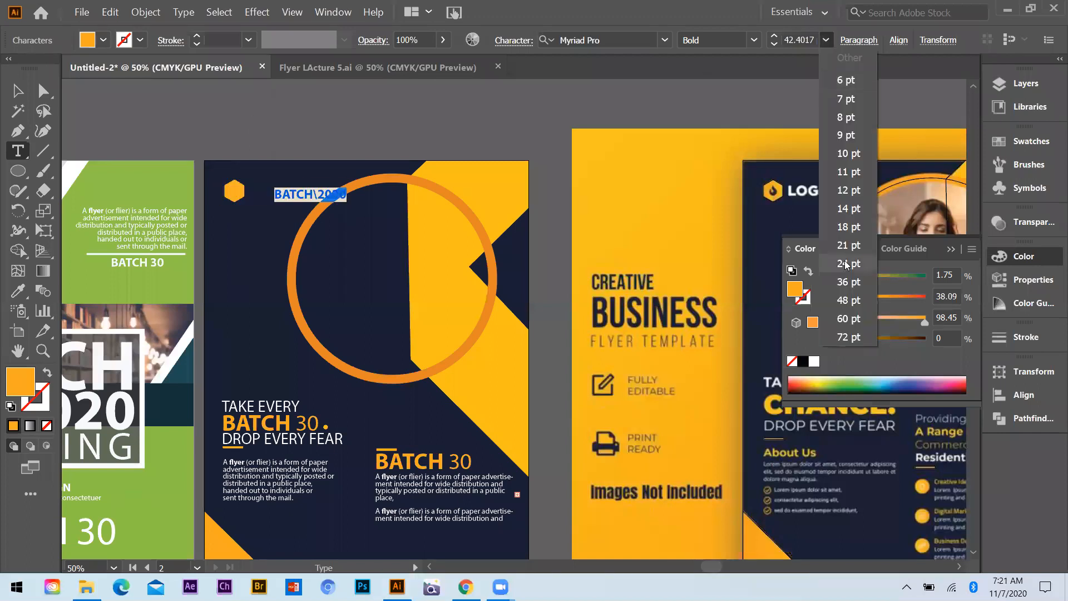
click(14, 92)
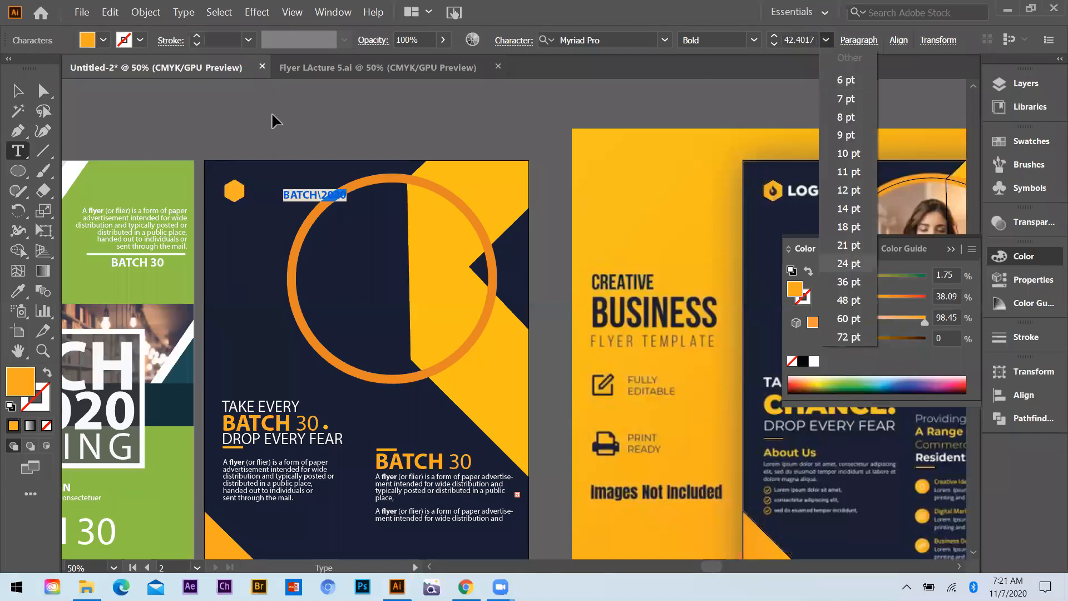
drag(318, 195, 286, 197)
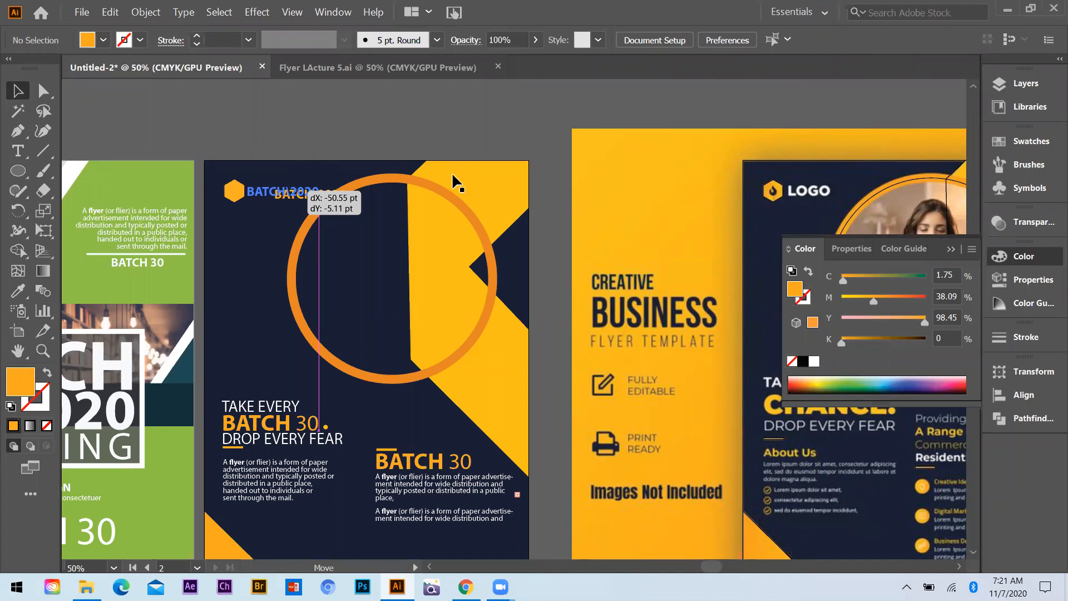
Switch to File Explorer and place the portrait photo of the woman in a hat holding a camera from Downloads into the Illustrator document
scroll(454, 297, down, 3)
scroll(454, 297, down, 2)
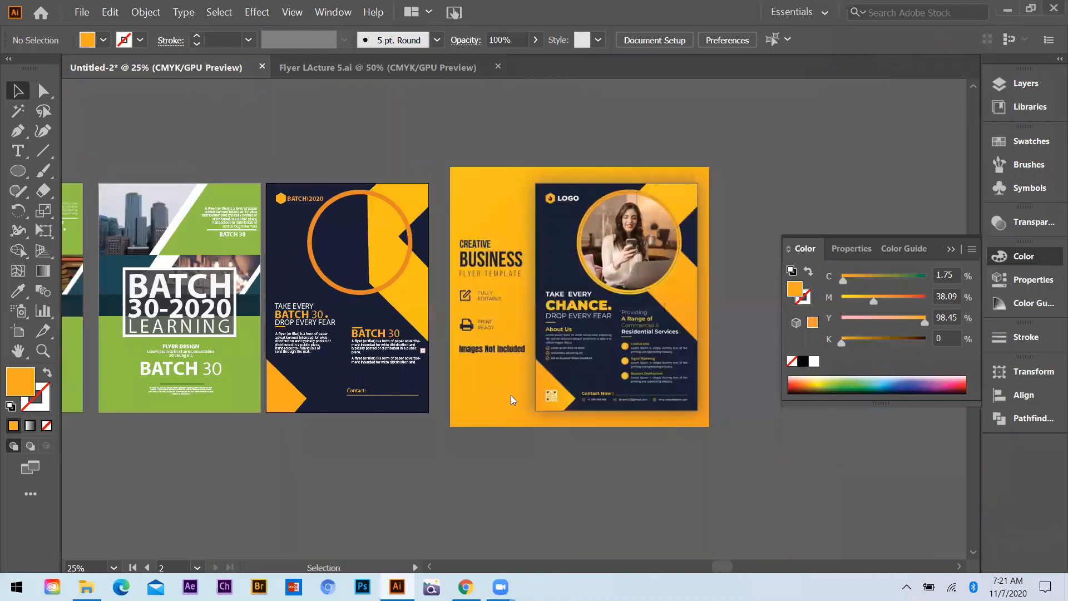
click(1007, 10)
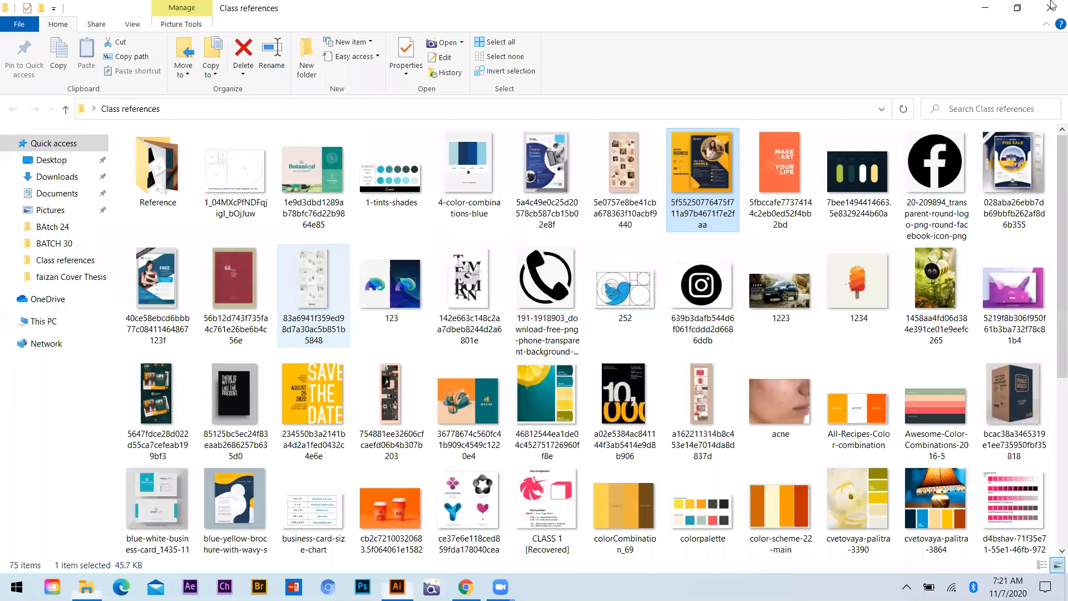
click(984, 8)
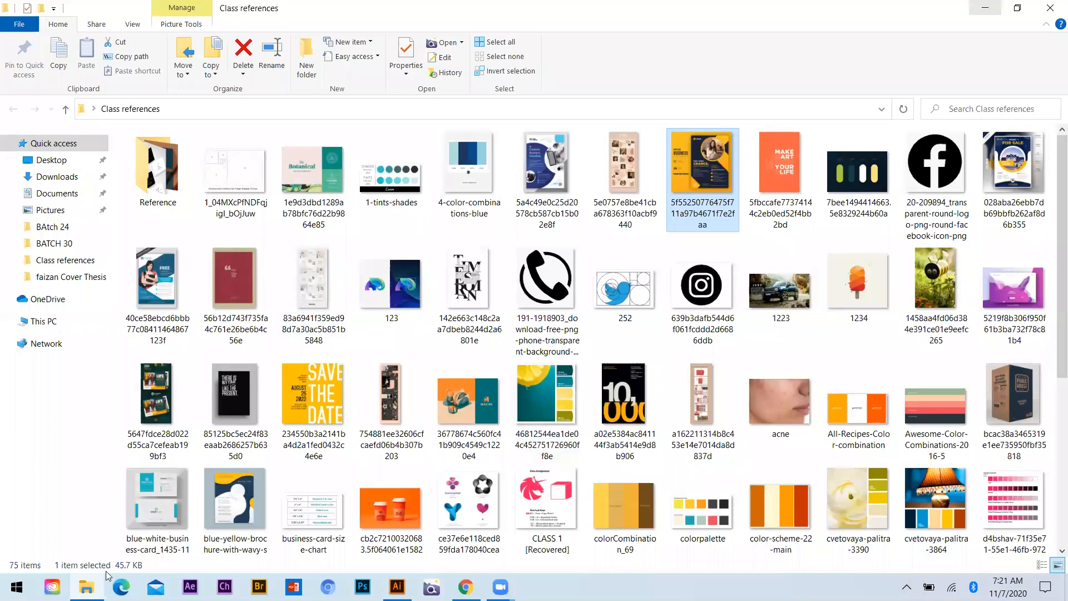
click(89, 586)
click(57, 177)
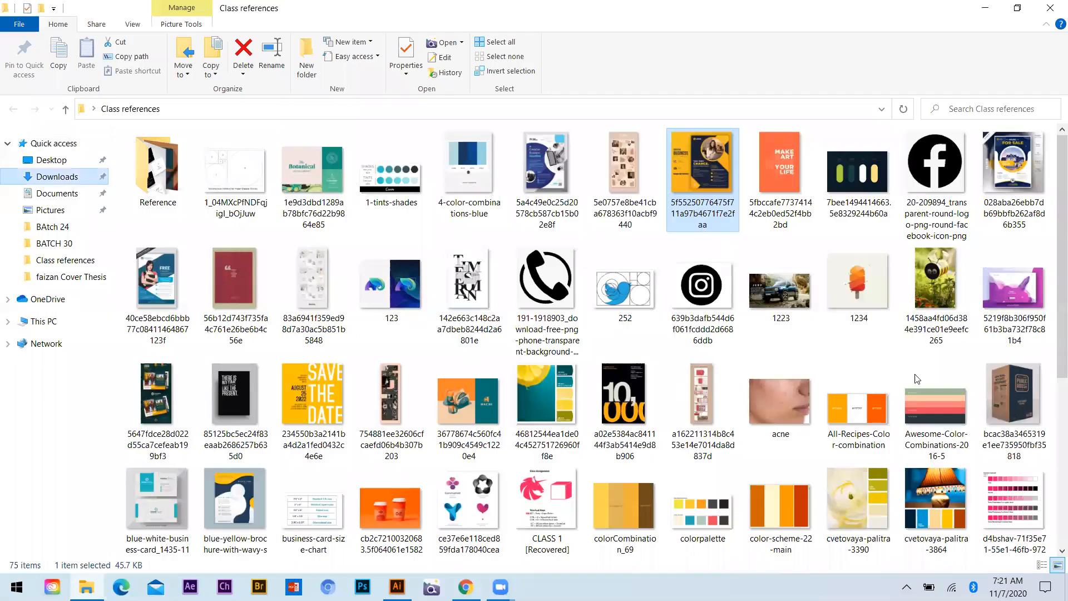
scroll(436, 398, down, 10)
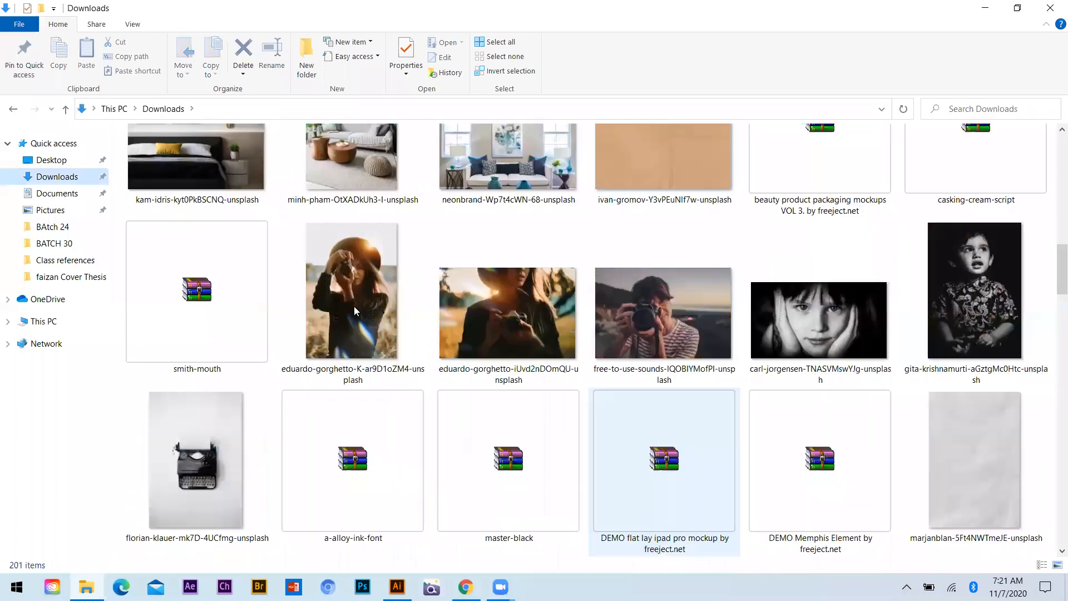
drag(364, 335, 414, 584)
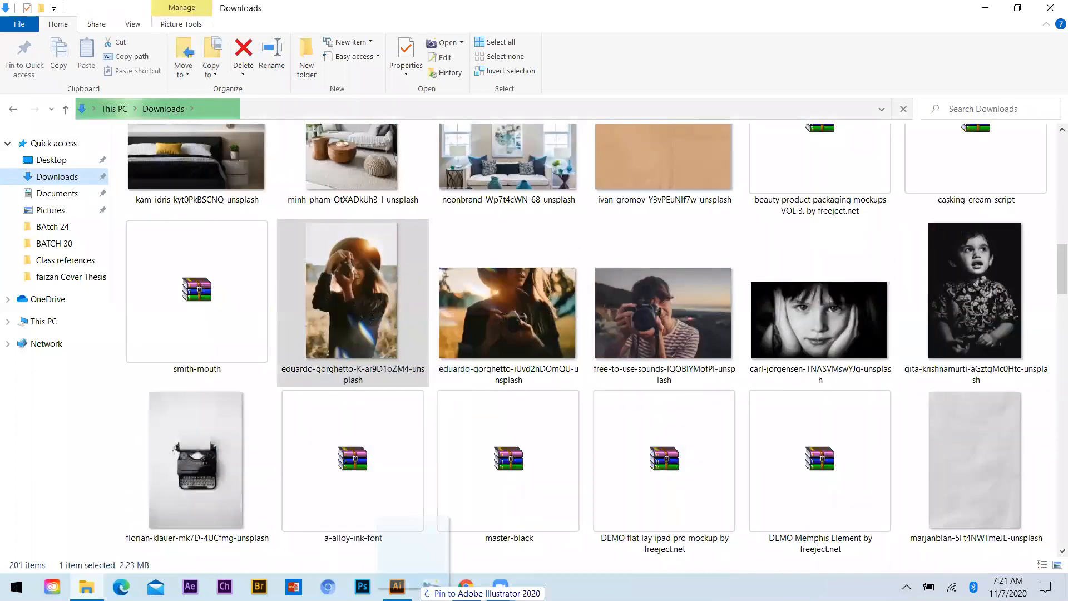
drag(377, 286, 545, 273)
Scale the placed photo down and position it over the circle area of the navy flyer
scroll(592, 207, down, 5)
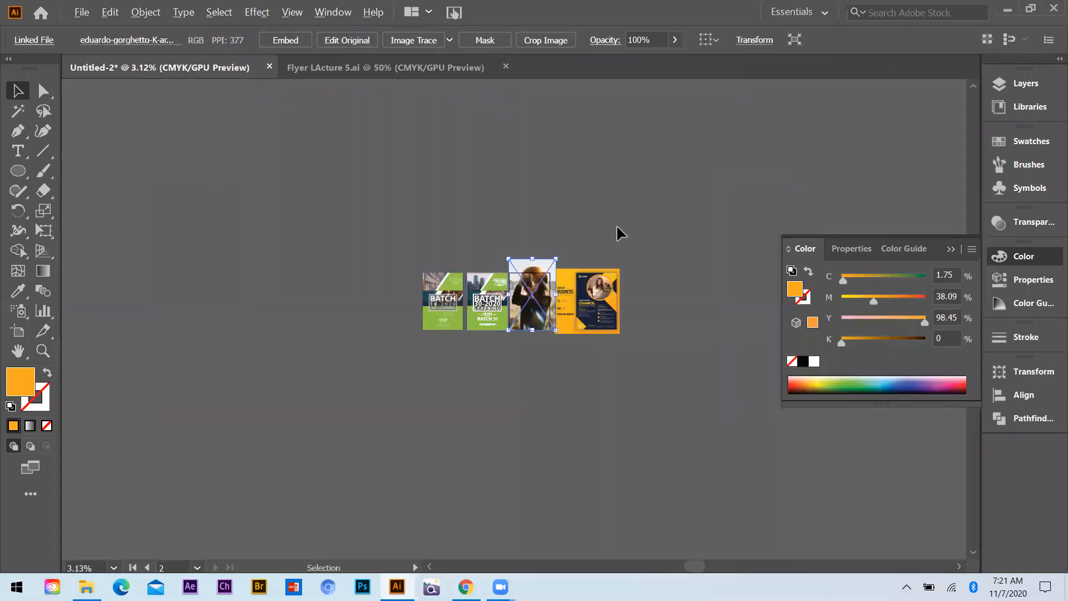
key(ctrl+equal)
key(ctrl+equal)
key(ctrl+equal)
key(ctrl+equal)
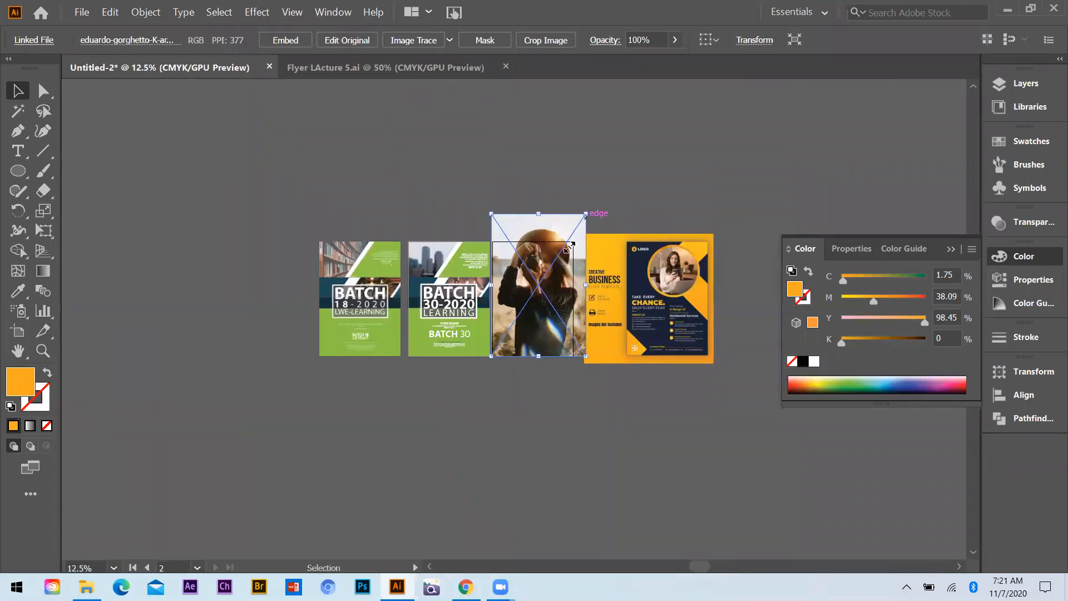
drag(570, 245, 548, 275)
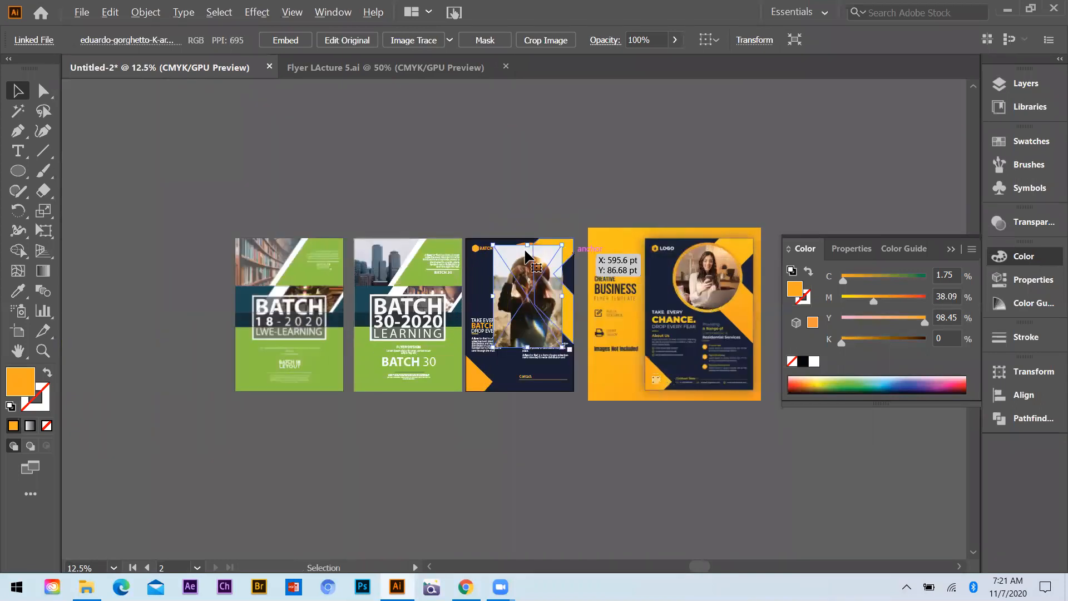
scroll(573, 253, up, 2)
drag(522, 261, 522, 255)
Send the photo behind the orange ring and texts, and crop it to the circle with a clipping mask
scroll(523, 254, up, 1)
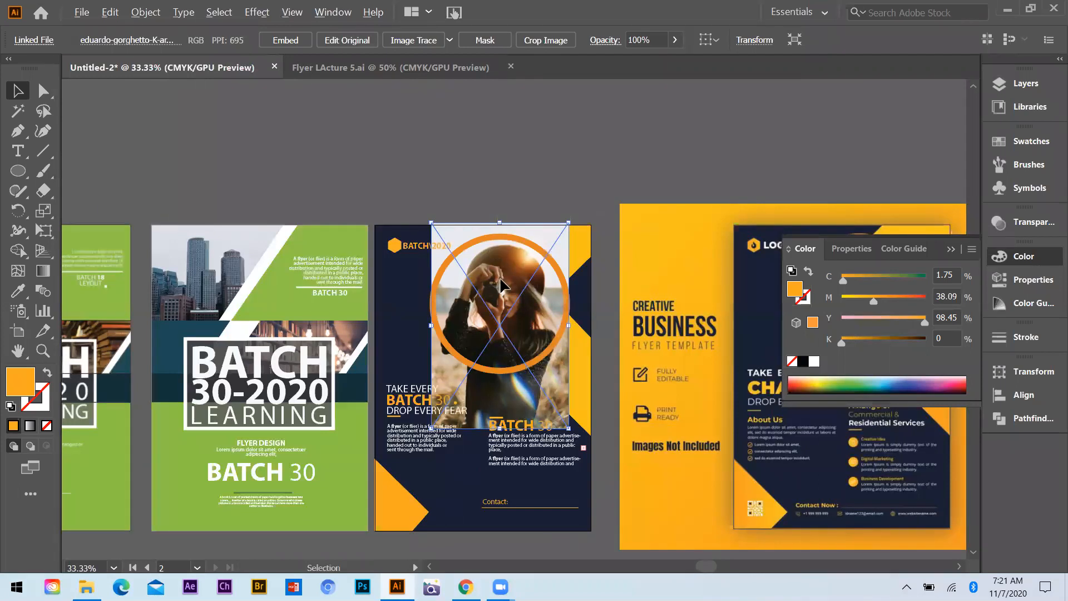
key(ctrl+equal)
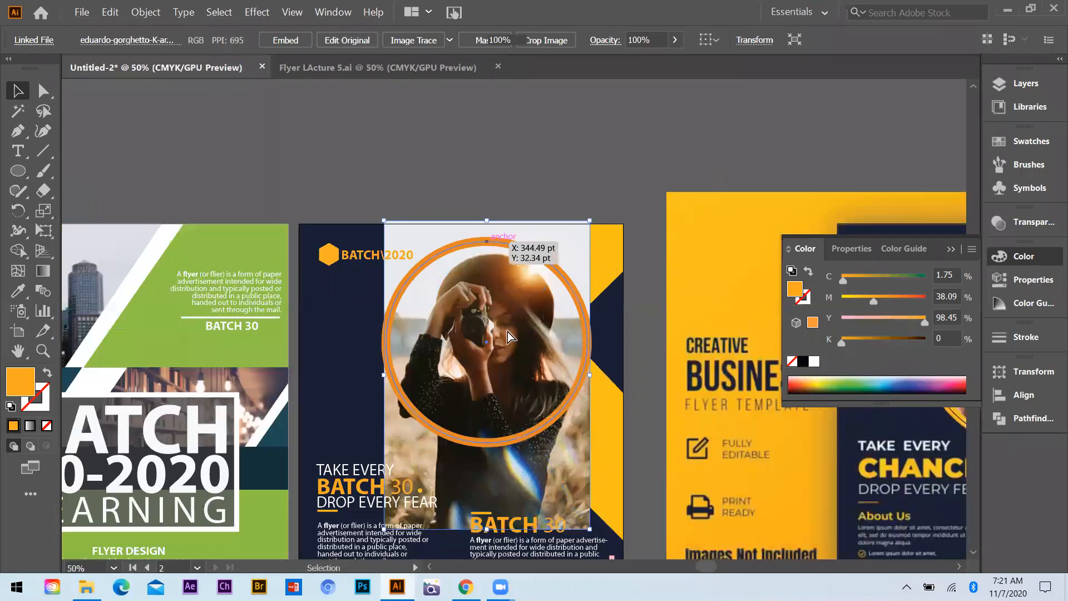
key(ctrl+7)
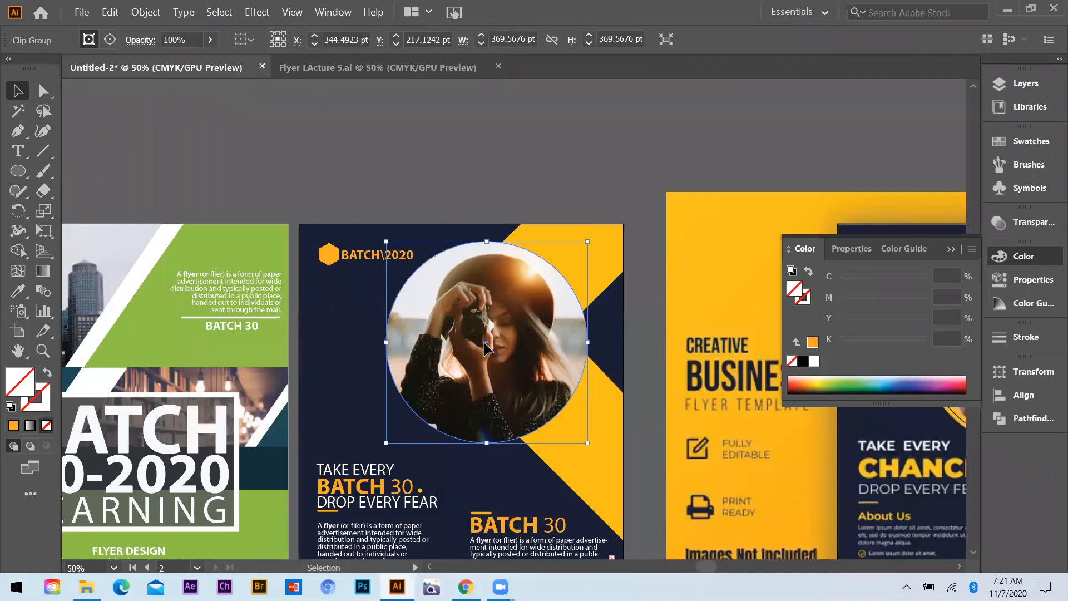
Reposition the photo slightly upward inside its circular clipping mask and return to the full artwork
double_click(484, 347)
drag(482, 342, 476, 321)
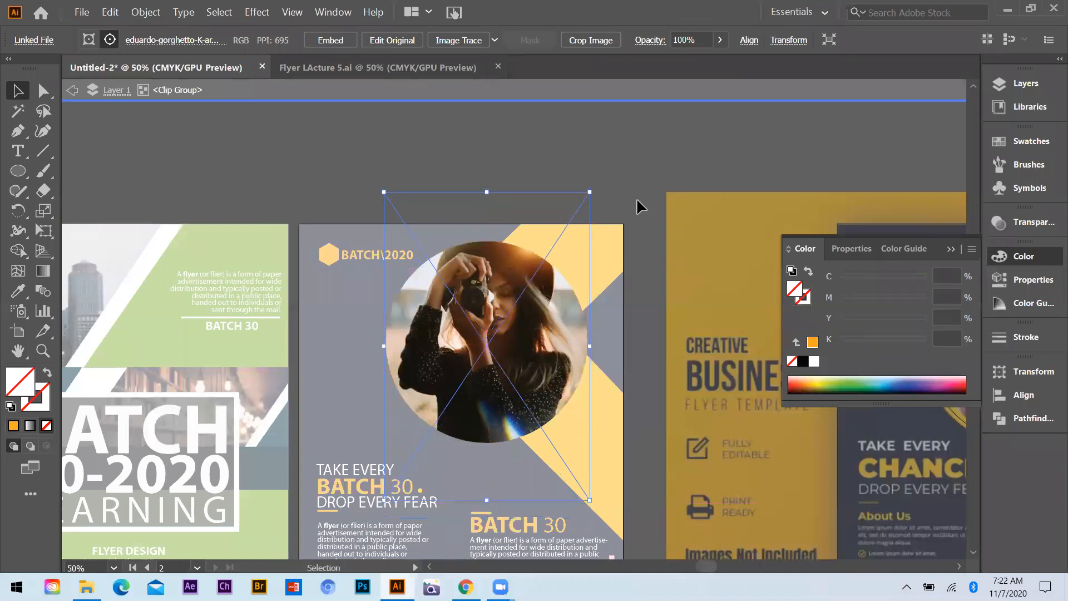
double_click(621, 205)
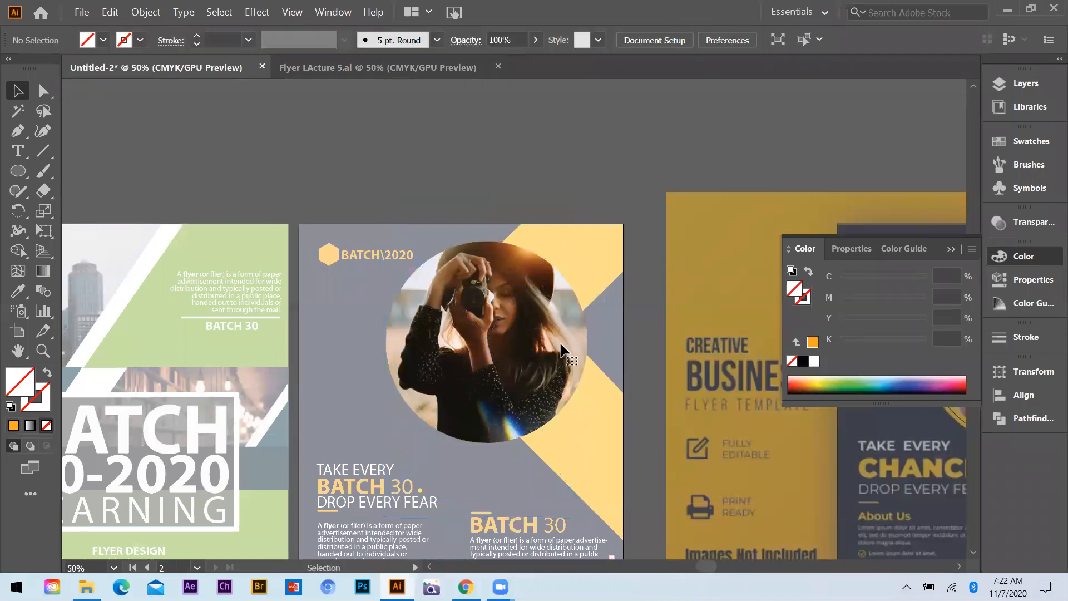
key(Escape)
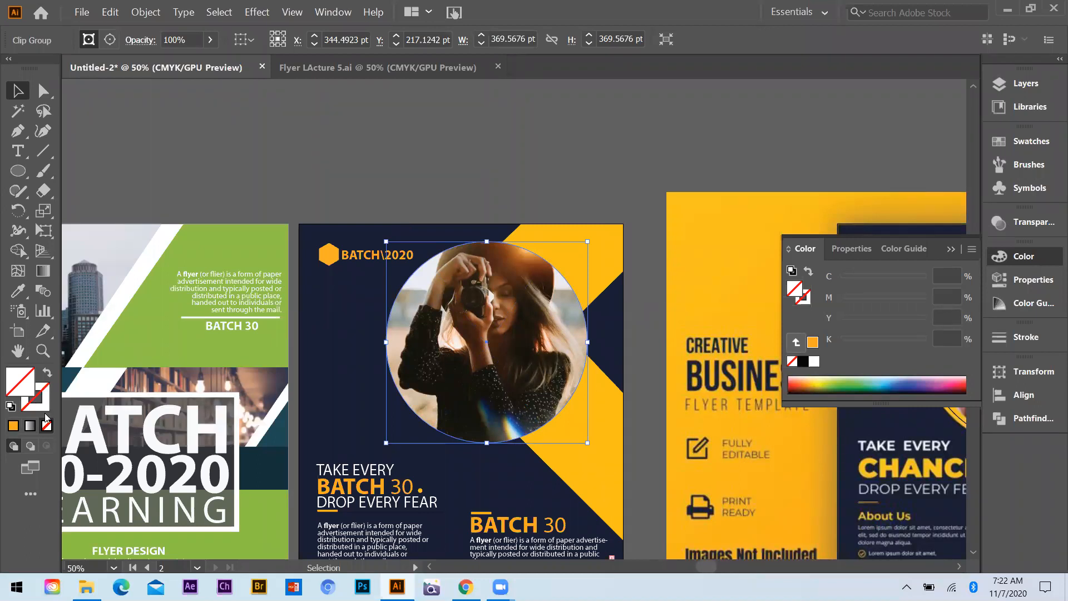
Give the circular photo clip group an orange stroke with a weight of 14 pt and deselect it
key(ctrl+z)
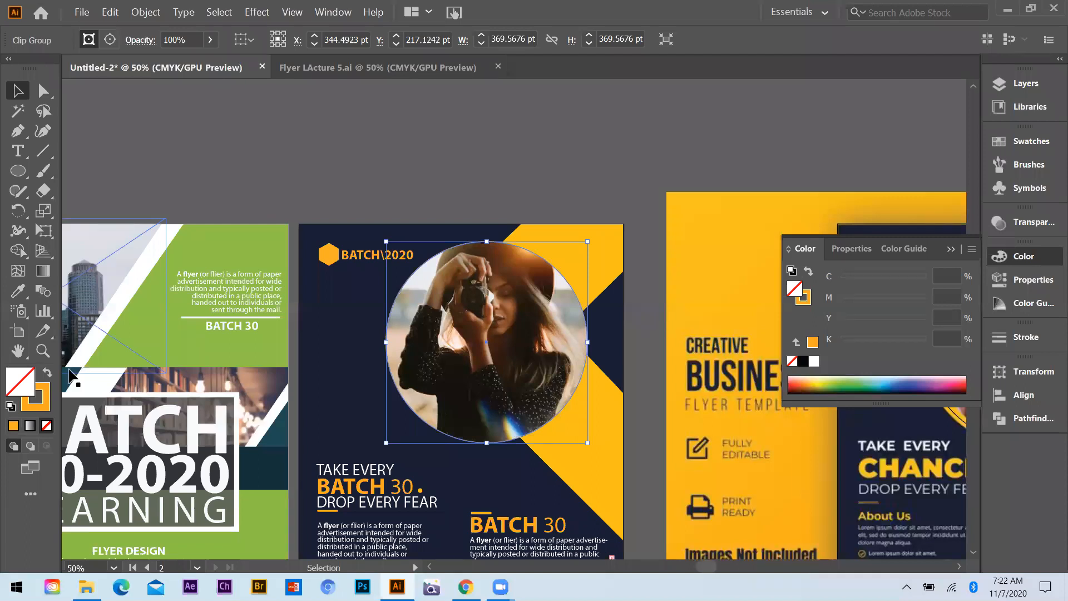
key(x)
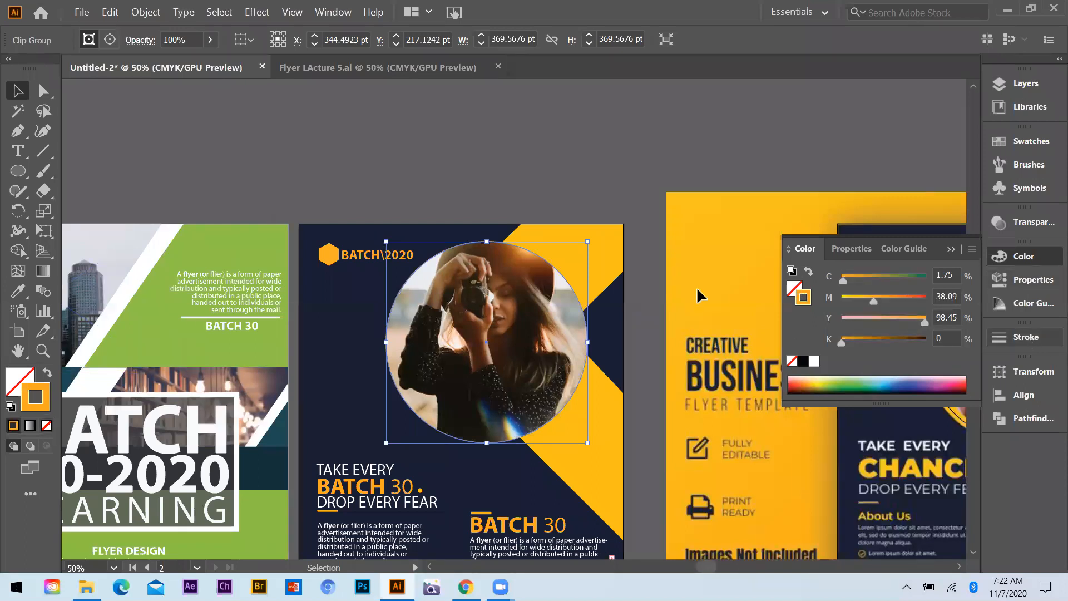
click(1025, 337)
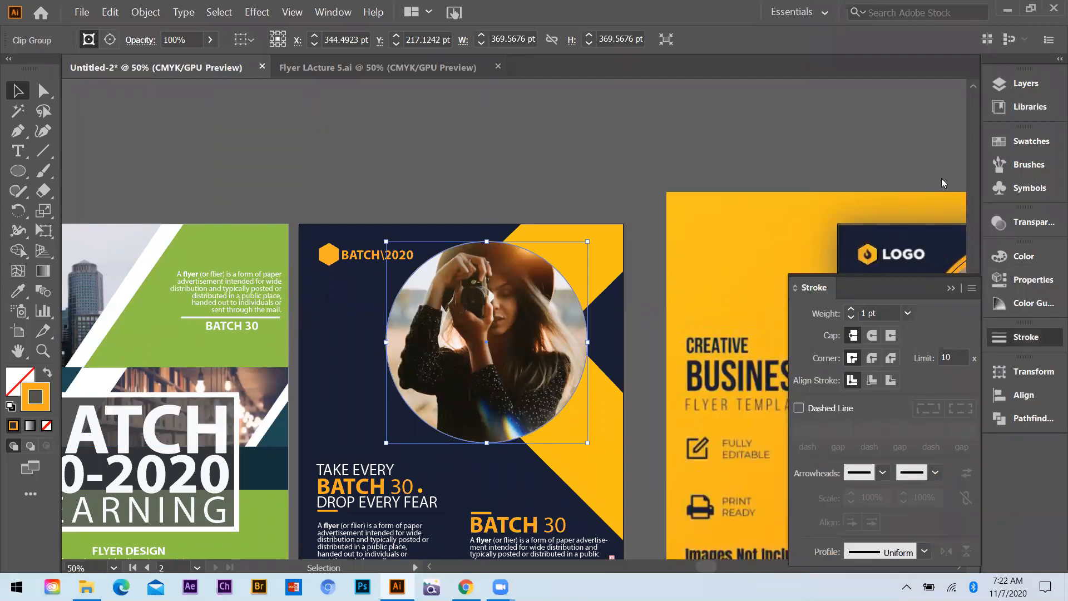
key(Up)
key(Up)
key(Up)
key(Up)
key(Up)
key(Up)
key(Up)
key(Up)
key(Up)
key(Up)
key(Up)
key(Up)
key(Up)
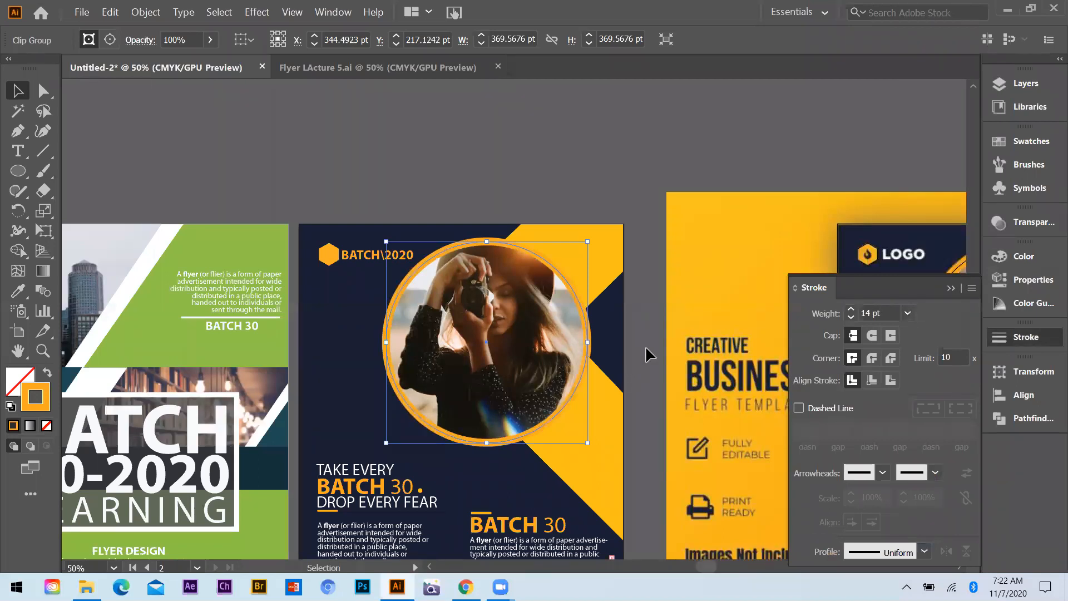
click(470, 174)
key(ctrl+minus)
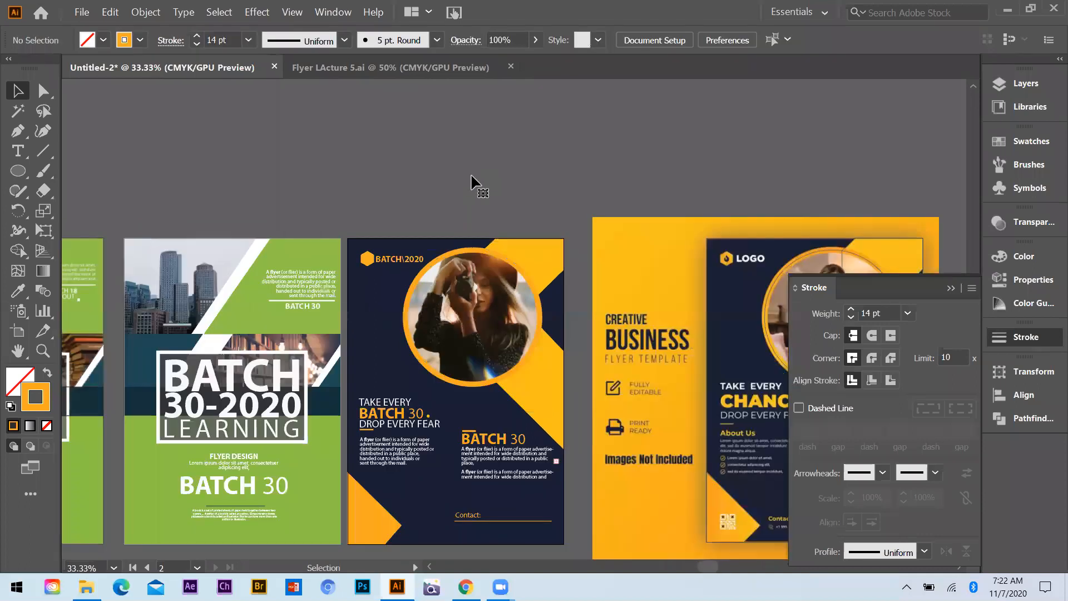
key(ctrl+plus)
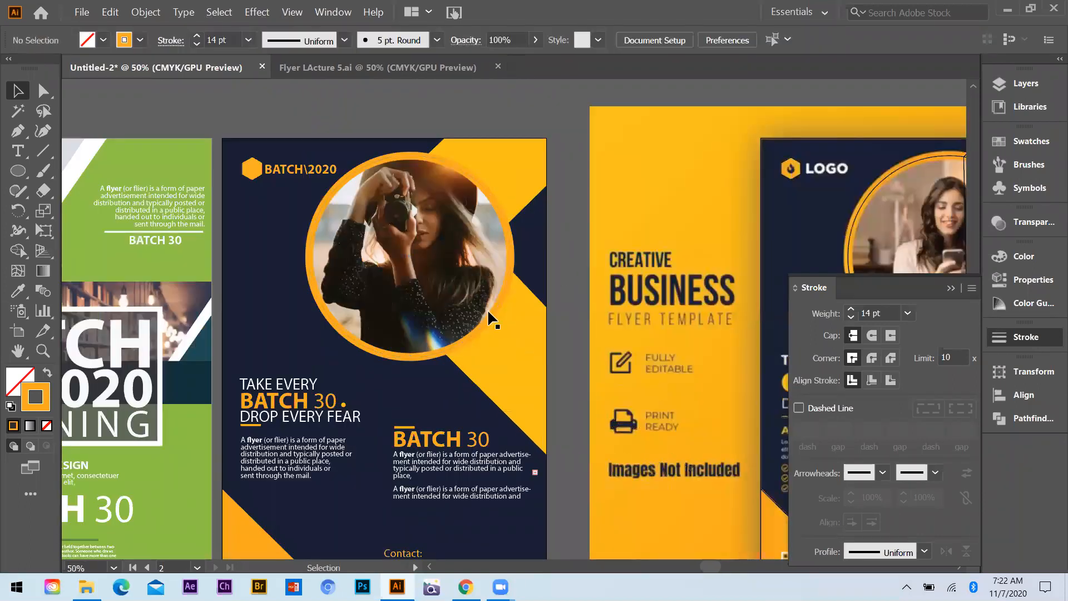
key(ctrl+minus)
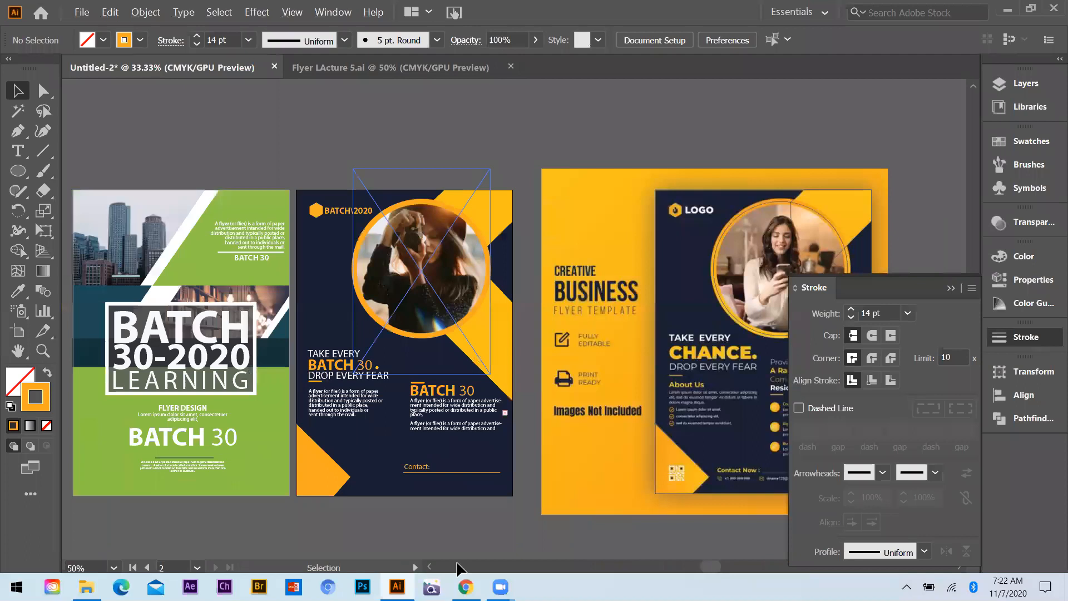
key(ctrl+minus)
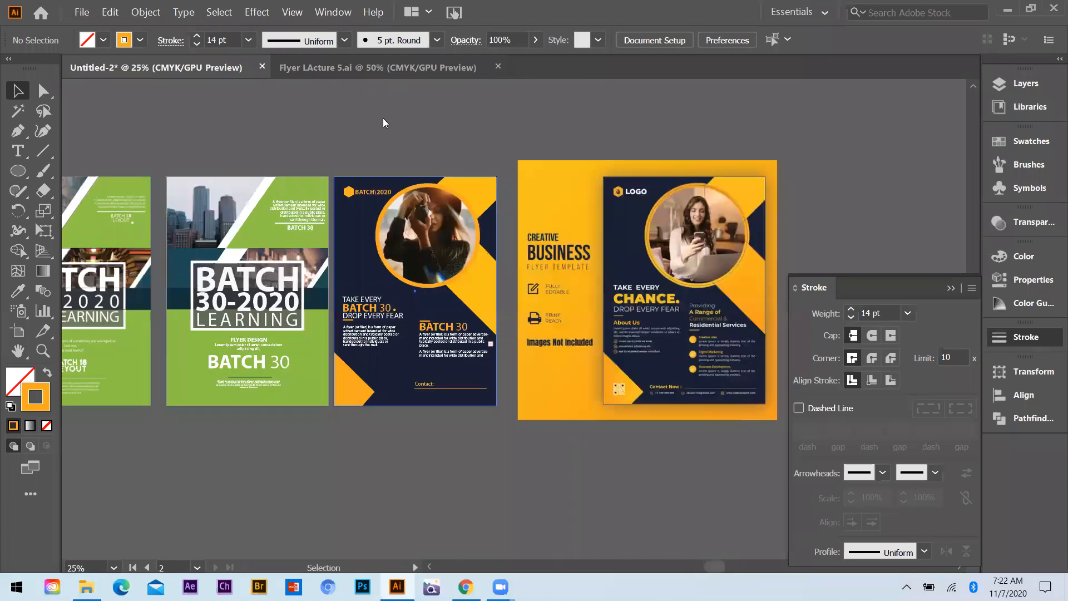
key(ctrl+plus)
key(ctrl+plus)
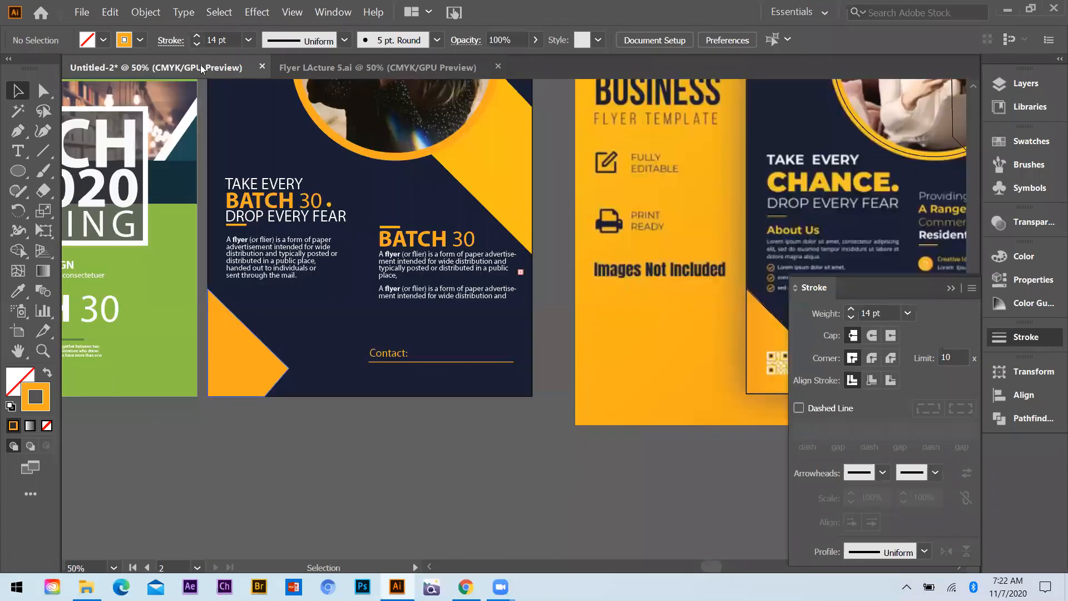
Switch to Chrome and search Google Images for "barcode png" in a new tab
key(alt+Tab)
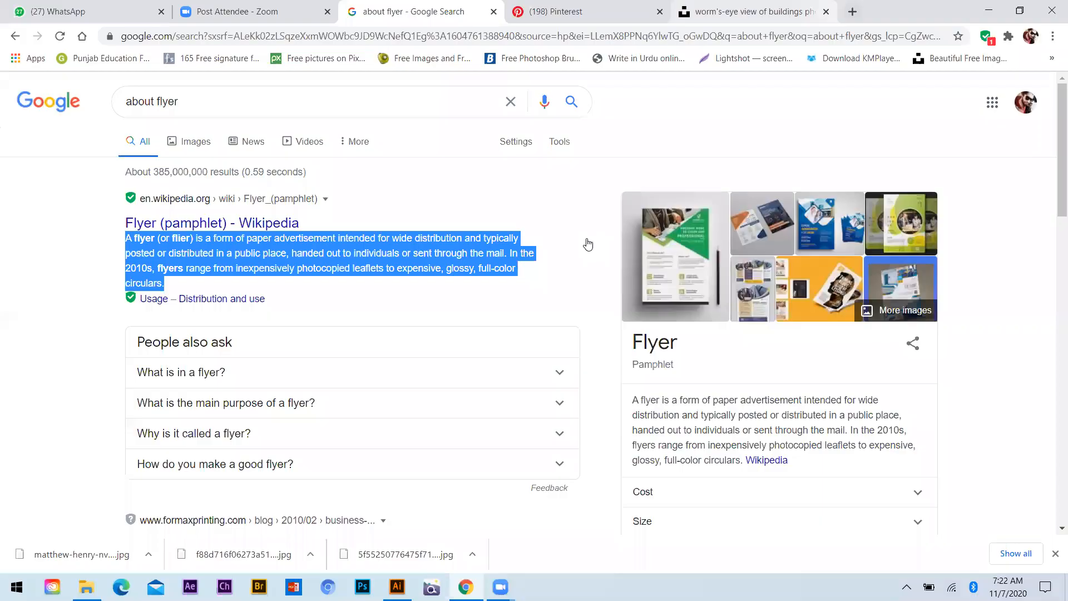
key(ctrl+t)
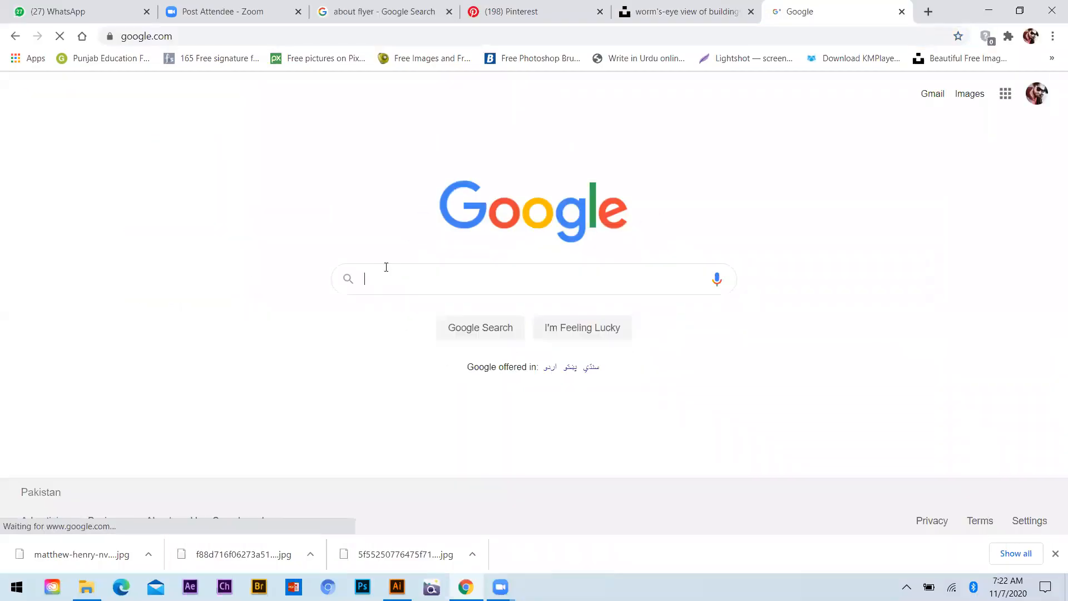
click(389, 284)
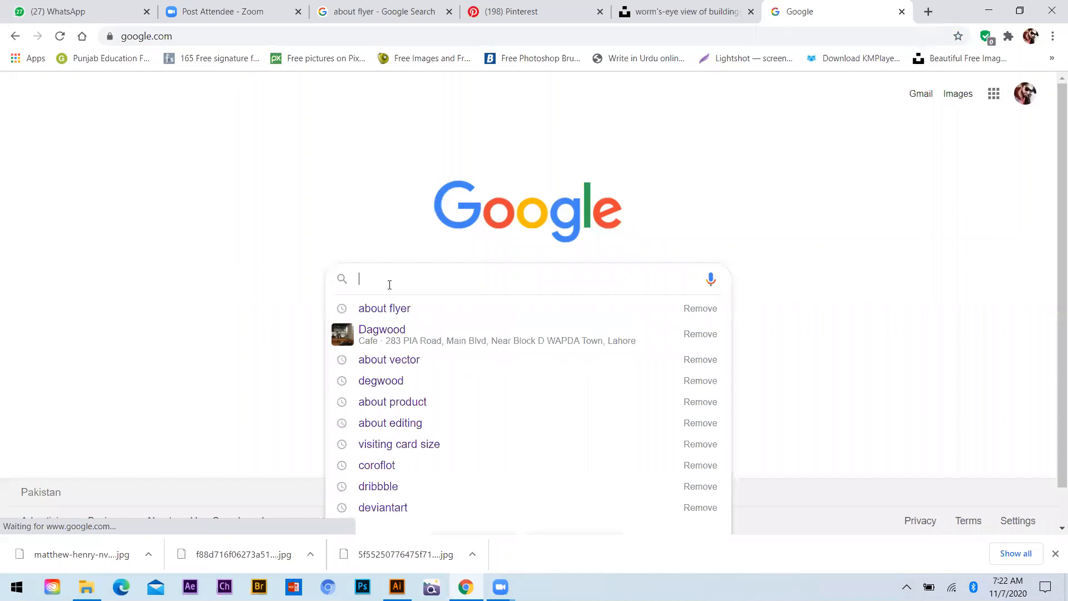
text(bar)
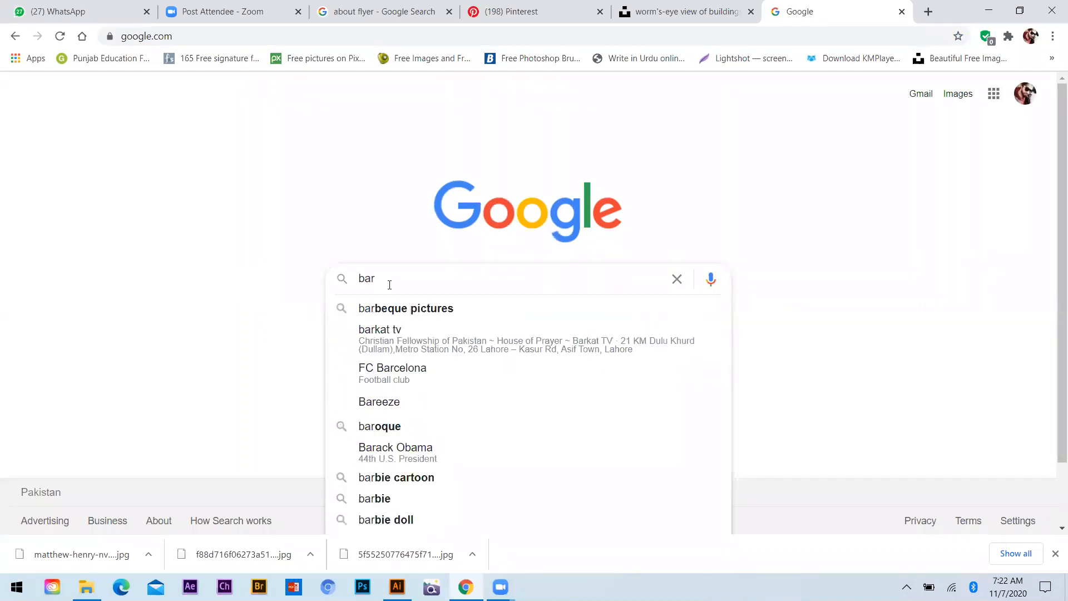
text(code png)
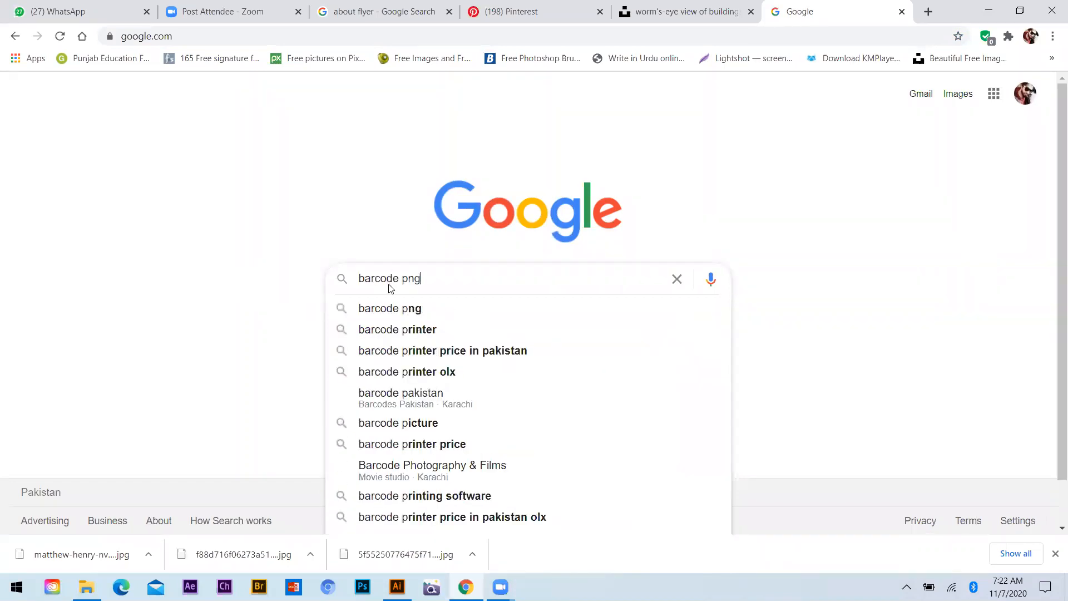
key(Return)
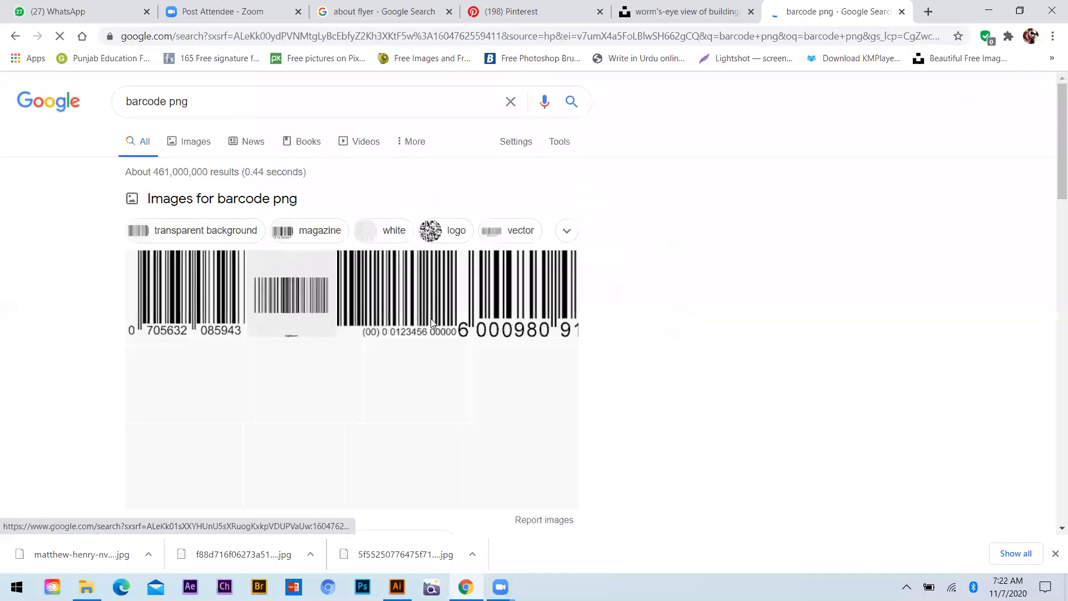
click(623, 328)
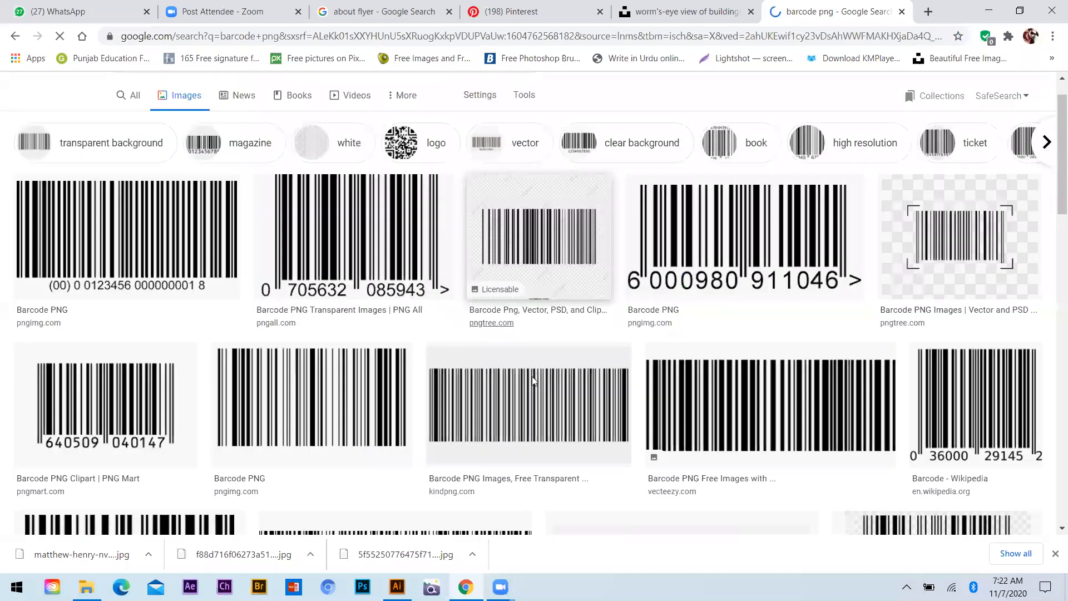
Find the square QR code image from imgbin.com among the results and save it to the desktop
scroll(344, 189, down, 12)
scroll(344, 189, up, 2)
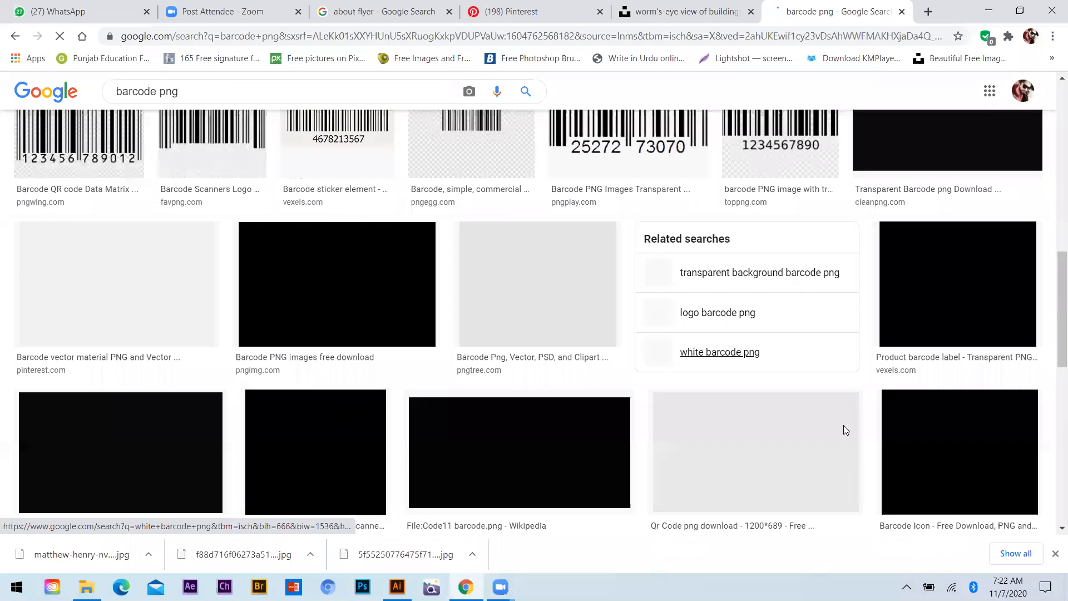
scroll(843, 430, down, 5)
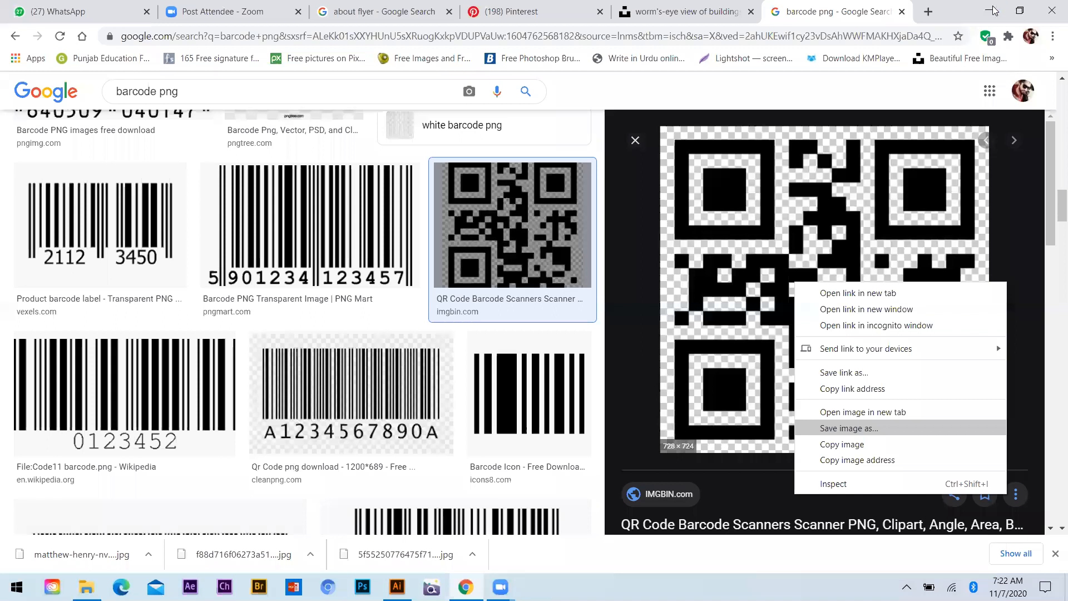
key(Return)
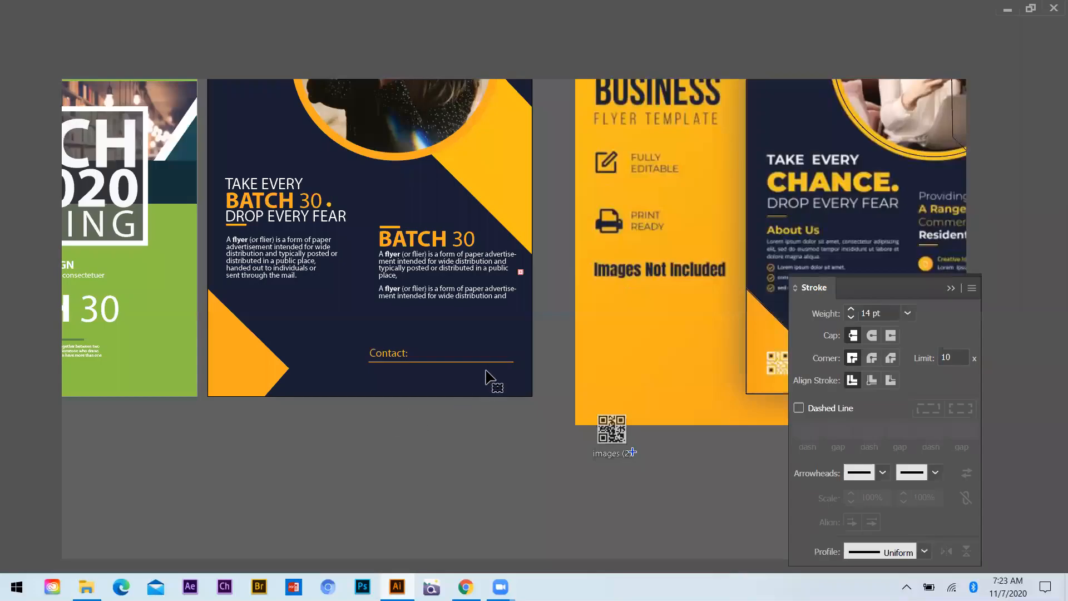
Place images (2).png below the navy flyer in Illustrator, try Image Trace on it, and undo the trace
drag(464, 381, 470, 384)
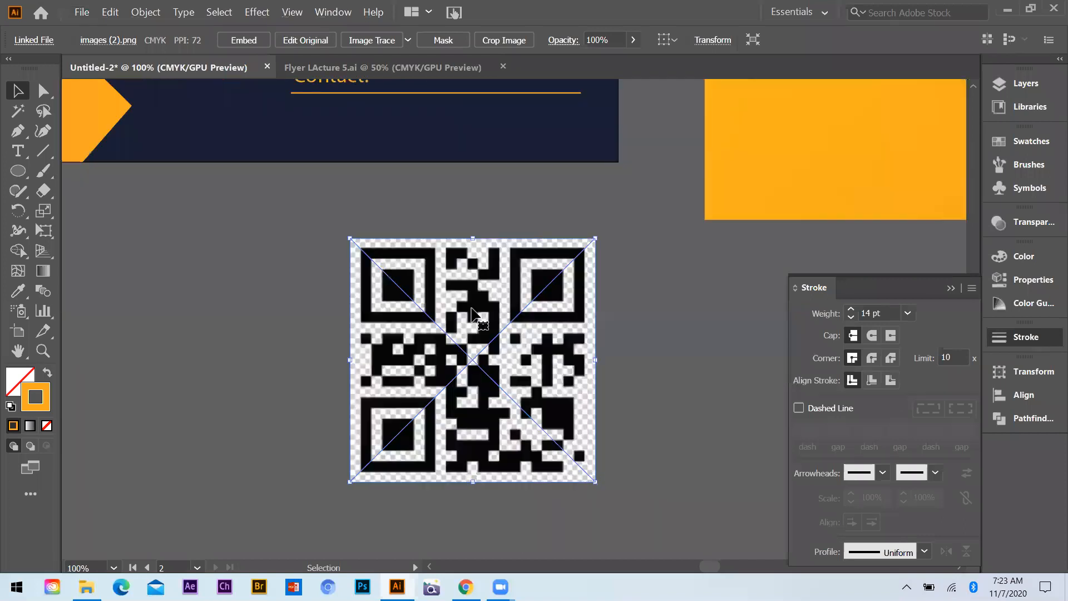
click(377, 41)
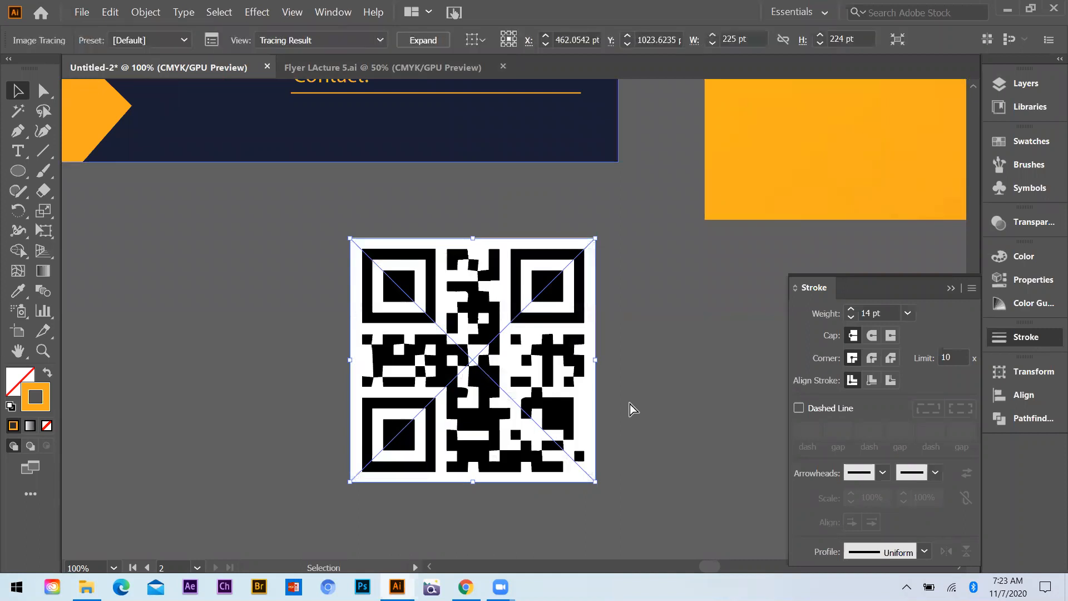
key(ctrl)
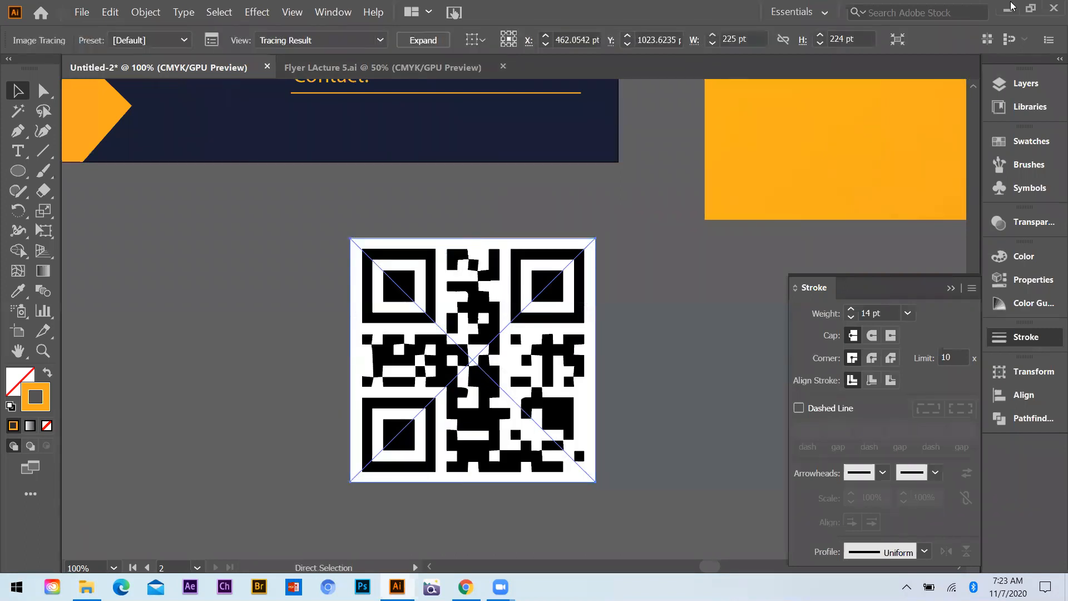
key(ctrl+z)
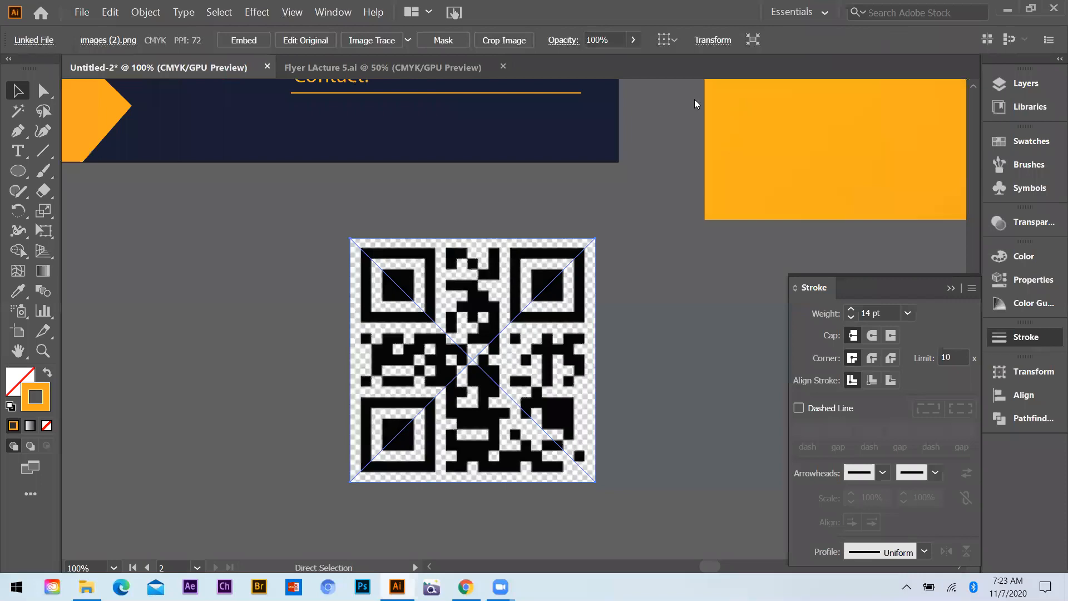
Return to the barcode results in Chrome and save the QR code image from PNGitem to the desktop
key(super+d)
key(alt+Tab)
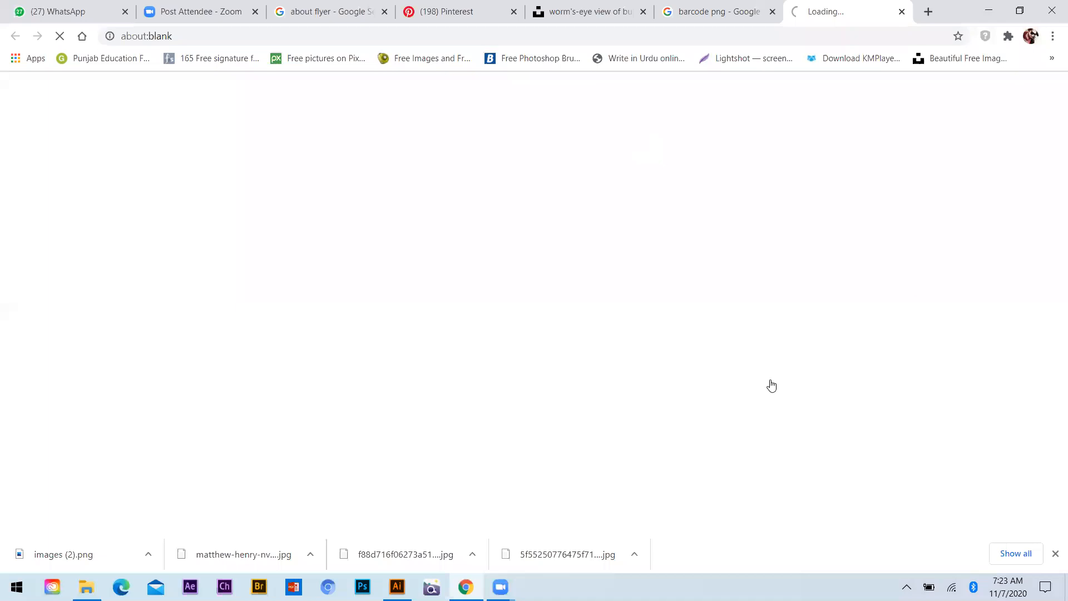
key(ctrl+shift+Tab)
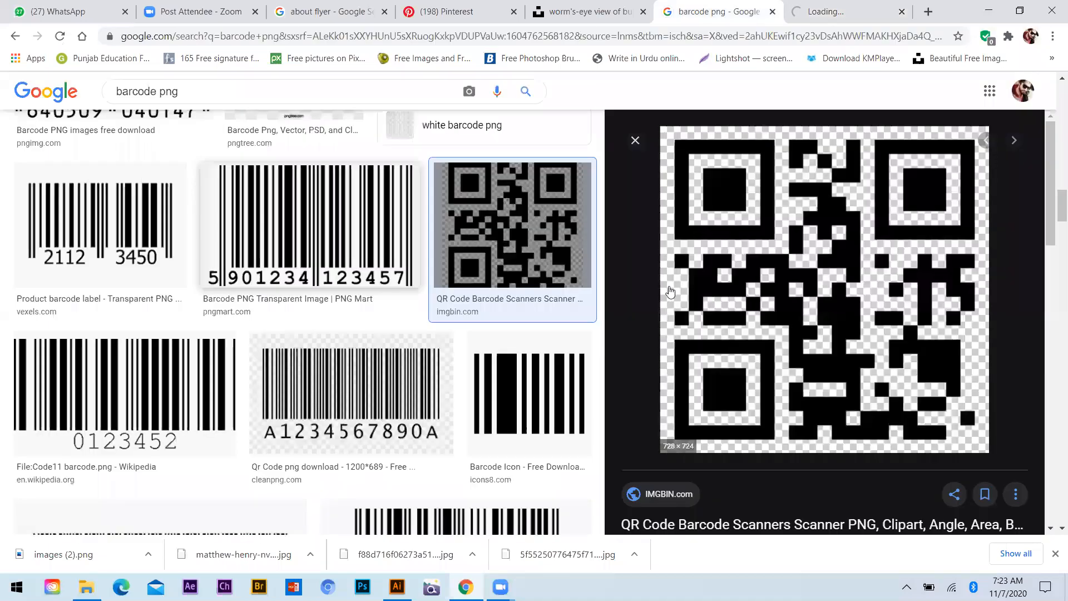
key(Right)
key(Right)
key(Right)
key(Right)
key(Right)
key(Right)
key(Right)
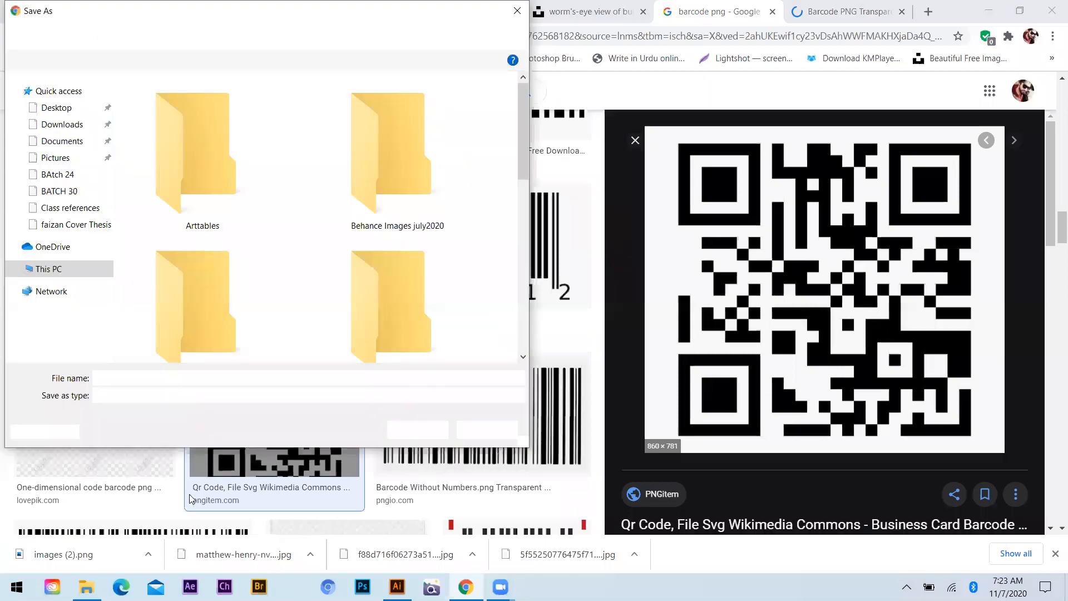
key(Return)
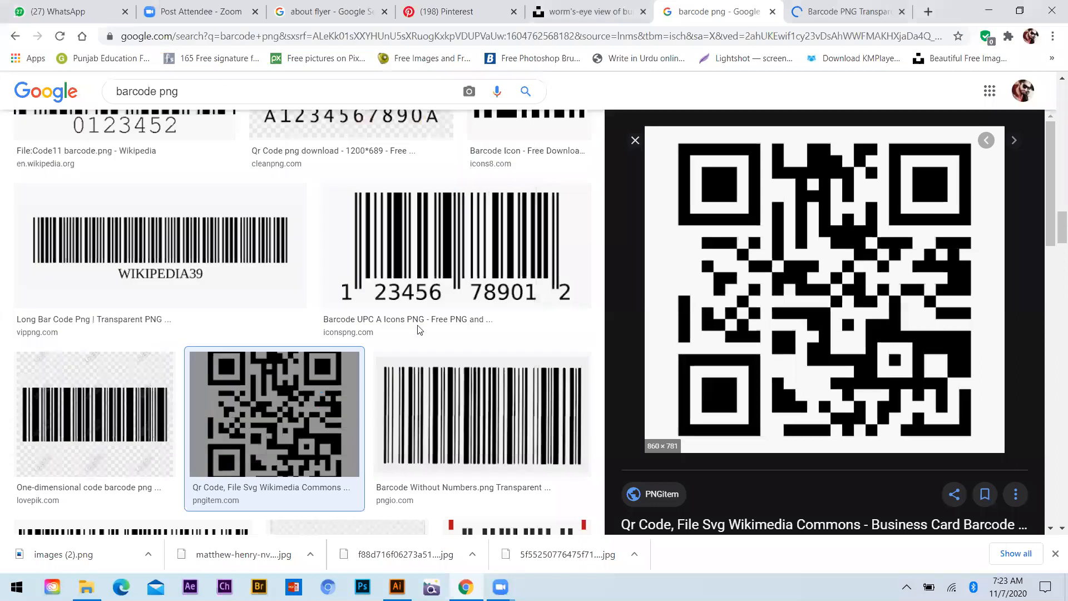
Bring images (2) from the desktop into the Illustrator document again, below the navy flyer
key(super+d)
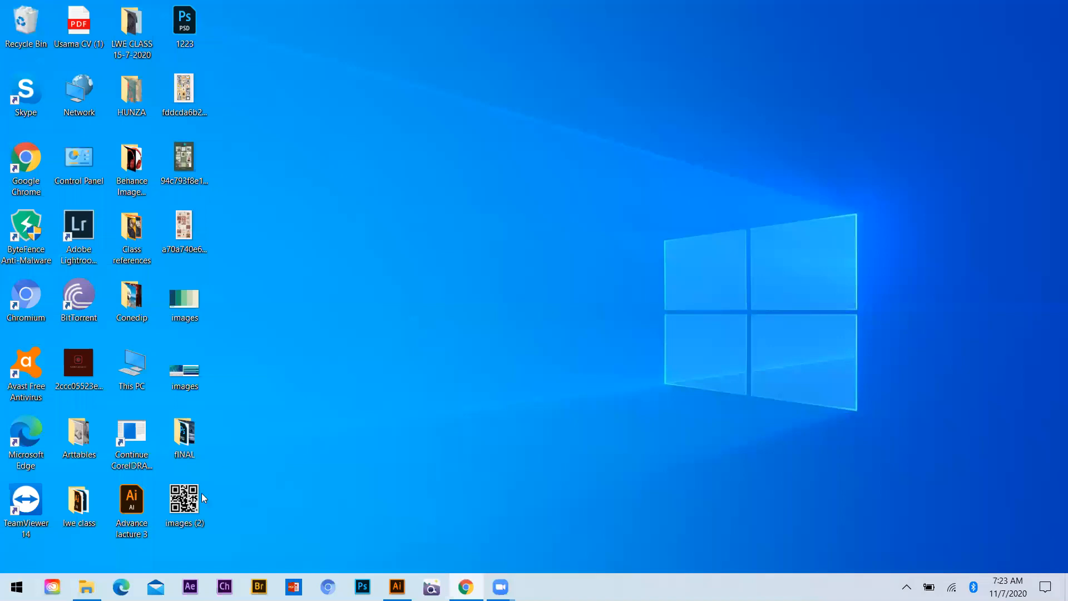
drag(192, 504, 460, 530)
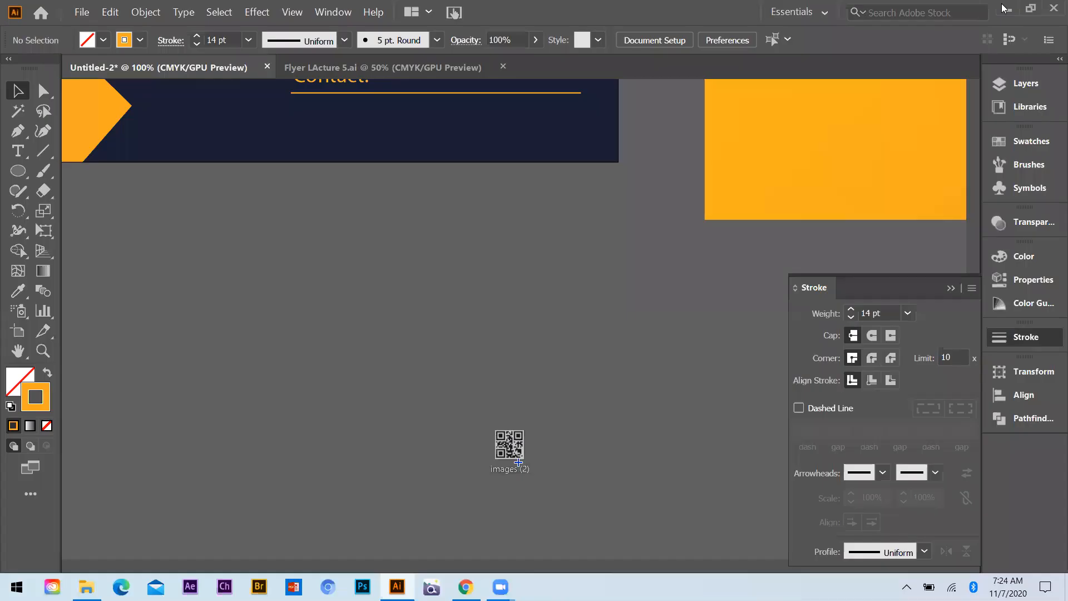
drag(508, 442, 503, 442)
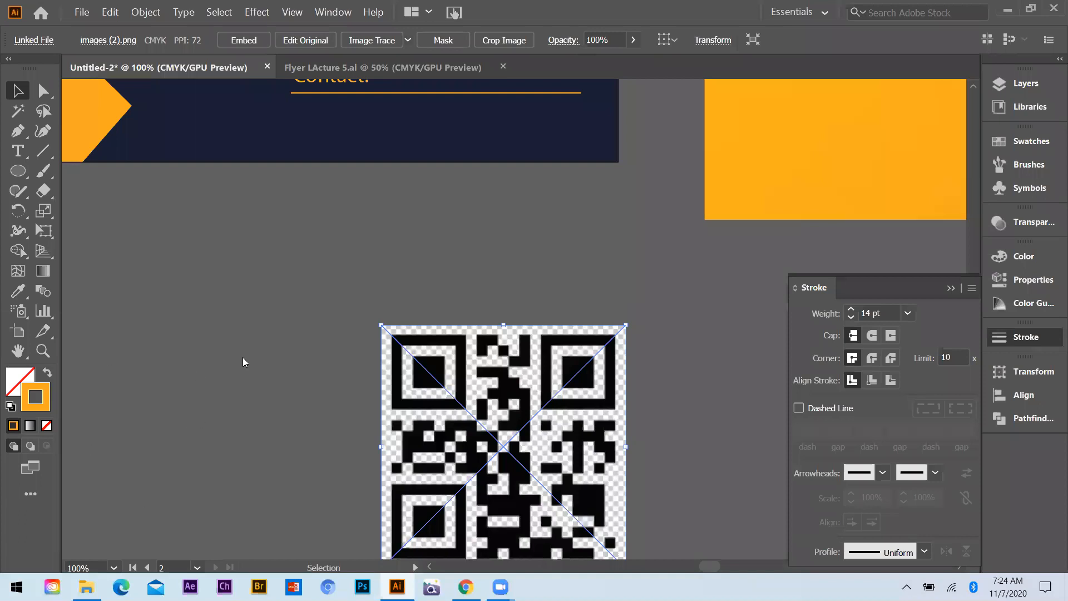
Place the PNGitem QR code file from the desktop below the navy flyer and apply Image Trace to it
key(super+d)
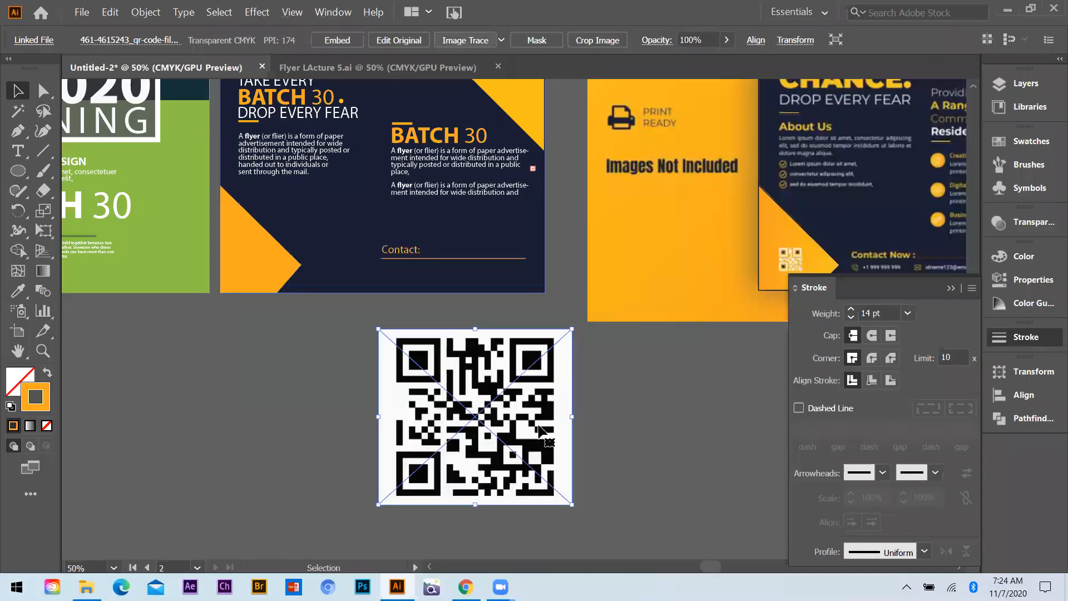
click(465, 40)
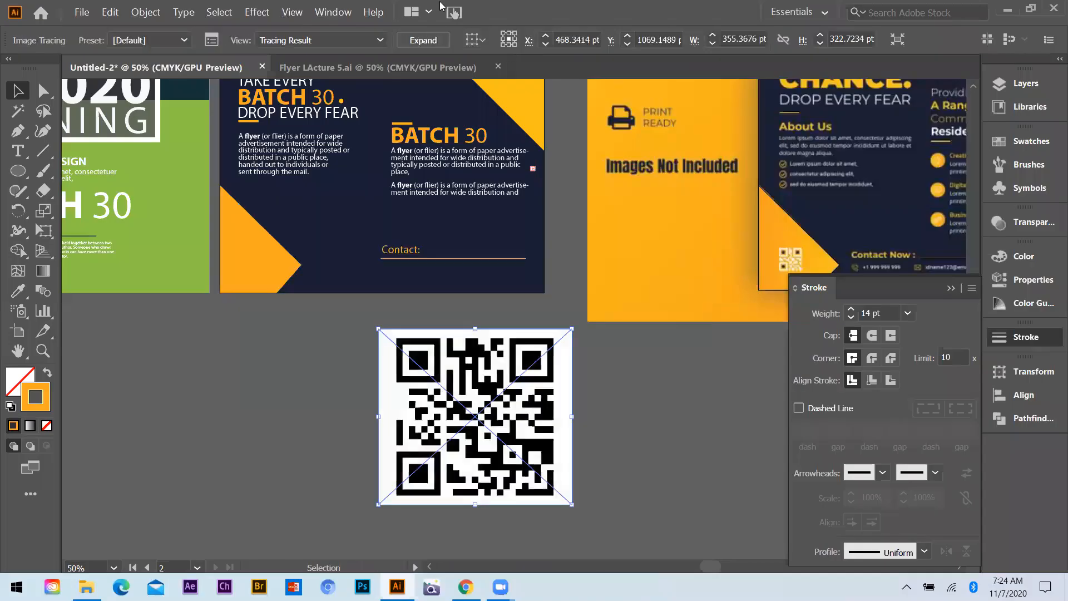
Expand the traced QR code, ungroup it and delete its white background
click(423, 40)
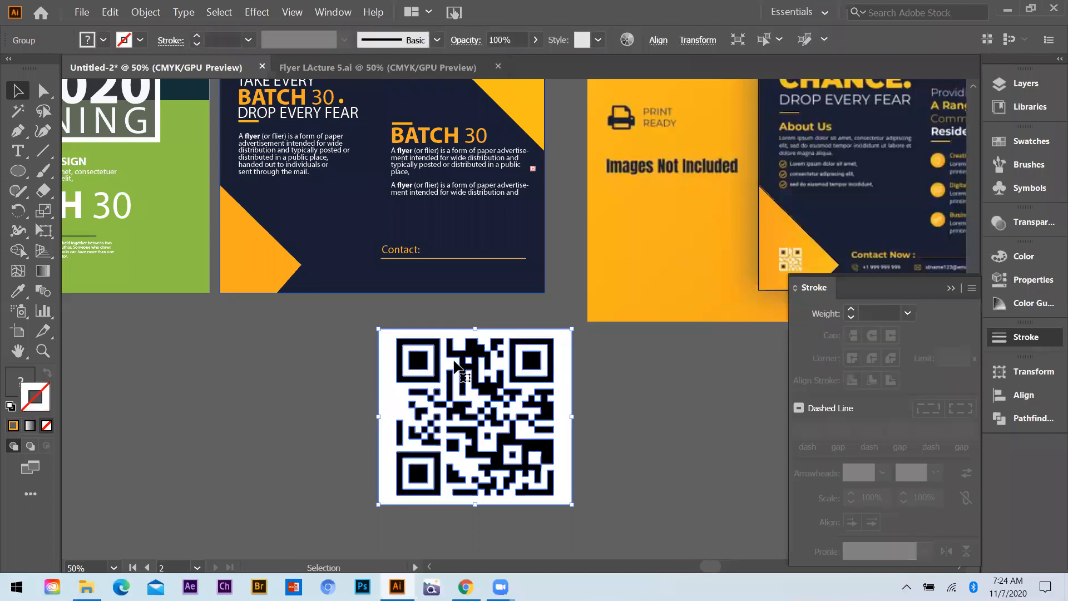
right_click(434, 365)
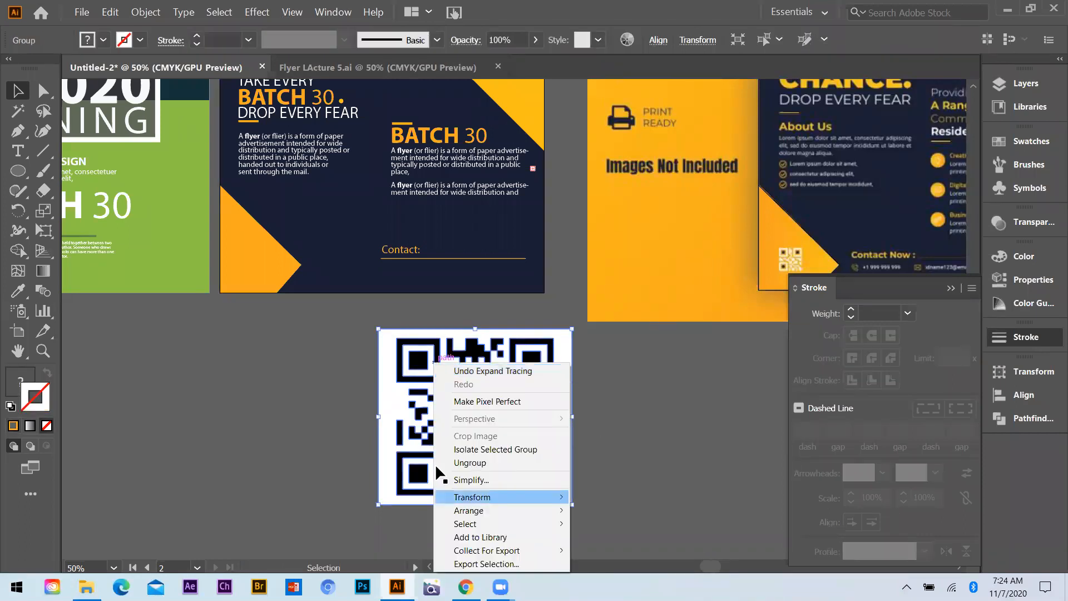
click(469, 463)
key(Delete)
Delete every remaining white shape inside the QR code so that only the black modules are left
drag(430, 355, 357, 353)
key(Delete)
drag(522, 351, 610, 348)
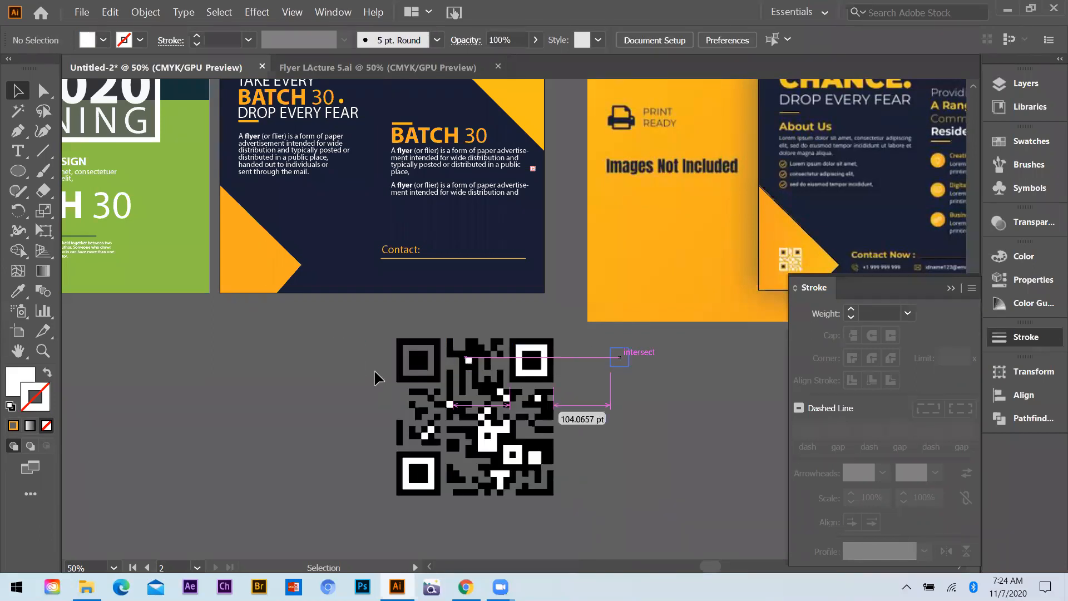
key(Delete)
drag(470, 360, 374, 370)
key(Delete)
click(500, 391)
key(Delete)
drag(482, 419, 482, 418)
key(Delete)
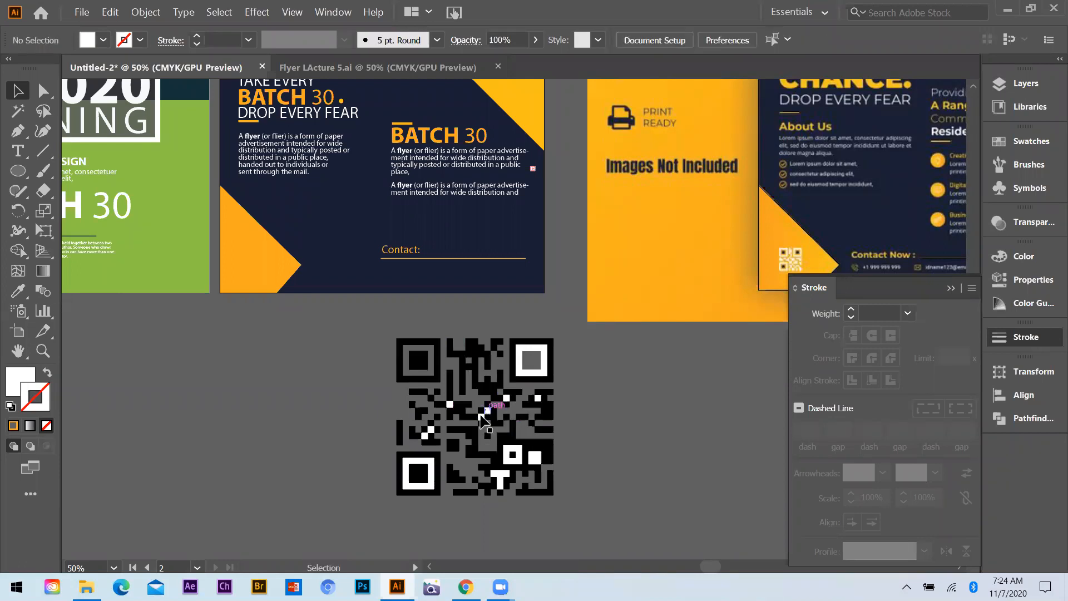
click(451, 405)
key(Delete)
click(537, 398)
key(Delete)
click(520, 459)
key(Delete)
click(531, 460)
key(Delete)
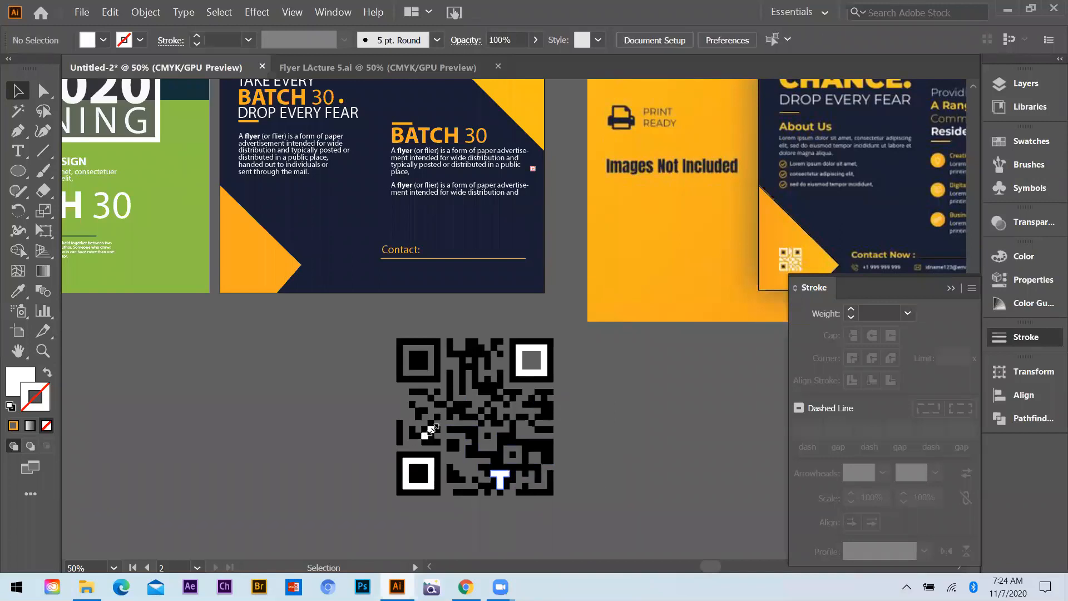
click(428, 430)
key(Delete)
click(425, 461)
key(Delete)
click(527, 349)
key(Delete)
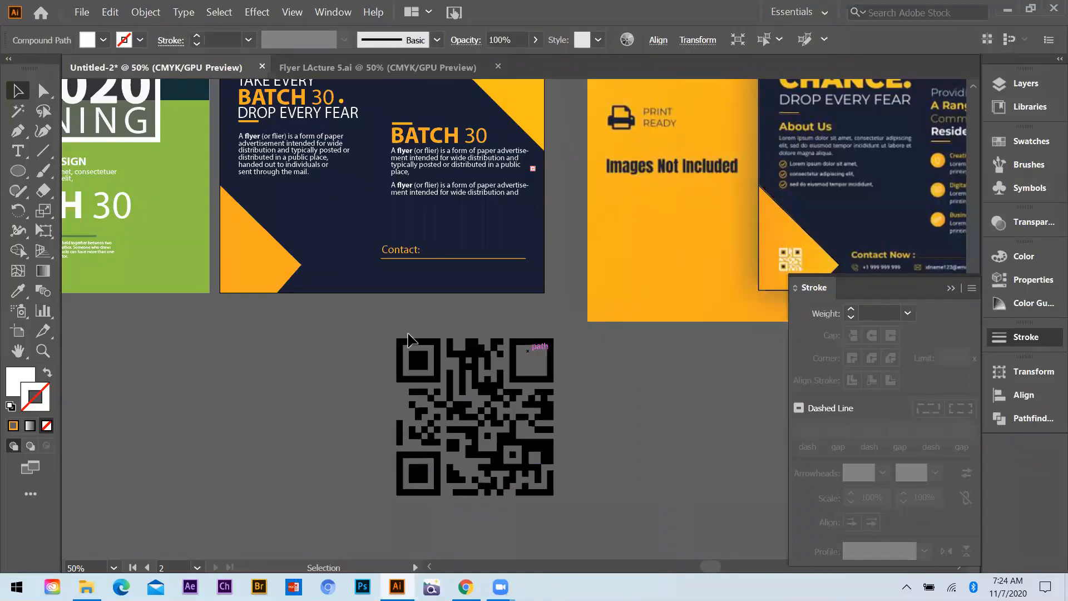
Group all the black QR code pieces and scale the group down to about a third of its size
drag(573, 512, 574, 512)
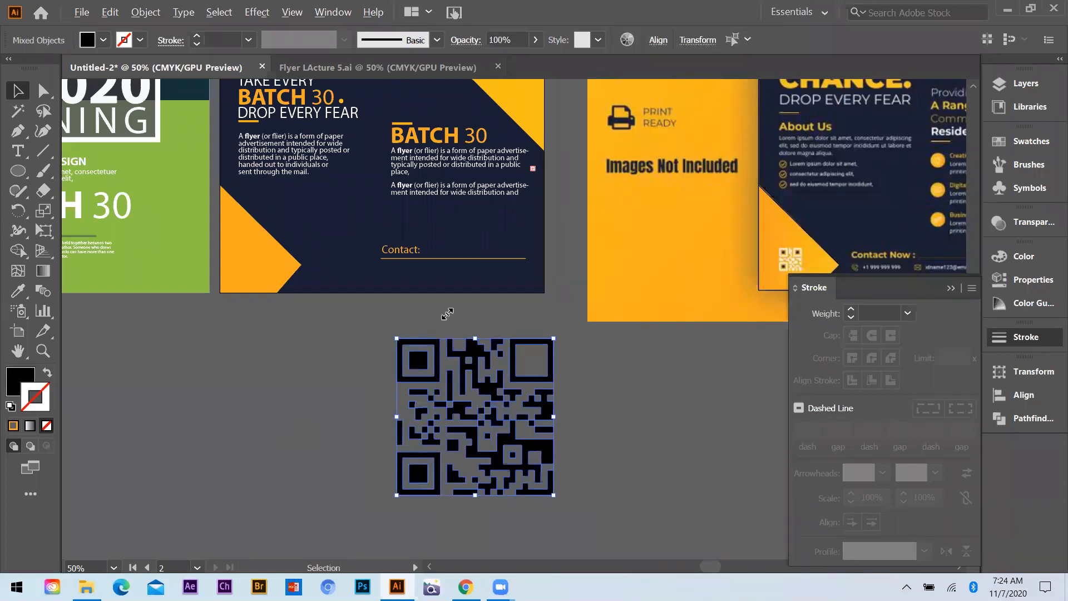
scroll(447, 315, right, 4)
scroll(447, 314, down, 1)
key(ctrl+g)
drag(447, 314, 413, 362)
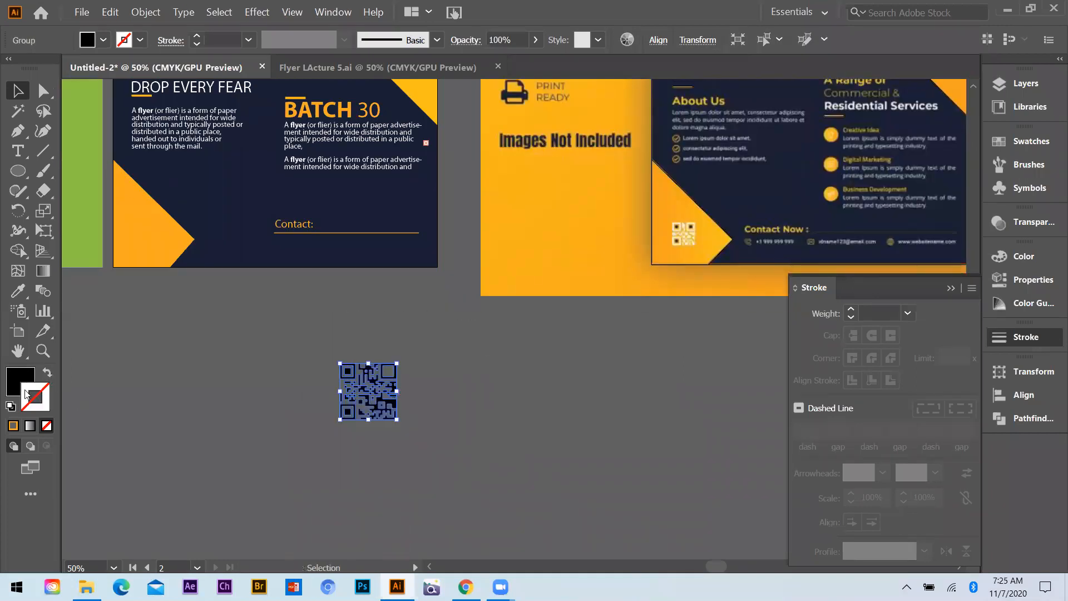
Recolor the QR code group with a white fill and no stroke, and place it on the navy flyer's lower orange triangle
click(48, 375)
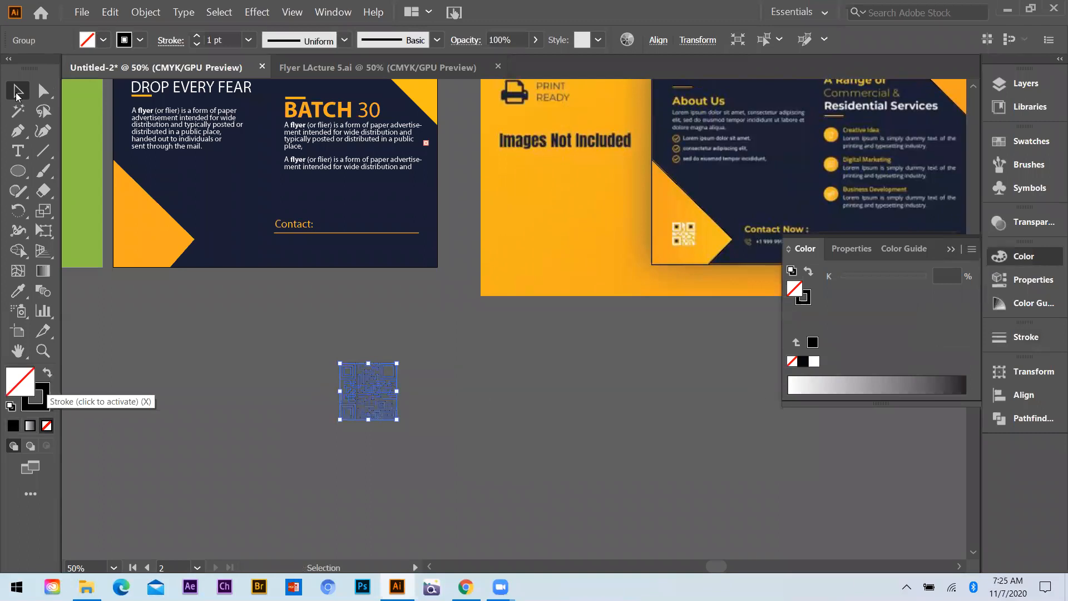
click(37, 395)
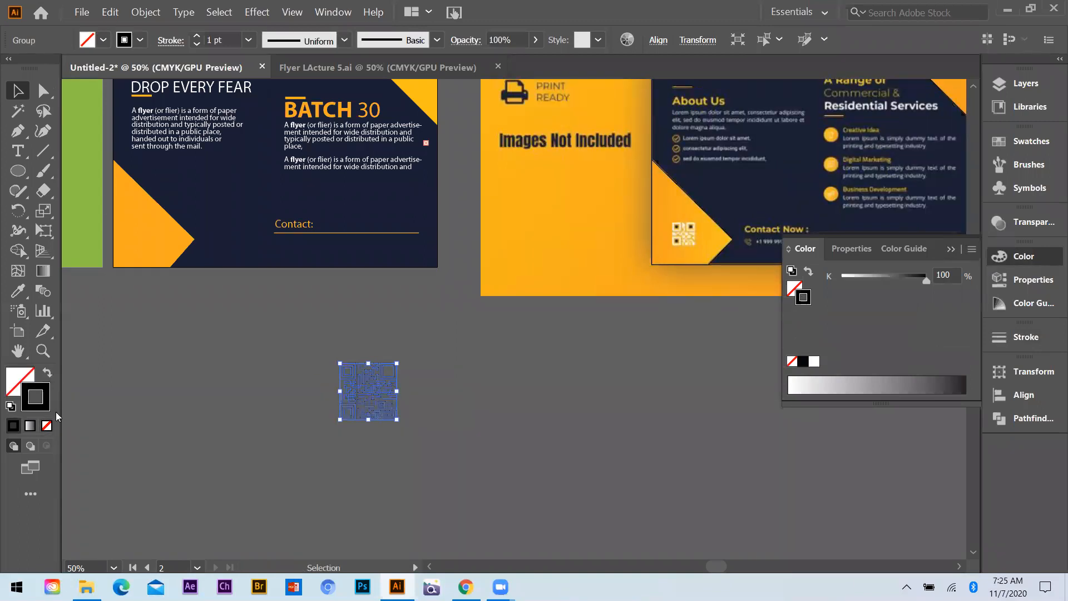
key(ctrl+z)
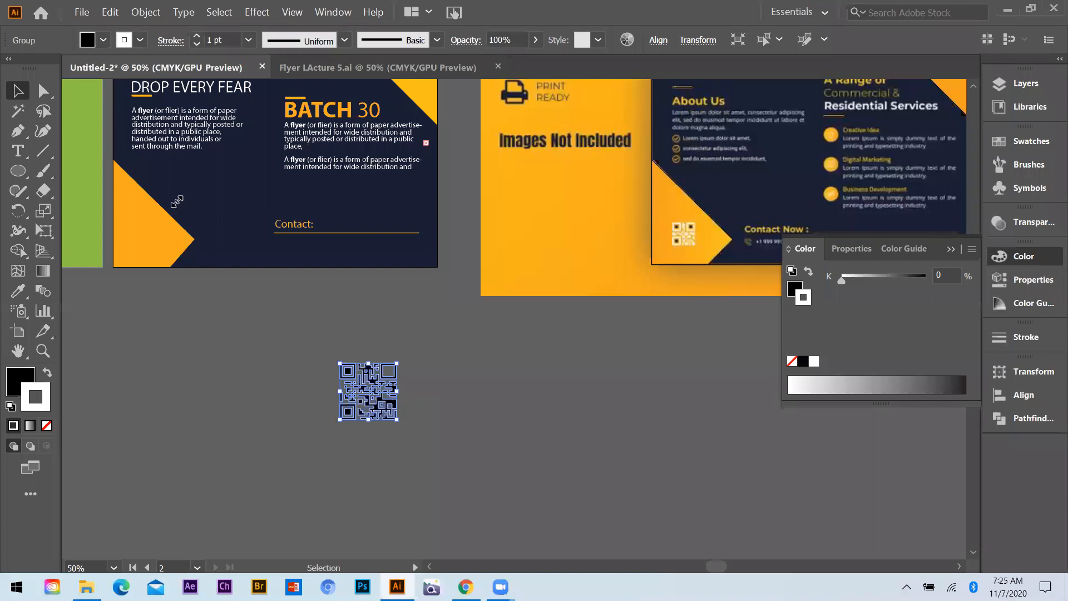
drag(176, 202, 177, 201)
click(448, 293)
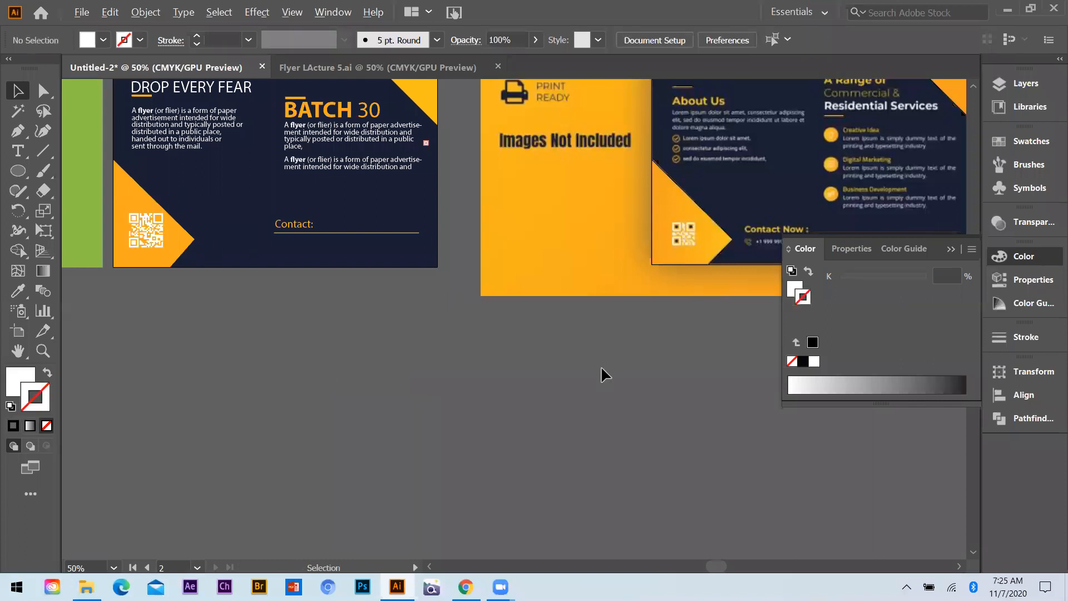
Shrink the white QR code slightly and fit it inside the orange triangle
scroll(681, 405, down, 1)
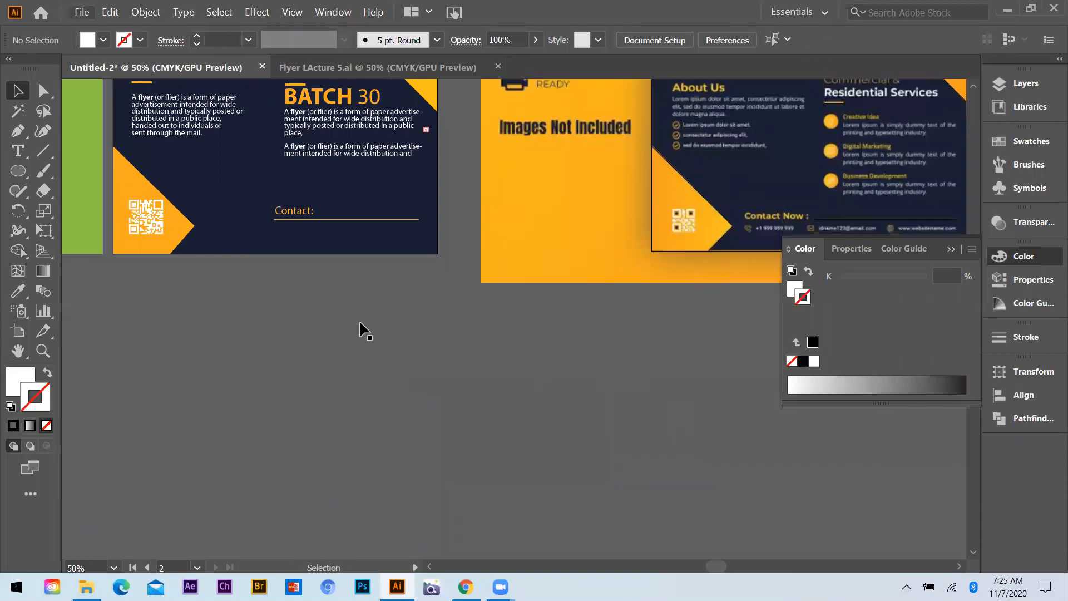
key(ctrl+minus)
scroll(436, 321, up, 4)
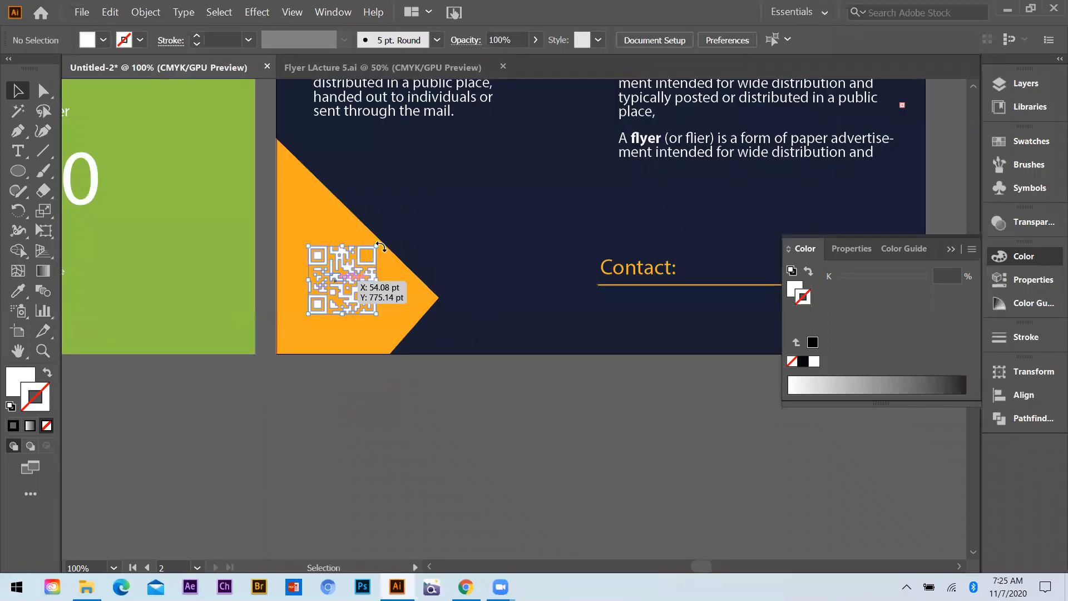
click(352, 277)
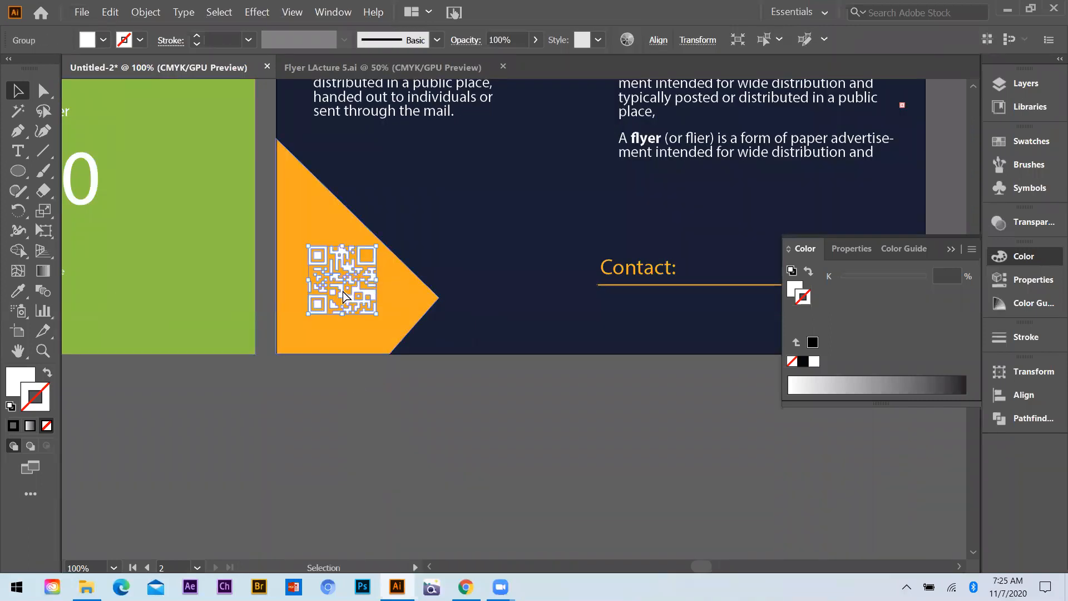
drag(356, 302, 339, 276)
click(323, 433)
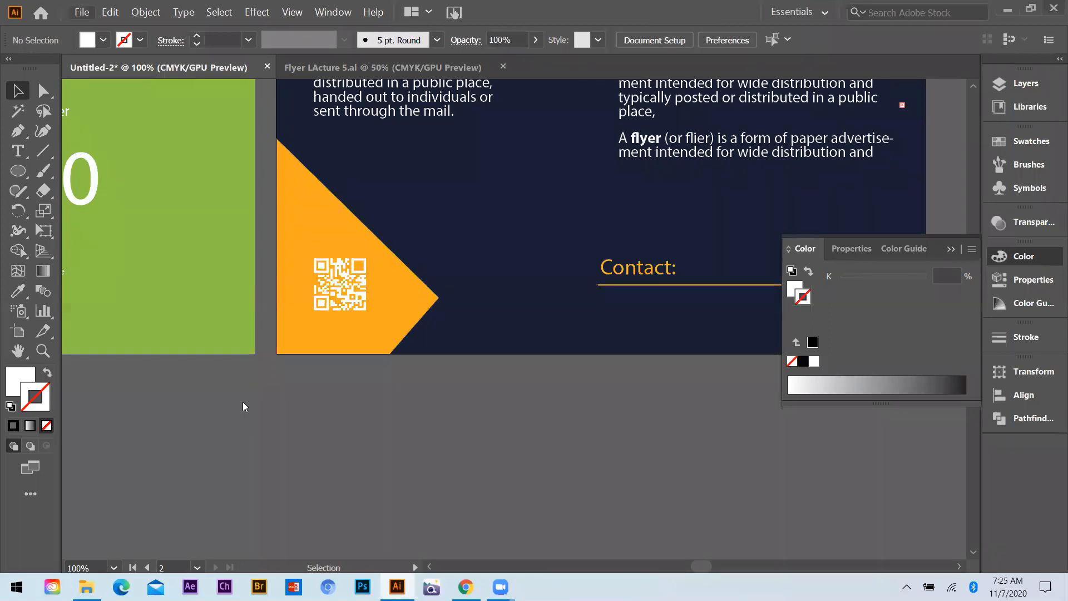
Open the Class references folder on the desktop and bring the Facebook and Instagram icon images into the Illustrator document
key(super+d)
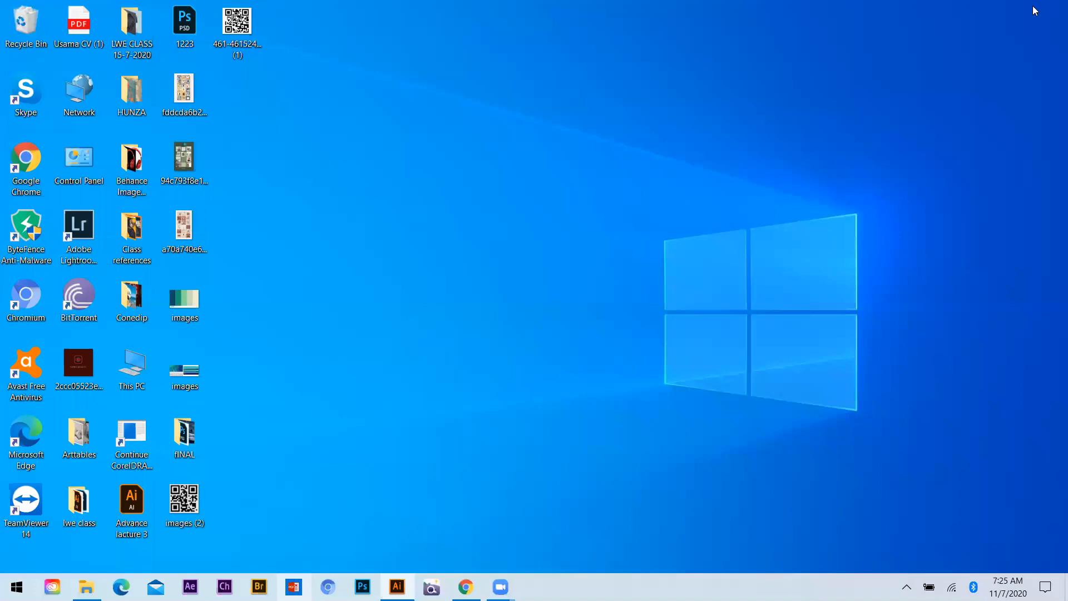
click(983, 10)
scroll(135, 257, down, 5)
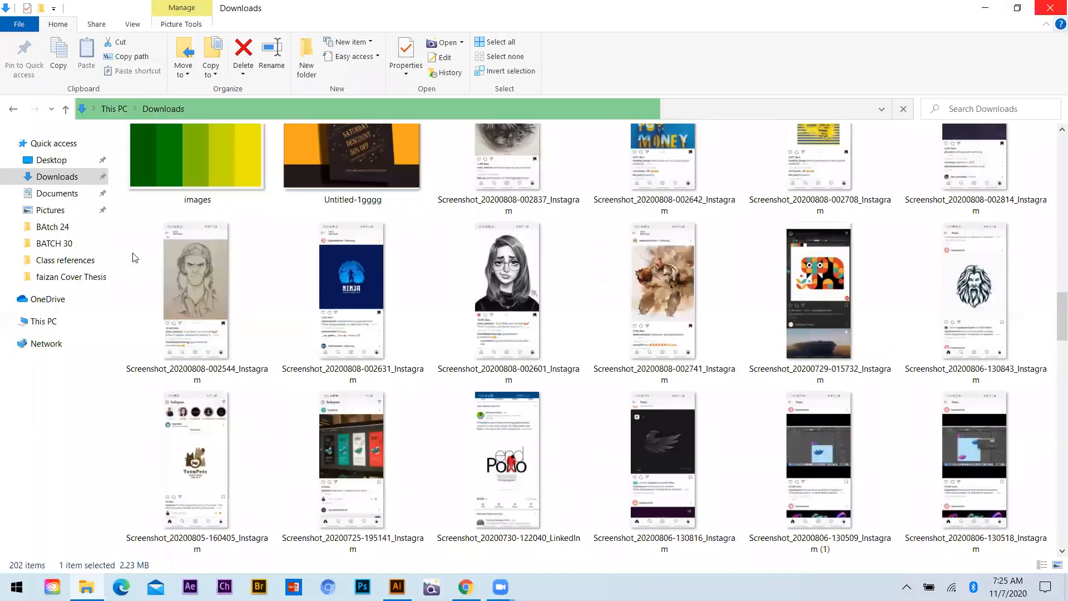
key(super+d)
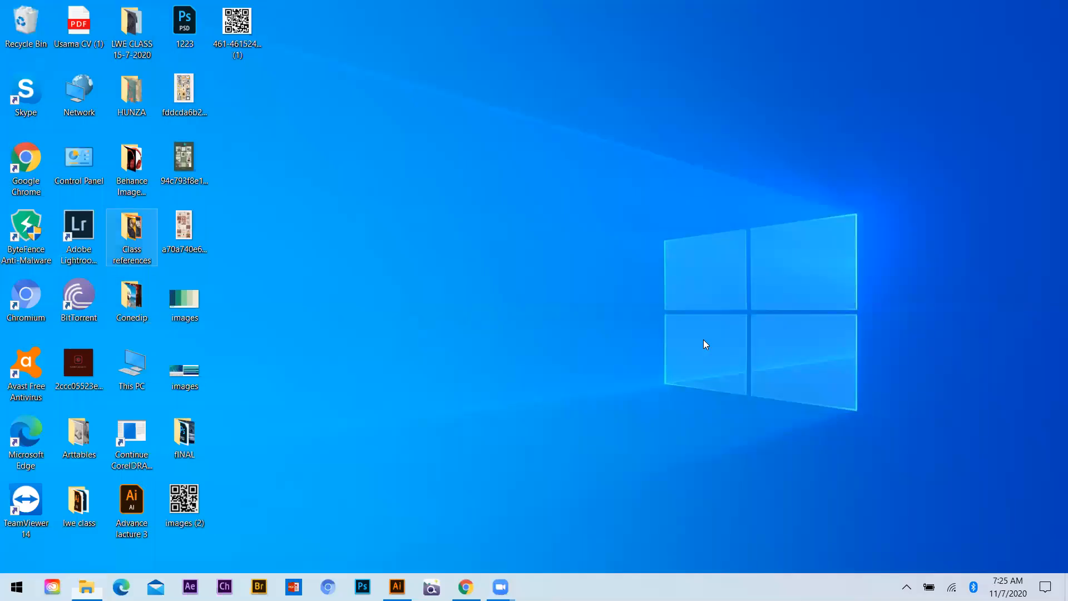
key(Return)
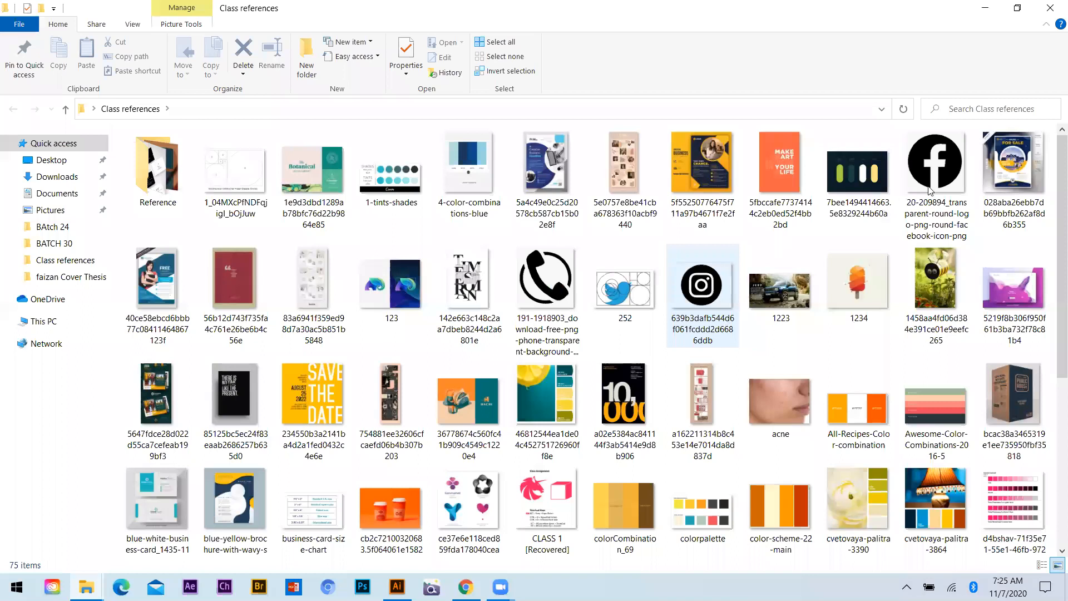
key(Up)
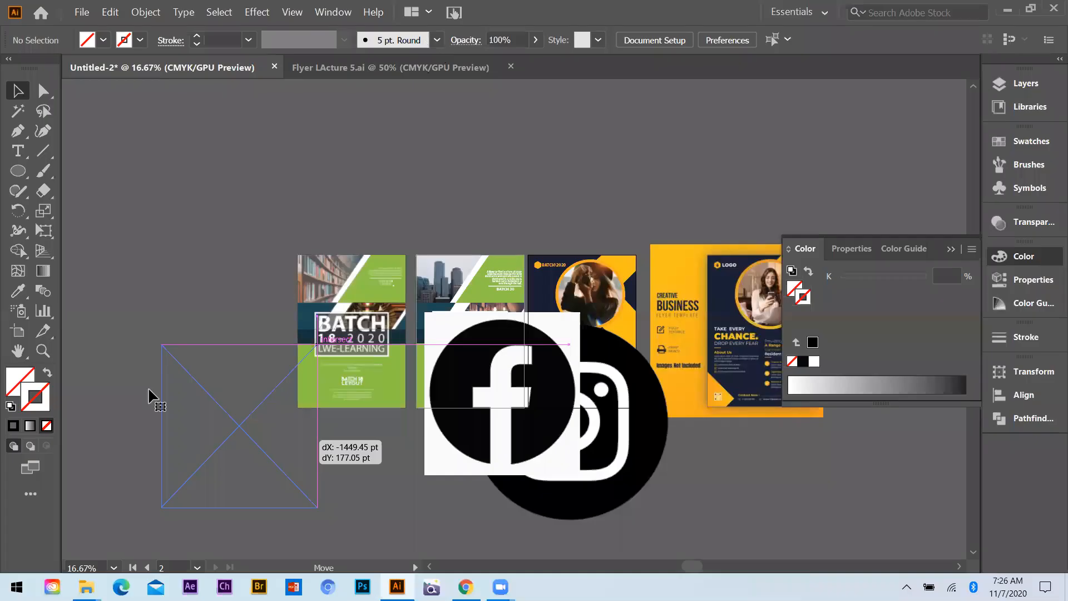
Expand the traced Facebook icon, ungroup it and remove its white areas, leaving the black circle below the flyers
right_click(182, 315)
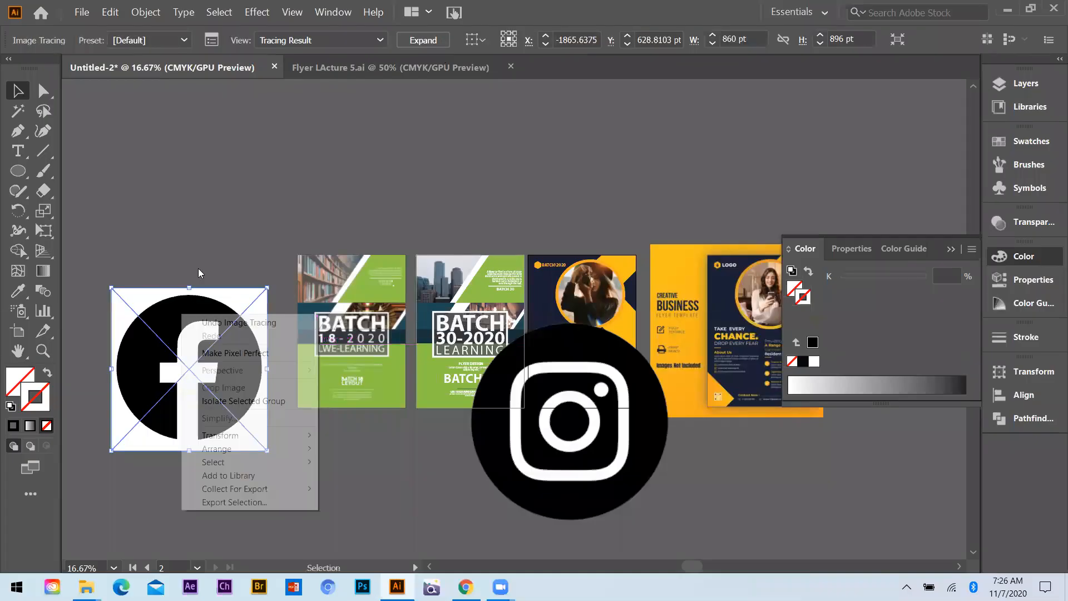
click(422, 40)
right_click(148, 378)
click(198, 268)
click(199, 268)
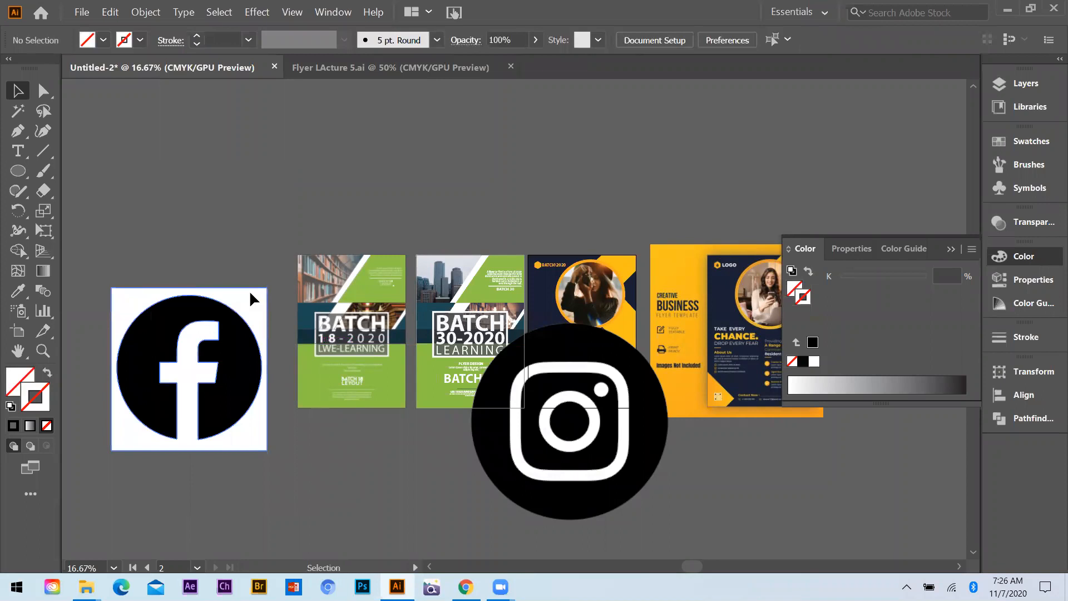
drag(162, 360, 433, 83)
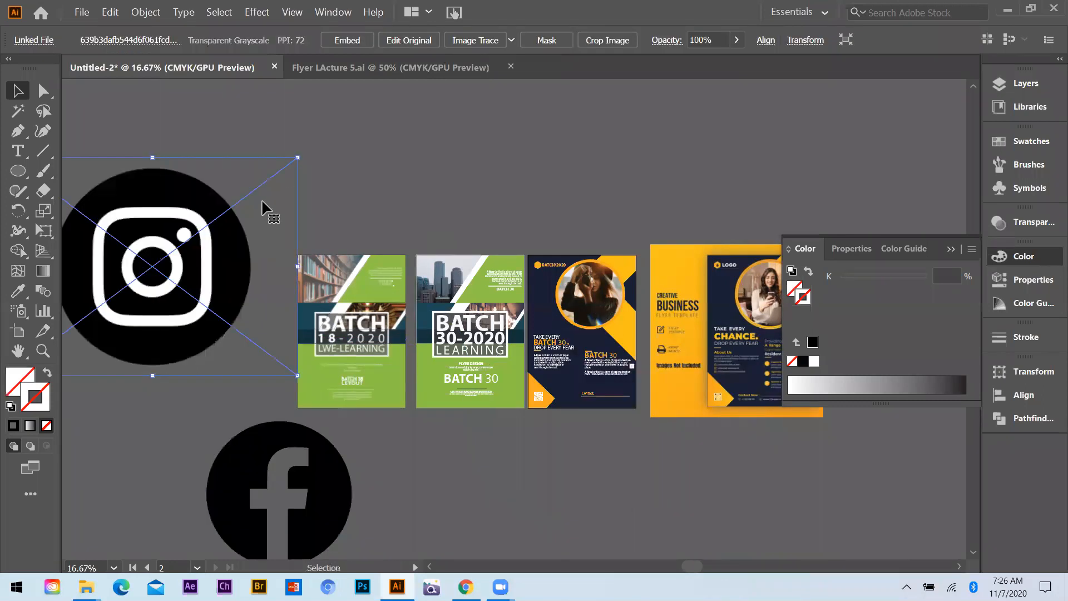
Image-trace the Instagram icon, expand and ungroup the tracing, and delete its white background
click(455, 36)
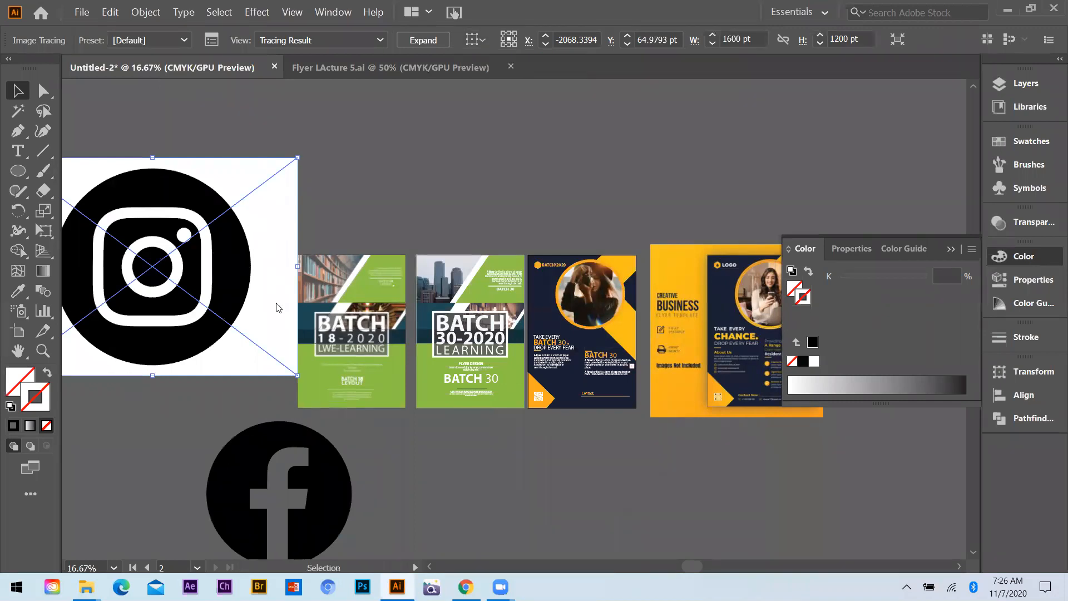
right_click(248, 167)
right_click(243, 206)
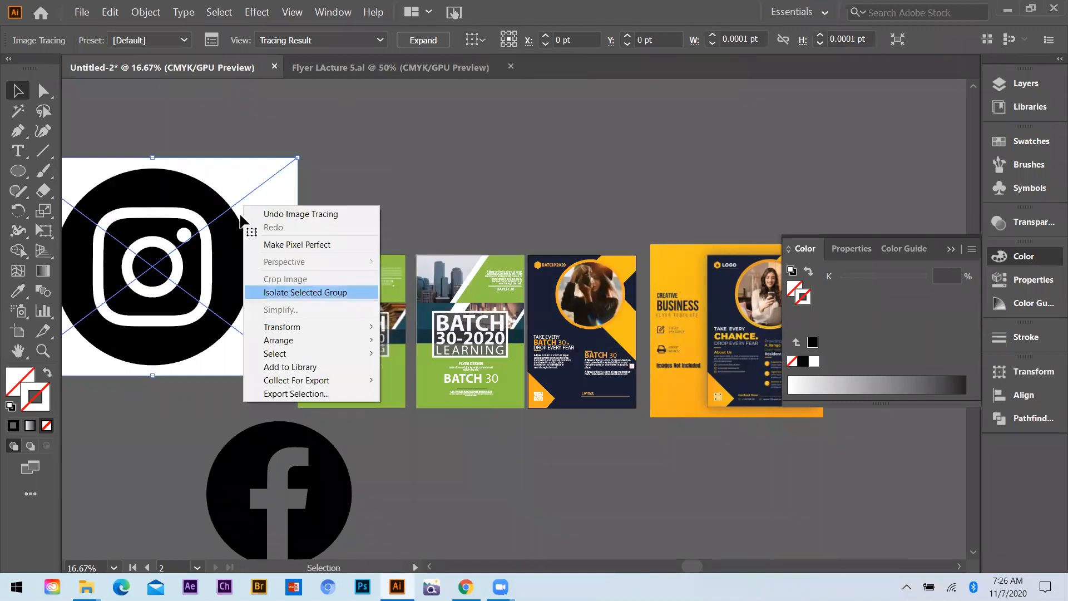
click(422, 40)
right_click(237, 183)
click(289, 285)
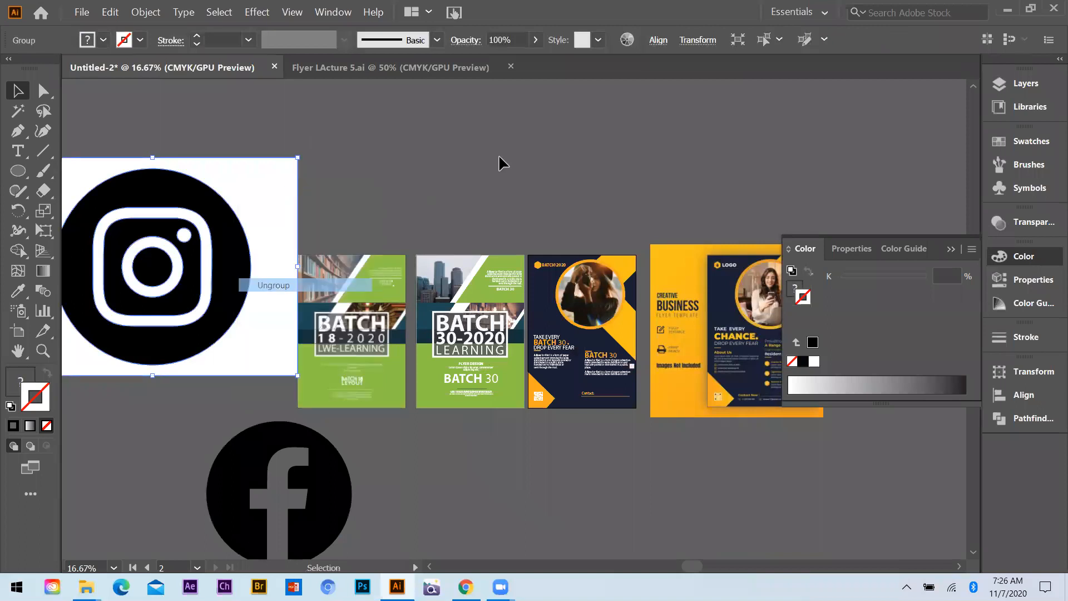
drag(289, 189, 499, 163)
key(Delete)
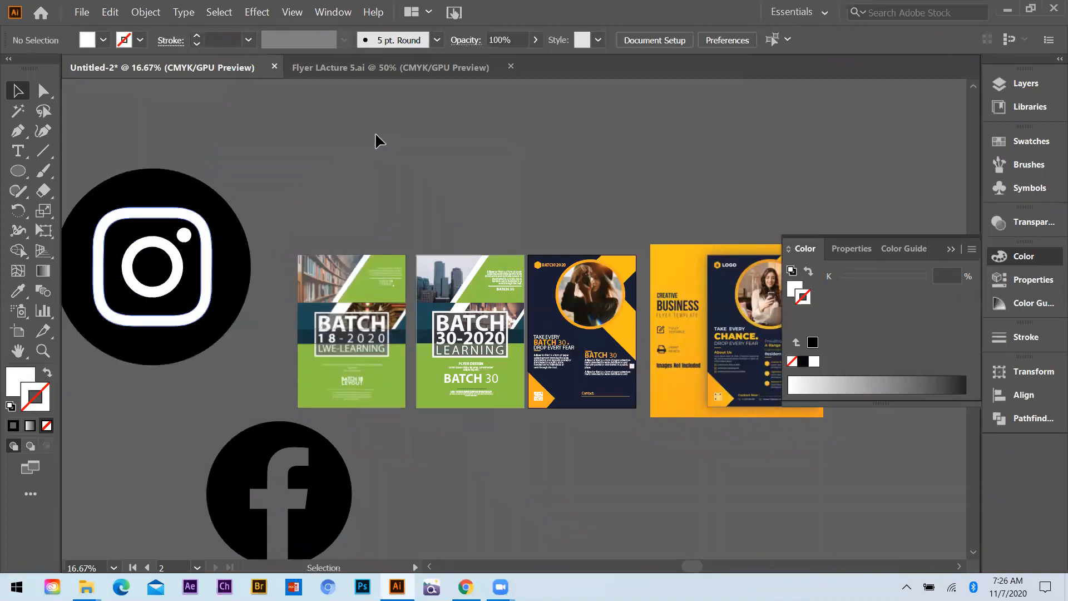
Delete the Instagram icon's white camera outline, dot and lens ring
click(206, 225)
key(Delete)
click(184, 235)
key(Delete)
click(165, 249)
key(Delete)
Select the remaining black pieces of the Instagram icon and group them
click(177, 183)
shift+click(281, 440)
drag(208, 368, 131, 241)
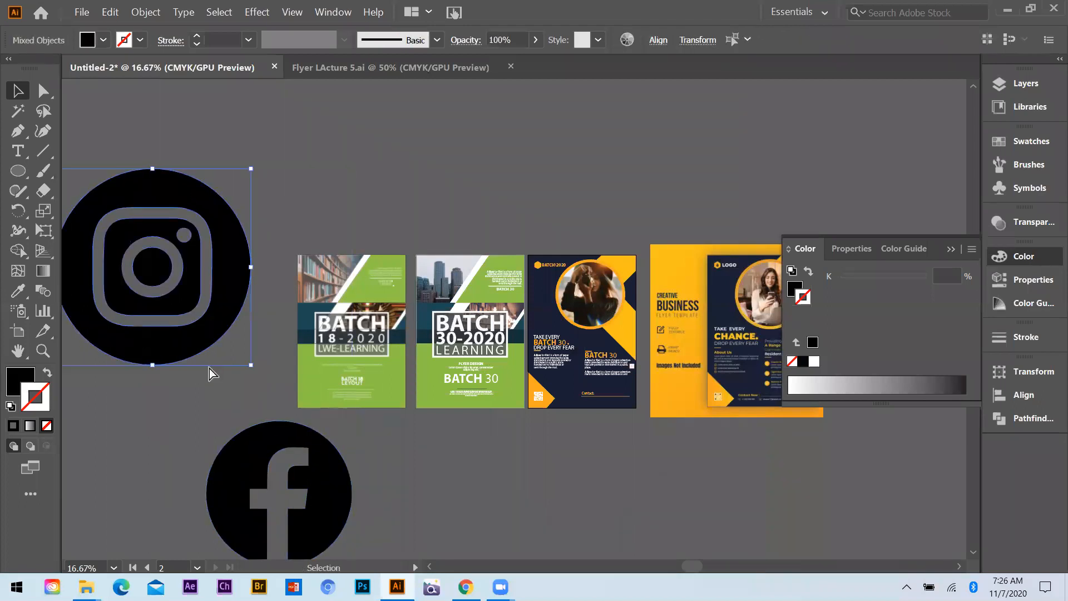
key(ctrl+g)
Select both social icons and color them white by sampling the BATCH lettering on the green flyer with the Eyedropper
click(280, 427)
key(ctrl+shift+g)
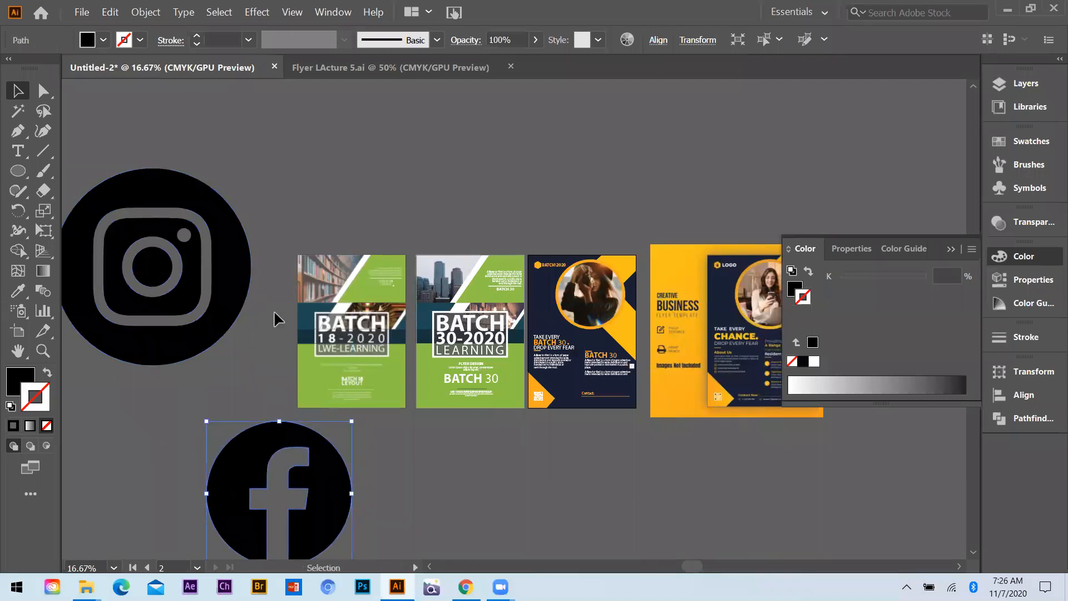
key(ctrl+a)
key(i)
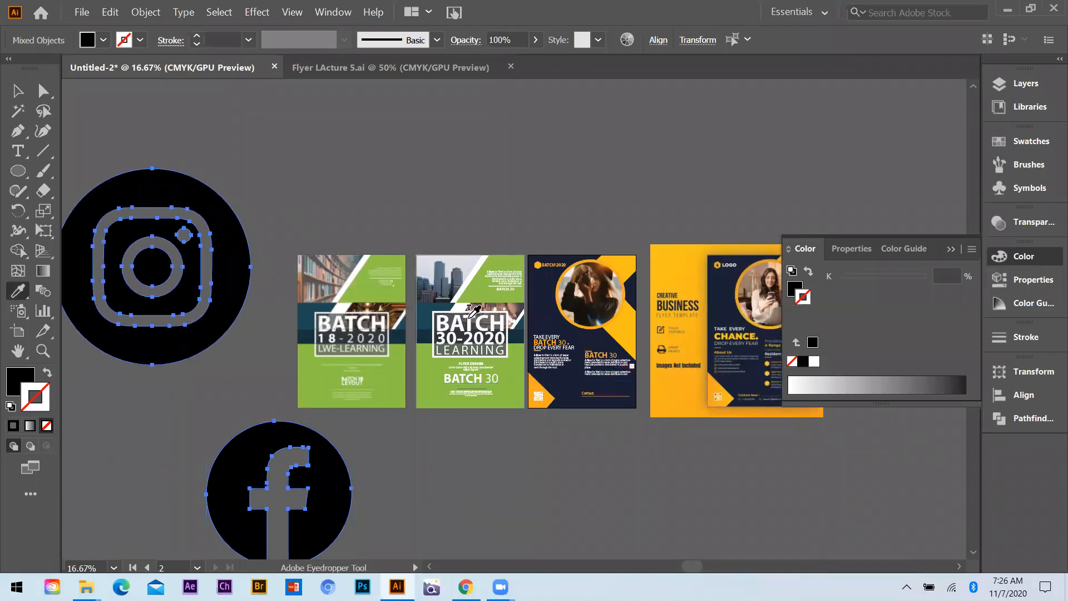
click(469, 321)
key(v)
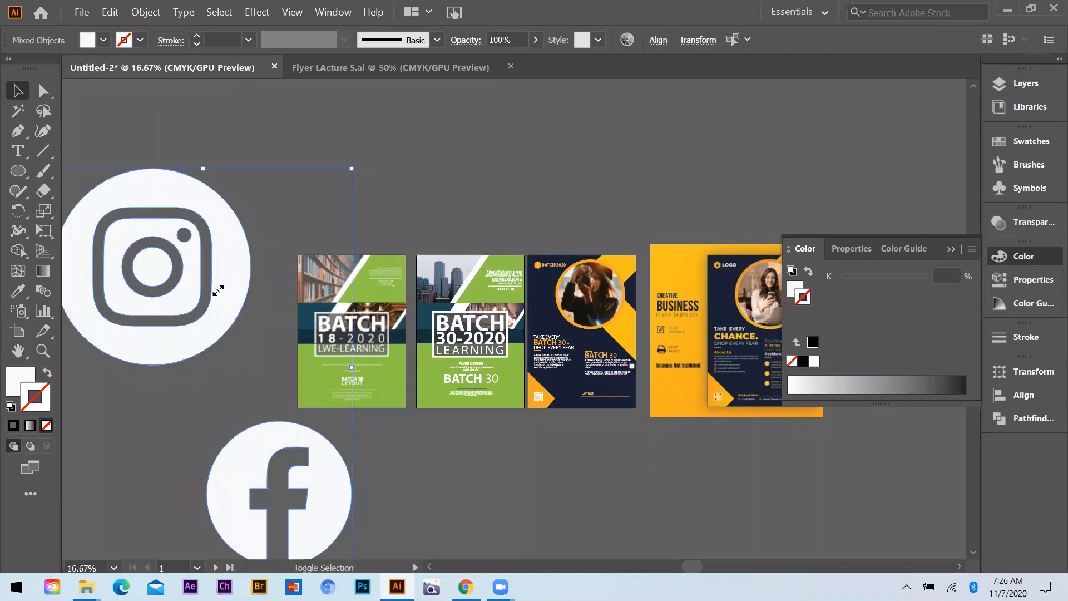
Scale both white icons down together and move them to the navy flyer's bottom edge near the Contact text
click(216, 366)
drag(160, 317, 595, 422)
key(ctrl+plus)
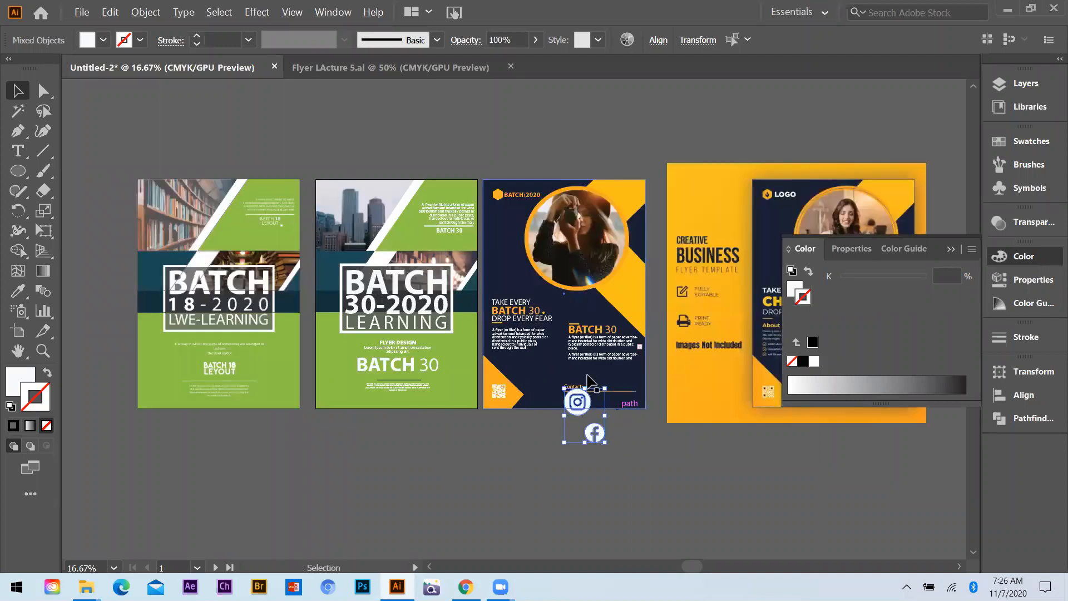
key(ctrl+plus)
key(ctrl+plus)
key(ctrl+plus)
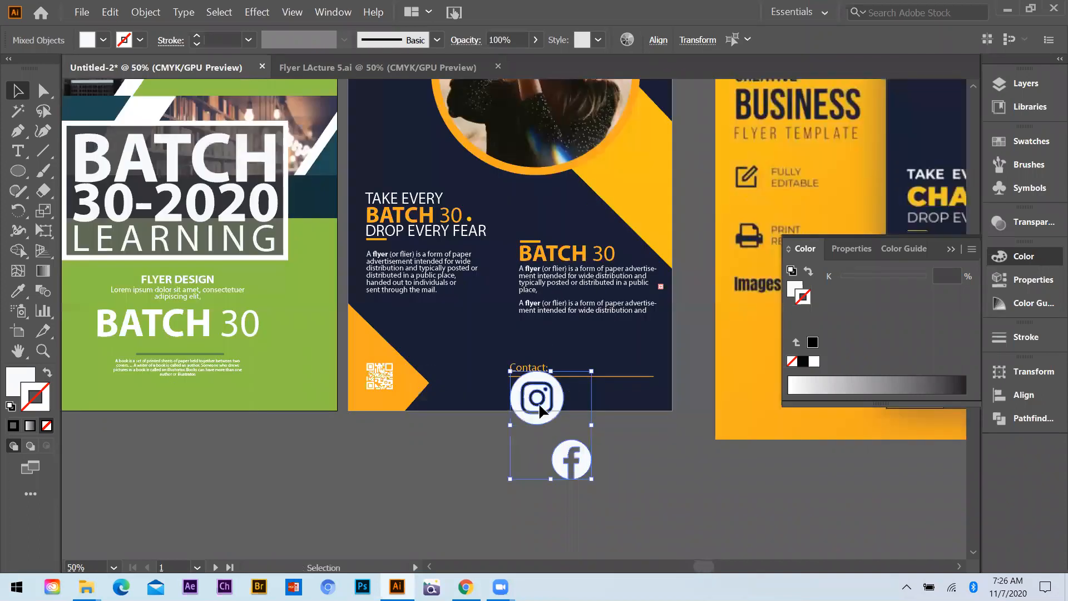
Position the Instagram icon directly under the start of the Contact line and the Facebook icon beside it
key(ctrl+plus)
key(ctrl+plus)
drag(521, 377, 478, 338)
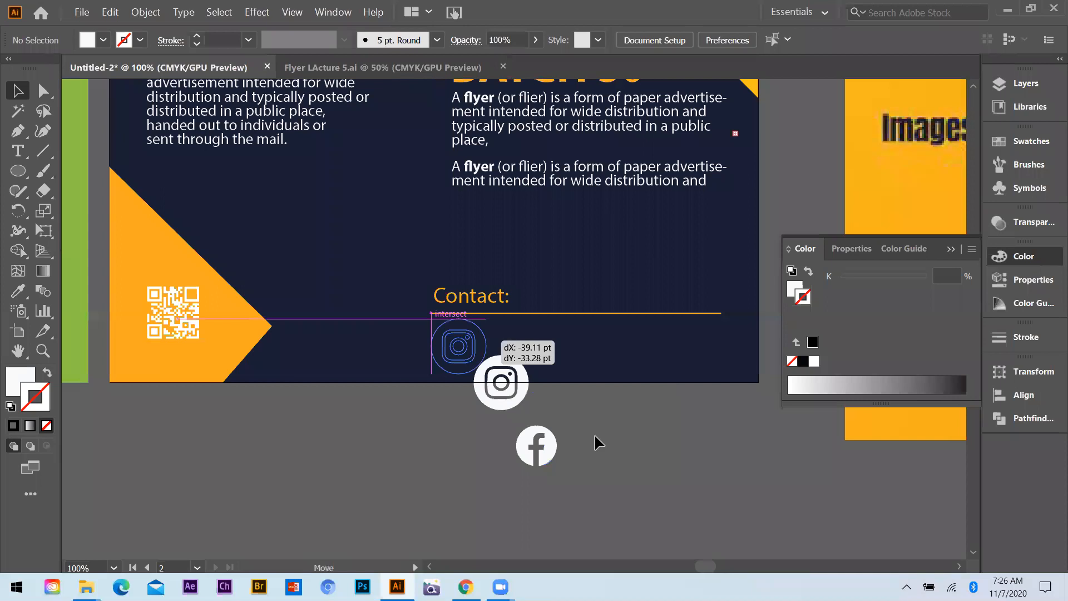
drag(547, 448, 562, 348)
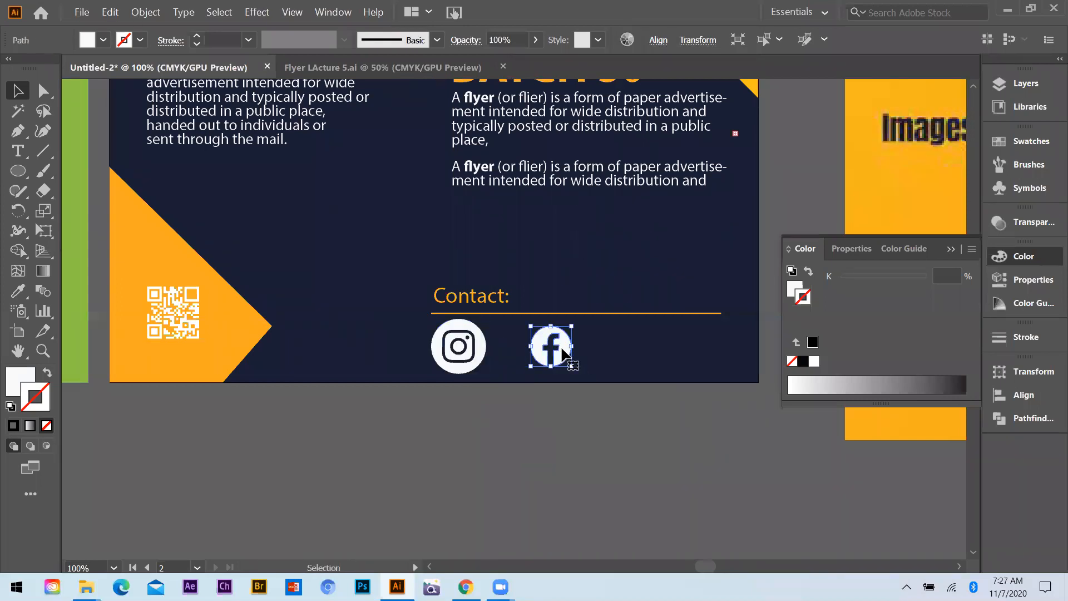